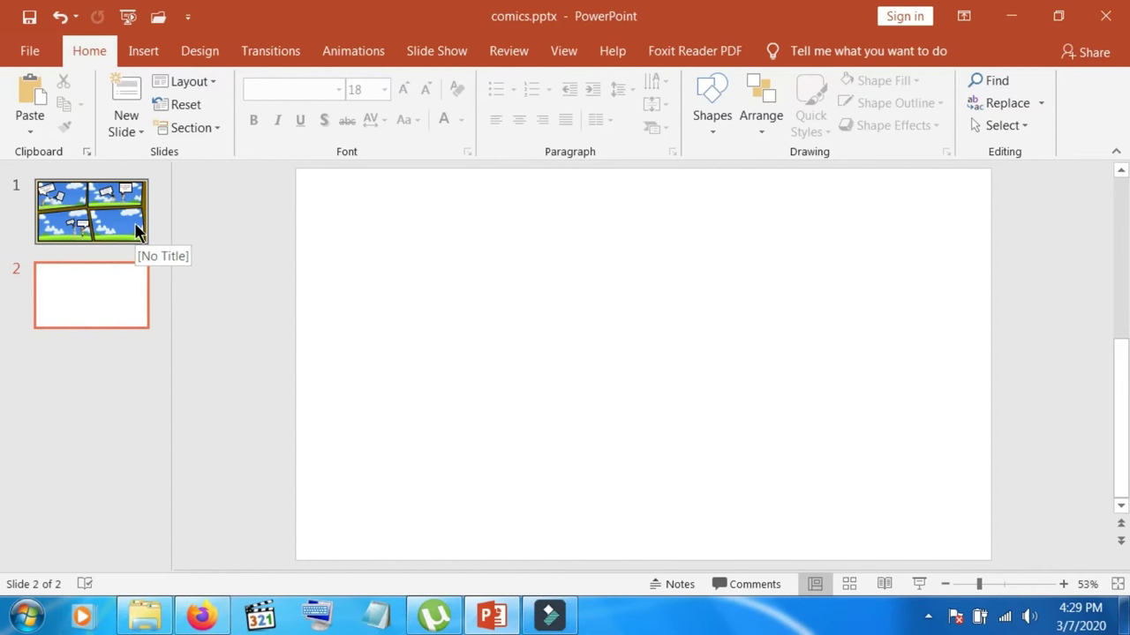
# Draw a rectangle in slide 2's top-left corner, sized 3.54" tall by 5.08" wide
pyautogui.click(144, 53)
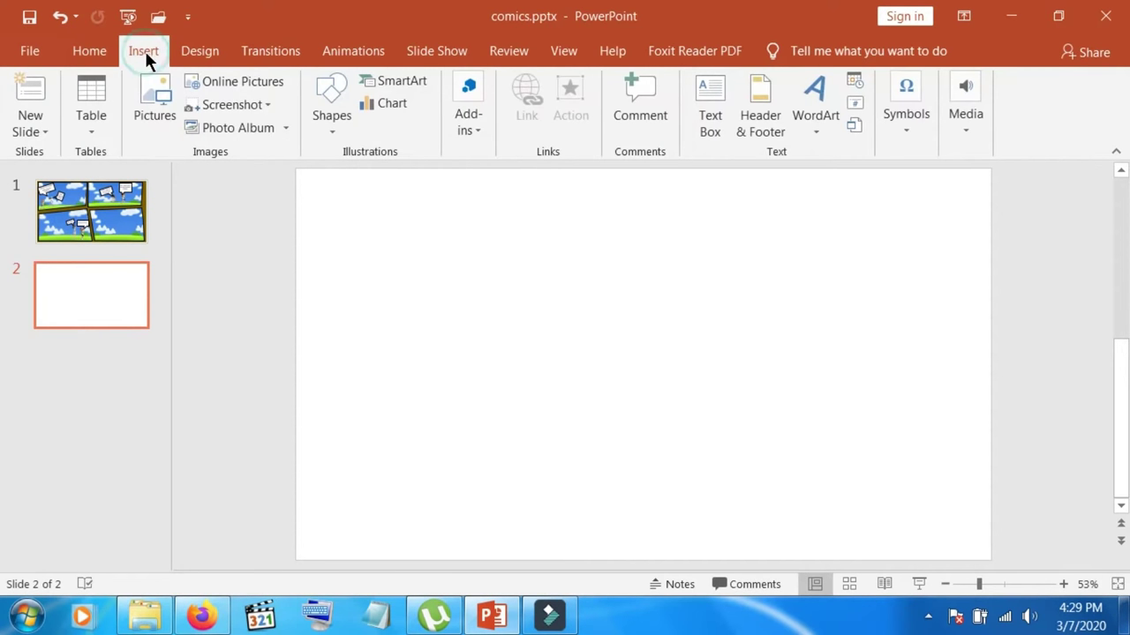
pyautogui.click(330, 132)
pyautogui.click(413, 177)
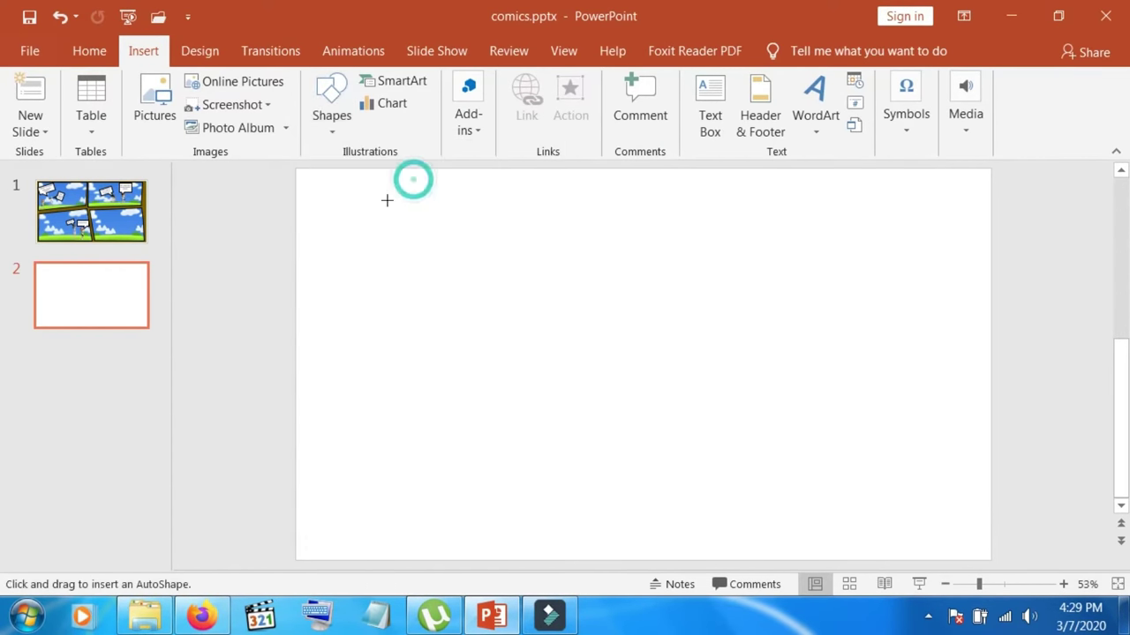
pyautogui.moveTo(318, 191)
pyautogui.mouseDown()
pyautogui.moveTo(570, 328)
pyautogui.moveTo(583, 362)
pyautogui.mouseUp()
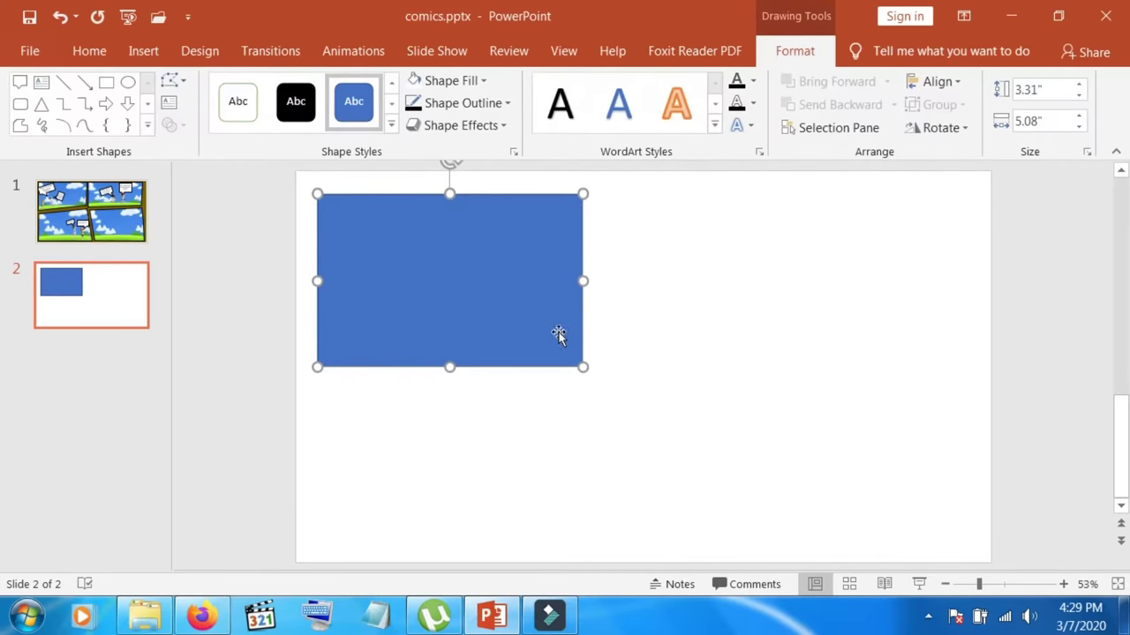
pyautogui.click(456, 269)
pyautogui.moveTo(456, 270); pyautogui.dragTo(450, 261)
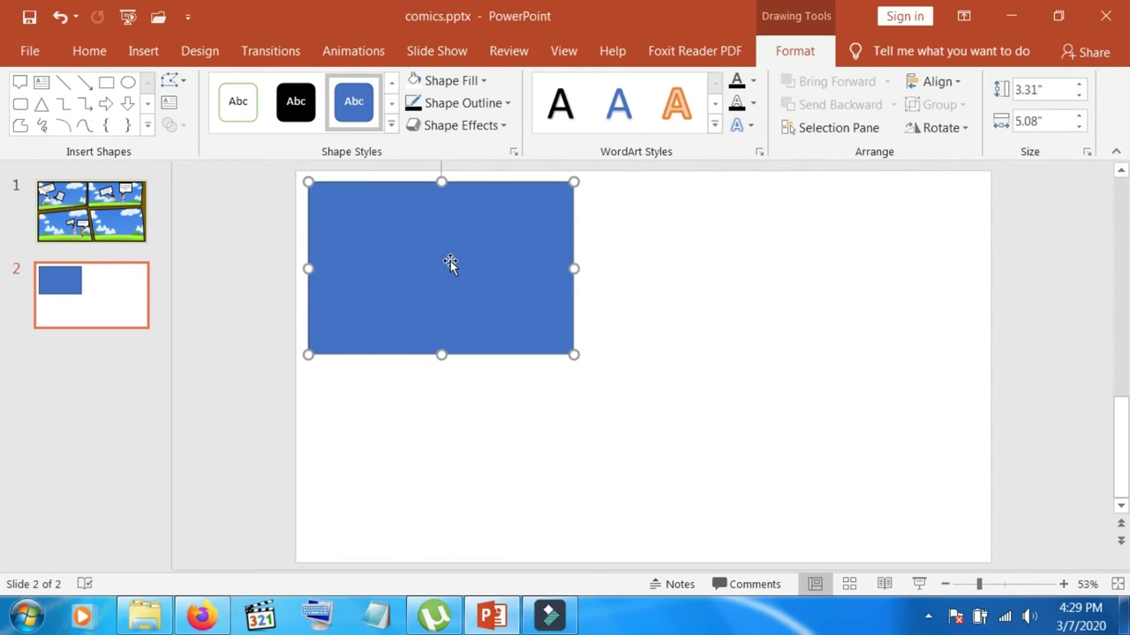
pyautogui.moveTo(443, 352); pyautogui.dragTo(443, 364)
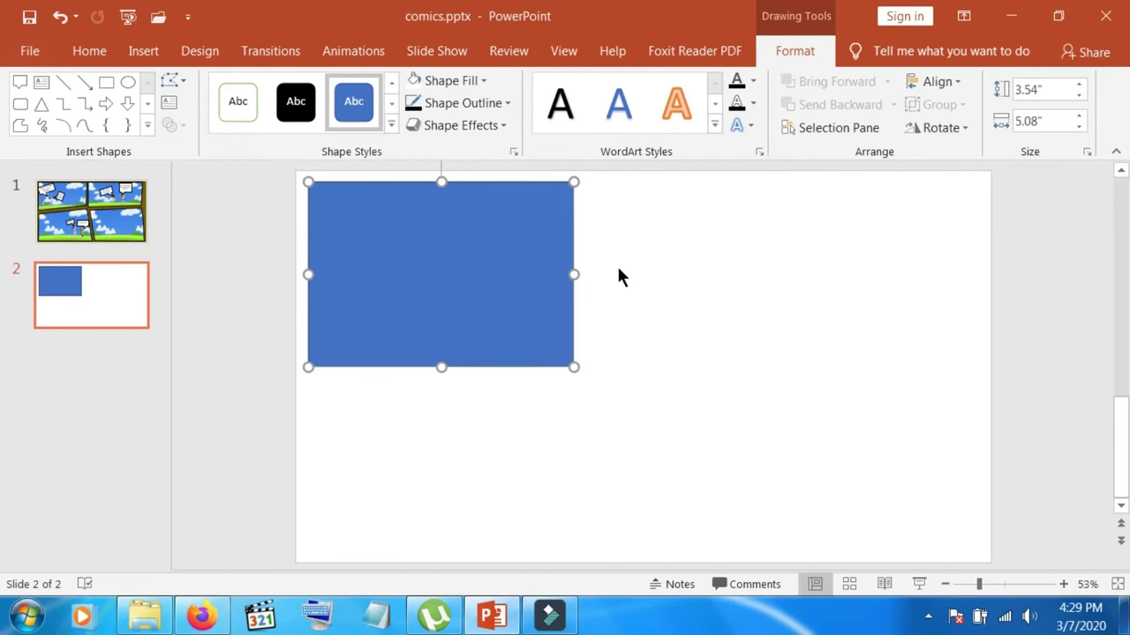
# Apply the white-fill theme shape style to the rectangle and set its outline to black
pyautogui.click(391, 125)
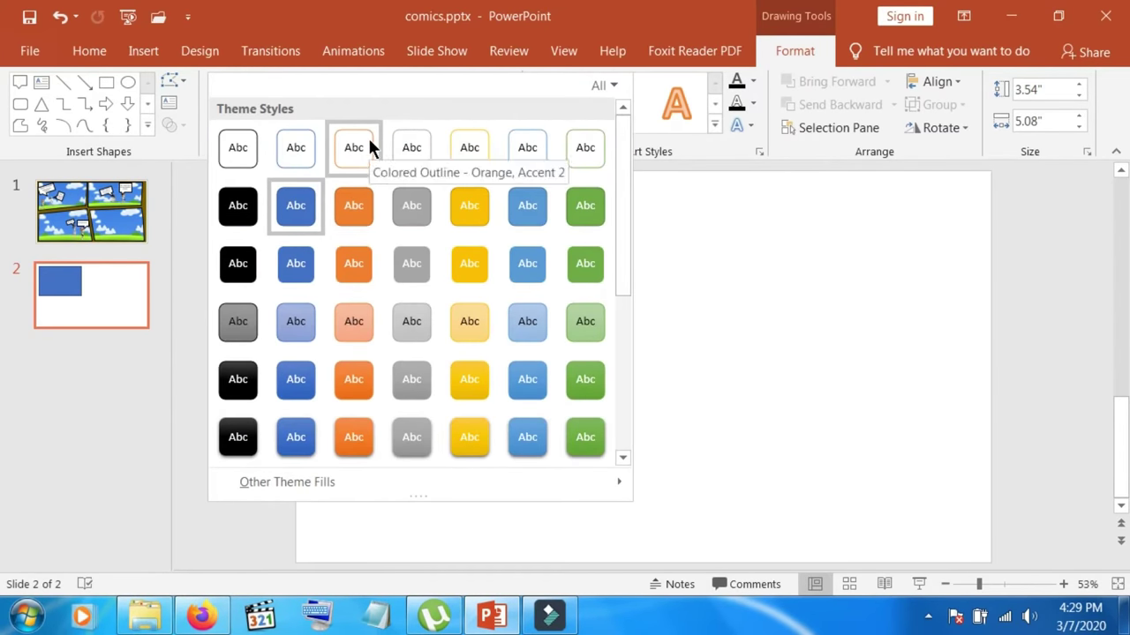
pyautogui.click(237, 154)
pyautogui.click(692, 303)
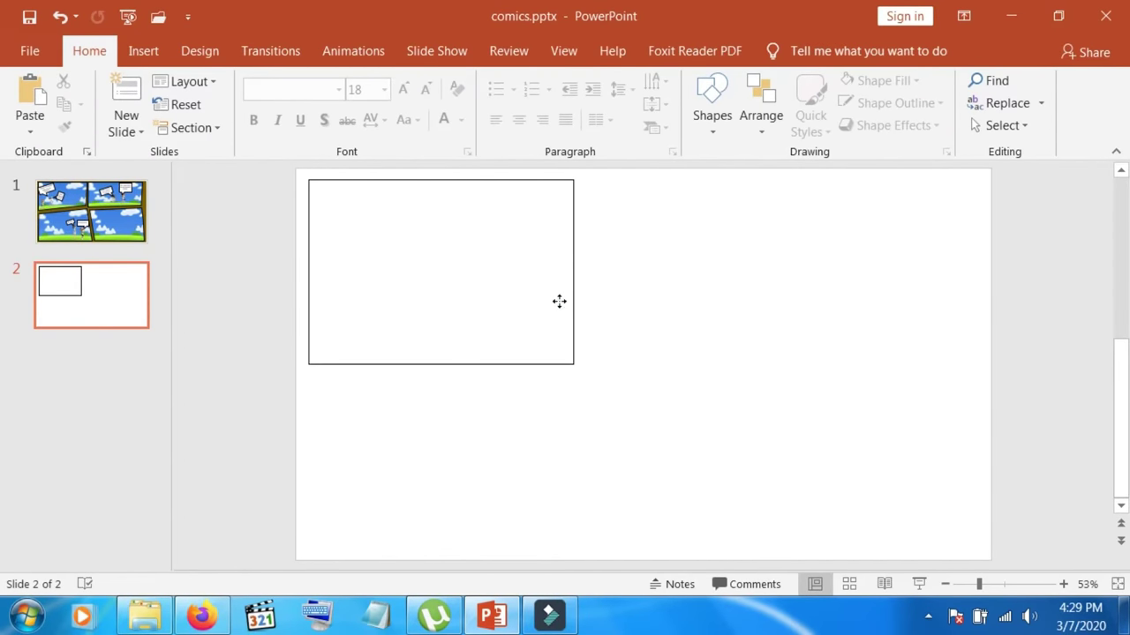
pyautogui.click(562, 303)
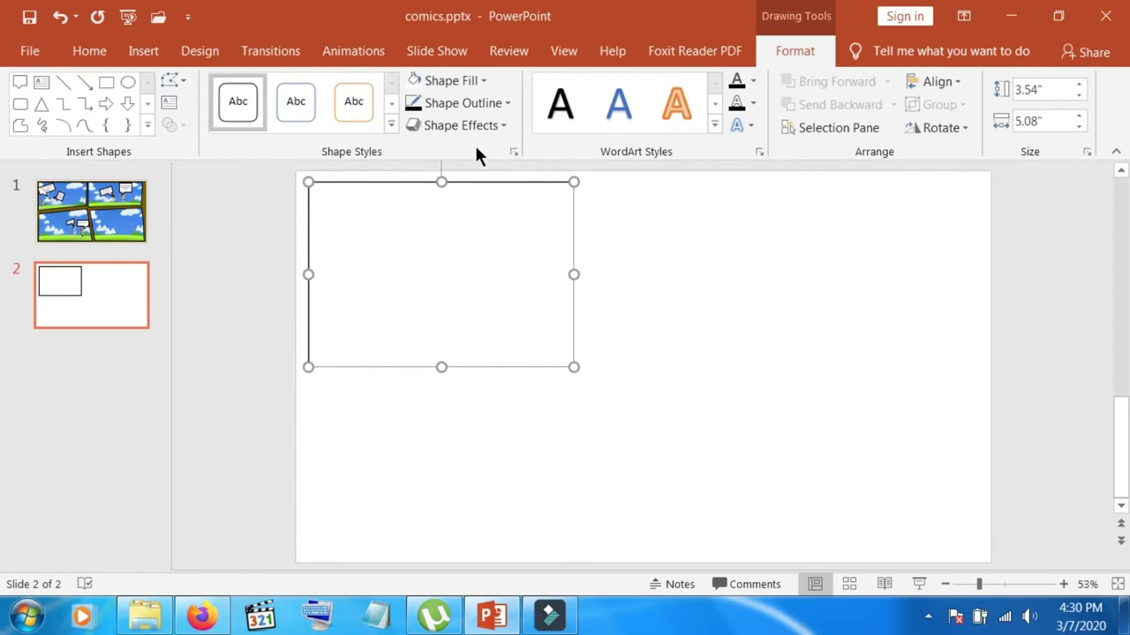
pyautogui.click(466, 99)
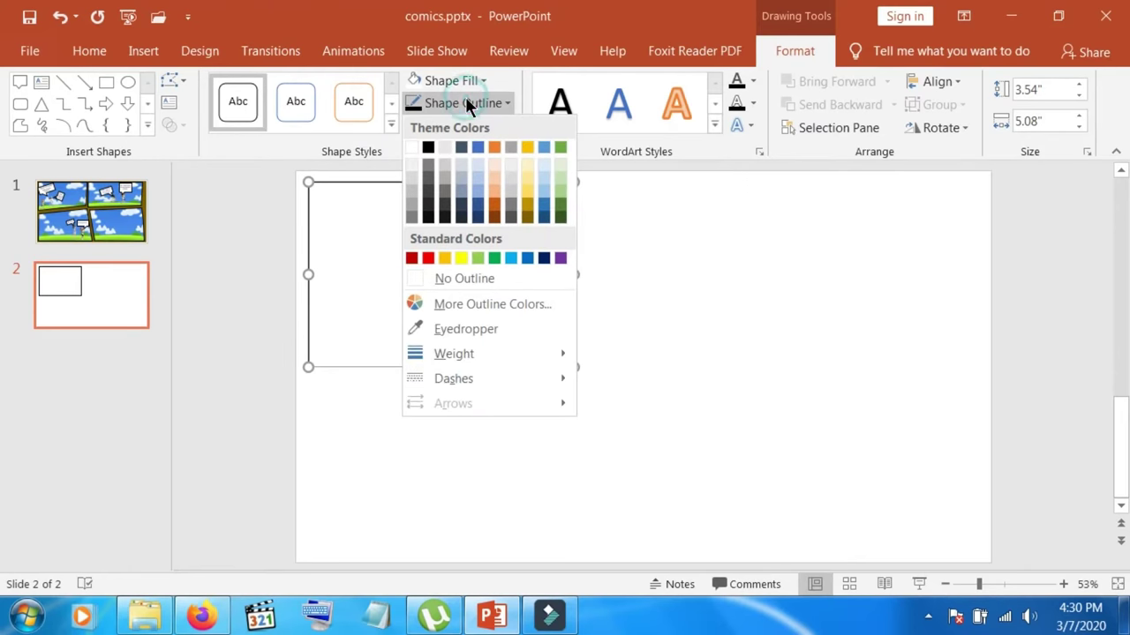
pyautogui.click(428, 148)
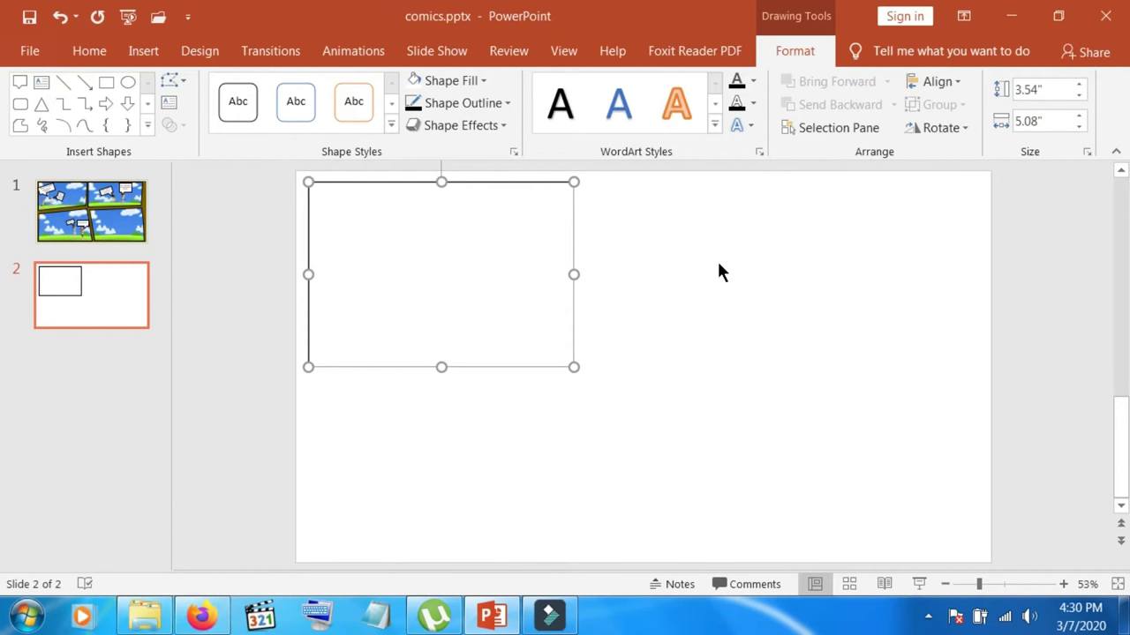
pyautogui.rightClick(500, 305)
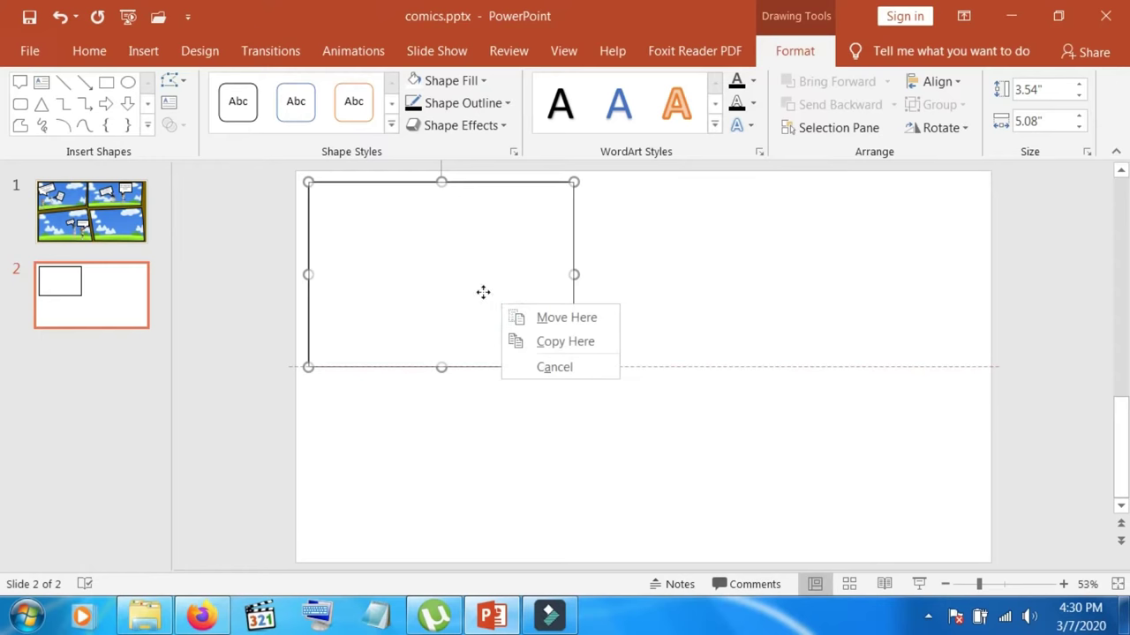
pyautogui.rightClick(467, 276)
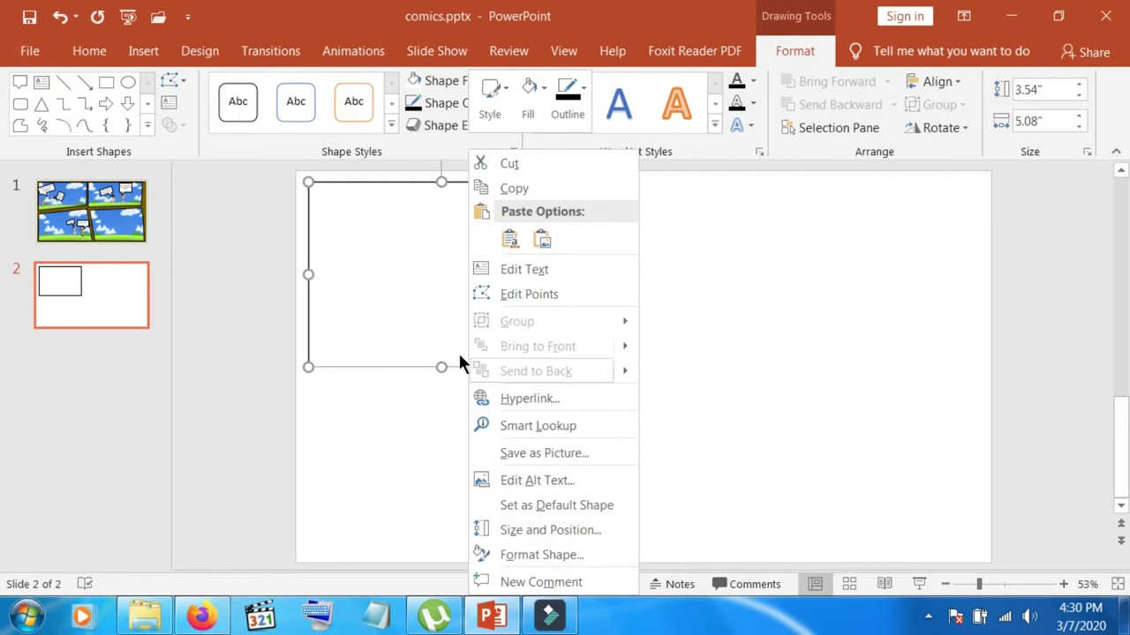
# Use Format Shape to fill the rectangle with the cartoon sky, clouds and grass picture
pyautogui.click(547, 554)
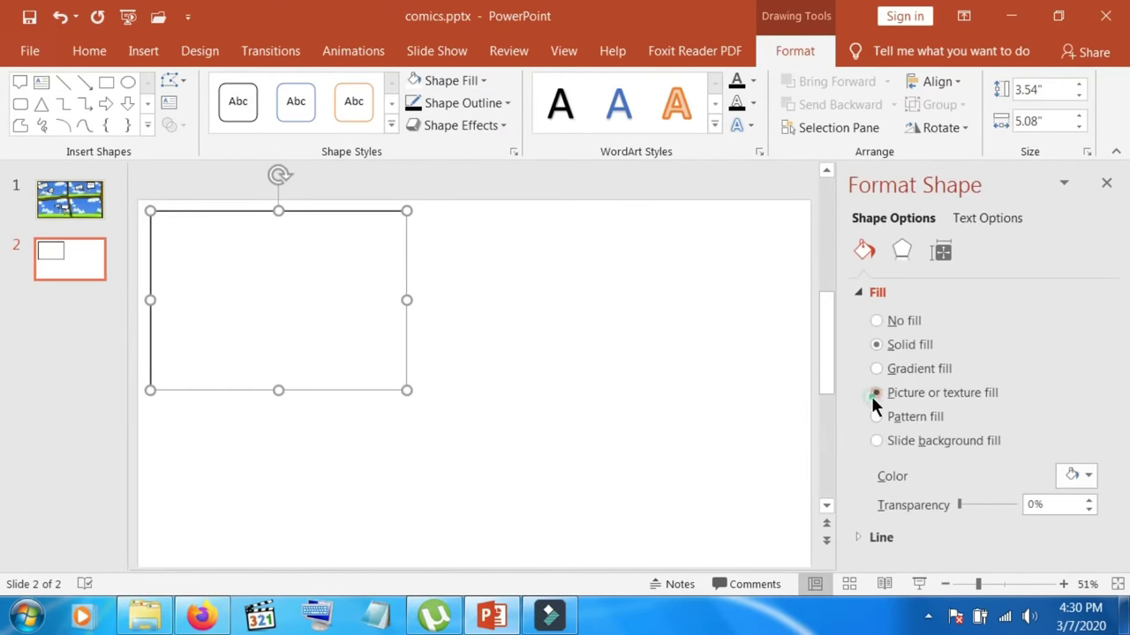
pyautogui.click(873, 395)
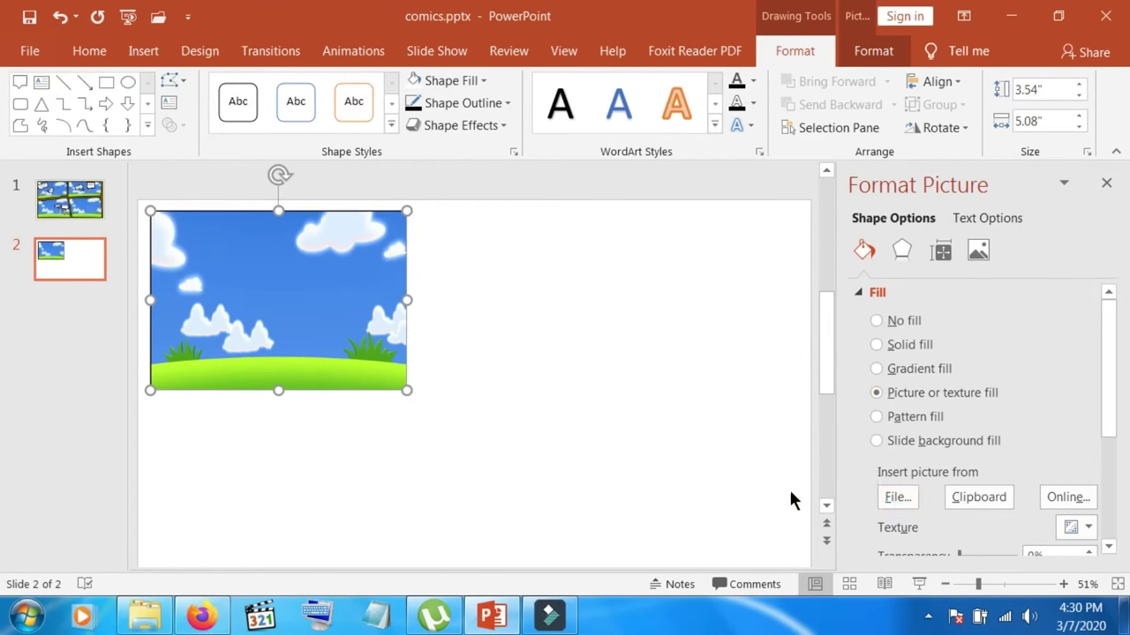
pyautogui.click(693, 484)
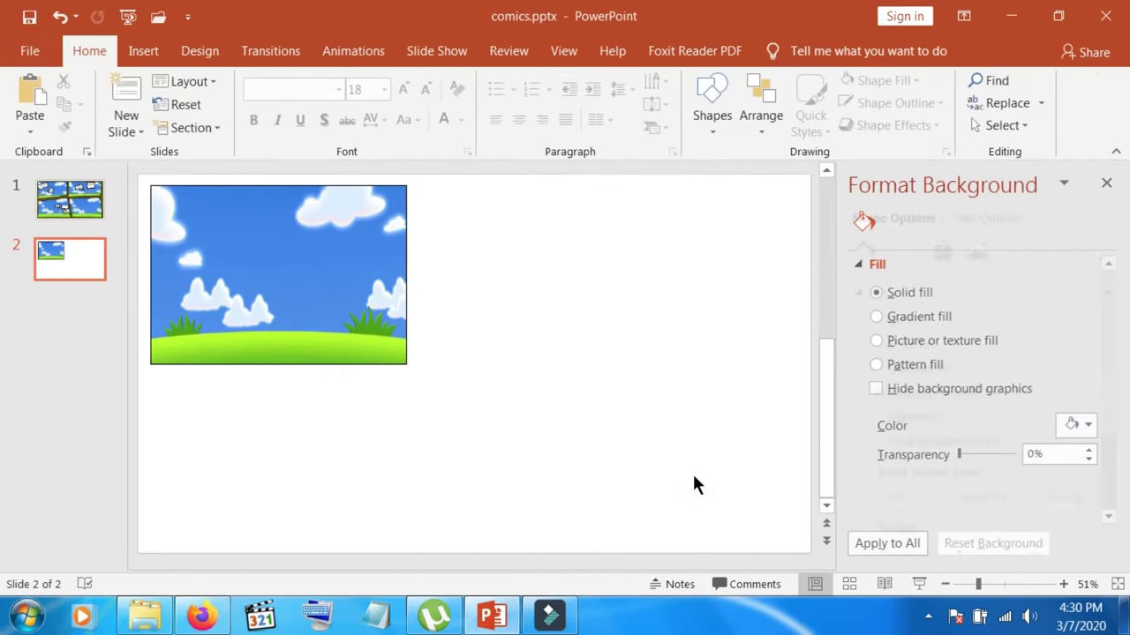
pyautogui.click(261, 204)
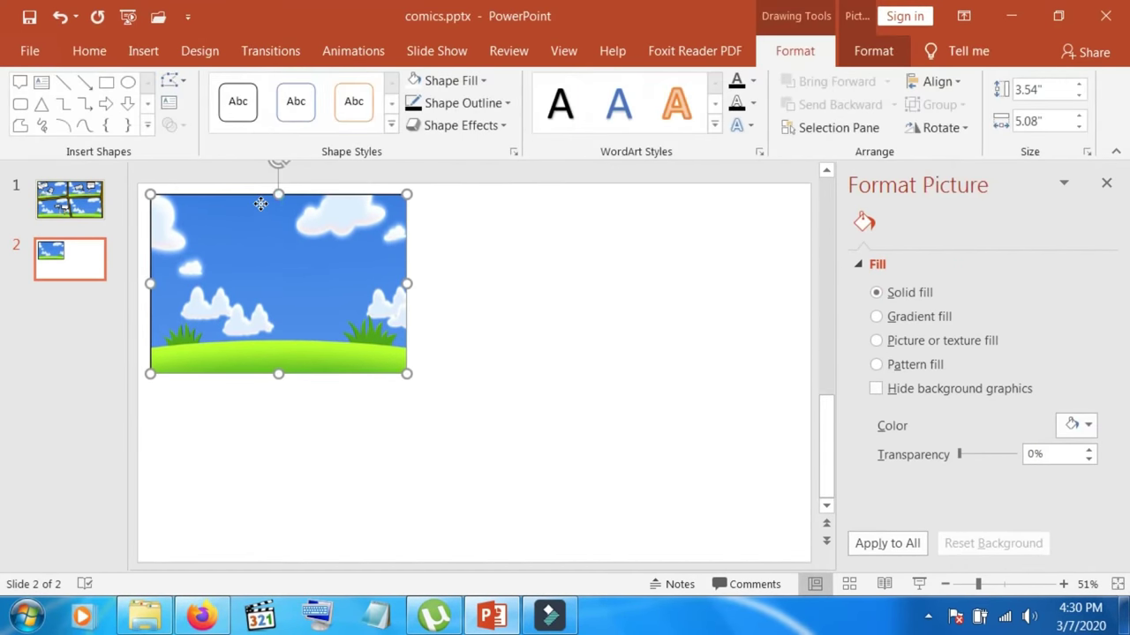
pyautogui.click(173, 87)
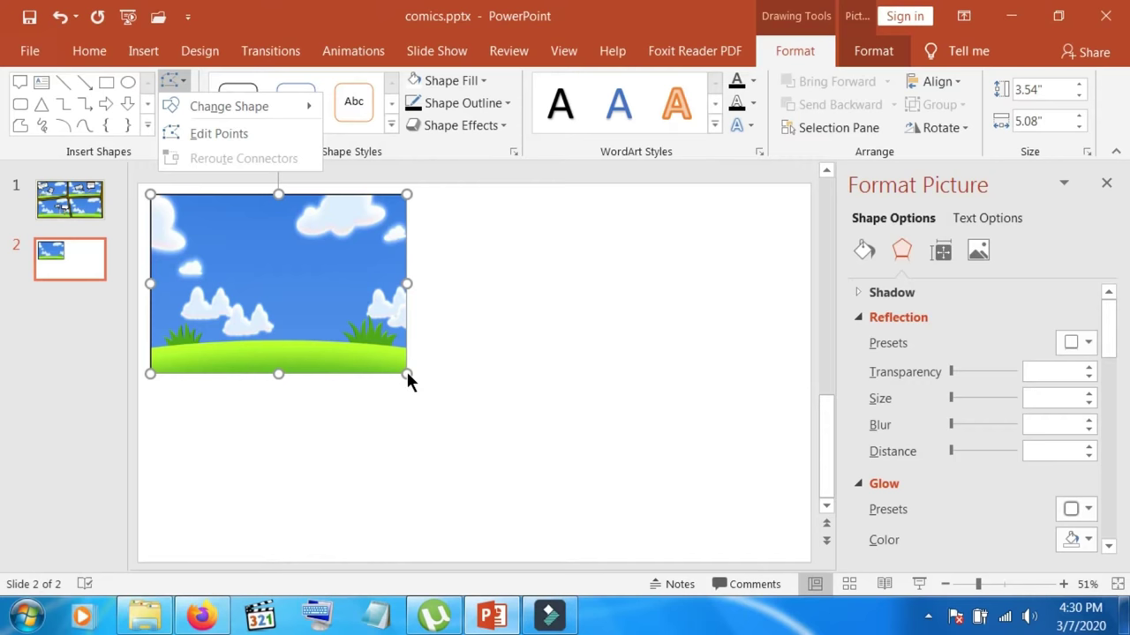
# Raise the panel's bottom-right point to slant its bottom edge, then widen it to 5.34"
pyautogui.click(237, 135)
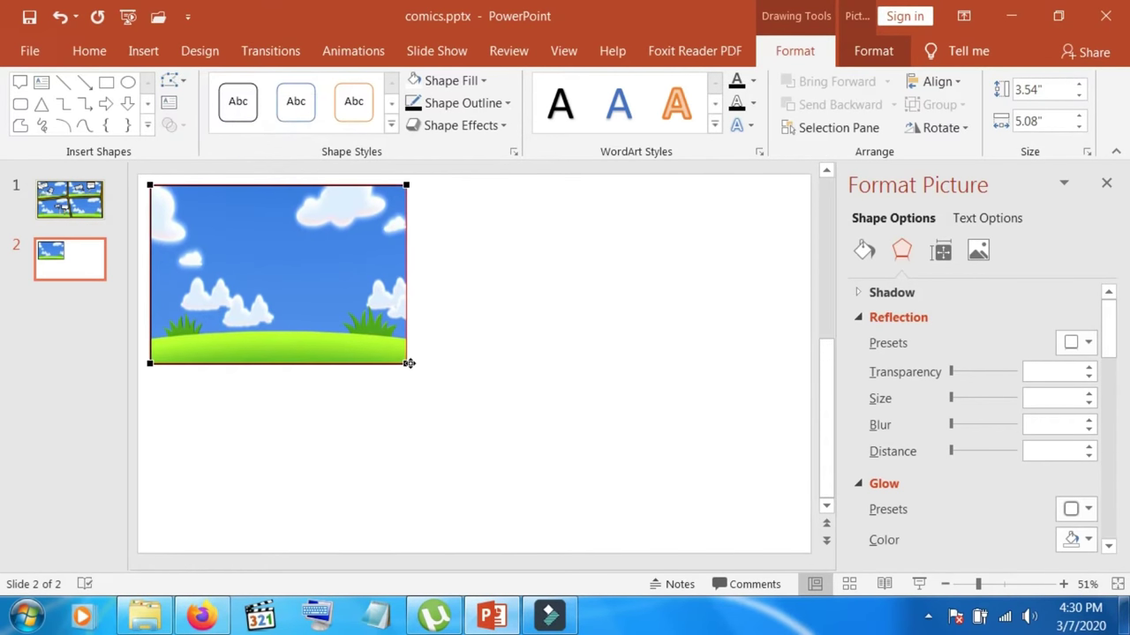
pyautogui.moveTo(406, 362); pyautogui.dragTo(402, 345)
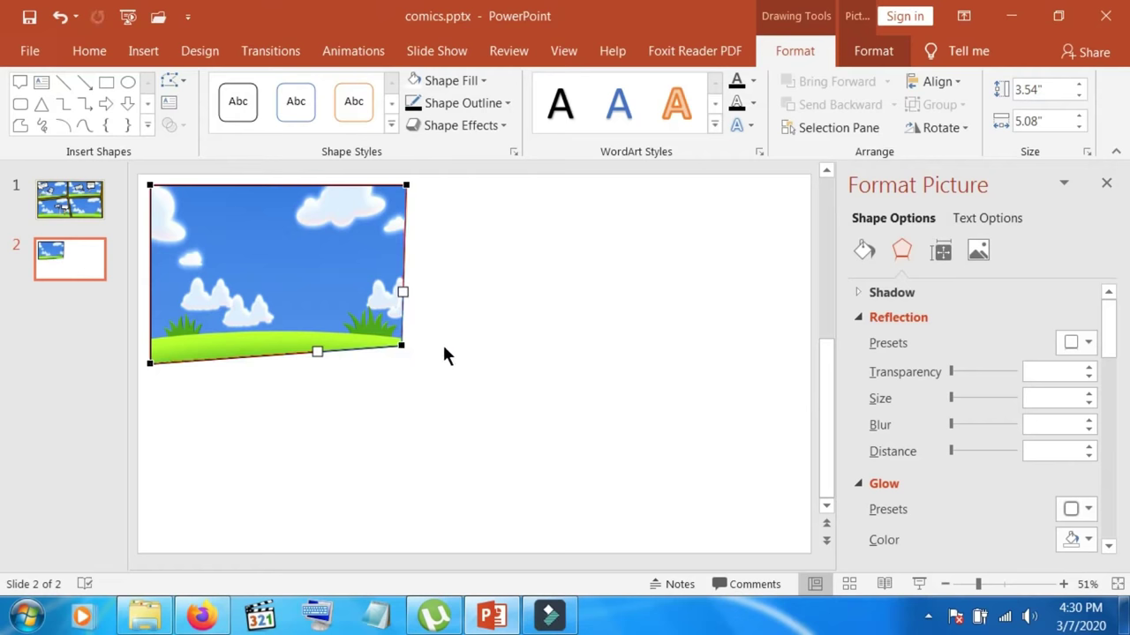
pyautogui.click(479, 267)
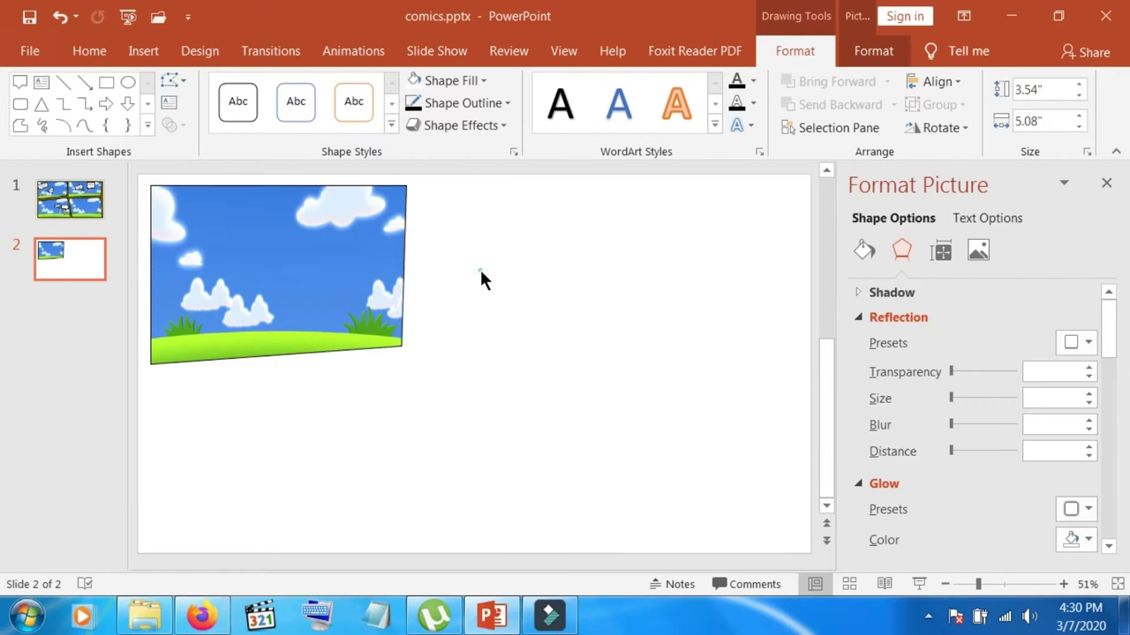
pyautogui.click(404, 267)
pyautogui.moveTo(406, 283); pyautogui.dragTo(447, 290)
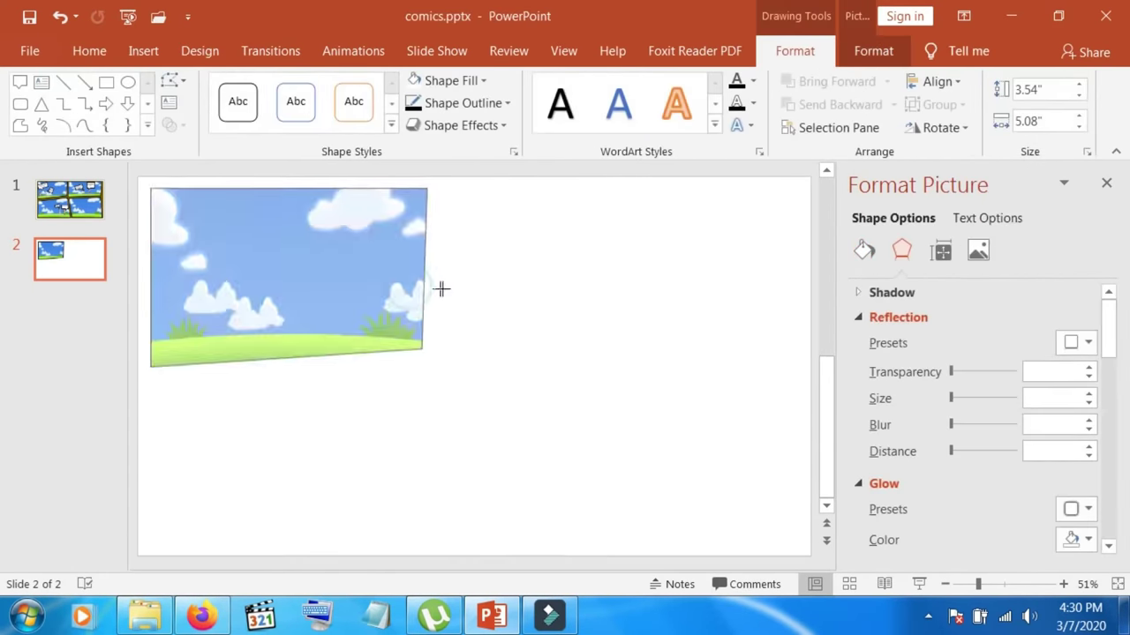
pyautogui.moveTo(447, 290); pyautogui.dragTo(421, 294)
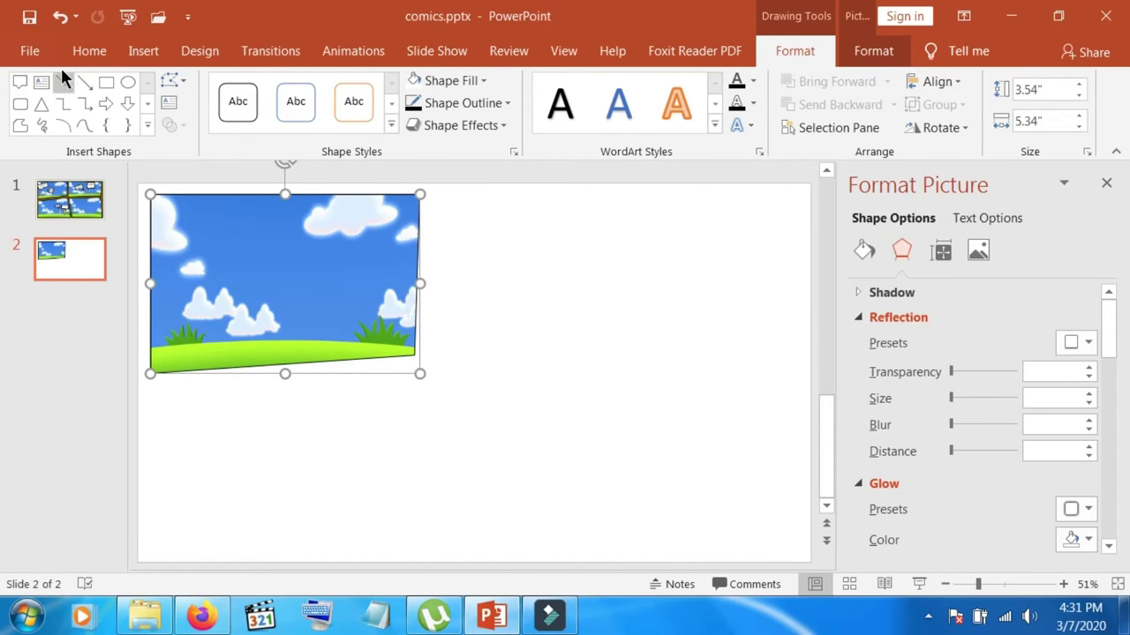
# Insert the wendy.png girl picture and flip it horizontally so she faces the other way
pyautogui.click(87, 50)
pyautogui.click(152, 54)
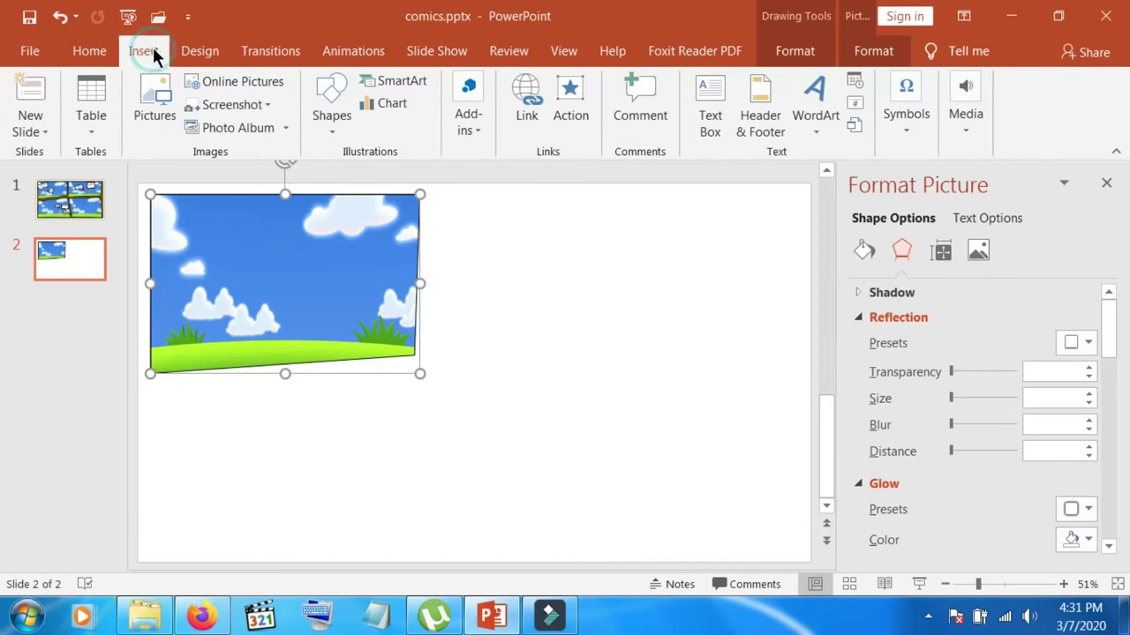
pyautogui.click(157, 124)
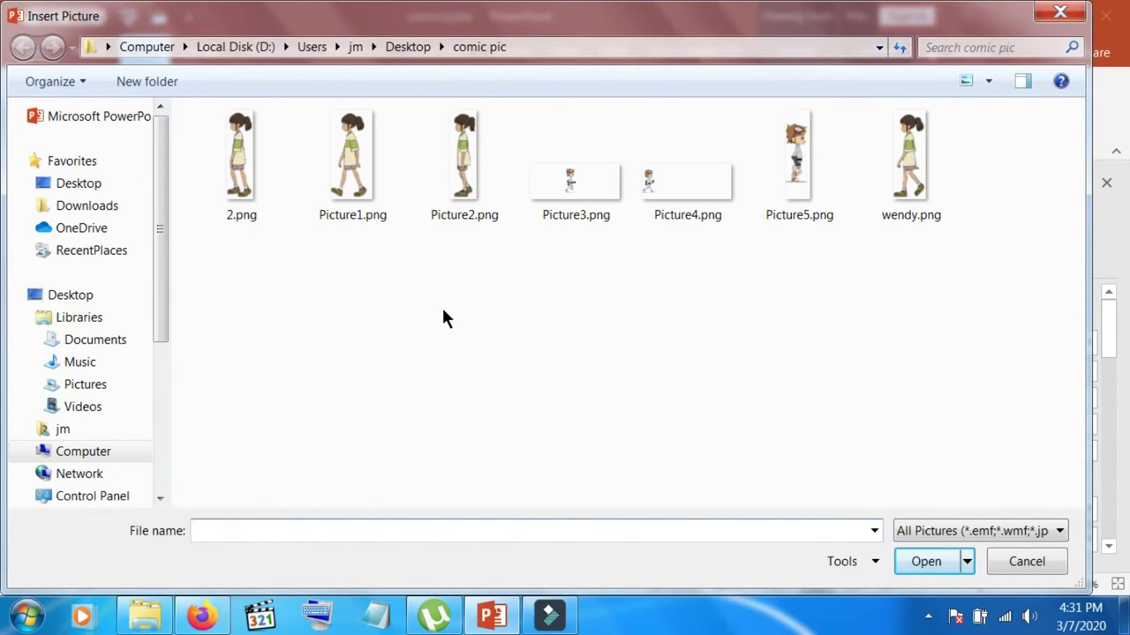
pyautogui.click(230, 203)
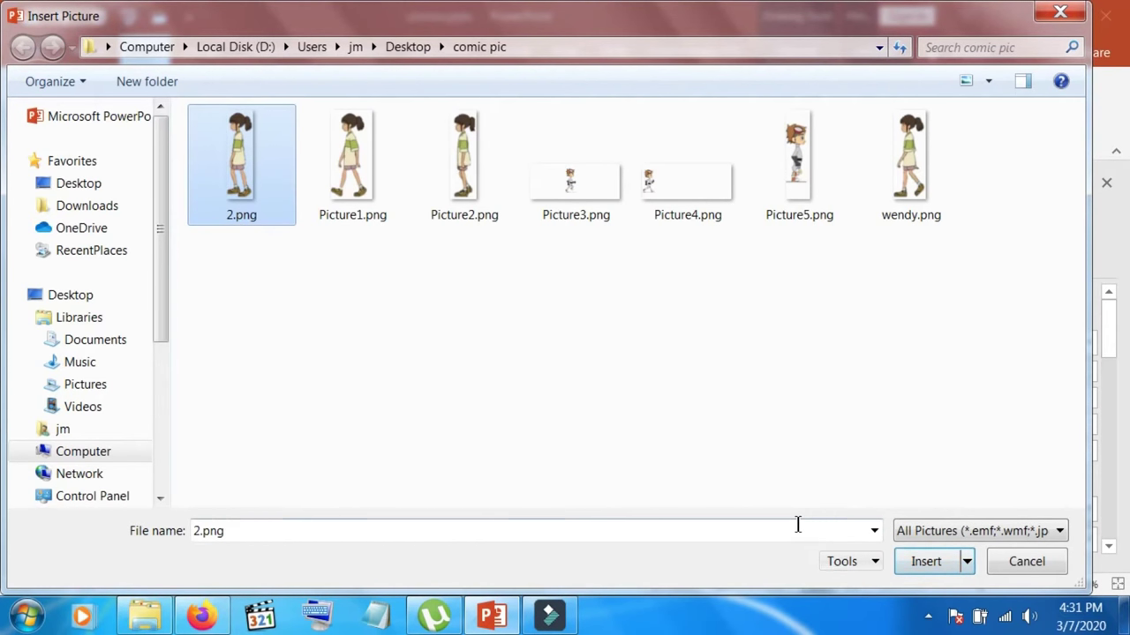
pyautogui.click(913, 183)
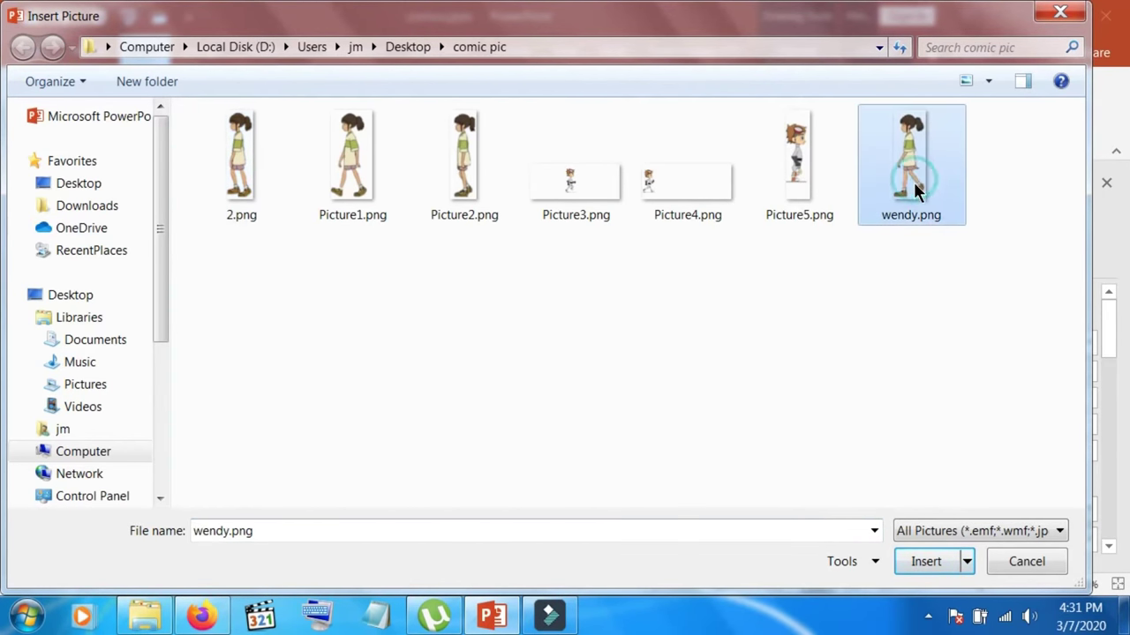
pyautogui.click(922, 563)
pyautogui.click(482, 369)
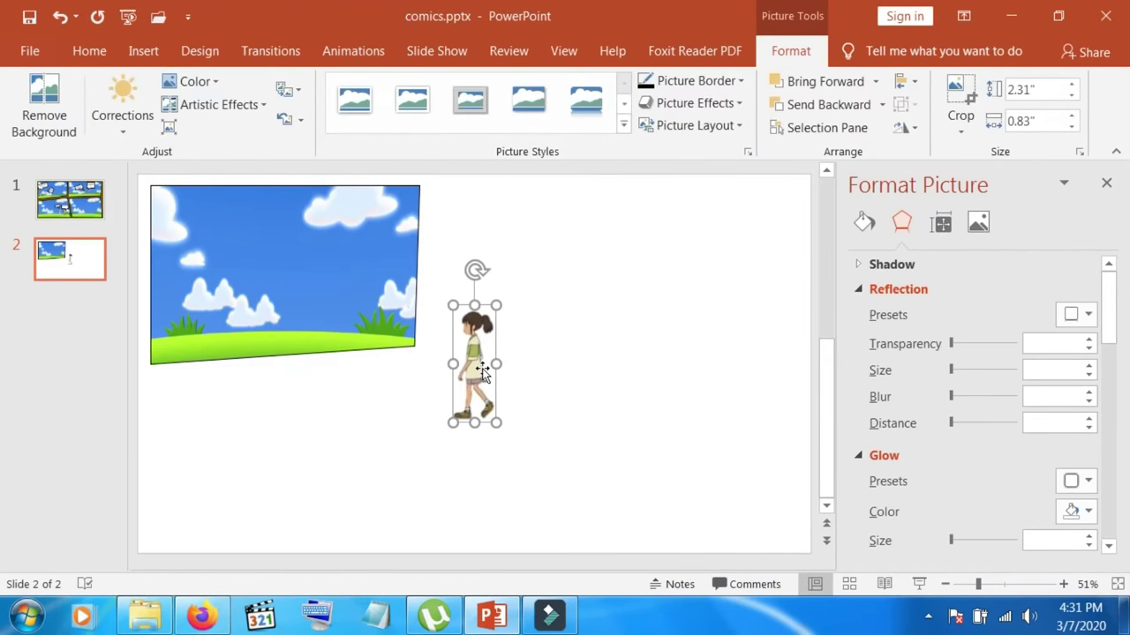
pyautogui.click(898, 130)
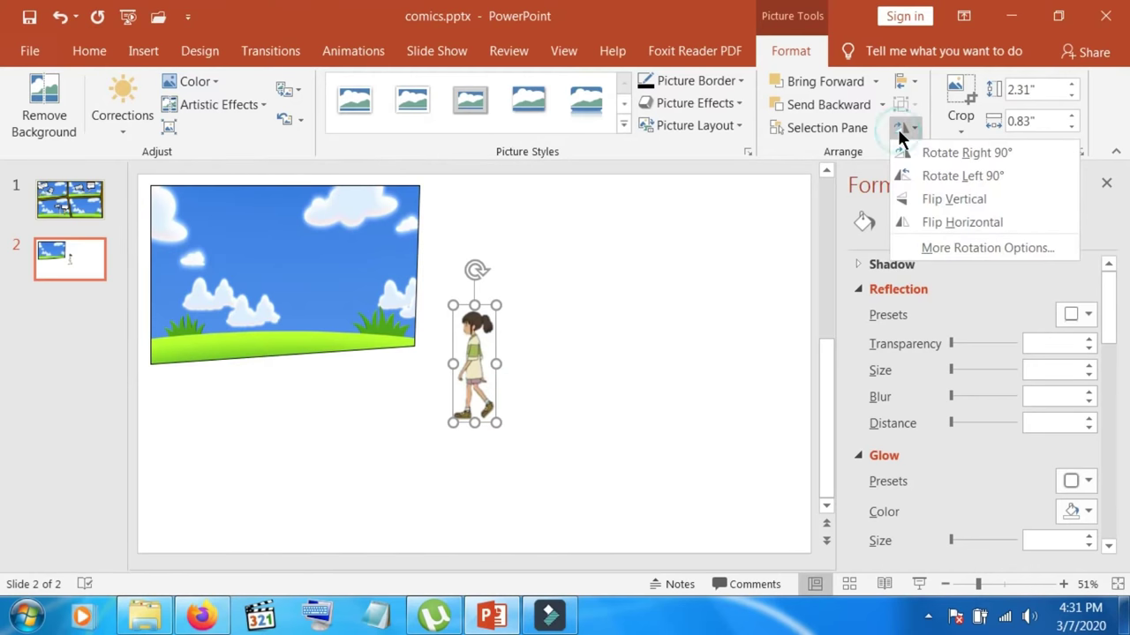
pyautogui.click(929, 223)
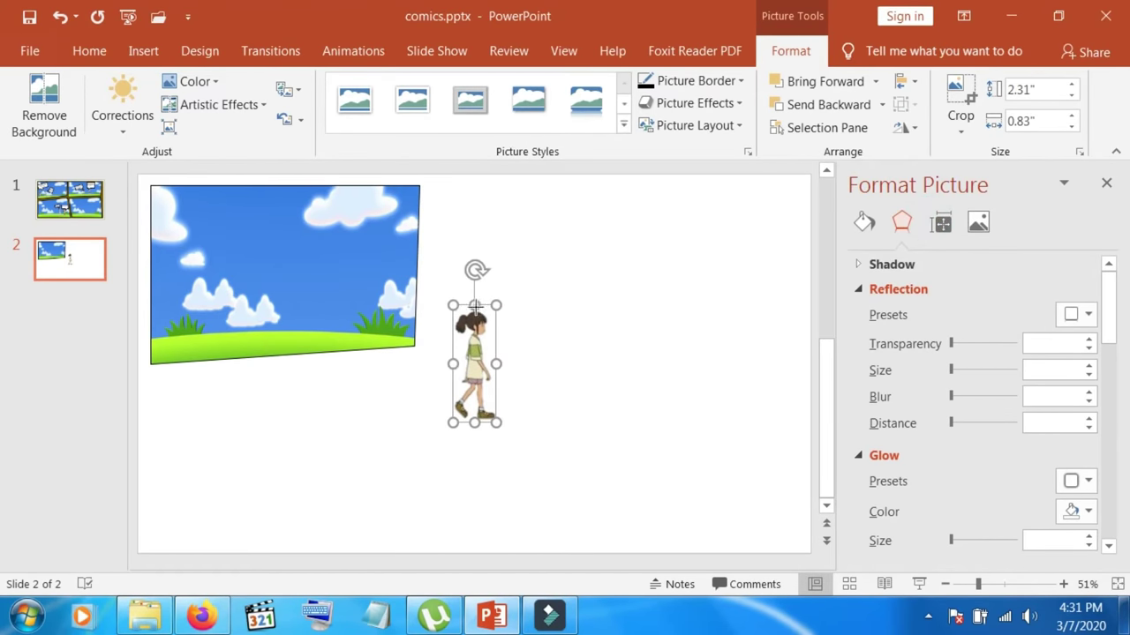
# Shrink the girl to 1.26" by 0.64" and move her slightly left on the grass
pyautogui.moveTo(475, 305)
pyautogui.mouseDown()
pyautogui.moveTo(475, 346)
pyautogui.moveTo(257, 324)
pyautogui.moveTo(240, 309)
pyautogui.mouseUp()
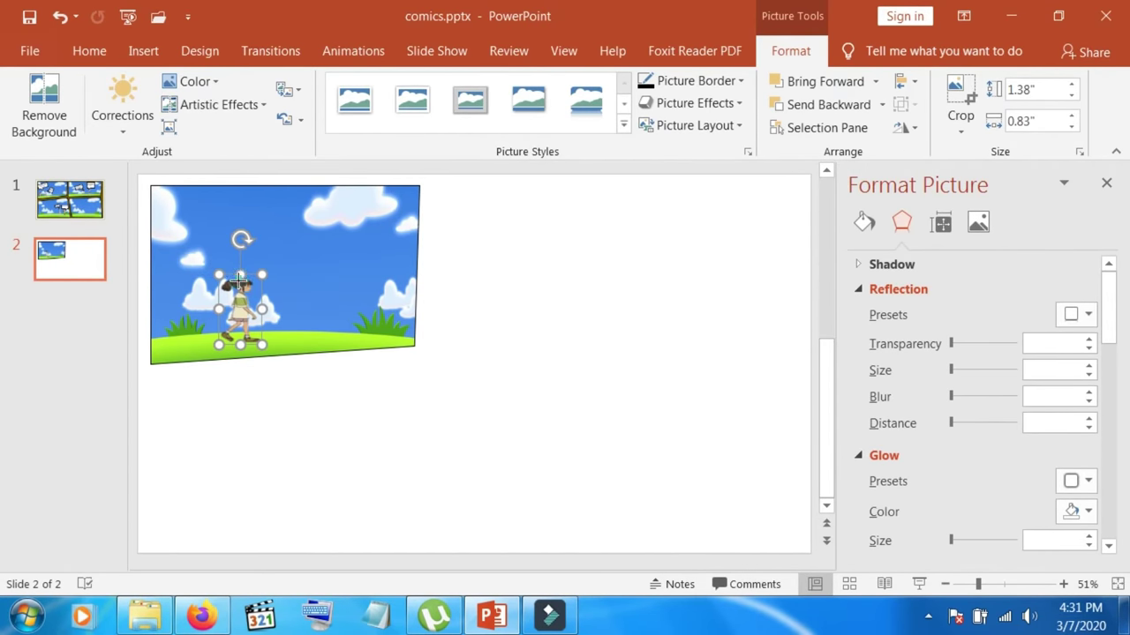
pyautogui.moveTo(240, 275); pyautogui.dragTo(240, 280)
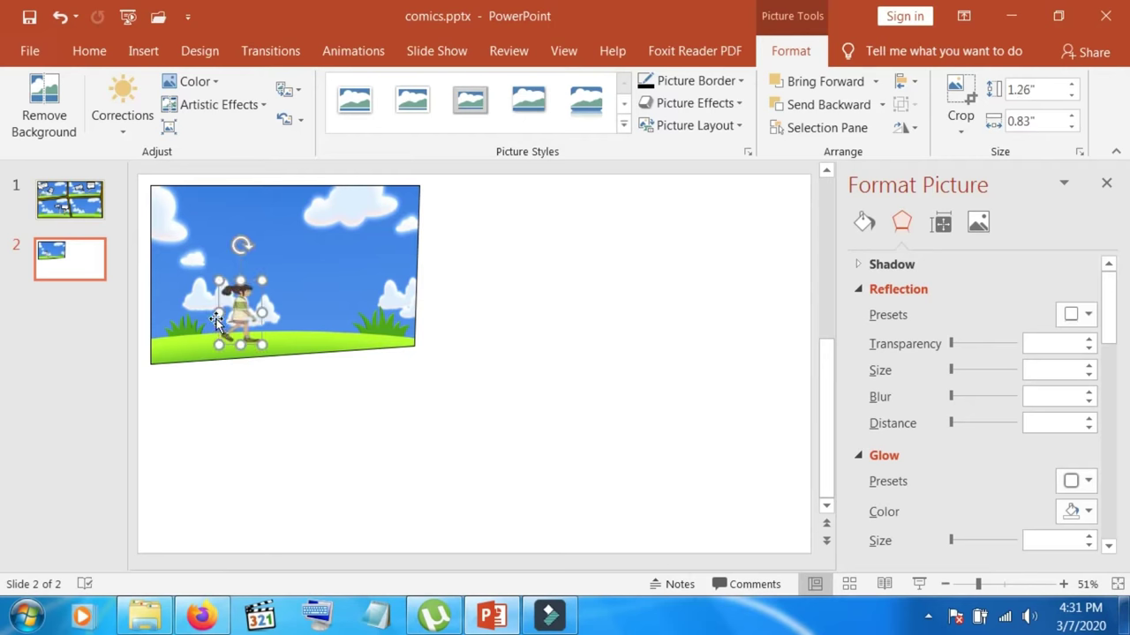
pyautogui.click(227, 319)
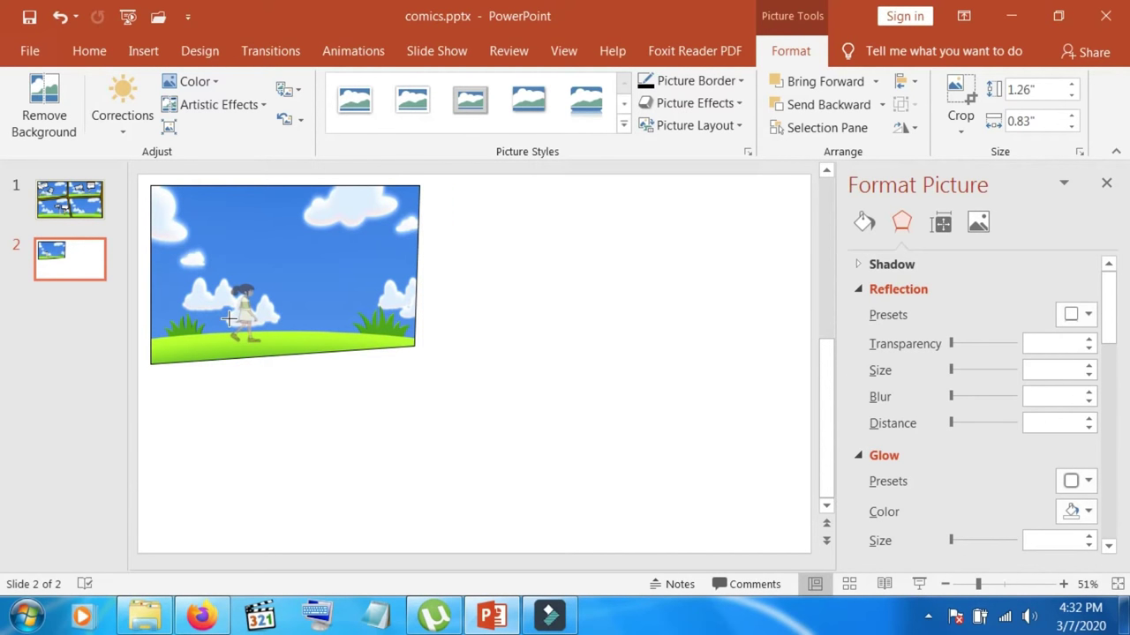
pyautogui.click(227, 319)
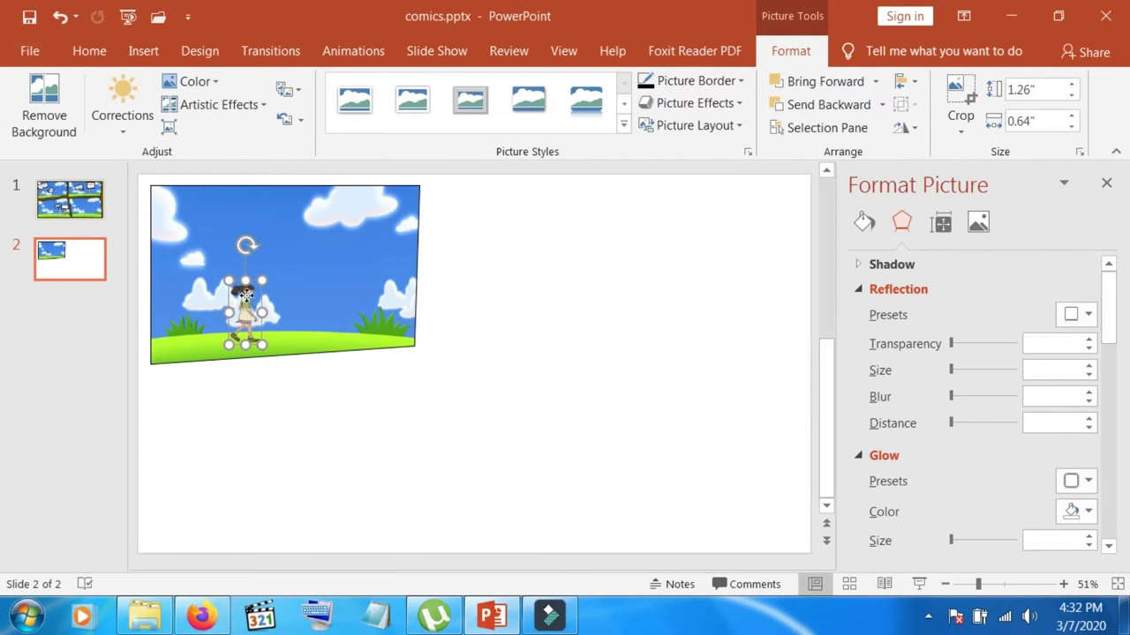
pyautogui.moveTo(246, 298); pyautogui.dragTo(219, 292)
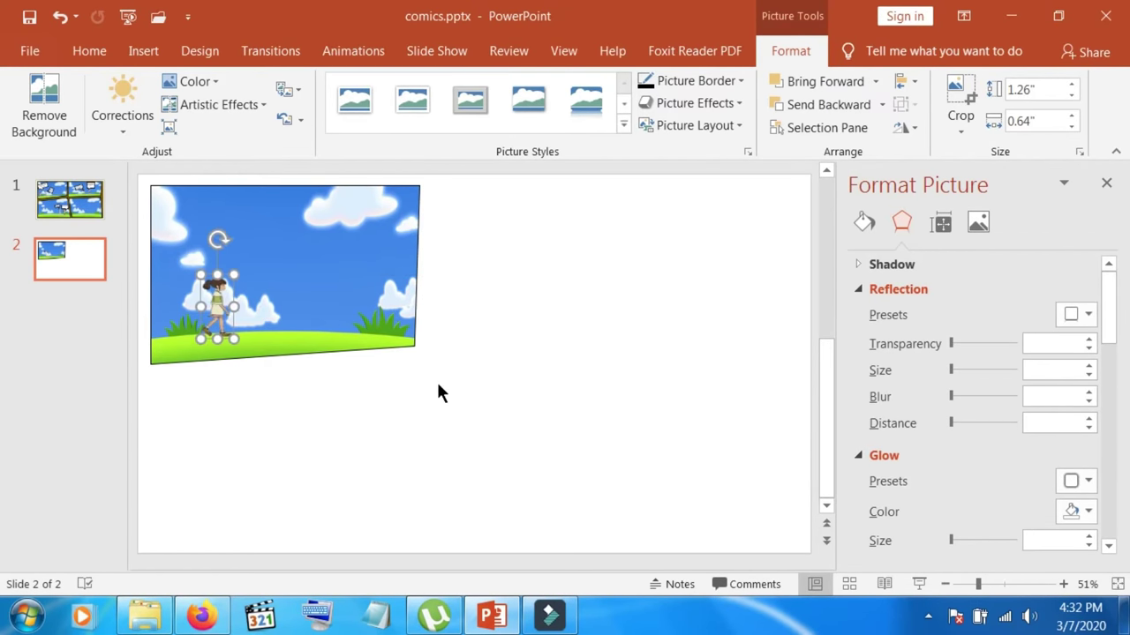
# Insert the Picture4.png boy character and drag him onto the first sky panel
pyautogui.click(139, 51)
pyautogui.click(164, 118)
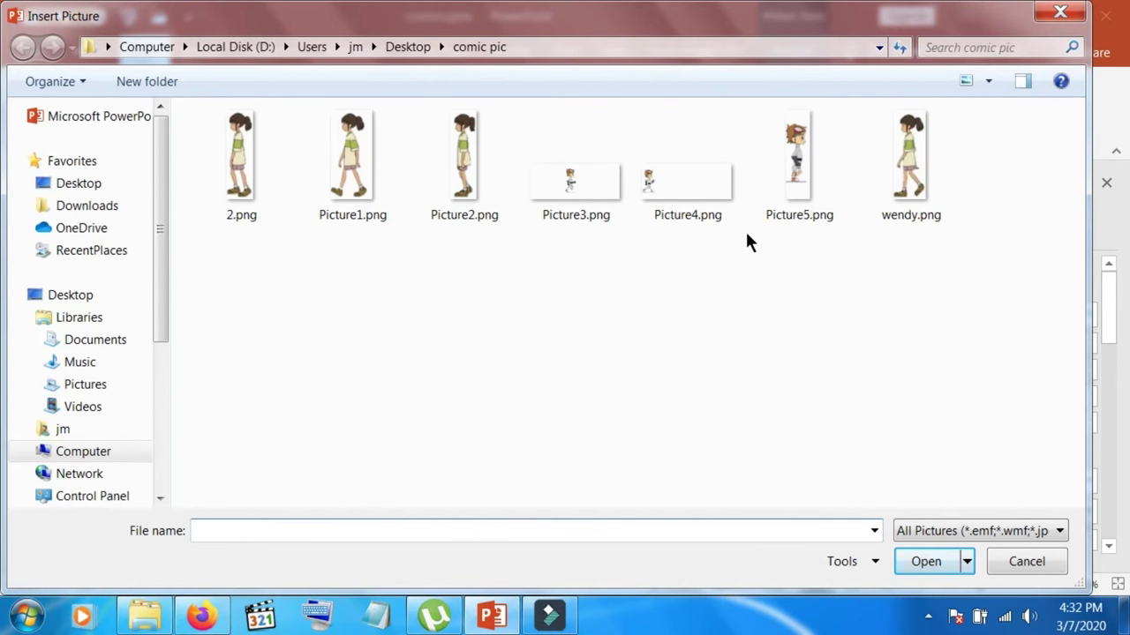
pyautogui.click(671, 185)
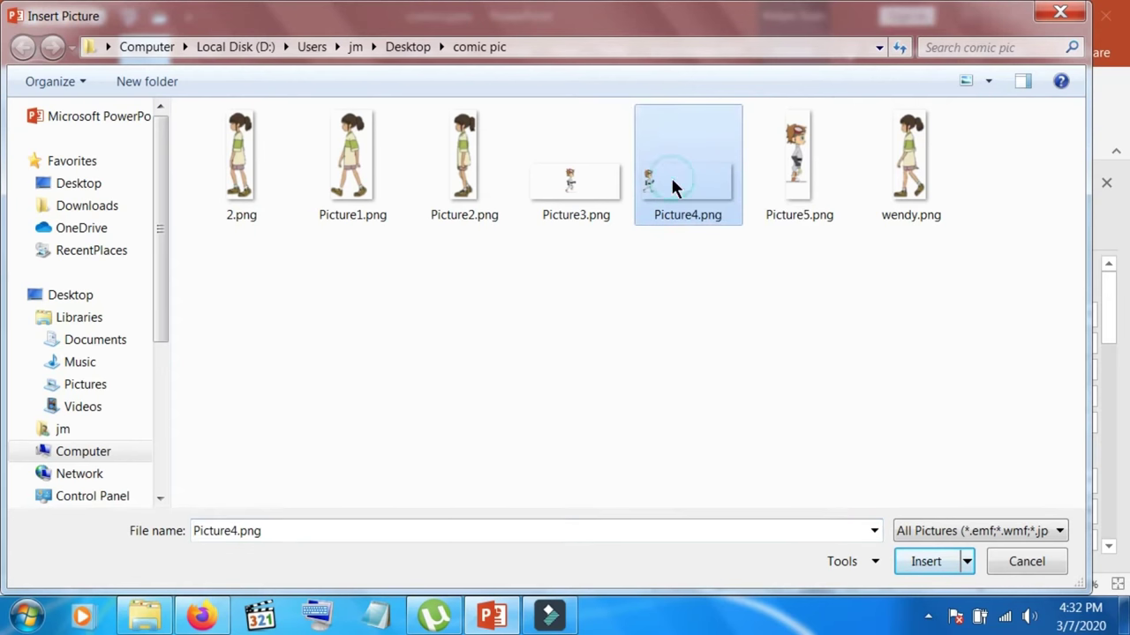
pyautogui.click(913, 562)
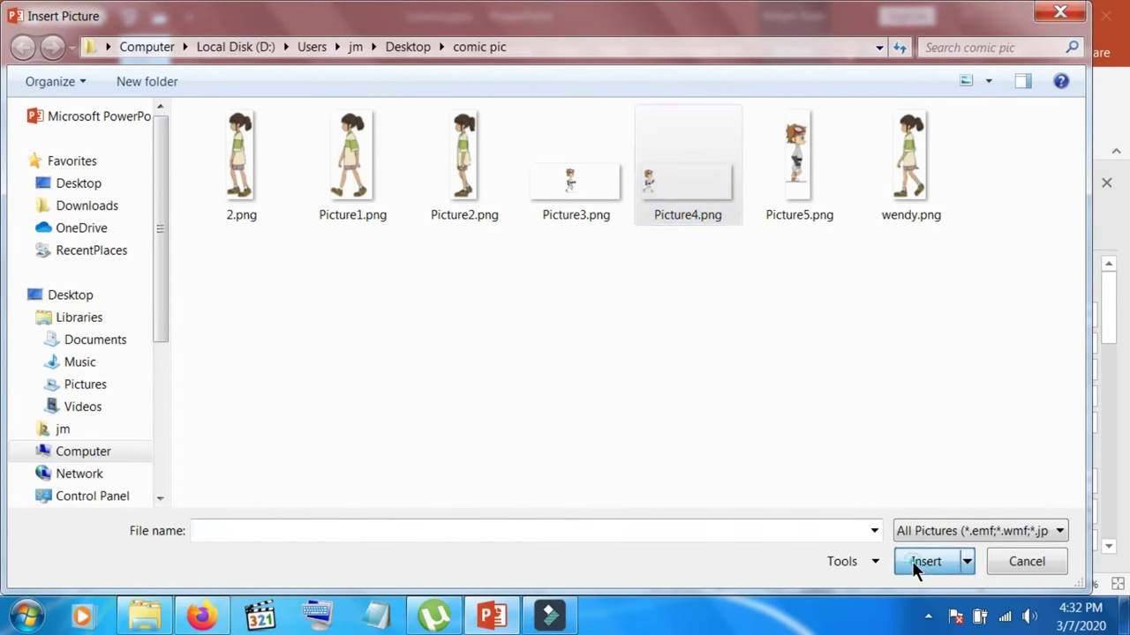
pyautogui.moveTo(454, 361)
pyautogui.mouseDown()
pyautogui.moveTo(368, 291)
pyautogui.moveTo(342, 303)
pyautogui.mouseUp()
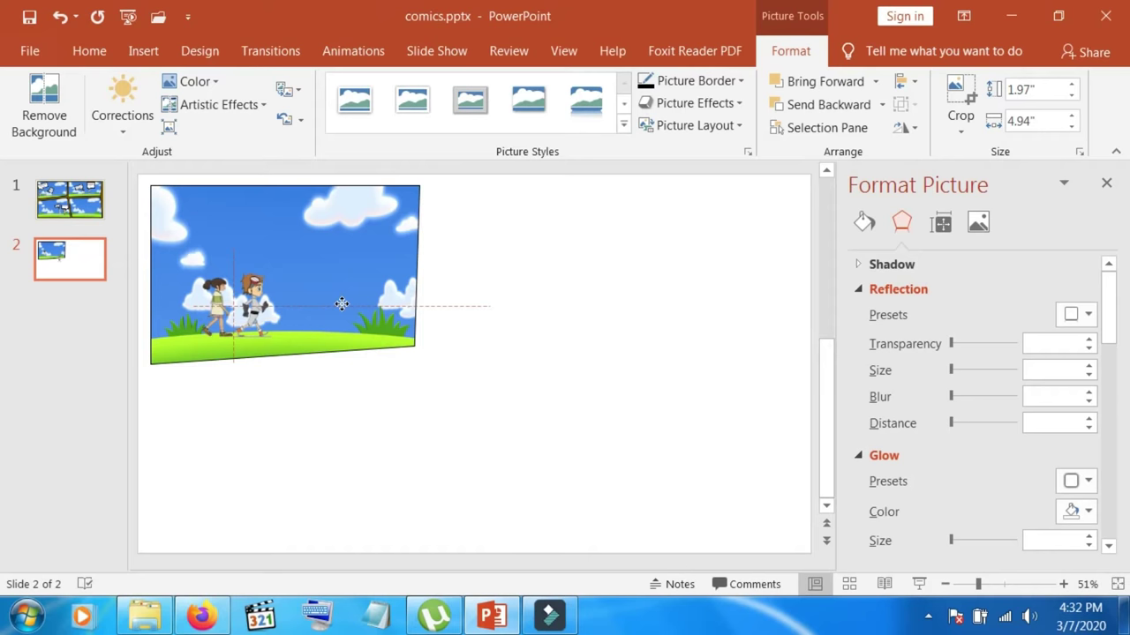
pyautogui.moveTo(341, 303); pyautogui.dragTo(342, 305)
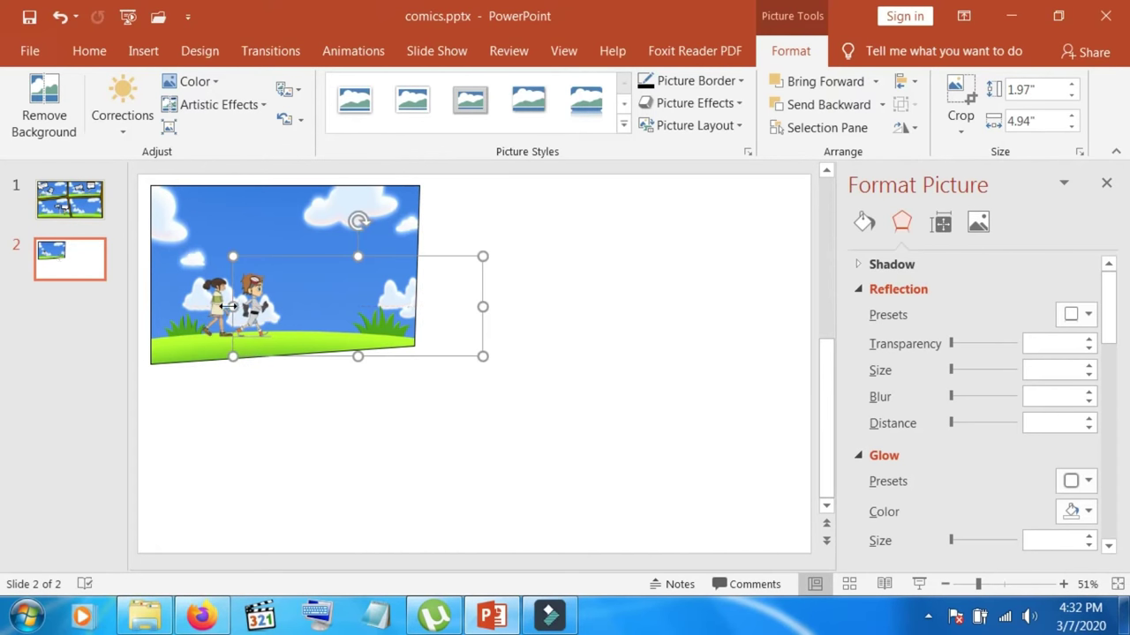
# Position the boy right beside the girl on the panel's grass
pyautogui.click(219, 305)
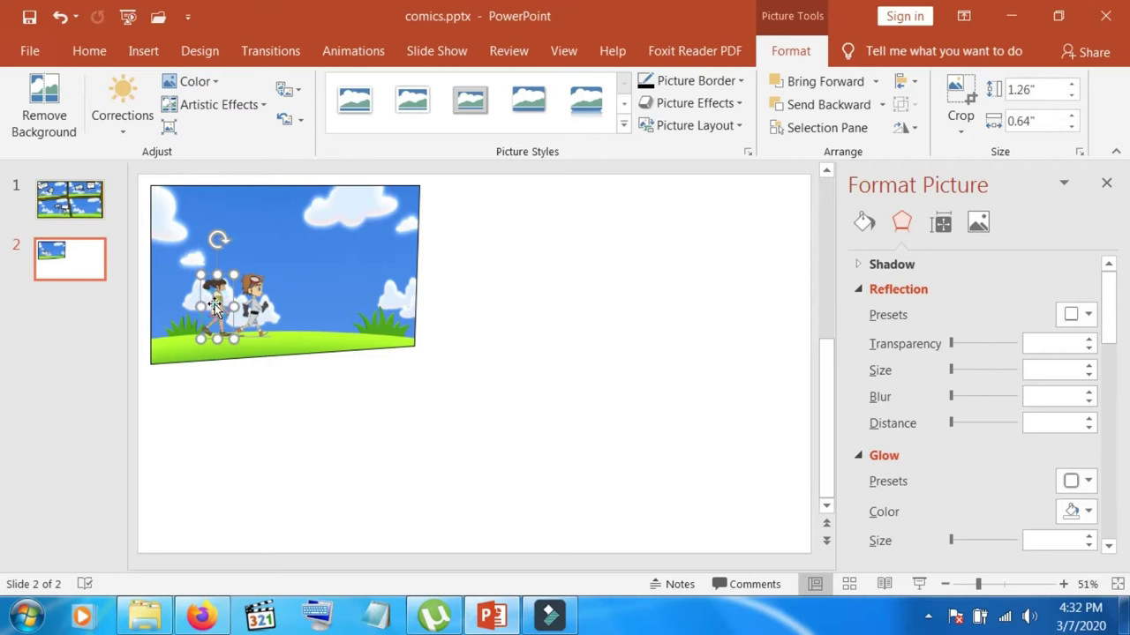
pyautogui.moveTo(256, 298); pyautogui.dragTo(238, 312)
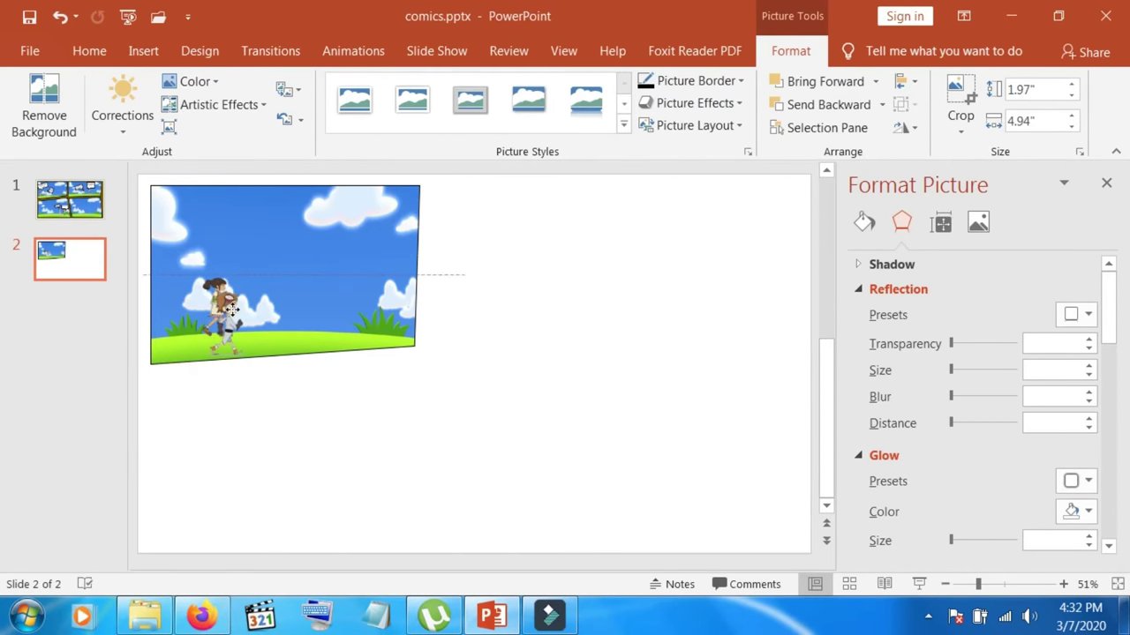
pyautogui.moveTo(238, 311); pyautogui.dragTo(235, 315)
pyautogui.click(395, 418)
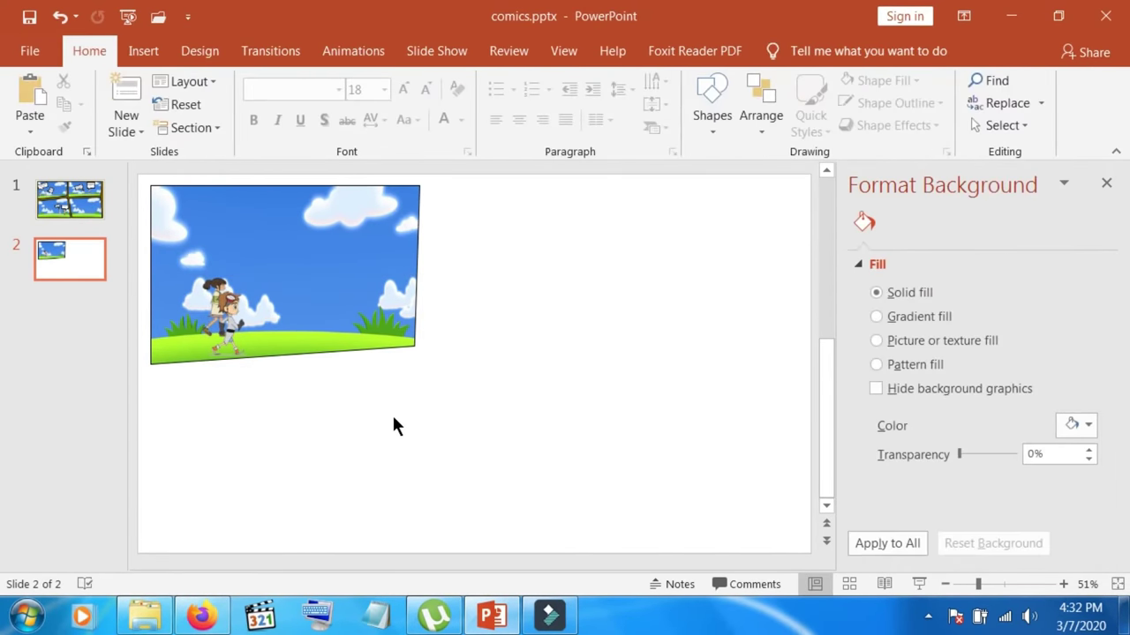
pyautogui.click(231, 334)
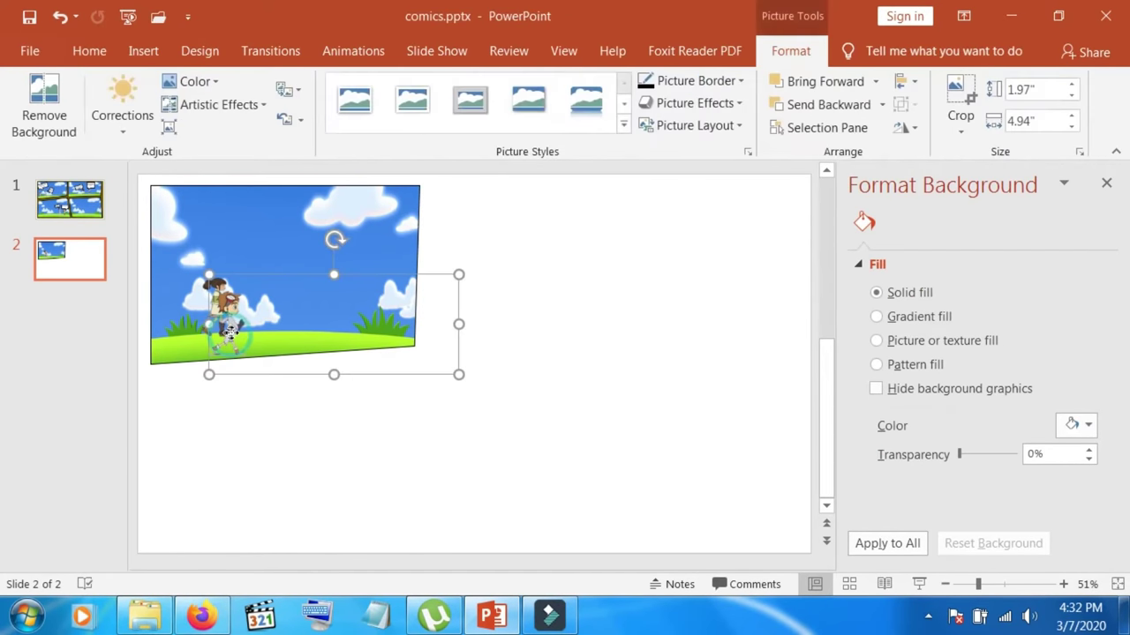
pyautogui.moveTo(231, 333); pyautogui.dragTo(235, 335)
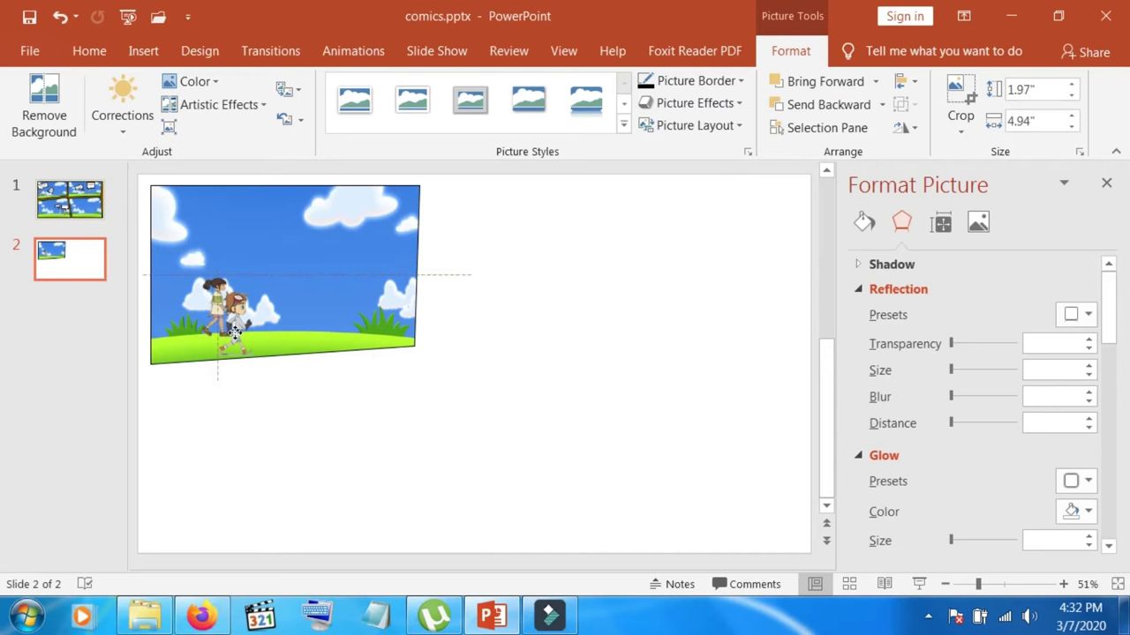
pyautogui.moveTo(235, 333); pyautogui.dragTo(237, 336)
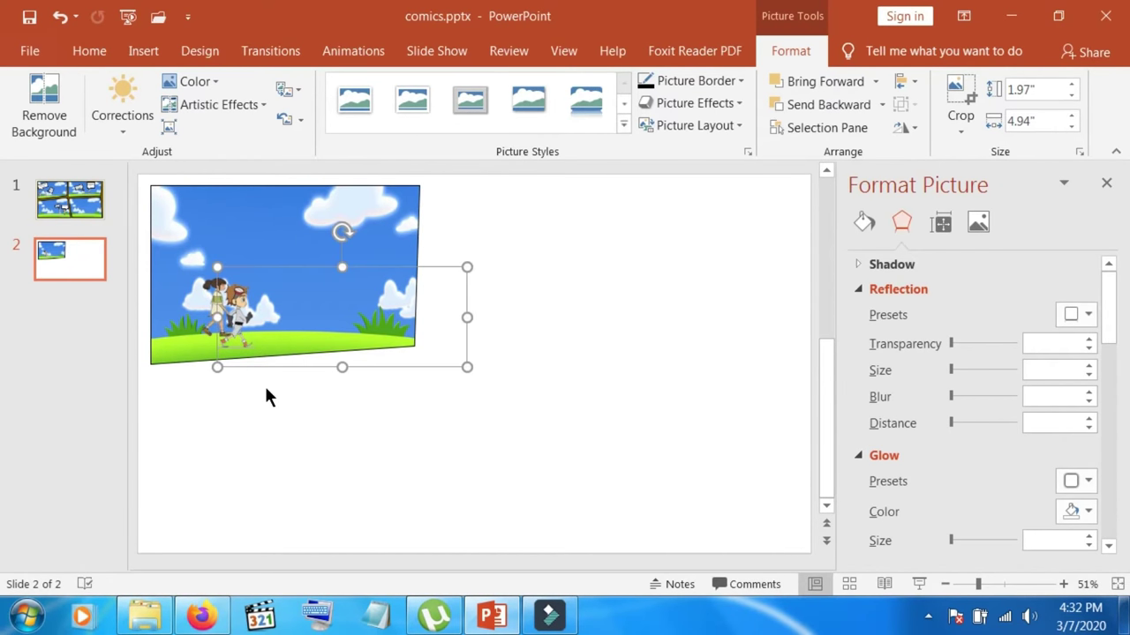
pyautogui.moveTo(234, 322); pyautogui.dragTo(198, 322)
# Compare with slide 1's finished comic, then settle both characters at the panel's left edge
pyautogui.click(288, 407)
pyautogui.click(80, 210)
pyautogui.click(72, 259)
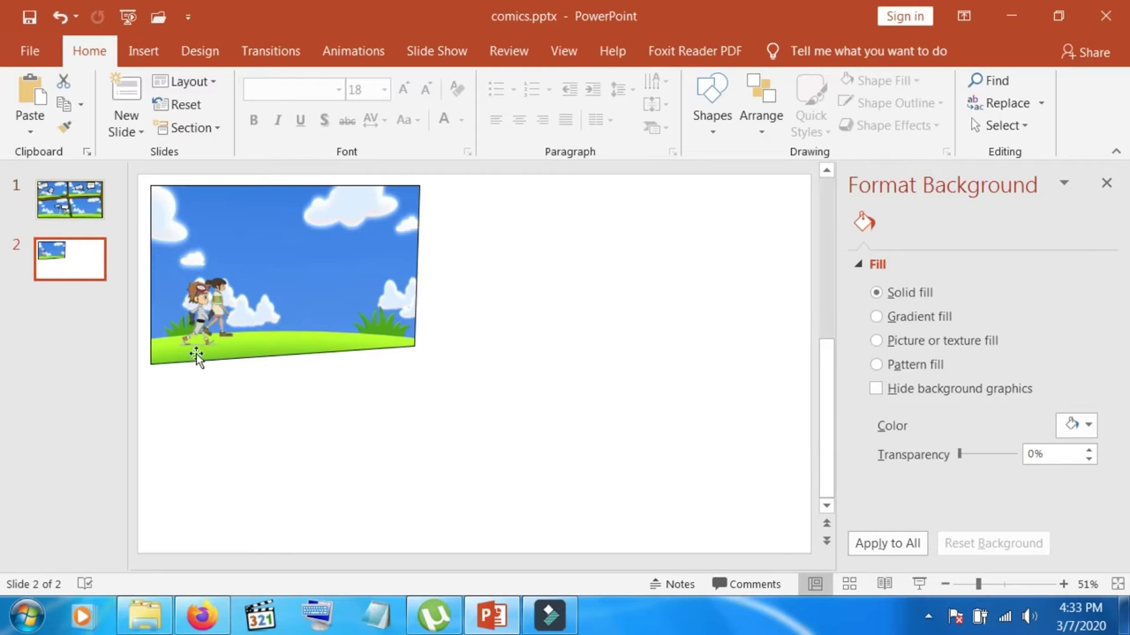
pyautogui.click(191, 322)
pyautogui.moveTo(190, 322); pyautogui.dragTo(188, 323)
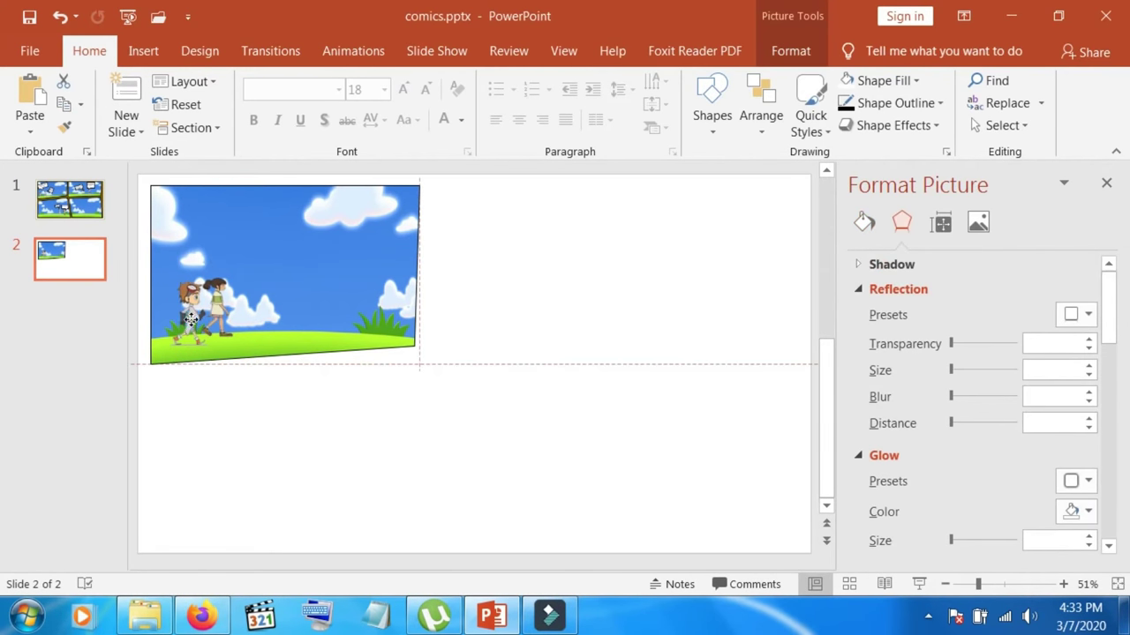
pyautogui.moveTo(187, 321); pyautogui.dragTo(194, 323)
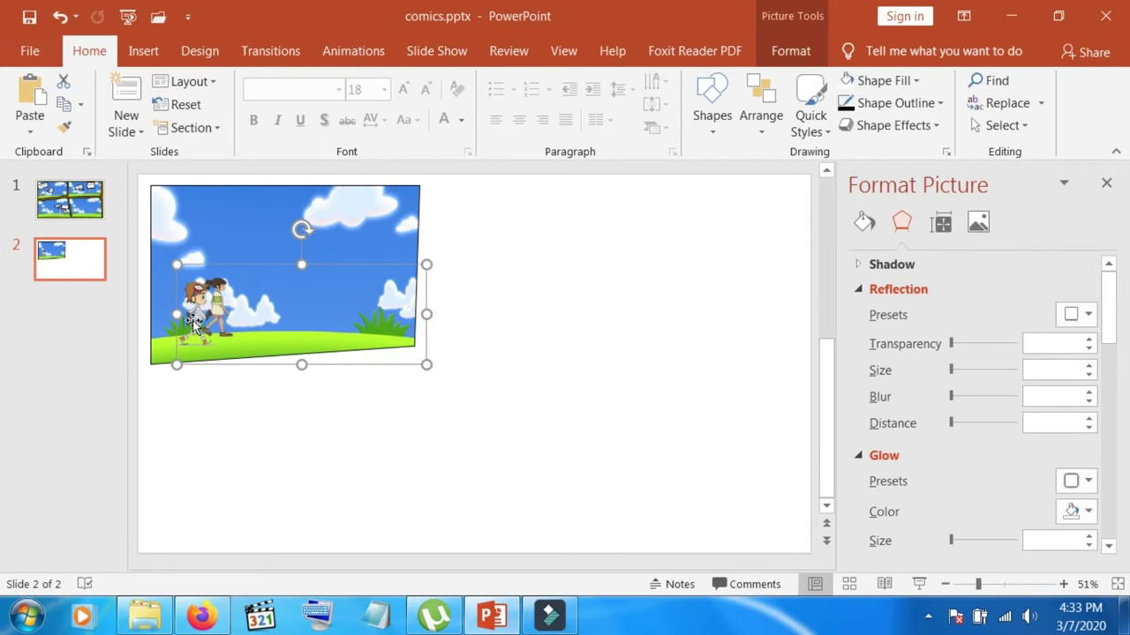
pyautogui.click(295, 415)
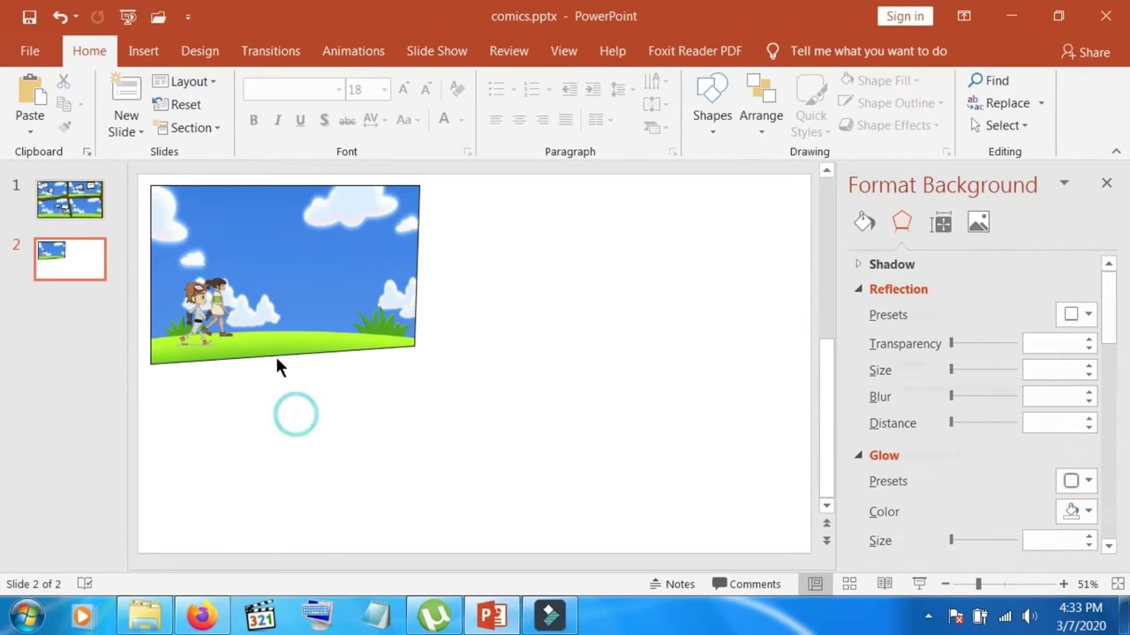
pyautogui.click(141, 52)
# Draw a speech-bubble callout above the girl with a black outline and white fill
pyautogui.click(335, 121)
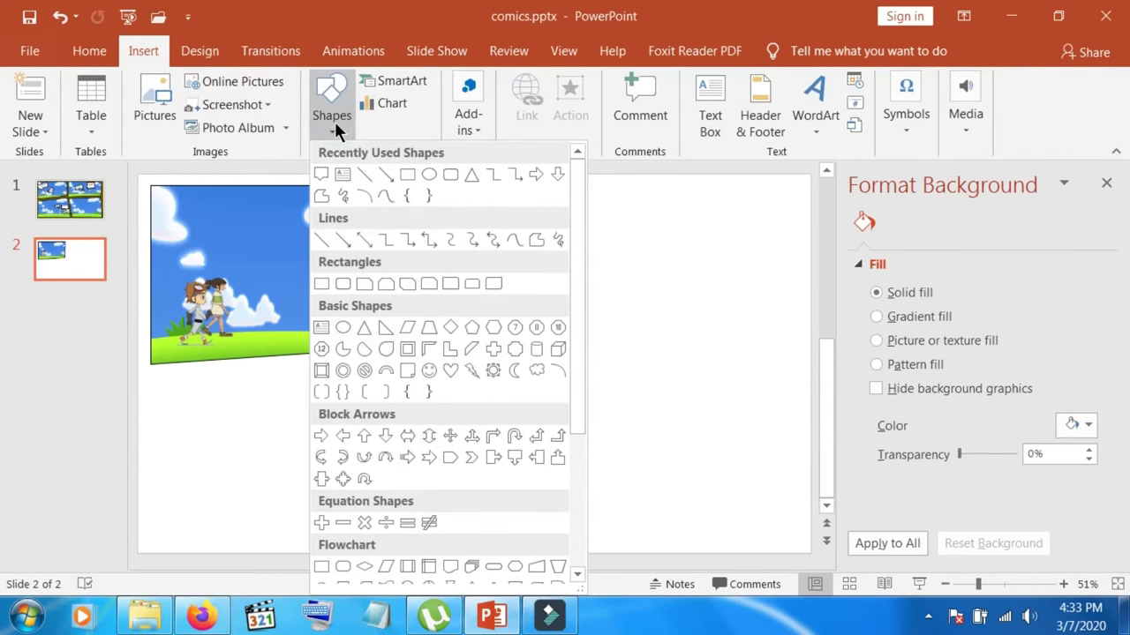
pyautogui.click(323, 173)
pyautogui.moveTo(178, 240); pyautogui.dragTo(212, 265)
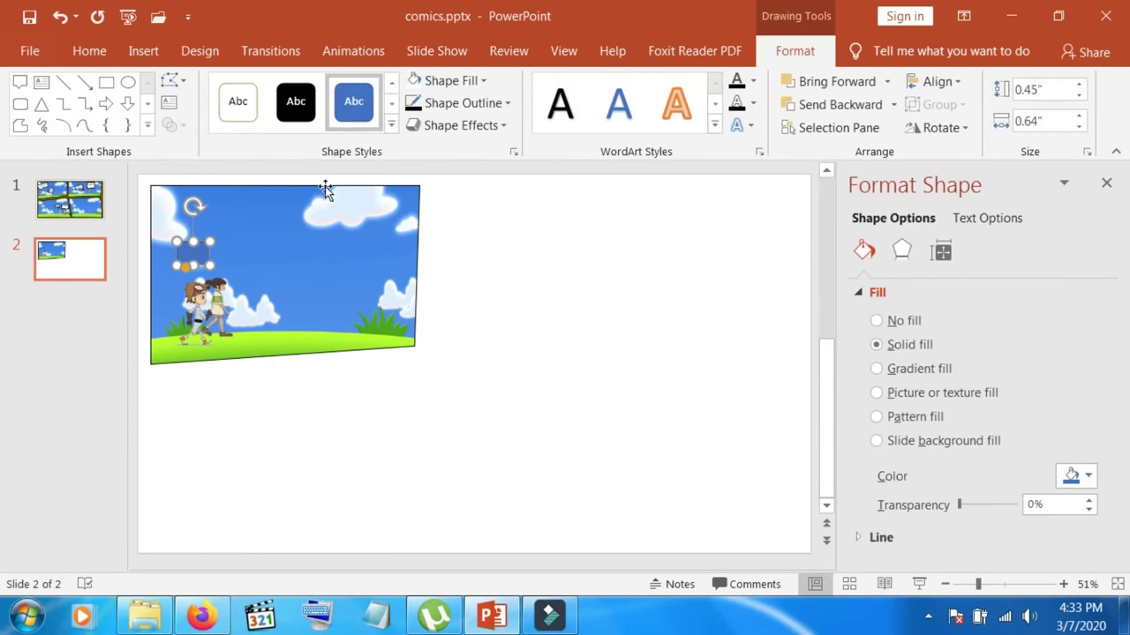
pyautogui.click(455, 102)
pyautogui.click(426, 149)
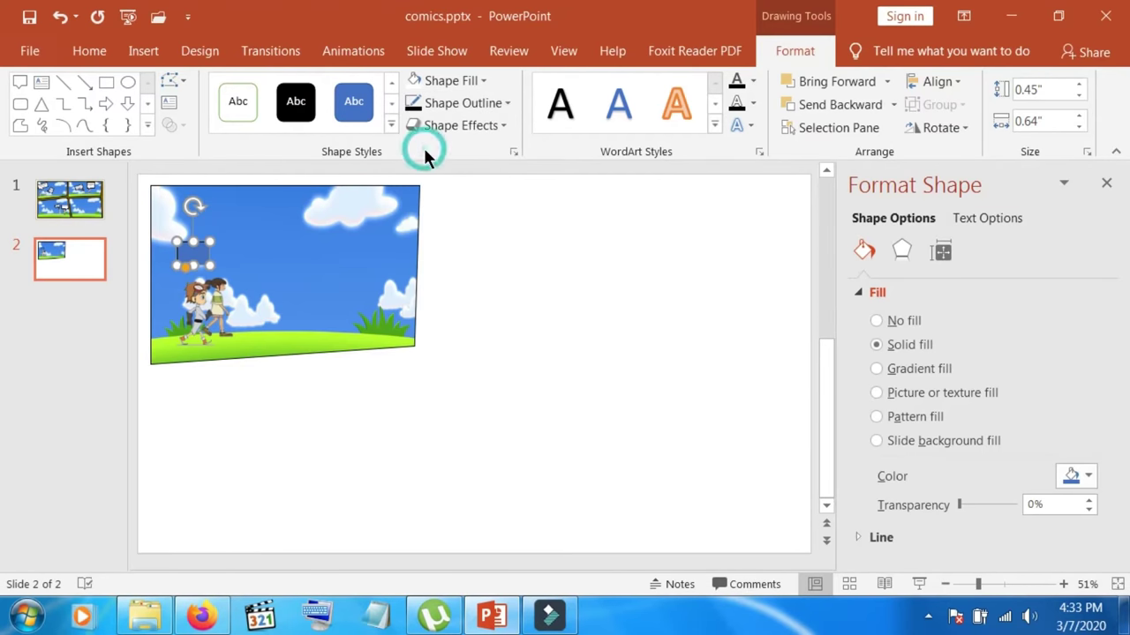
pyautogui.click(444, 83)
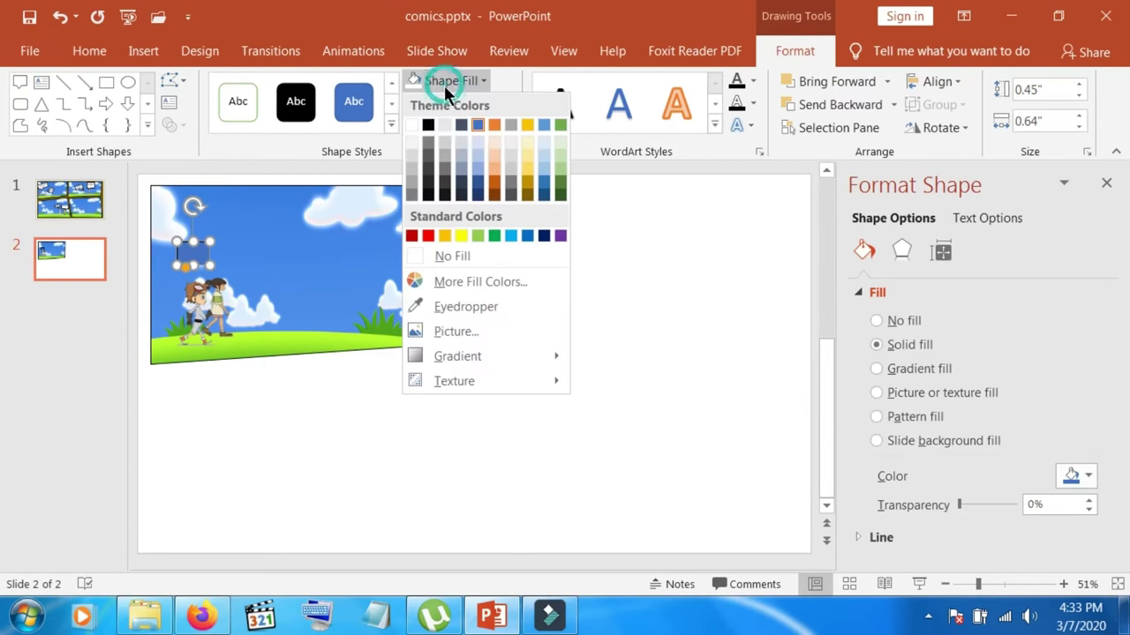
pyautogui.click(410, 124)
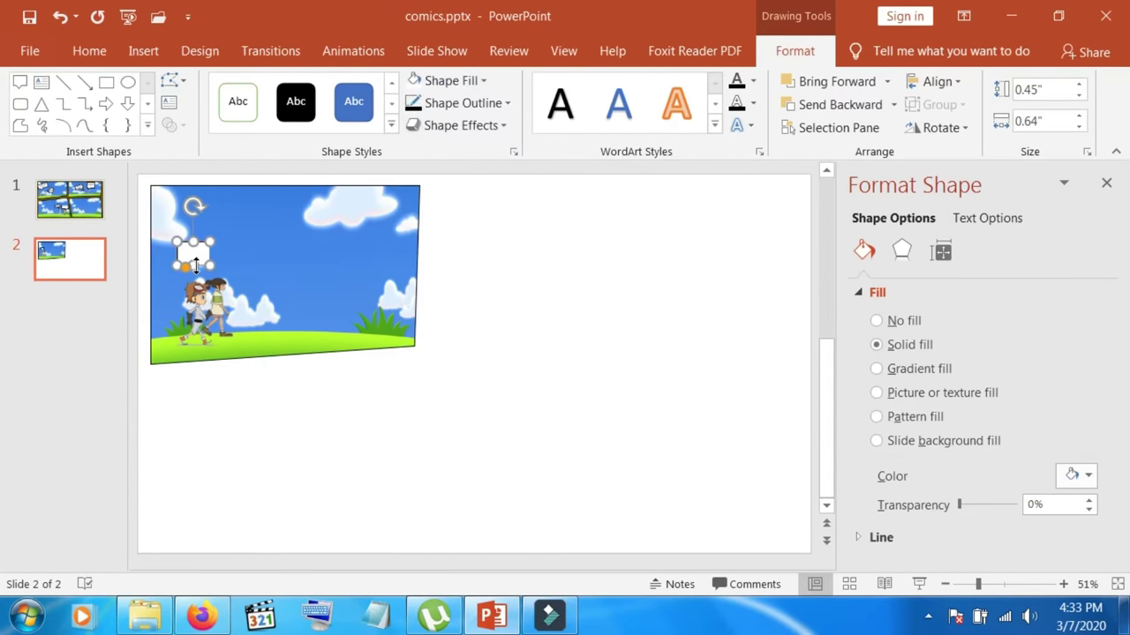
pyautogui.moveTo(202, 246); pyautogui.dragTo(197, 229)
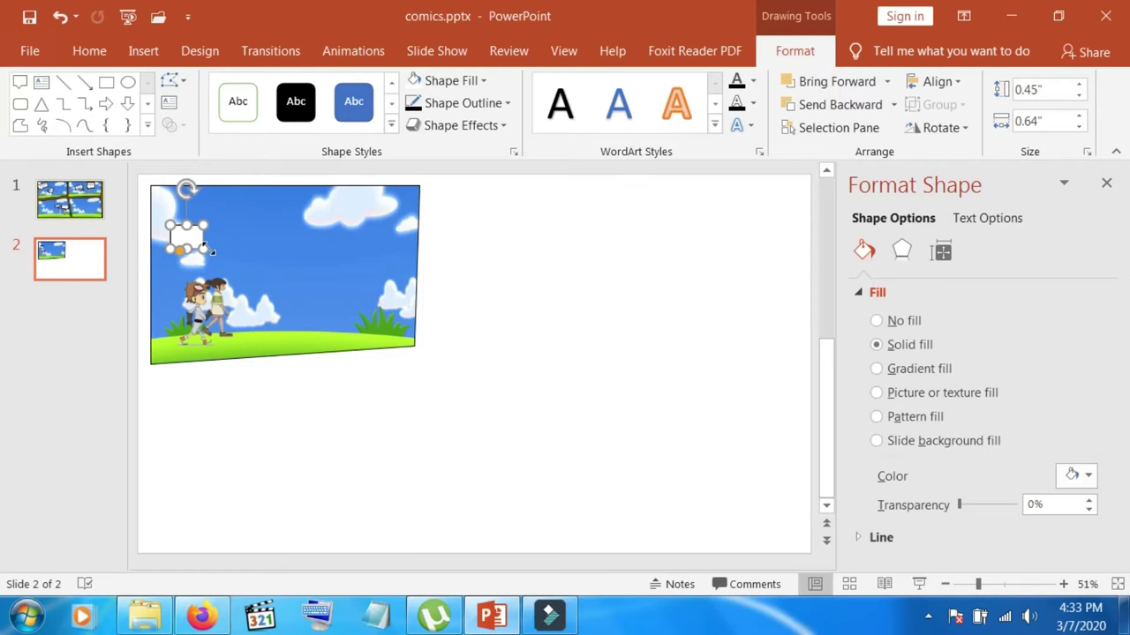
pyautogui.click(258, 236)
pyautogui.click(20, 81)
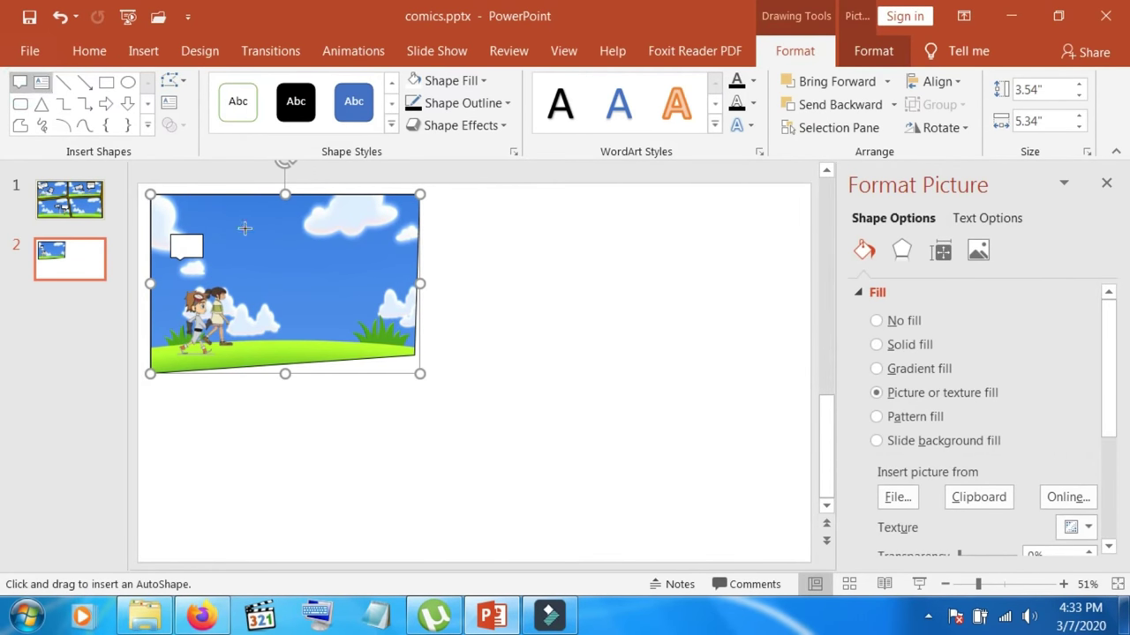
# Draw a slightly larger second callout to the right, filled white with a black outline
pyautogui.moveTo(233, 245)
pyautogui.mouseDown()
pyautogui.moveTo(279, 274)
pyautogui.moveTo(276, 265)
pyautogui.mouseUp()
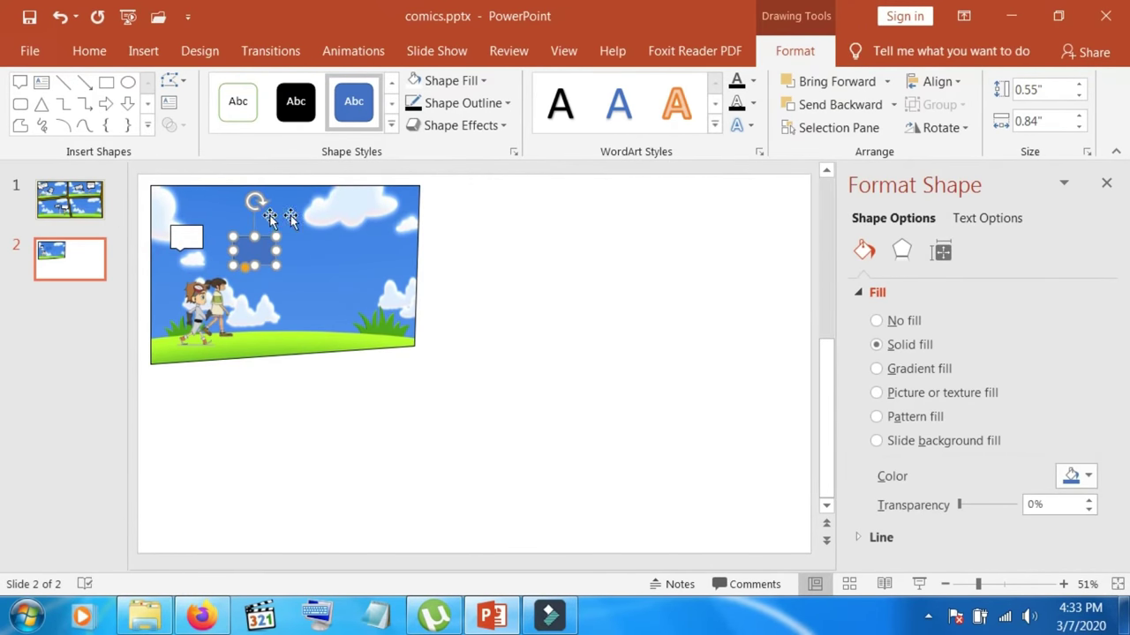
pyautogui.moveTo(252, 204); pyautogui.dragTo(255, 204)
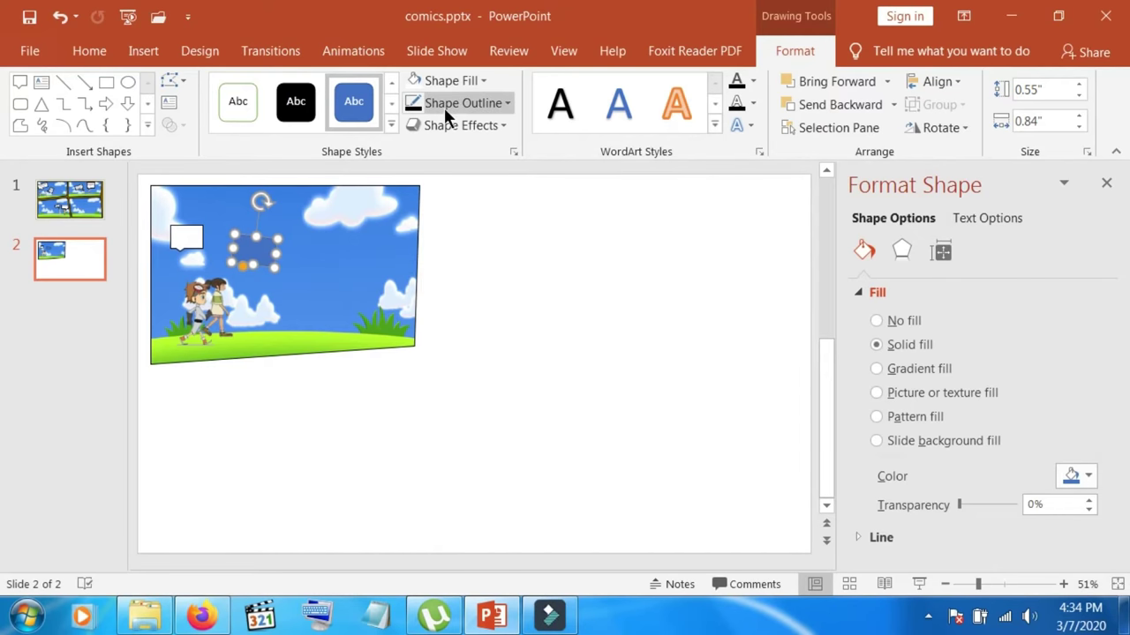
pyautogui.click(446, 78)
pyautogui.click(413, 125)
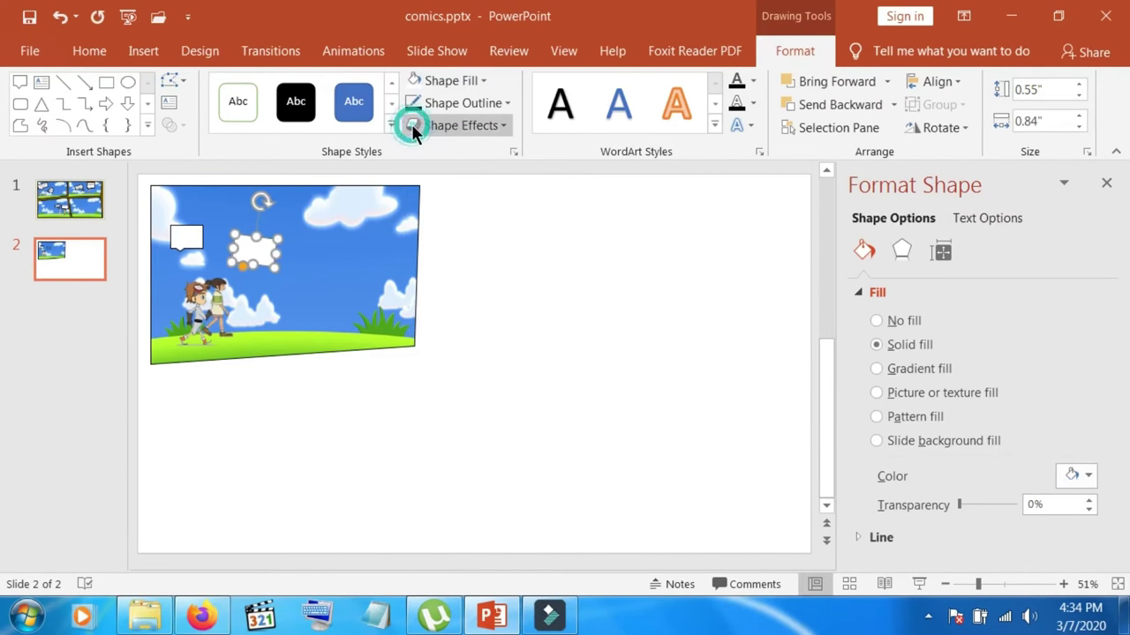
pyautogui.click(438, 106)
pyautogui.click(425, 147)
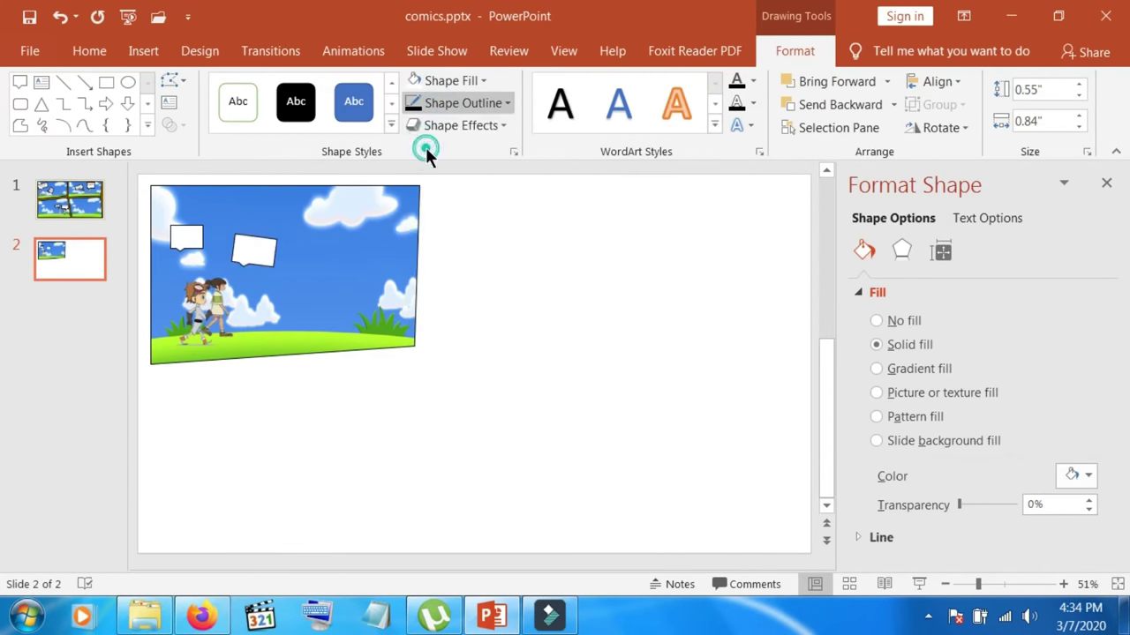
pyautogui.click(354, 303)
pyautogui.click(350, 225)
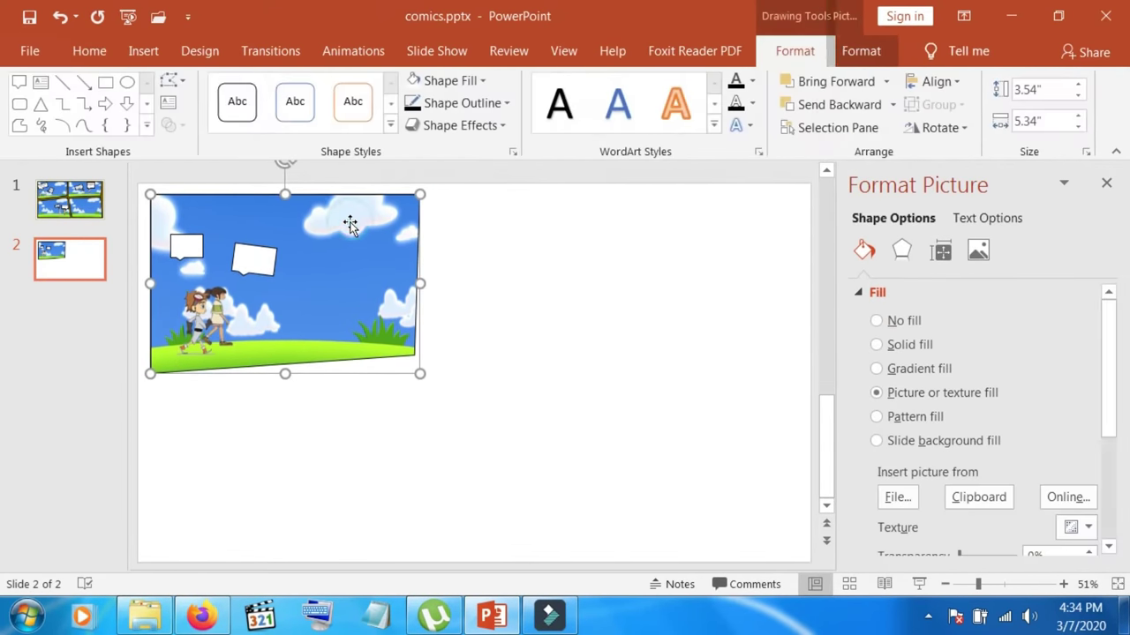
pyautogui.click(188, 245)
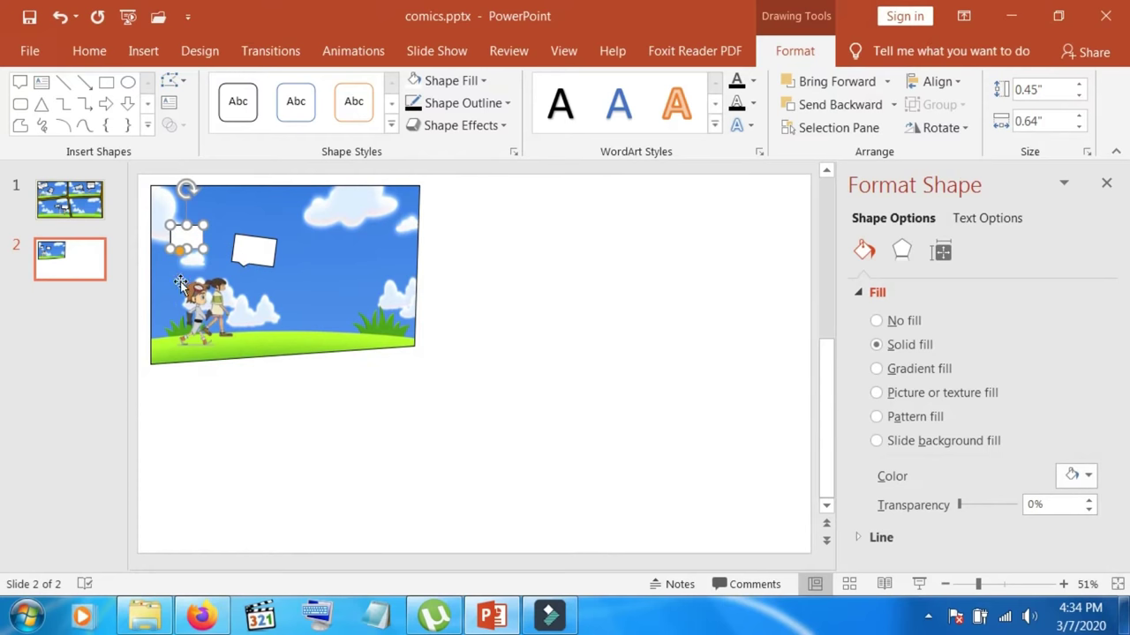
# Set the small left speech bubble's font size to 14
pyautogui.click(191, 239)
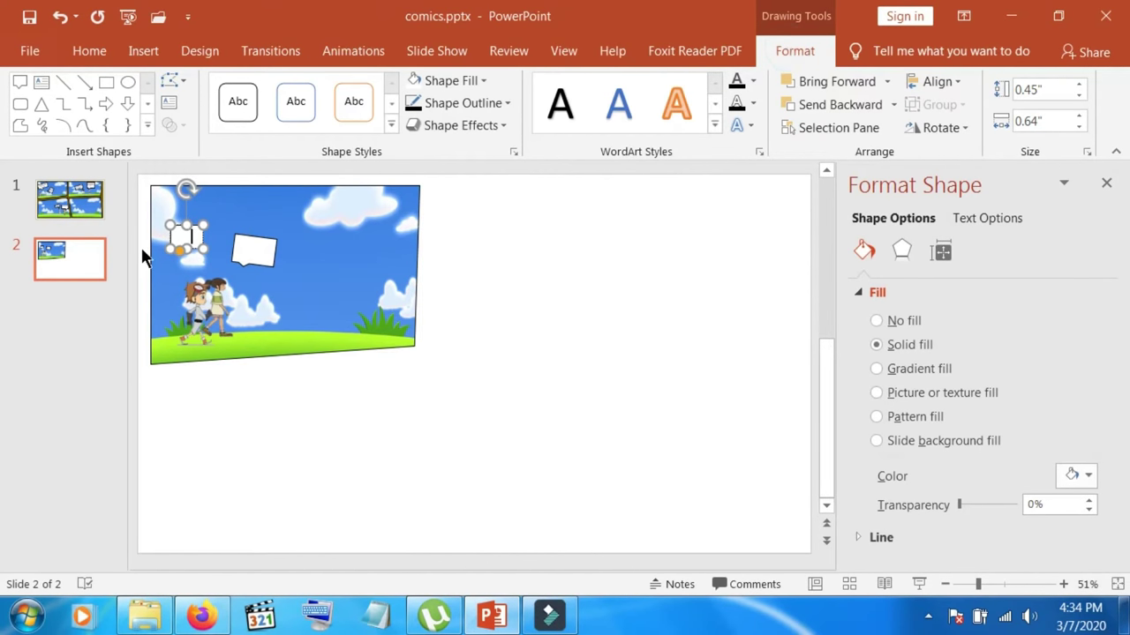
pyautogui.click(189, 237)
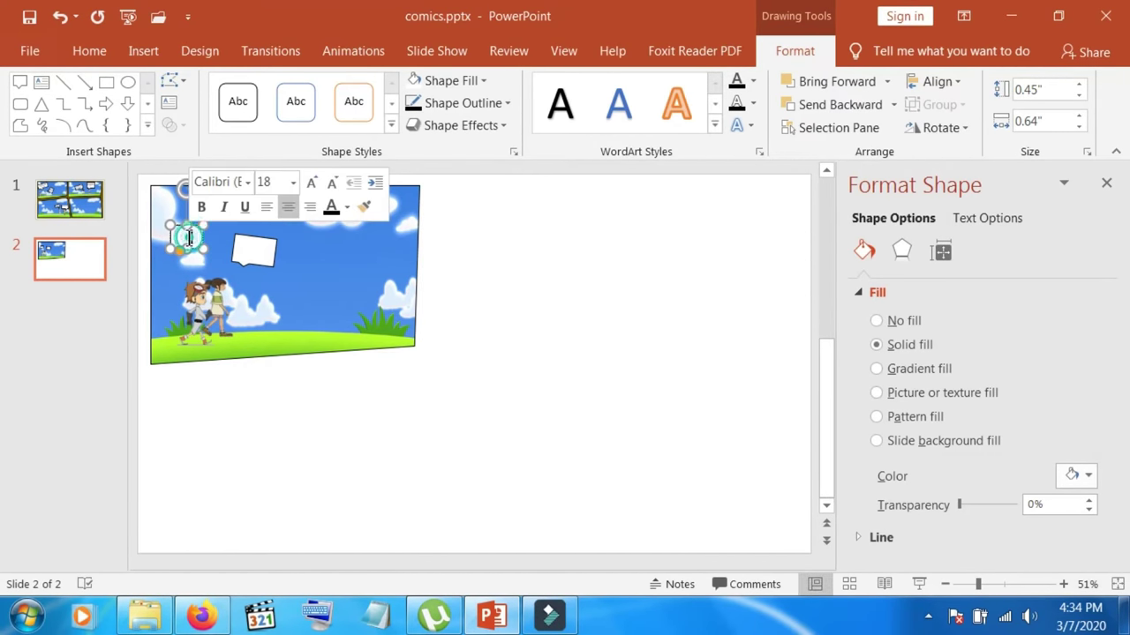
pyautogui.click(282, 182)
pyautogui.click(292, 182)
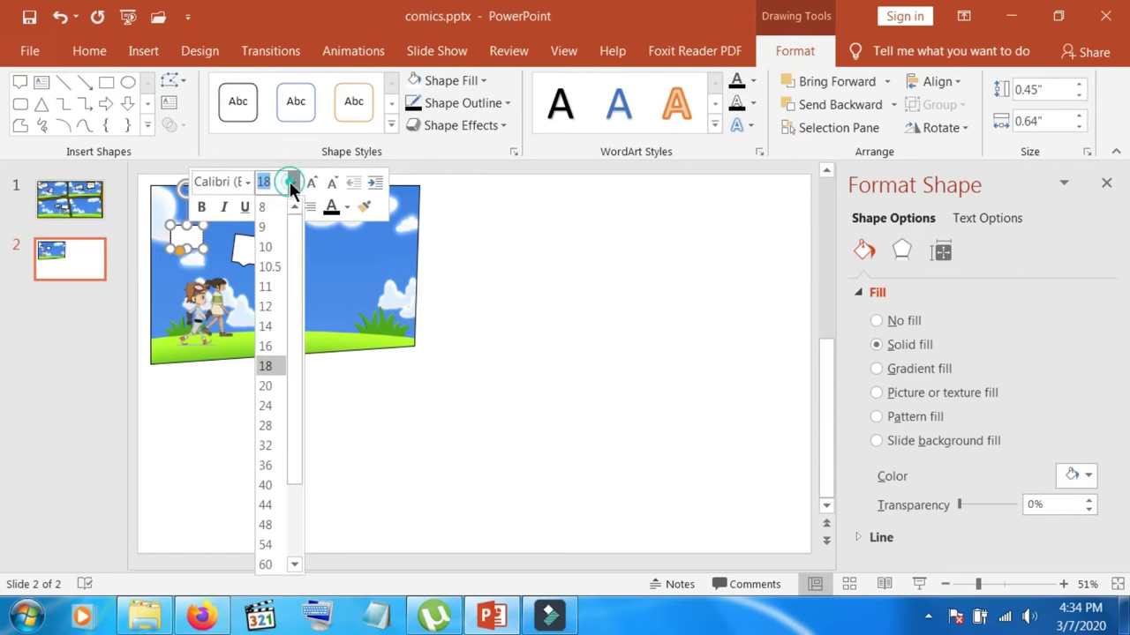
pyautogui.click(269, 323)
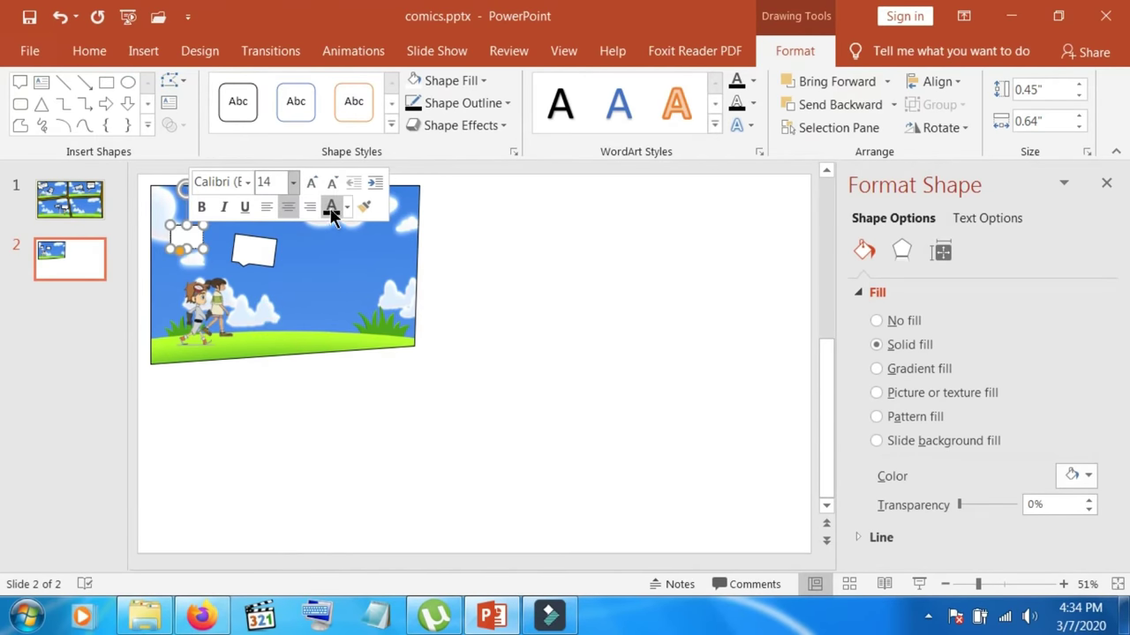
pyautogui.press('Escape')
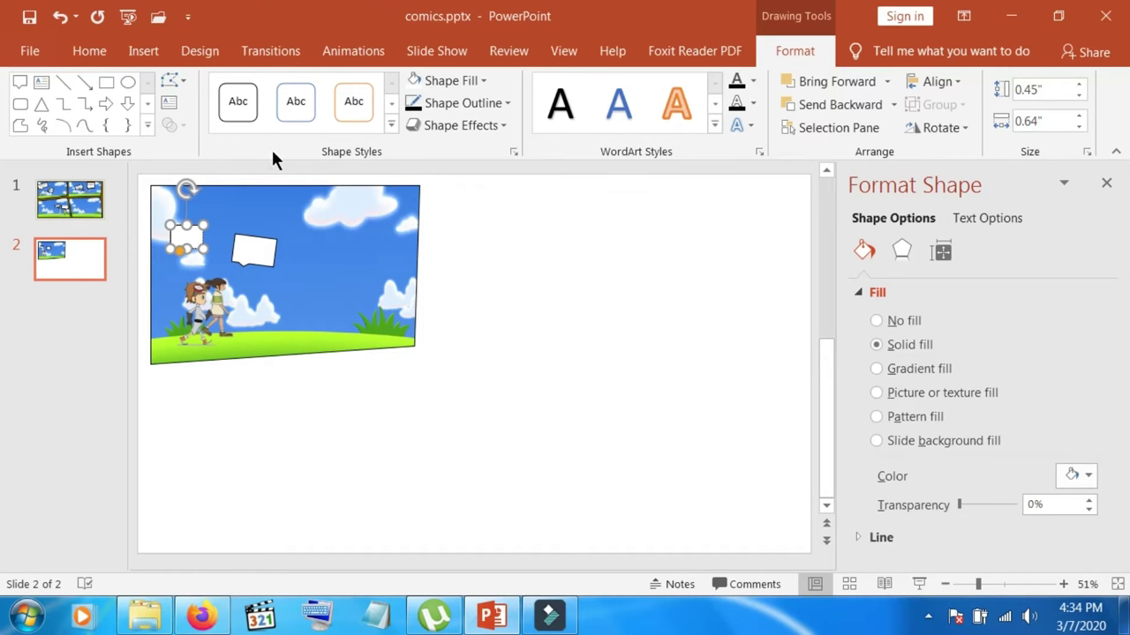
# Choose Edit Text from the small bubble's shortcut menu to enter text-editing mode
pyautogui.rightClick(191, 247)
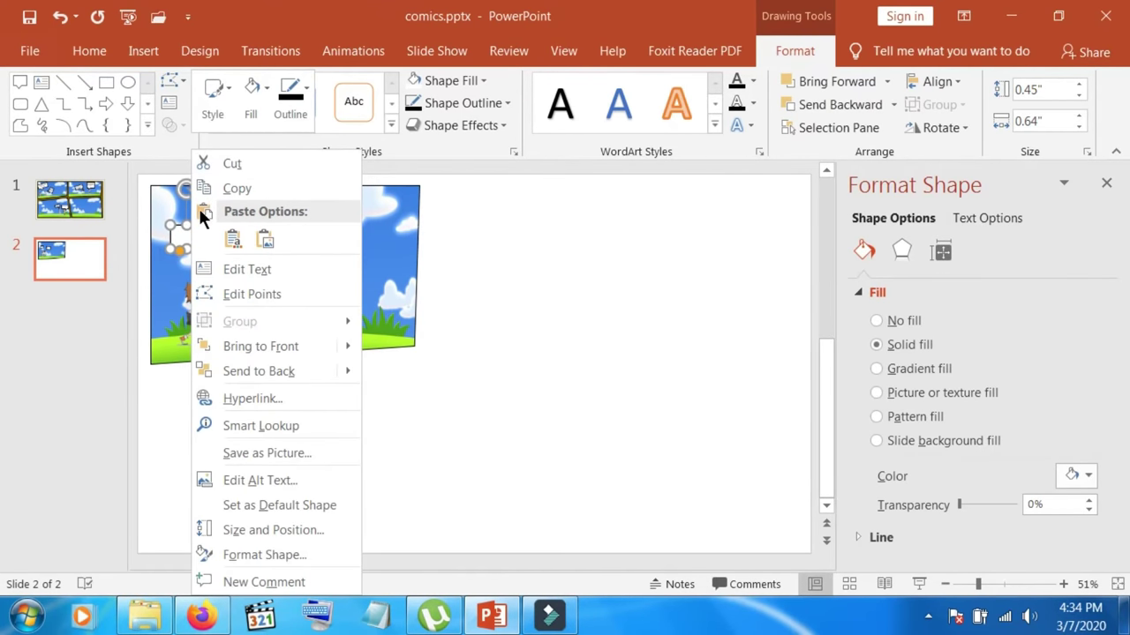
pyautogui.click(180, 236)
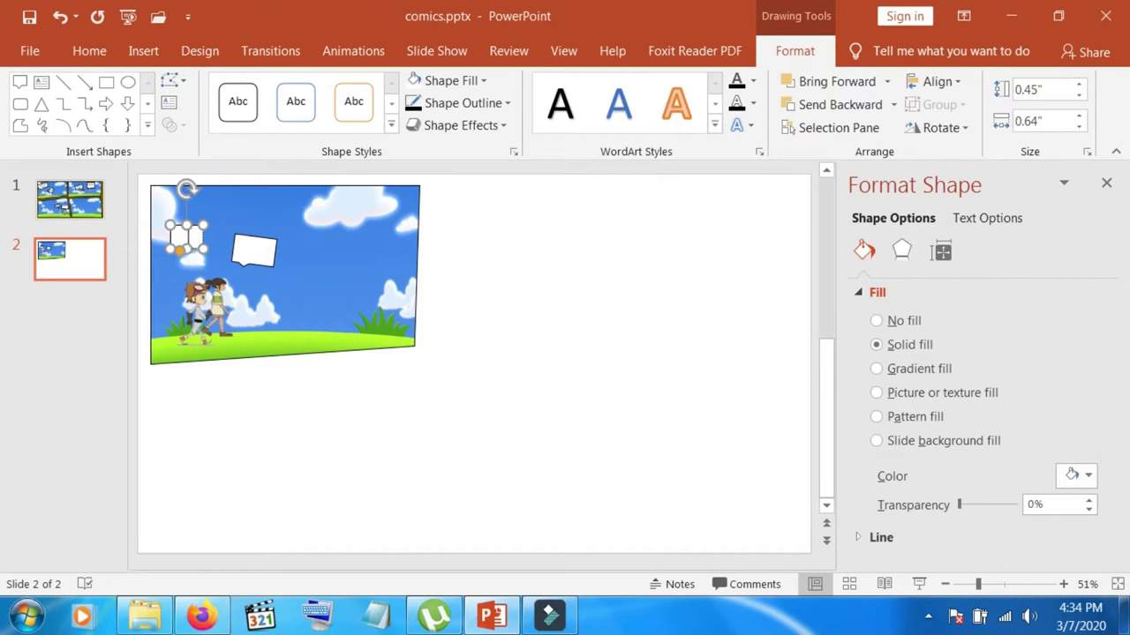
pyautogui.rightClick(188, 235)
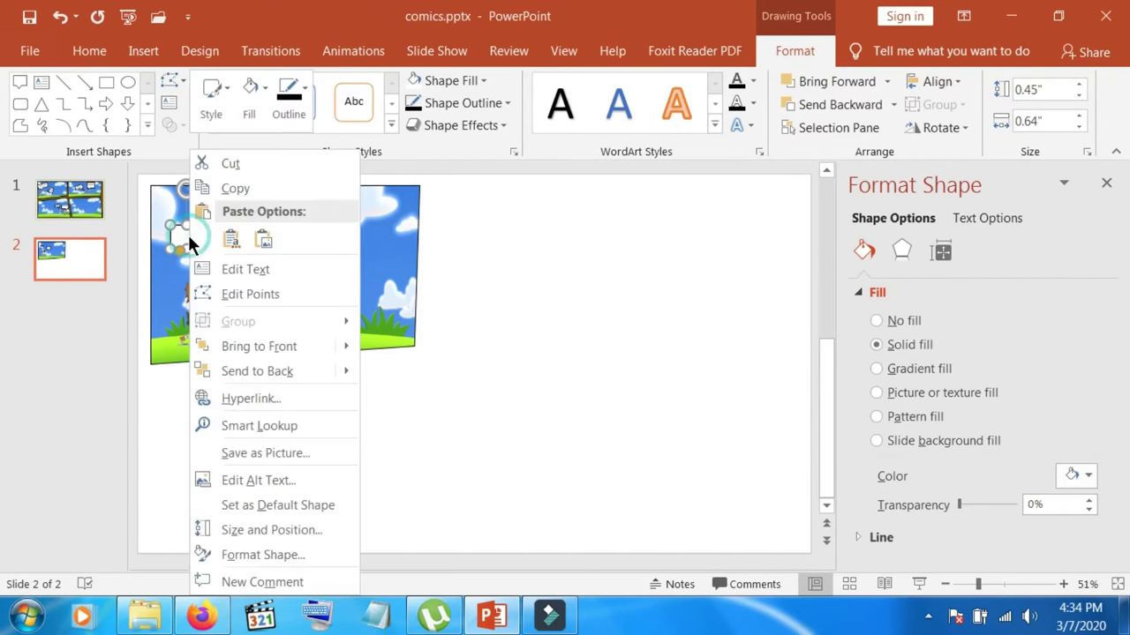
pyautogui.click(182, 233)
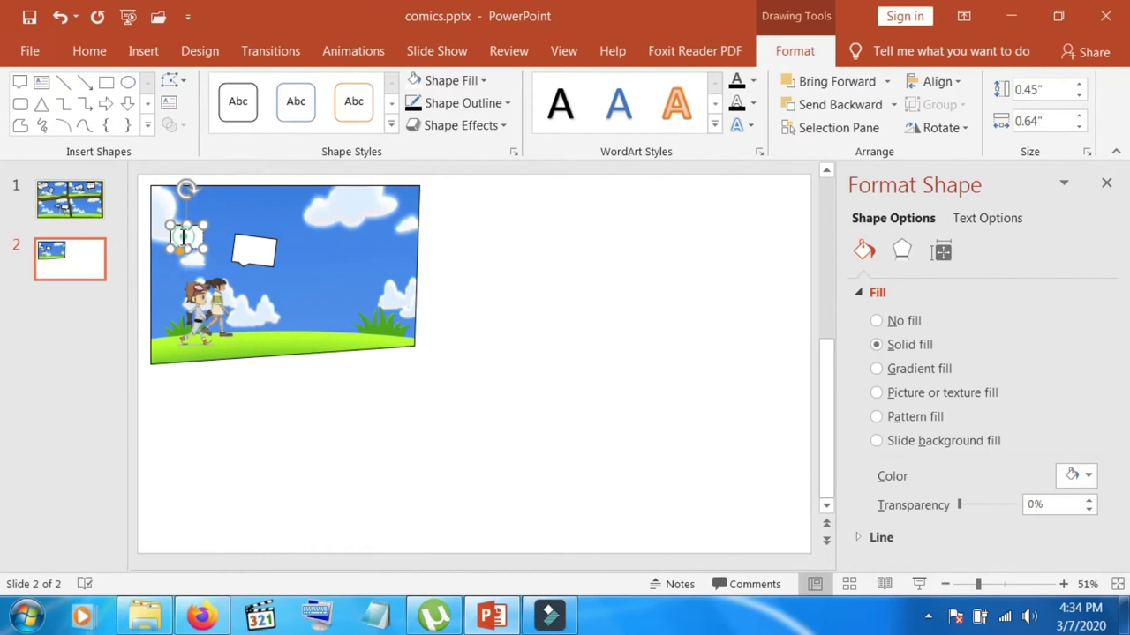
pyautogui.click(185, 236)
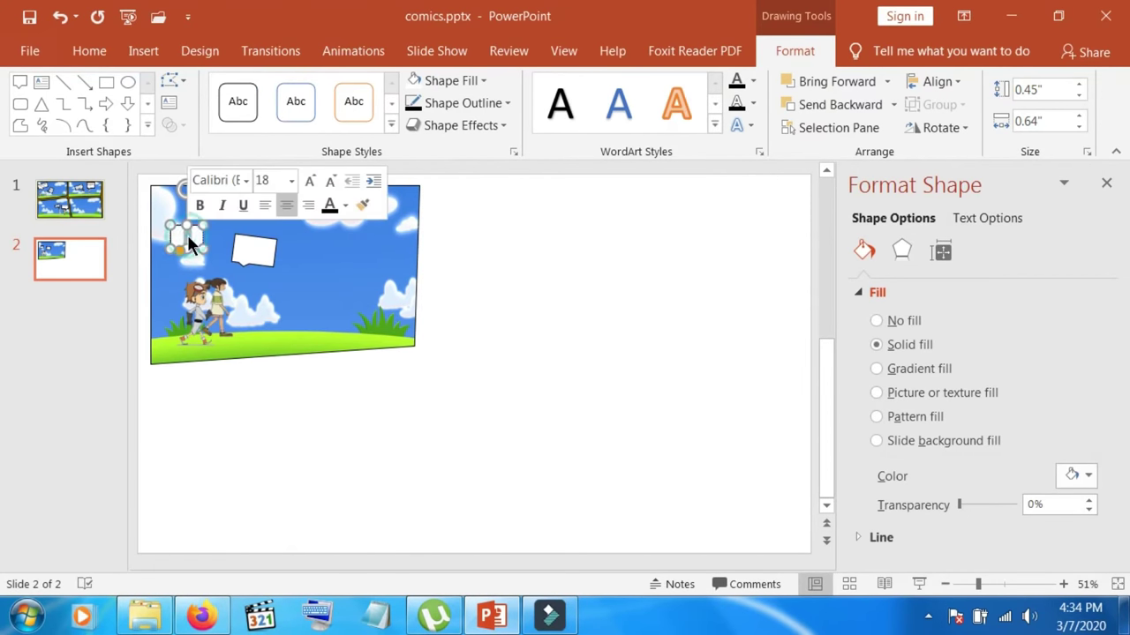
# Type the opening 'Wendy!' line in the bubble and delete the stray extra text shape
pyautogui.click(331, 216)
pyautogui.write('W')
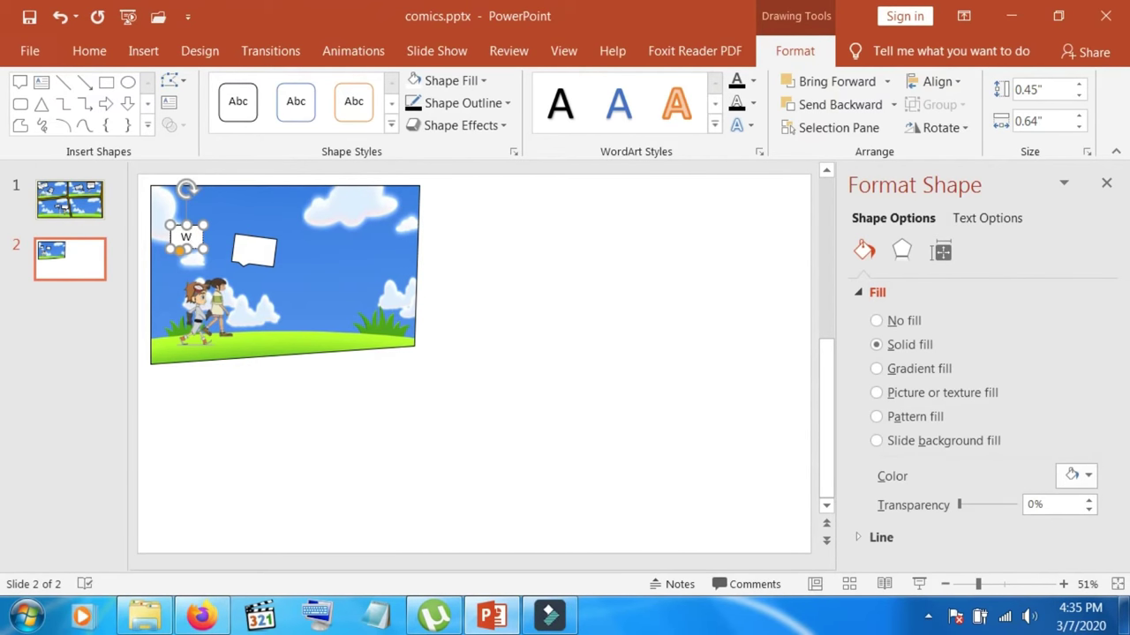
pyautogui.write('e ready')
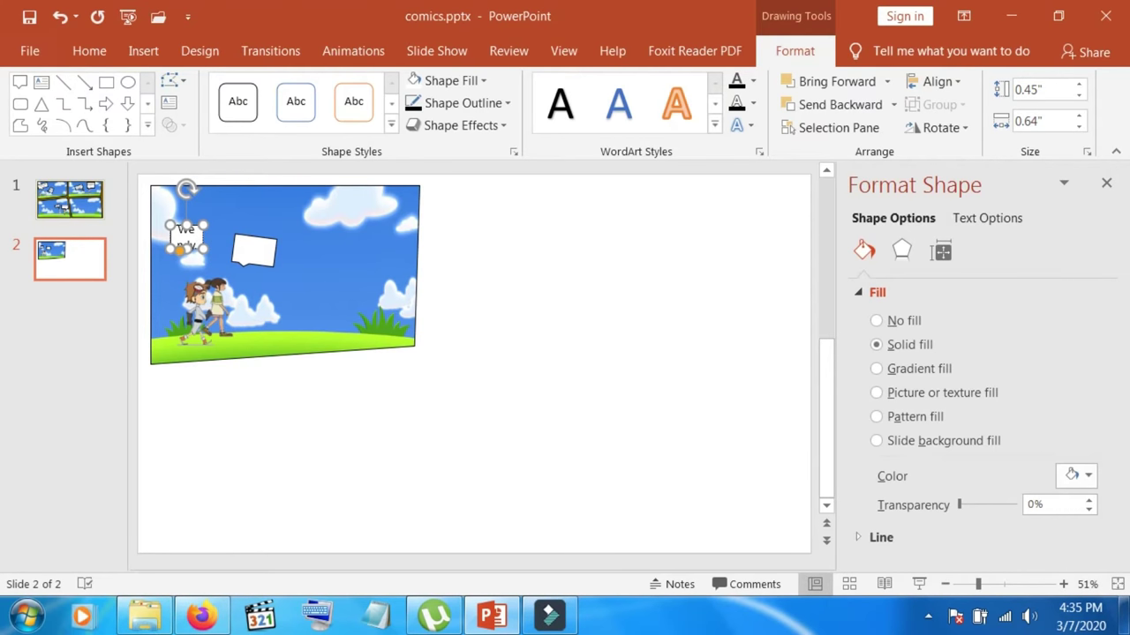
pyautogui.press('Return')
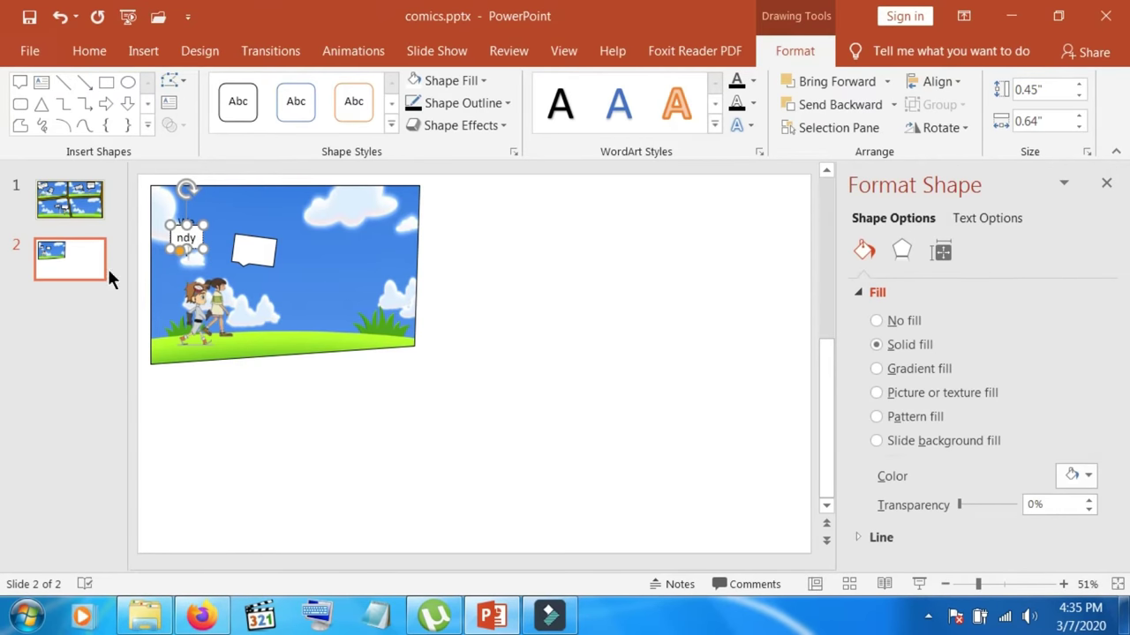
pyautogui.click(199, 249)
pyautogui.press('Delete')
# Move the bubble to the panel's top-left and add "I'm already done with my research."
pyautogui.moveTo(212, 254); pyautogui.dragTo(301, 254)
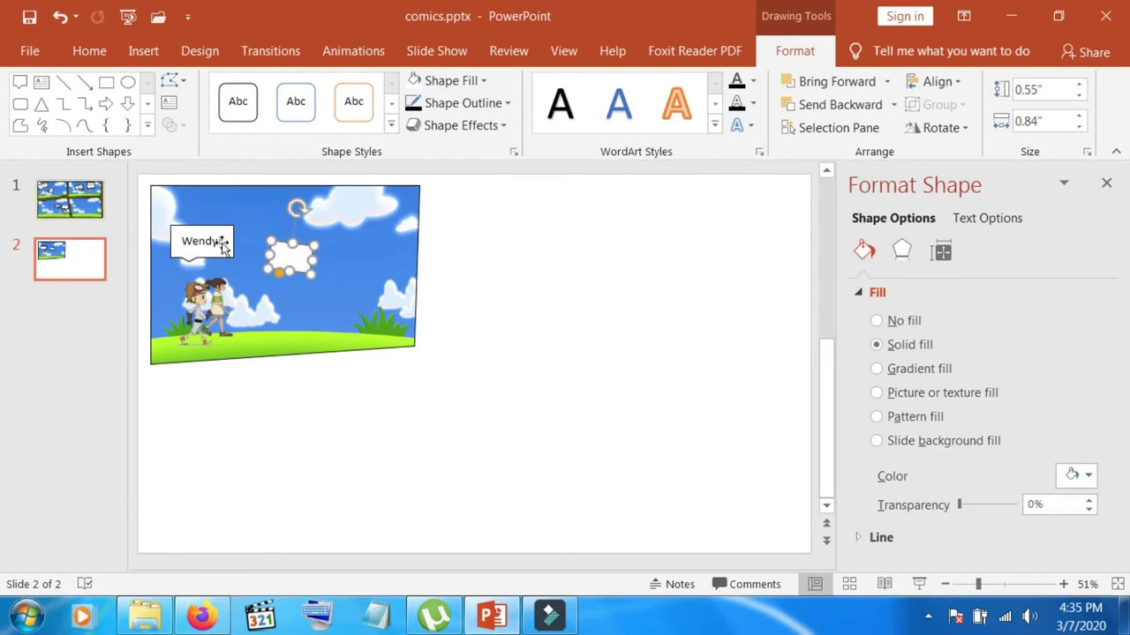
pyautogui.click(220, 244)
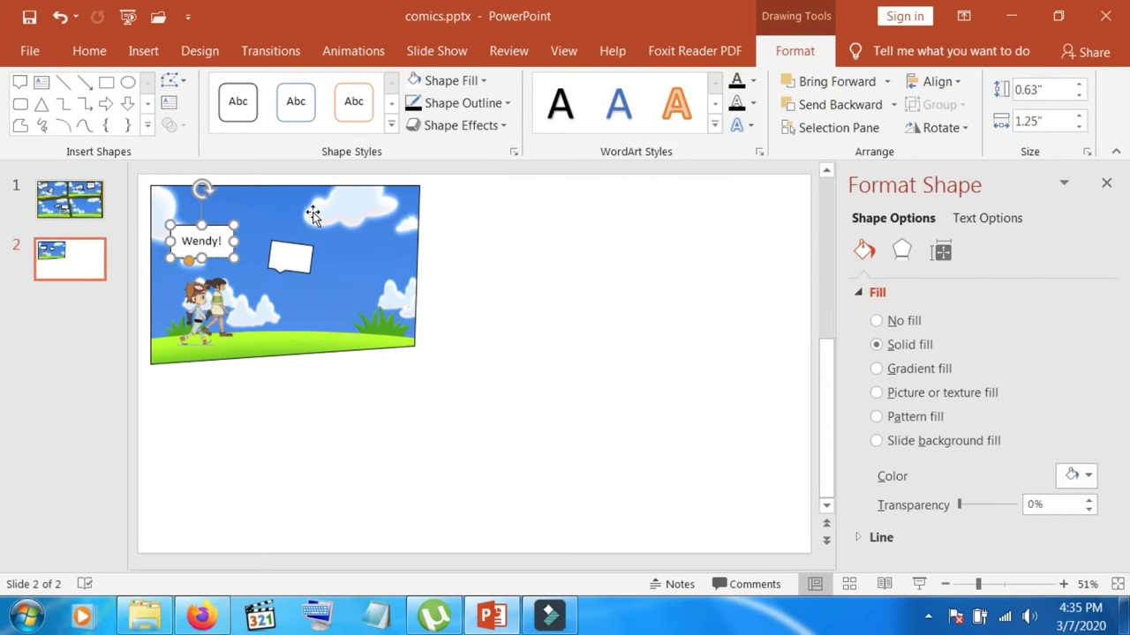
pyautogui.write(' I')
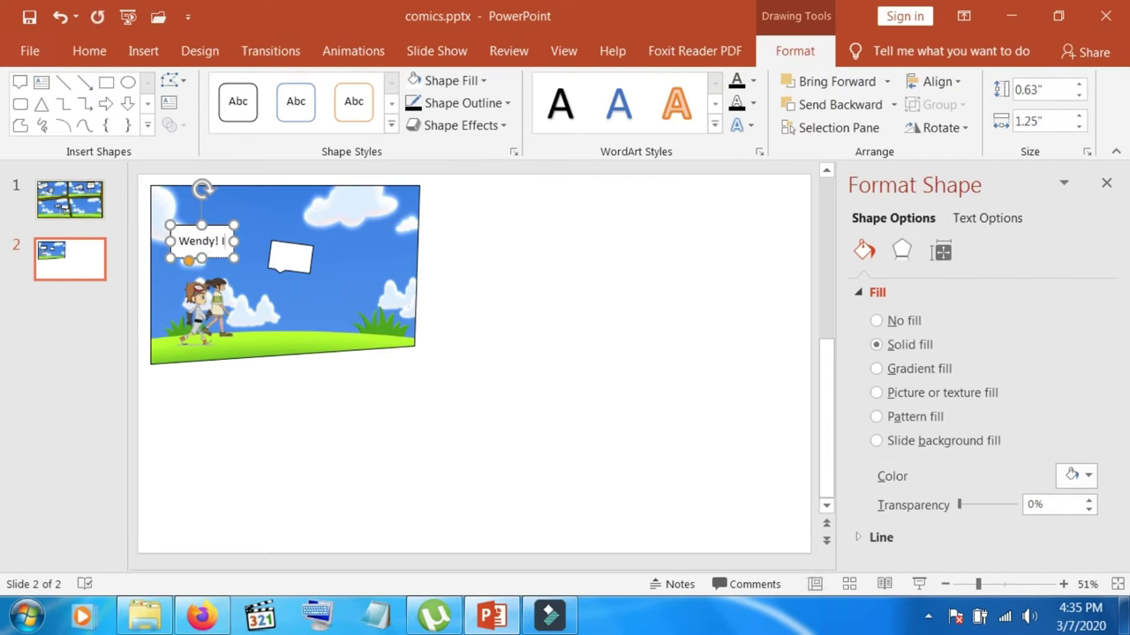
pyautogui.write("'m")
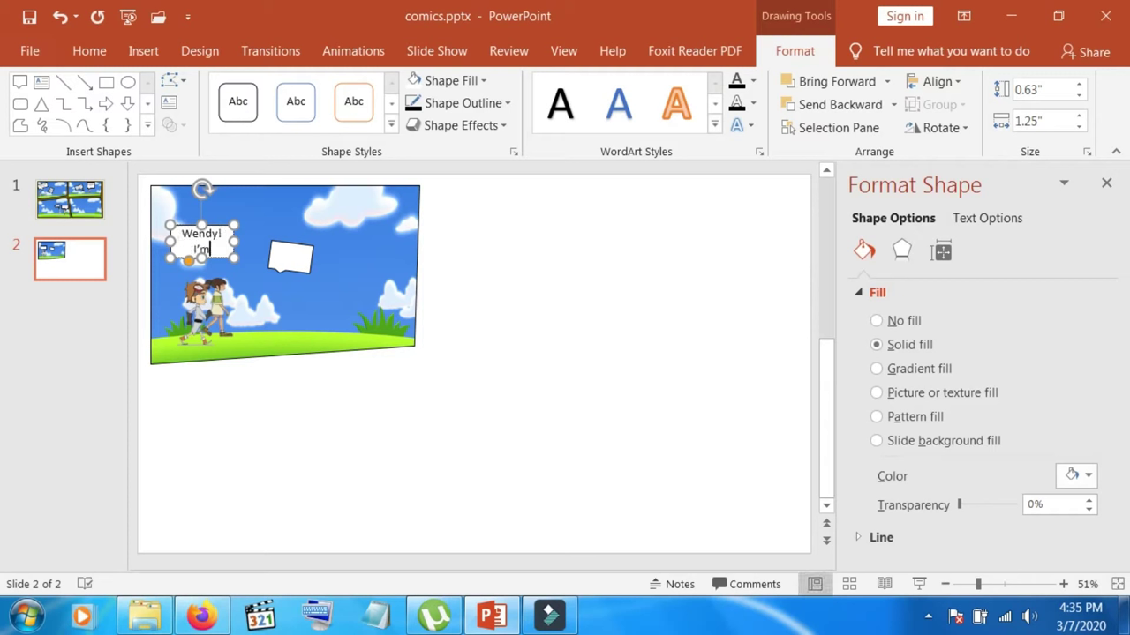
pyautogui.write(' alread')
pyautogui.write('y')
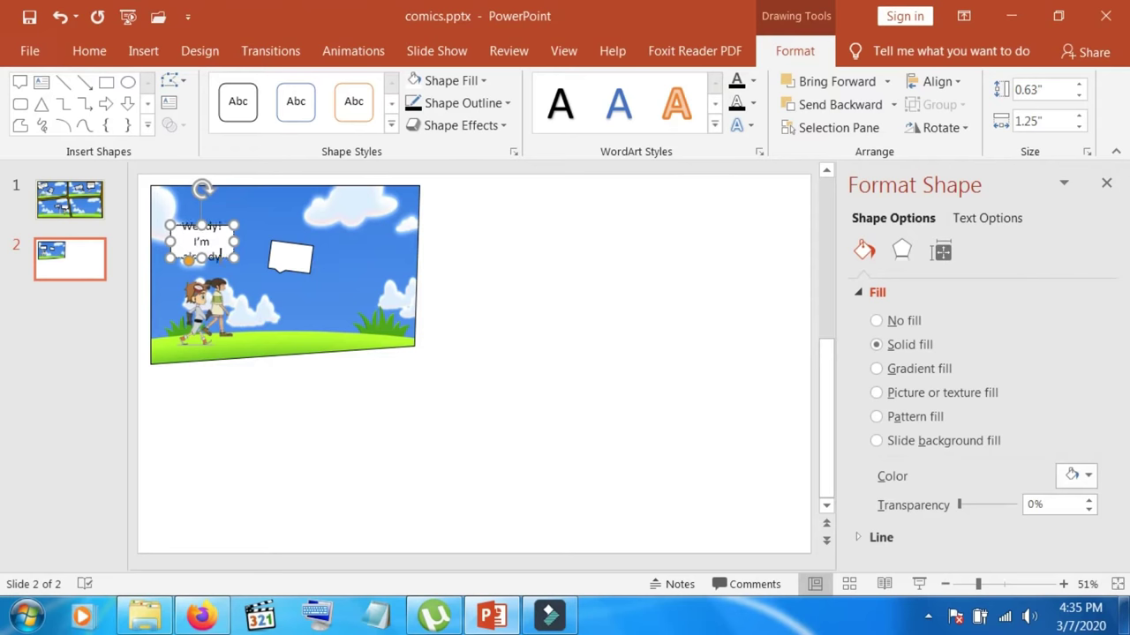
pyautogui.write(' done')
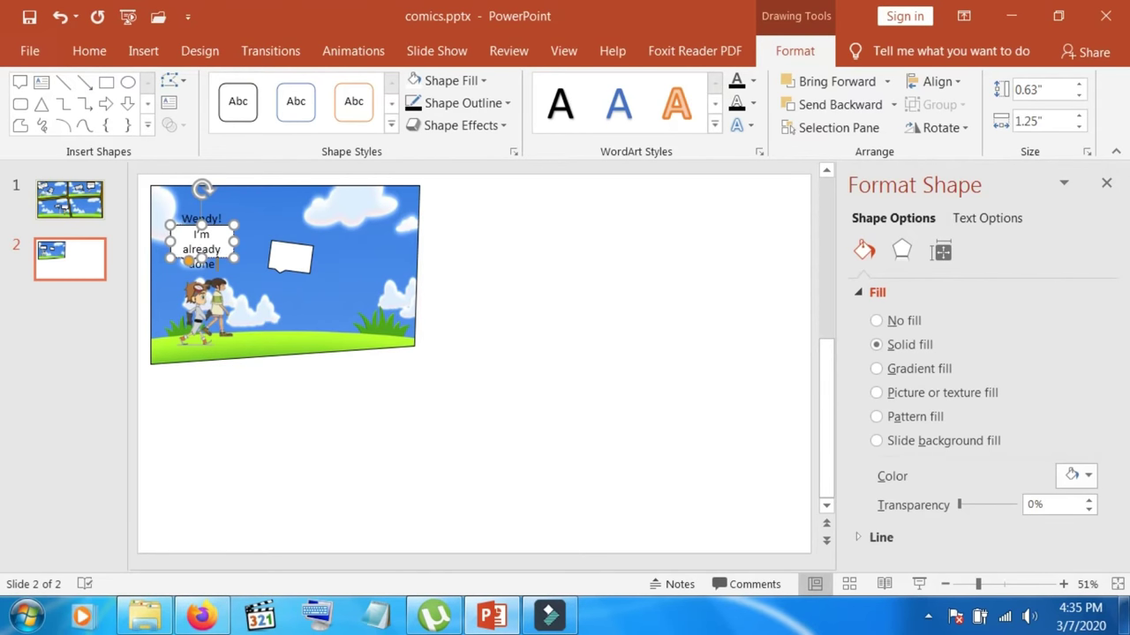
pyautogui.write(' with')
pyautogui.write(' my')
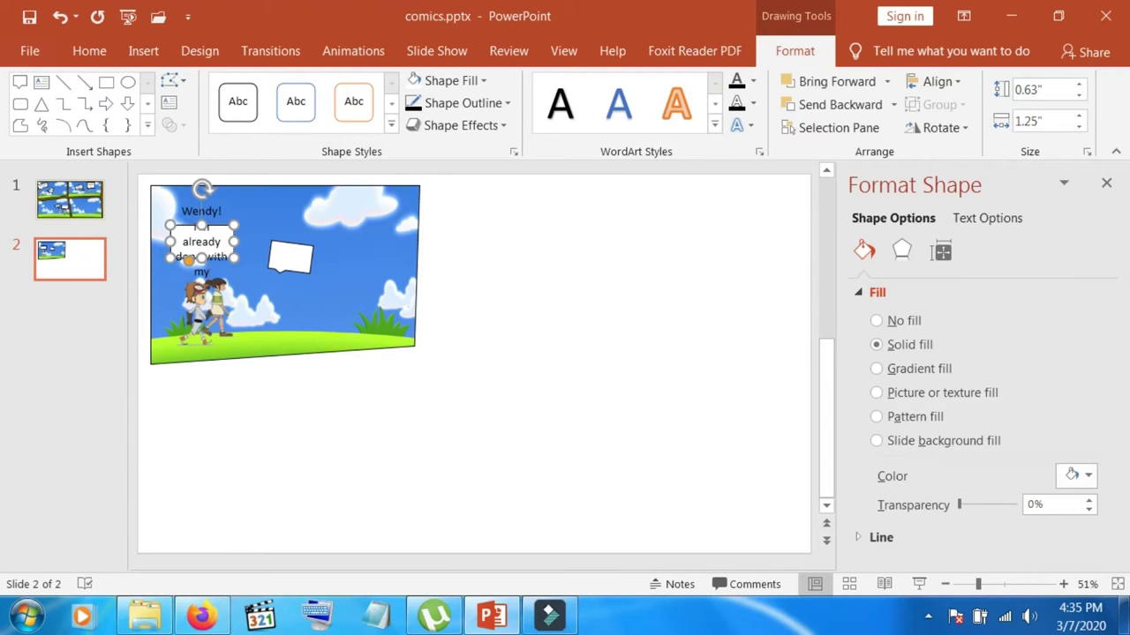
pyautogui.write(' research.')
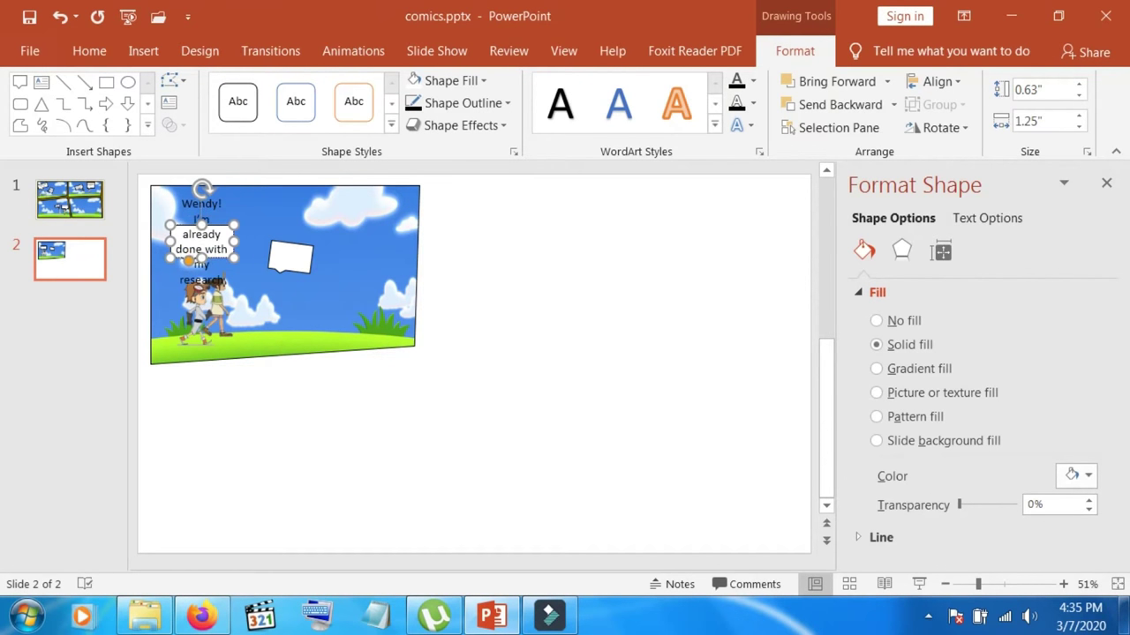
# Widen the first speech bubble, move it near the panel's top-left and tilt it counter-clockwise
pyautogui.moveTo(234, 240); pyautogui.dragTo(283, 235)
pyautogui.moveTo(302, 240); pyautogui.dragTo(314, 234)
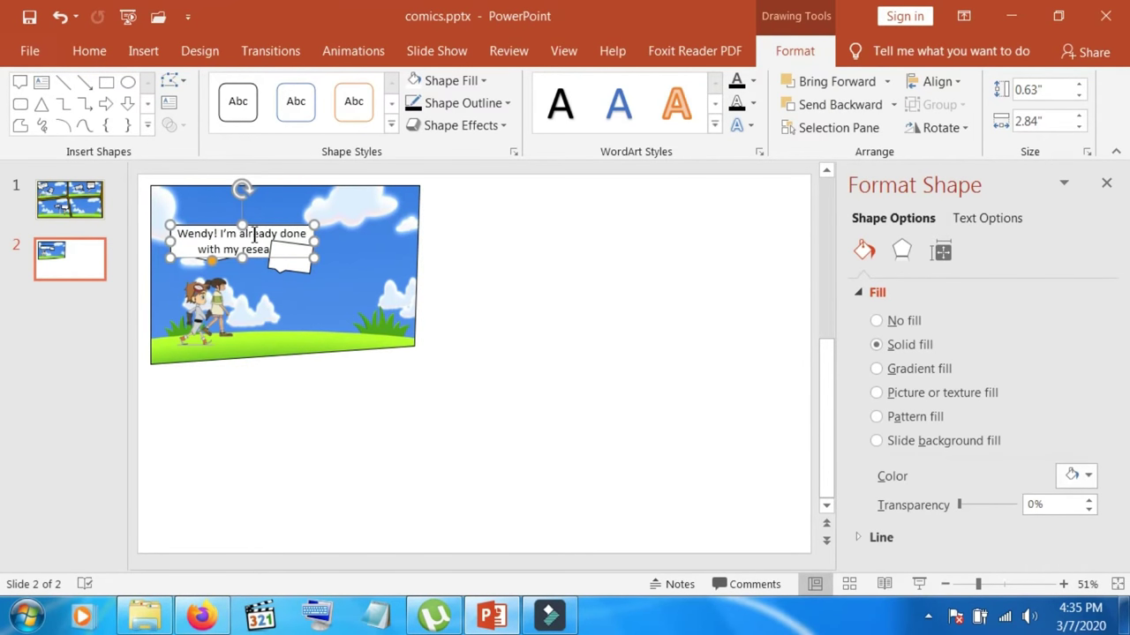
pyautogui.moveTo(242, 258)
pyautogui.mouseDown()
pyautogui.moveTo(239, 311)
pyautogui.moveTo(249, 207)
pyautogui.mouseUp()
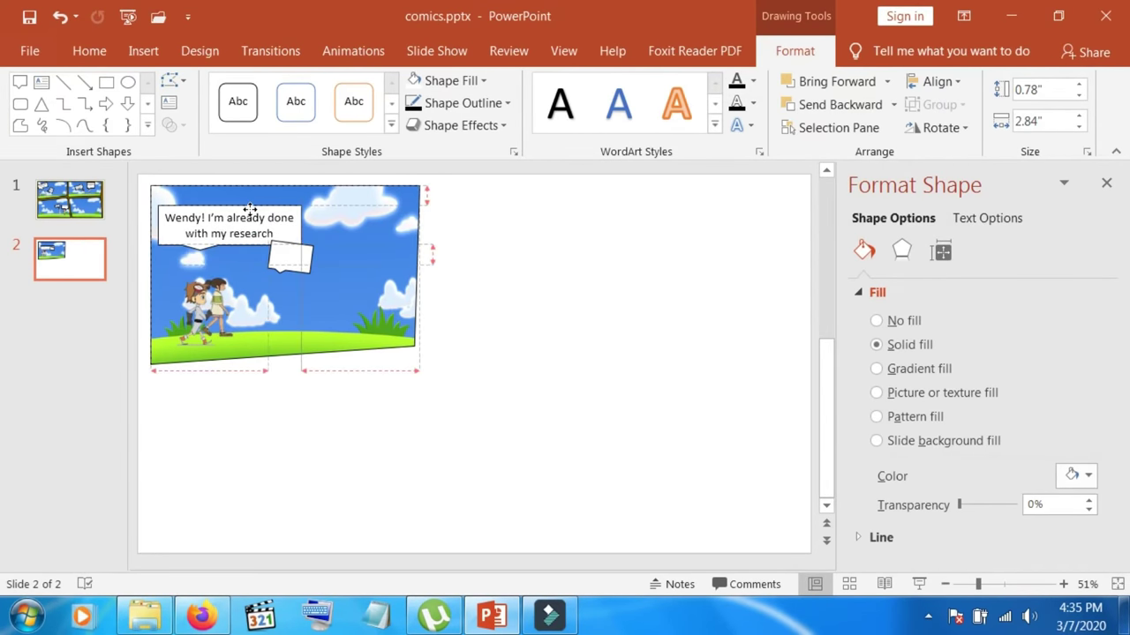
pyautogui.moveTo(250, 209); pyautogui.dragTo(250, 209)
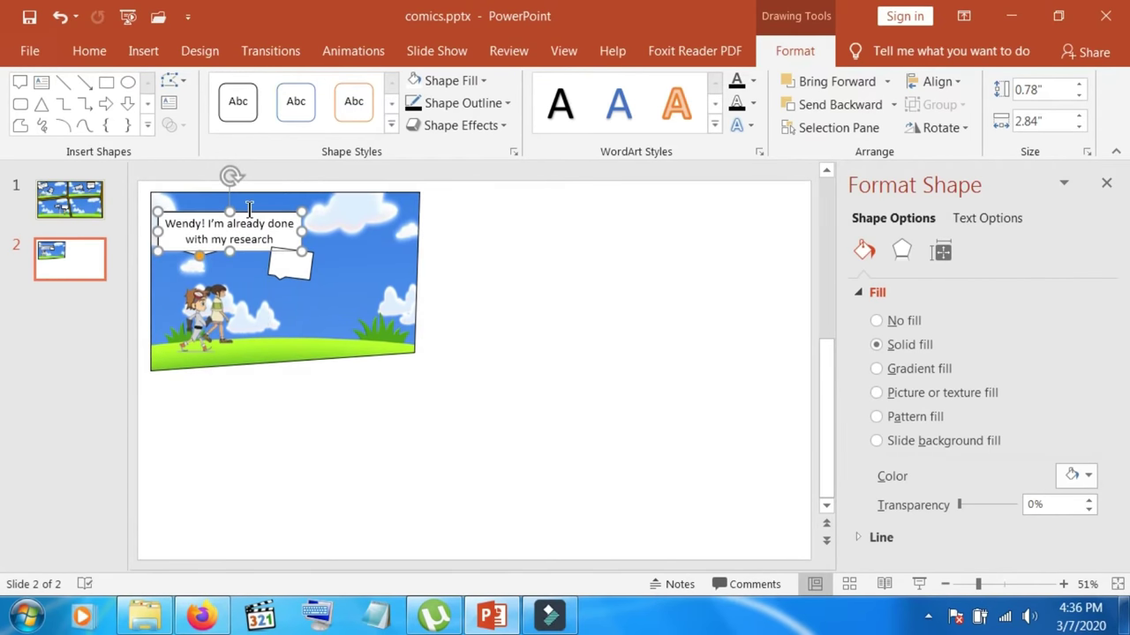
pyautogui.moveTo(297, 231)
pyautogui.mouseDown()
pyautogui.moveTo(268, 232)
pyautogui.moveTo(198, 279)
pyautogui.mouseUp()
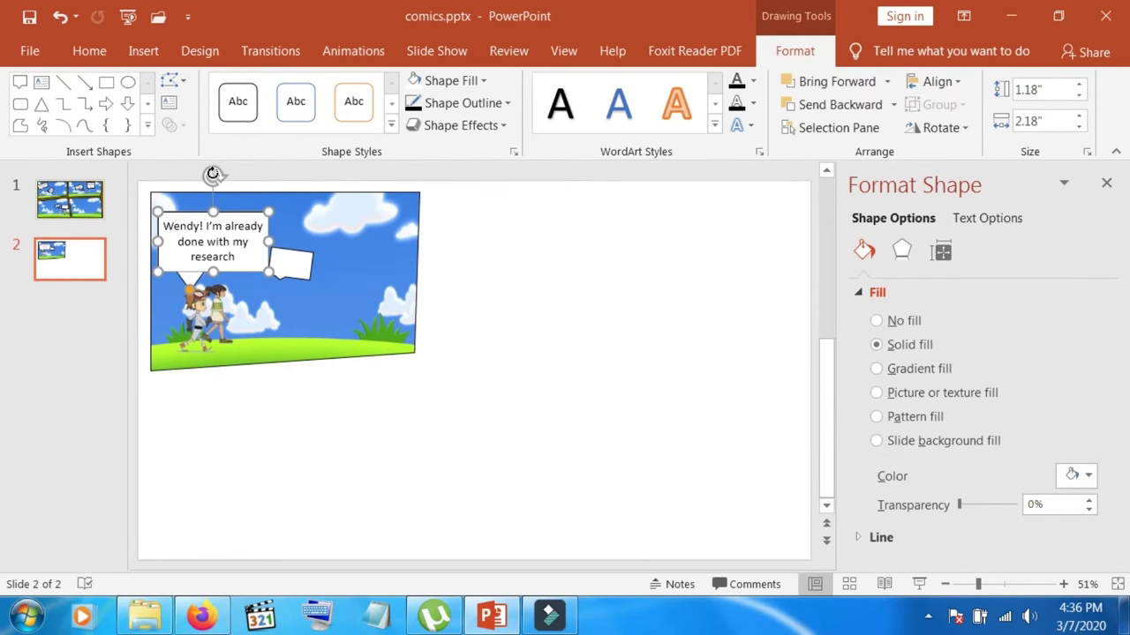
pyautogui.moveTo(212, 174); pyautogui.dragTo(190, 170)
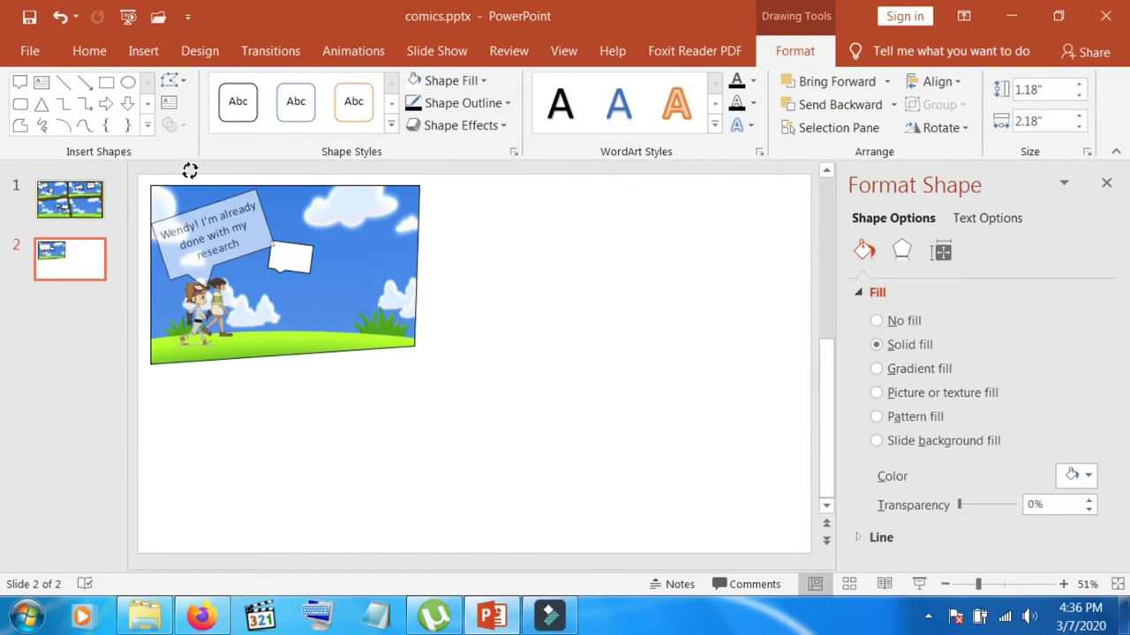
pyautogui.moveTo(190, 170); pyautogui.dragTo(188, 174)
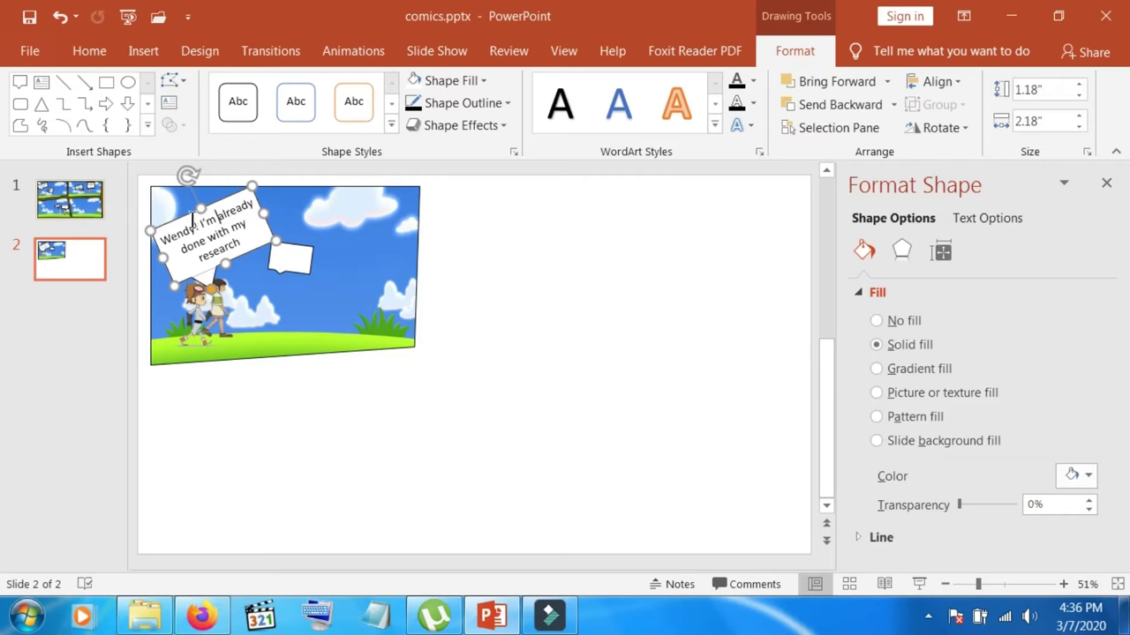
pyautogui.moveTo(192, 220); pyautogui.dragTo(171, 212)
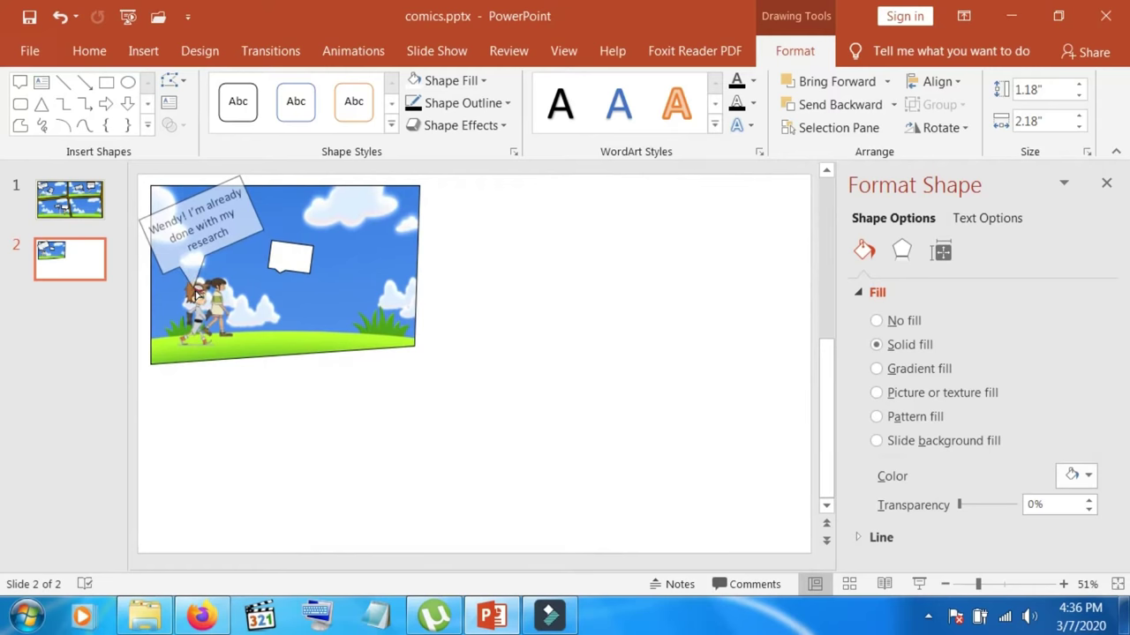
# Add the closing period so the bubble reads 'Wendy! I'm already done with my research.'
pyautogui.click(232, 241)
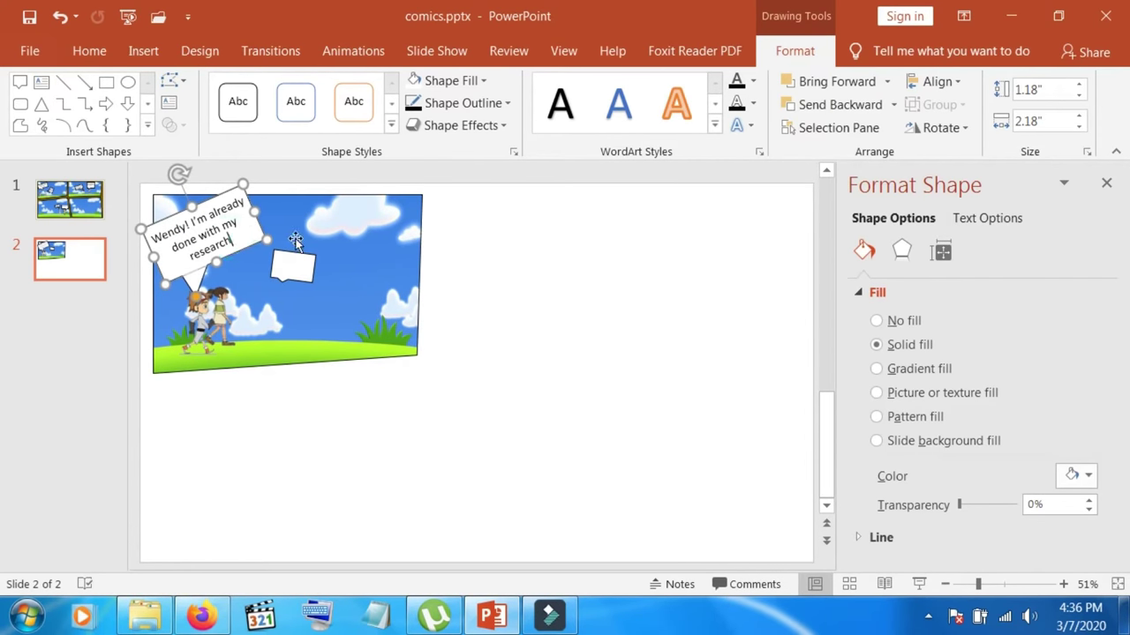
pyautogui.write('.')
pyautogui.click(286, 273)
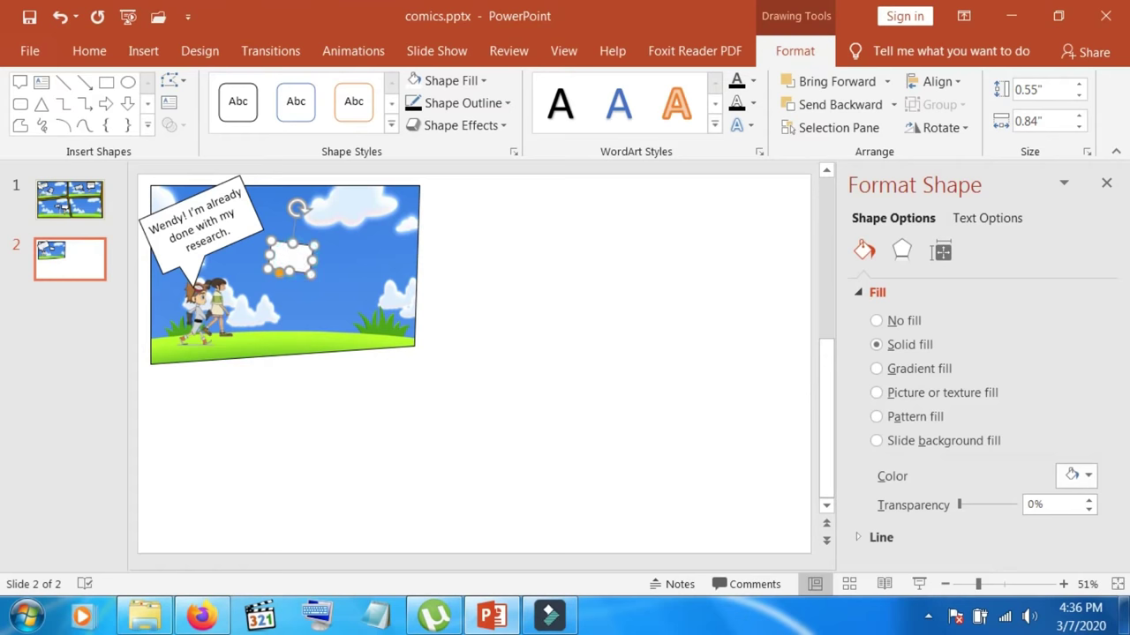
pyautogui.rightClick(297, 256)
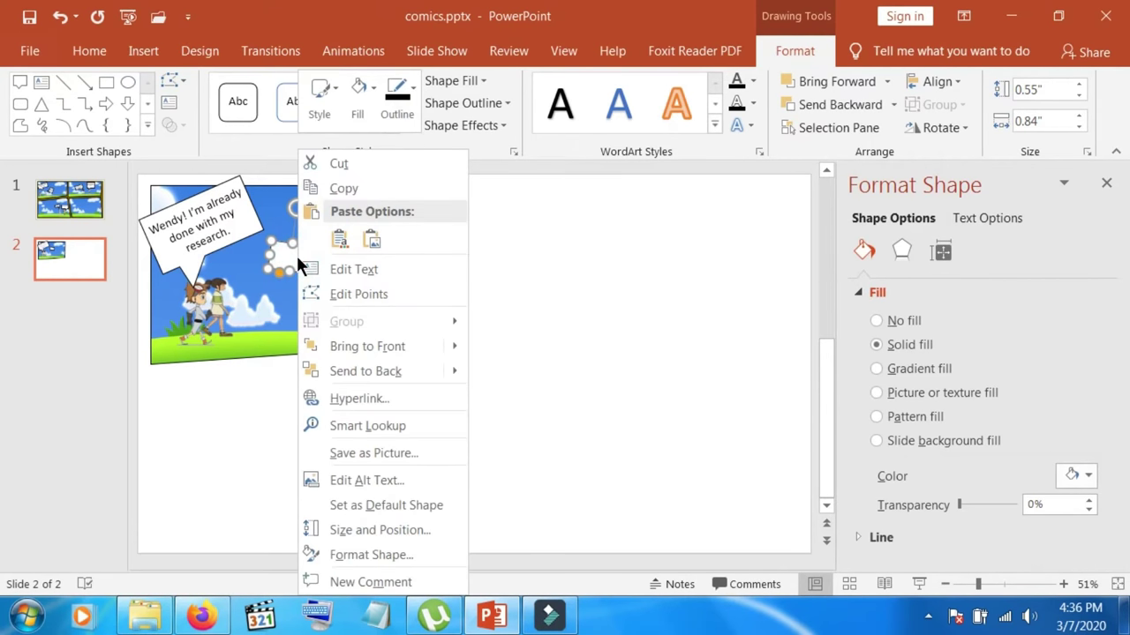
# Start editing the small cloud callout and set its font size to 14
pyautogui.click(291, 256)
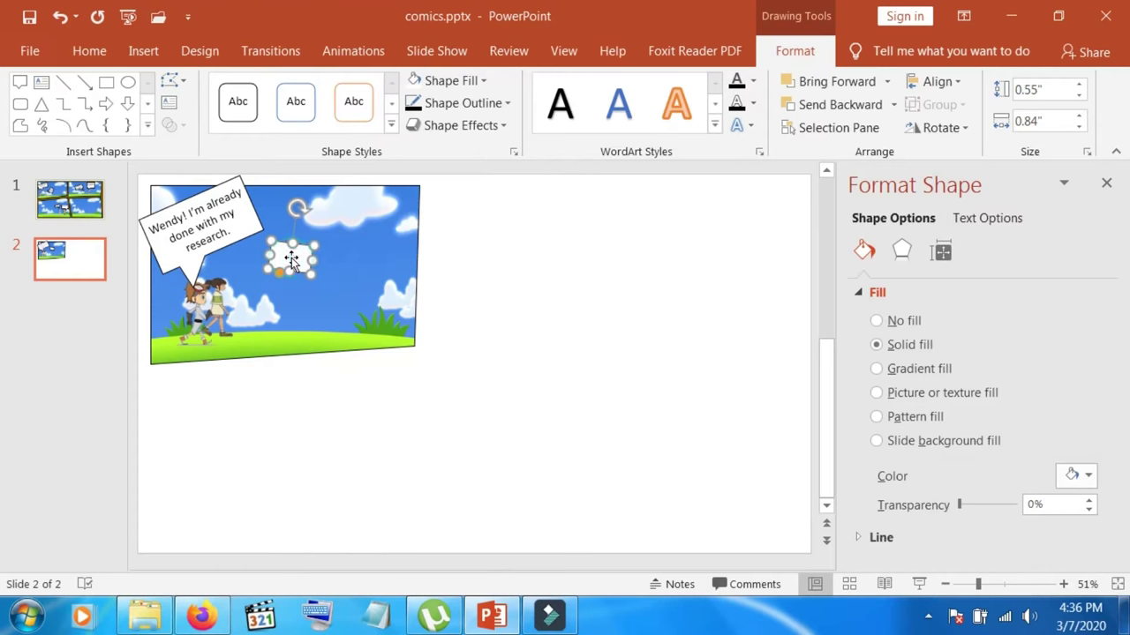
pyautogui.click(287, 256)
pyautogui.click(287, 256)
pyautogui.rightClick(288, 261)
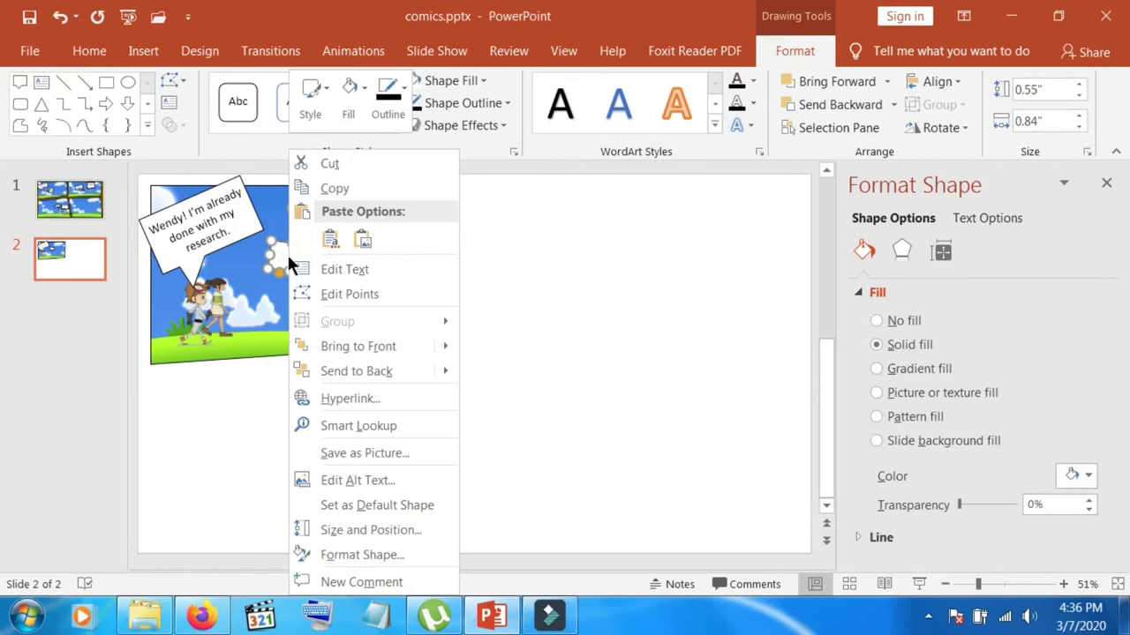
pyautogui.click(288, 256)
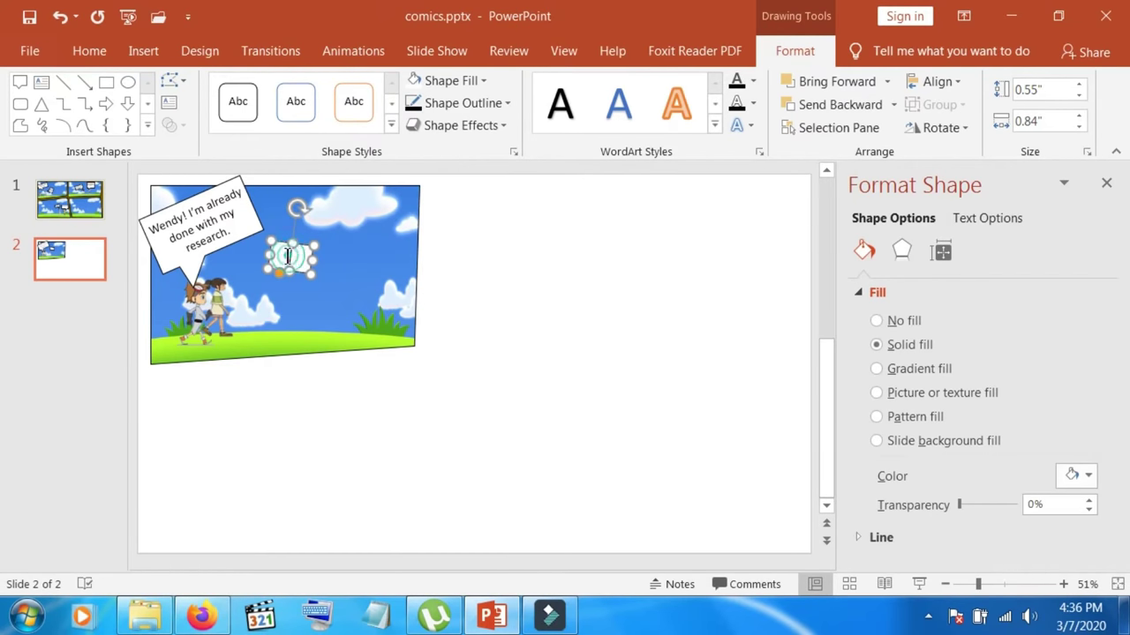
pyautogui.rightClick(290, 262)
pyautogui.click(437, 116)
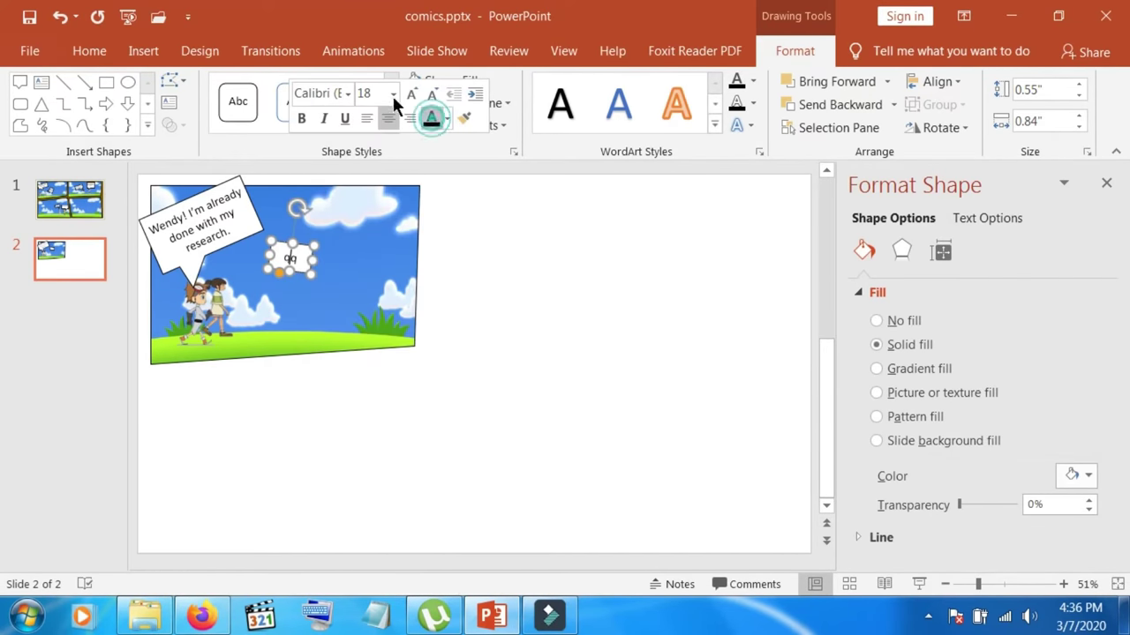
pyautogui.click(392, 95)
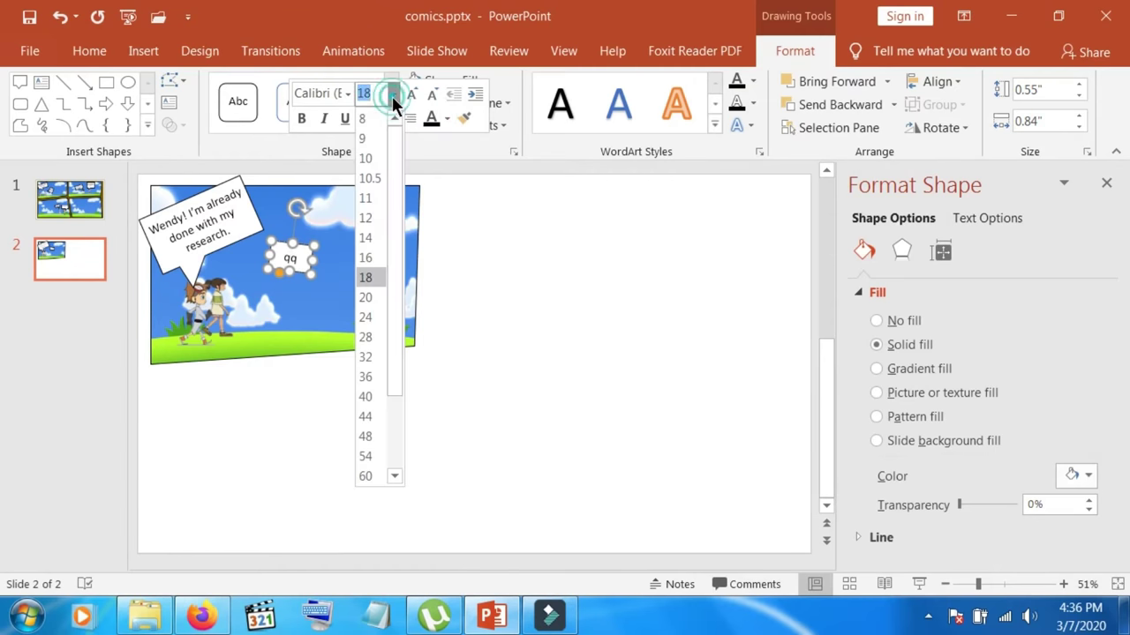
pyautogui.click(365, 238)
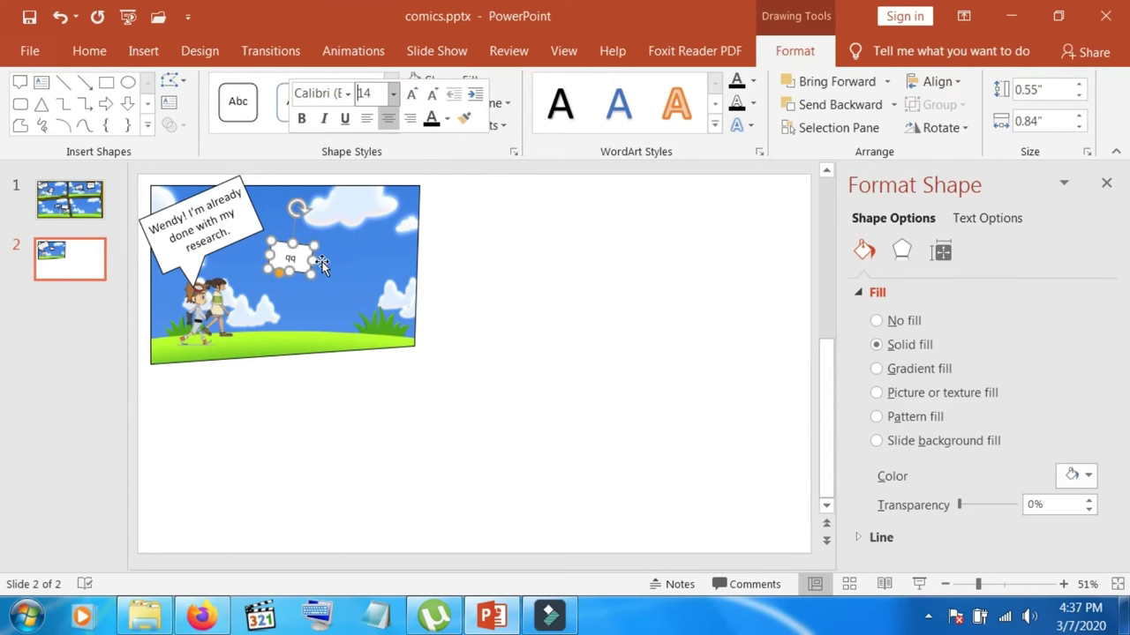
# Replace the placeholder with the lines 'Wow!', 'Really?' and 'Ok!'
pyautogui.press('BackSpace')
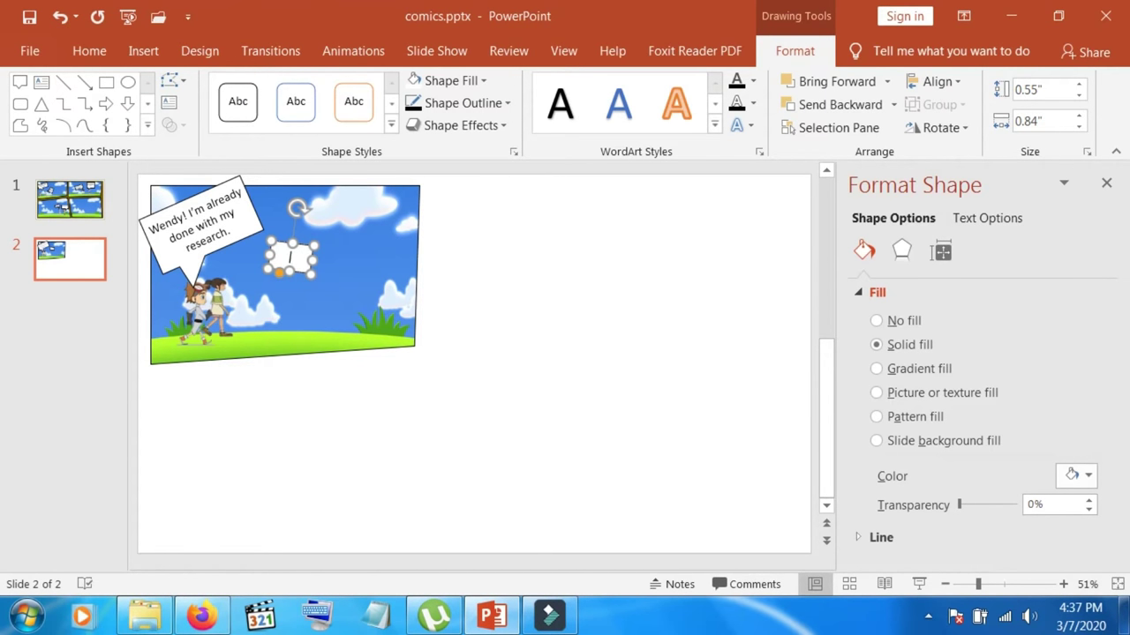
pyautogui.write('Wow!')
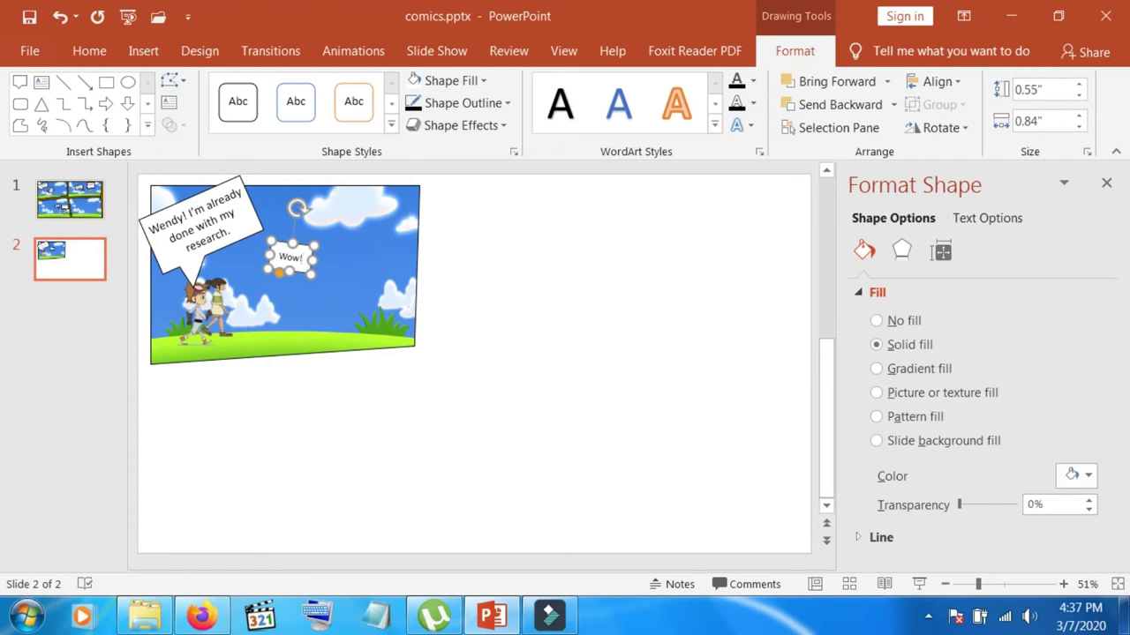
pyautogui.press('Return')
pyautogui.write('Re')
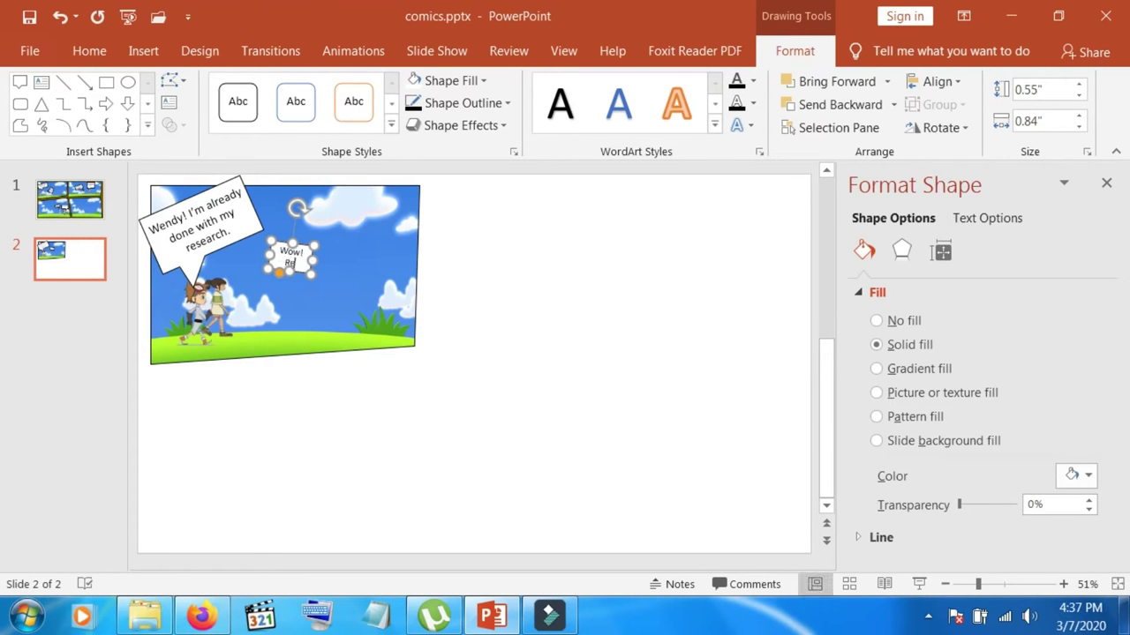
pyautogui.write('ally')
pyautogui.write('?')
pyautogui.press('Return')
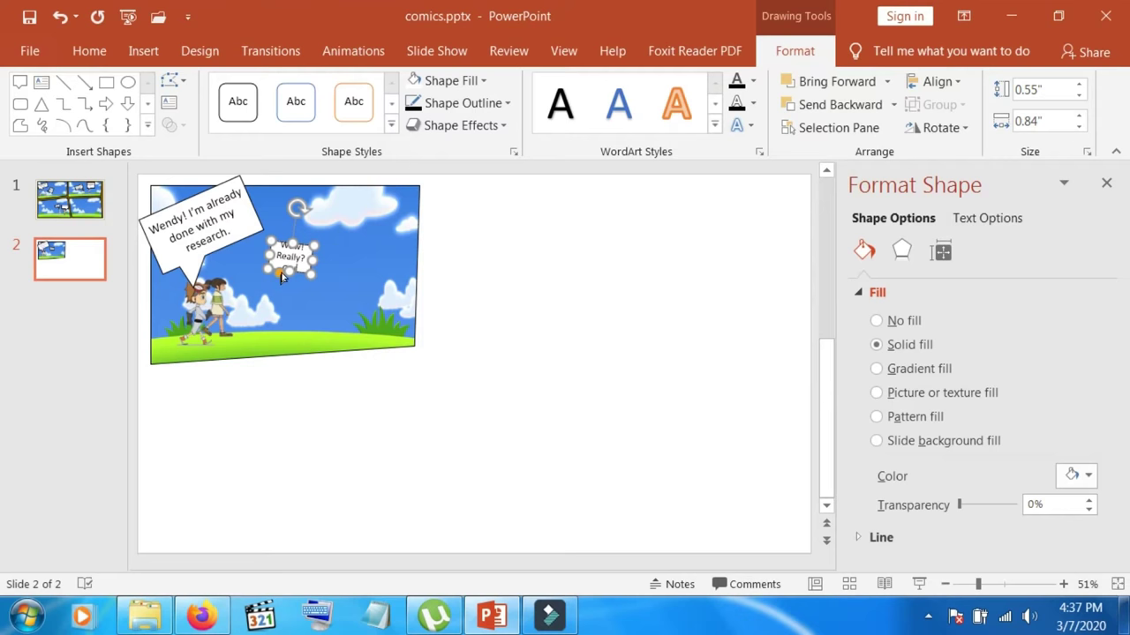
# Make the callout taller, move it beside the first bubble, and aim its tail at the characters
pyautogui.moveTo(291, 275); pyautogui.dragTo(291, 284)
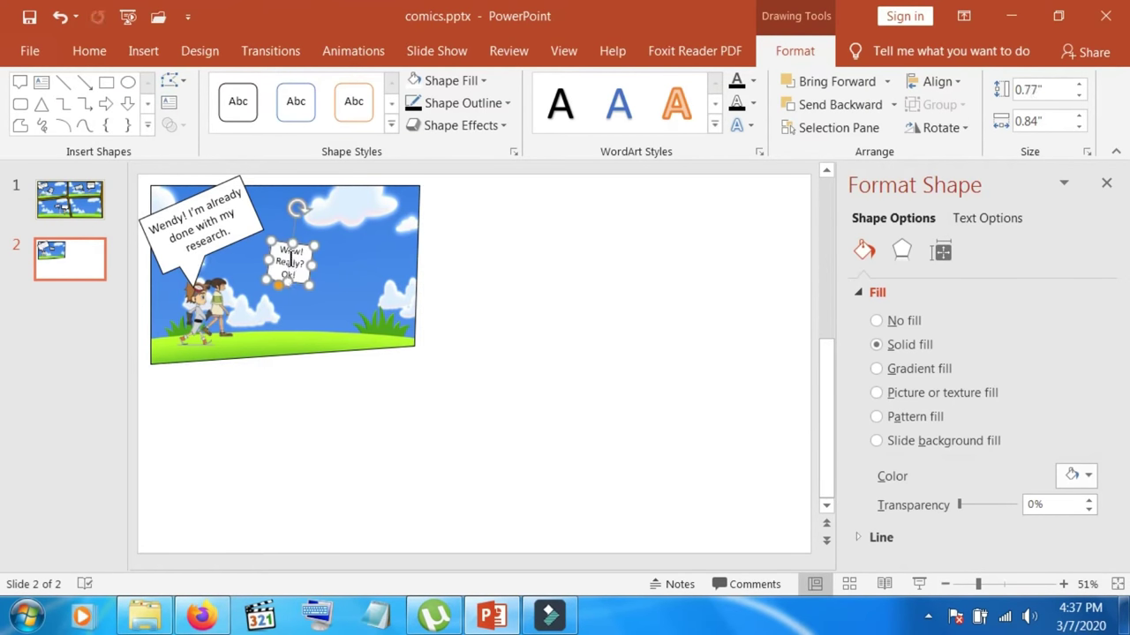
pyautogui.moveTo(304, 246); pyautogui.dragTo(266, 236)
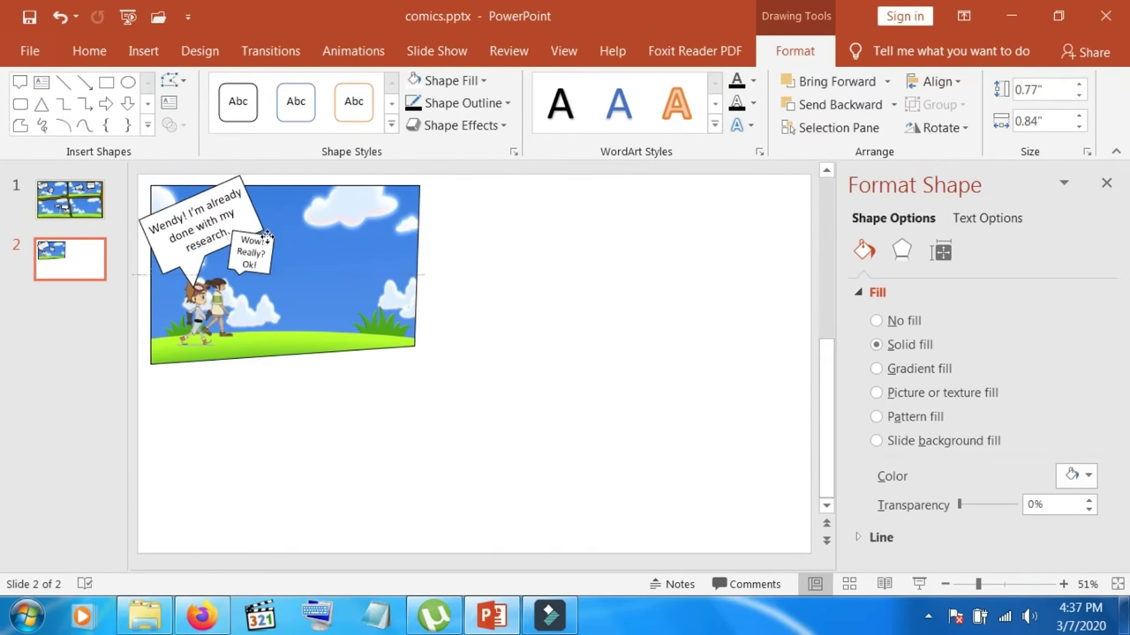
pyautogui.moveTo(239, 279)
pyautogui.mouseDown()
pyautogui.moveTo(220, 293)
pyautogui.moveTo(189, 284)
pyautogui.mouseUp()
pyautogui.click(192, 287)
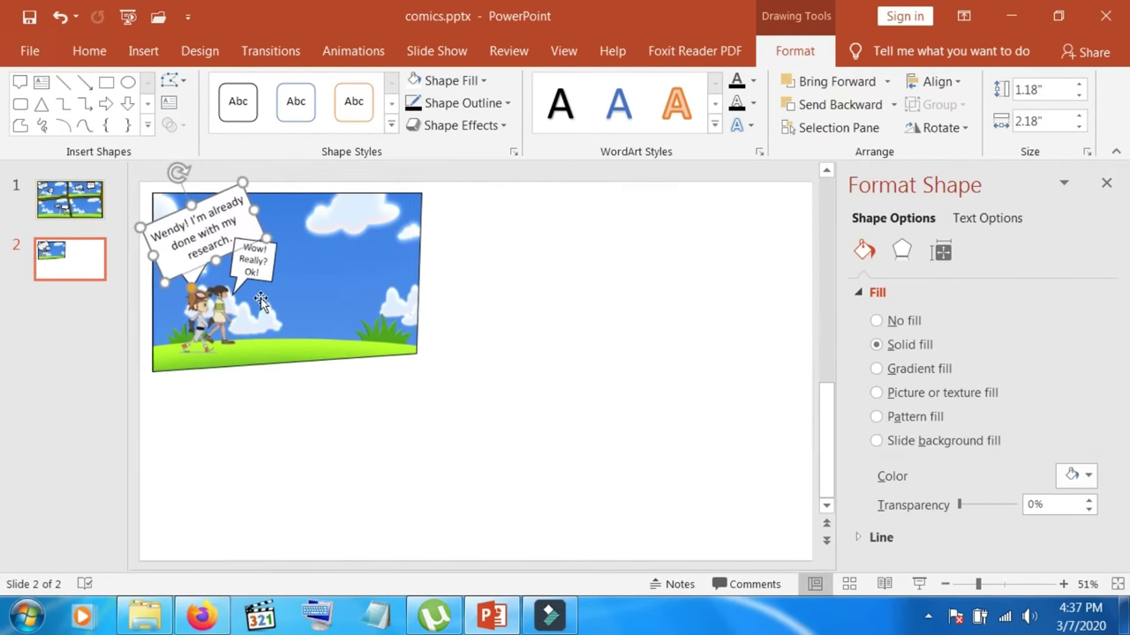
# Copy the comic panel group and place the pasted copy at the slide's right side
pyautogui.click(317, 294)
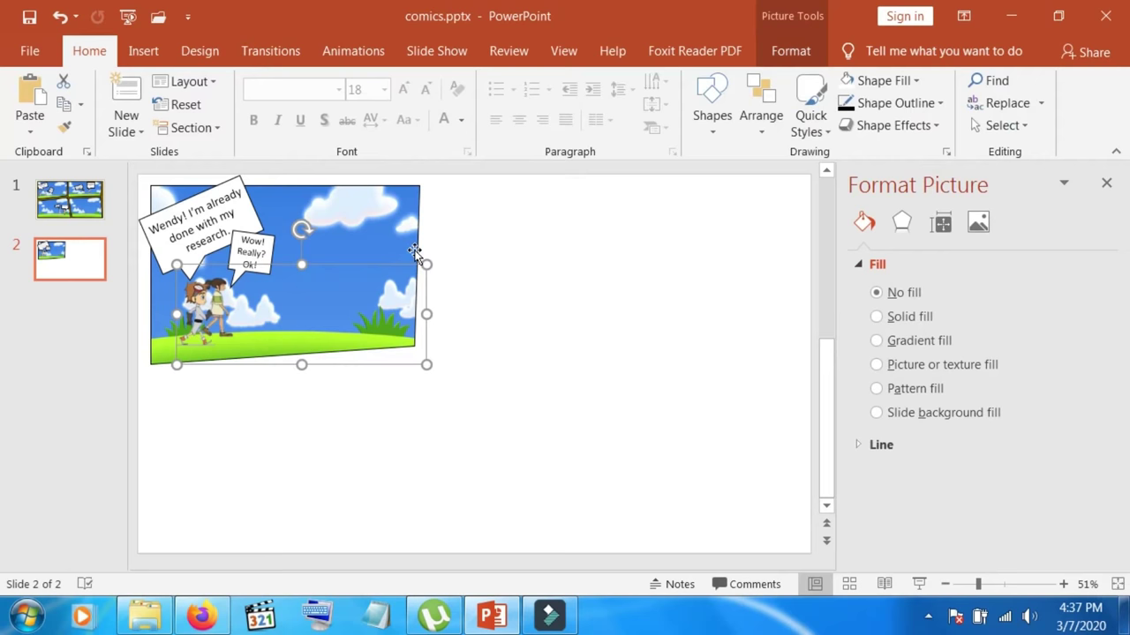
pyautogui.doubleClick(392, 229)
pyautogui.rightClick(392, 230)
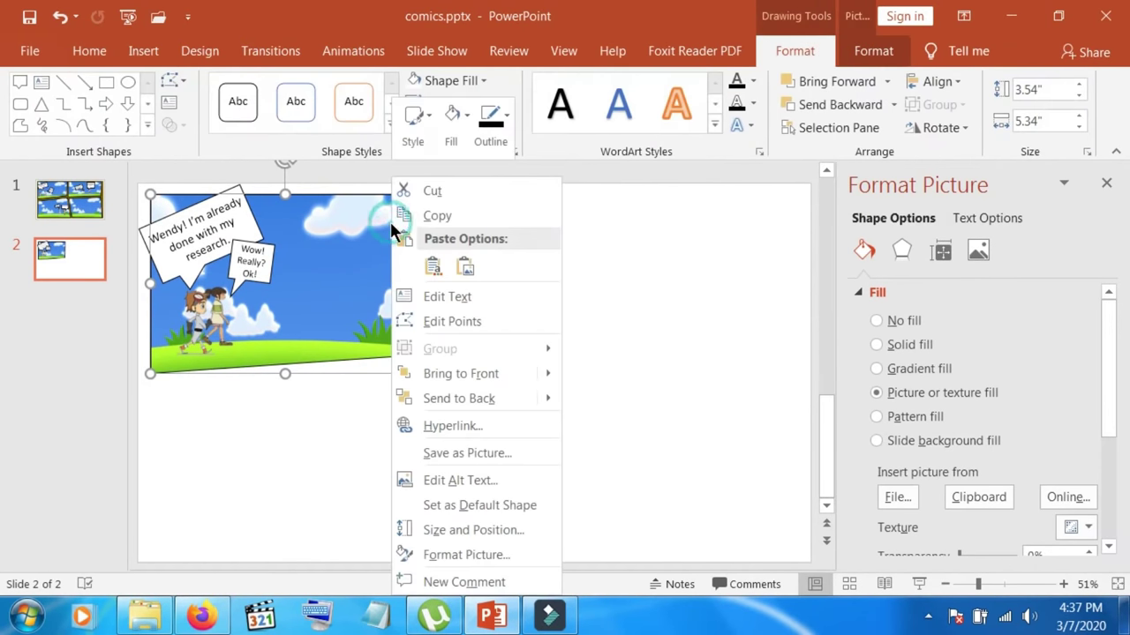
pyautogui.click(432, 218)
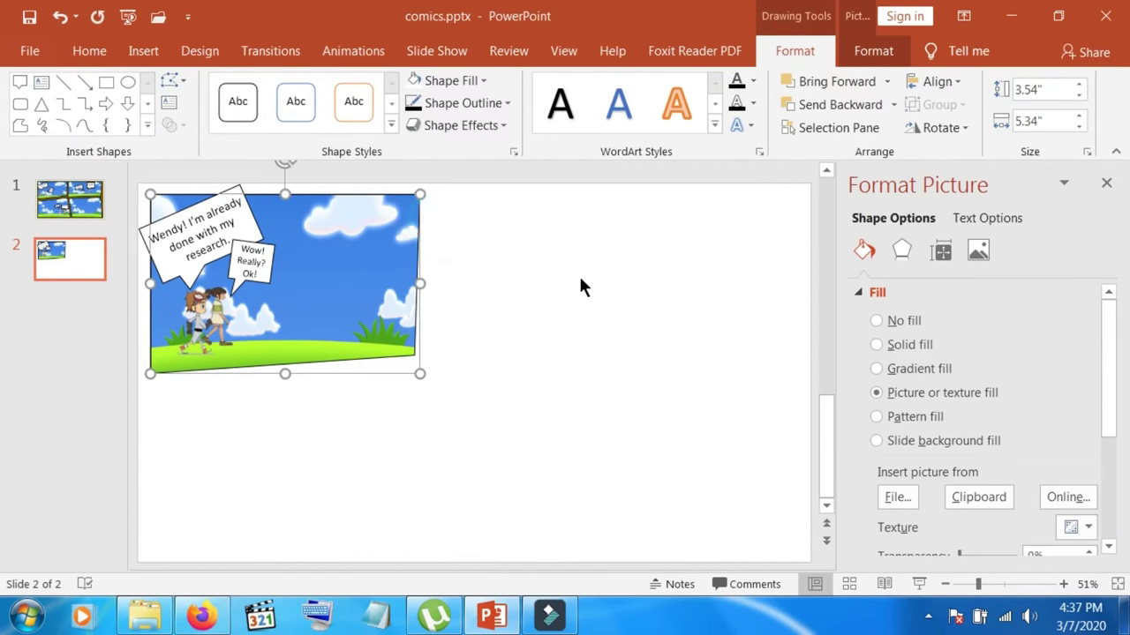
pyautogui.rightClick(580, 286)
pyautogui.click(620, 326)
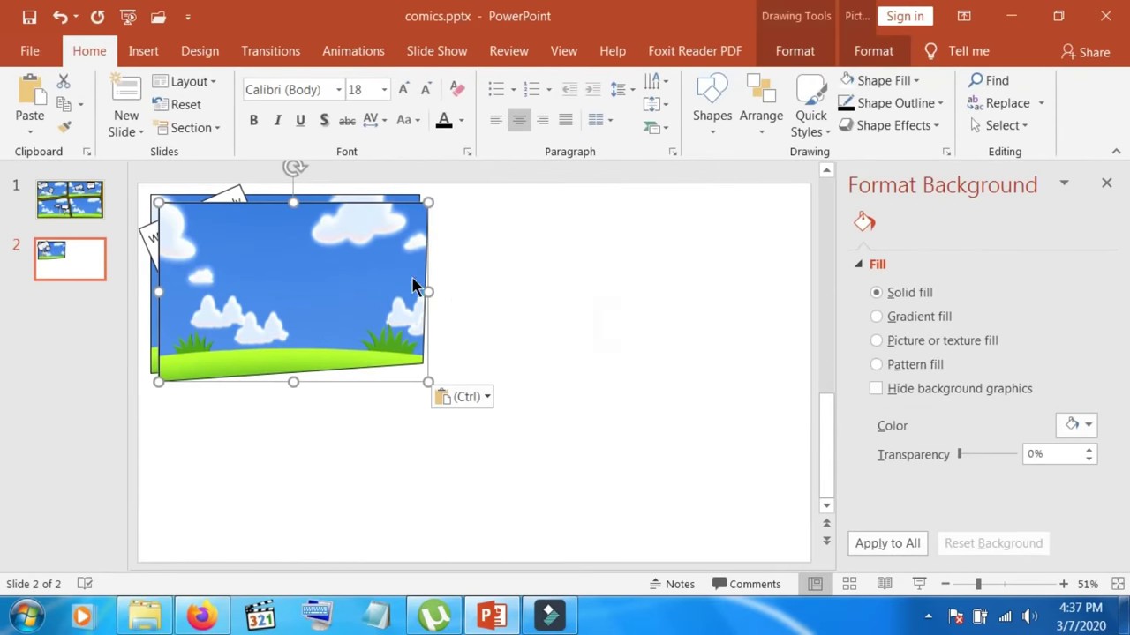
pyautogui.moveTo(358, 207)
pyautogui.mouseDown()
pyautogui.moveTo(615, 220)
pyautogui.moveTo(663, 193)
pyautogui.moveTo(709, 199)
pyautogui.mouseUp()
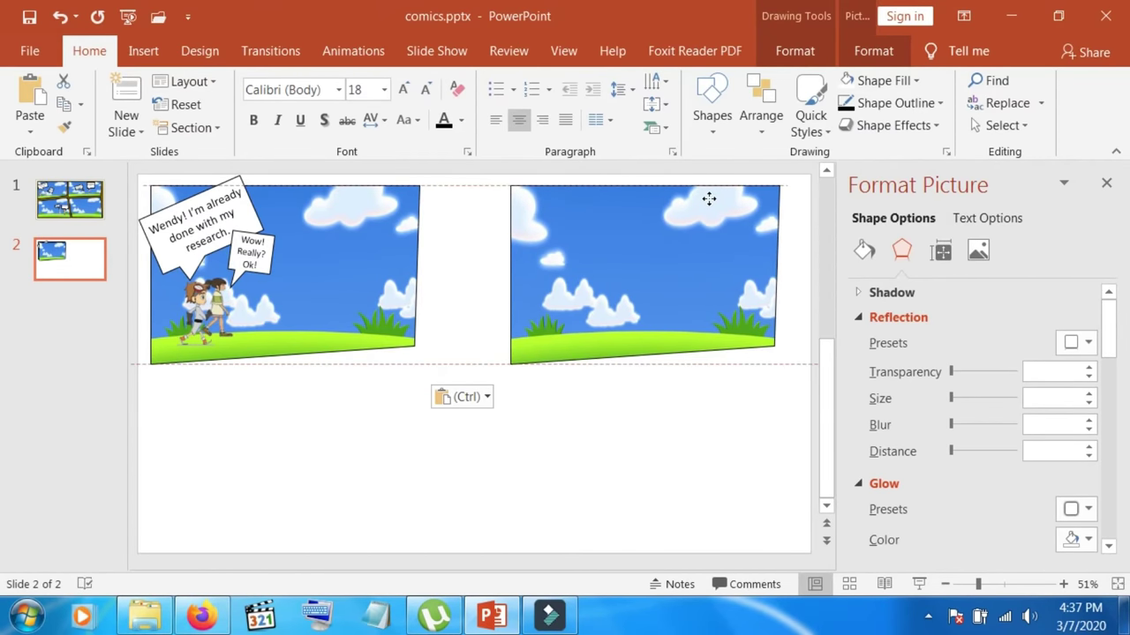
pyautogui.moveTo(708, 199); pyautogui.dragTo(695, 195)
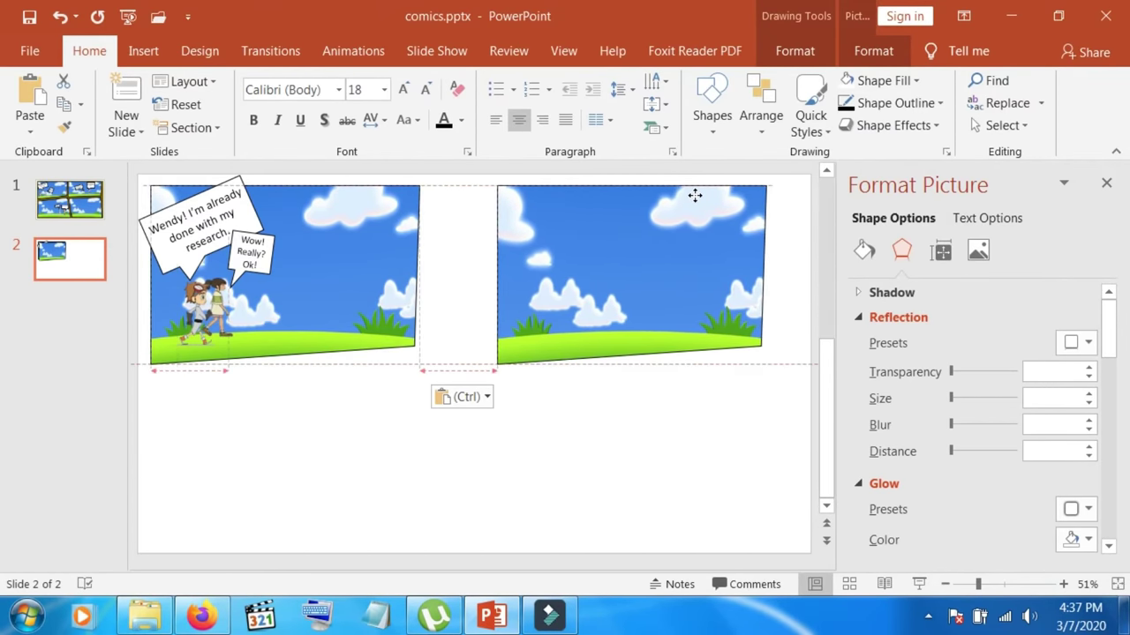
pyautogui.moveTo(694, 195); pyautogui.dragTo(725, 195)
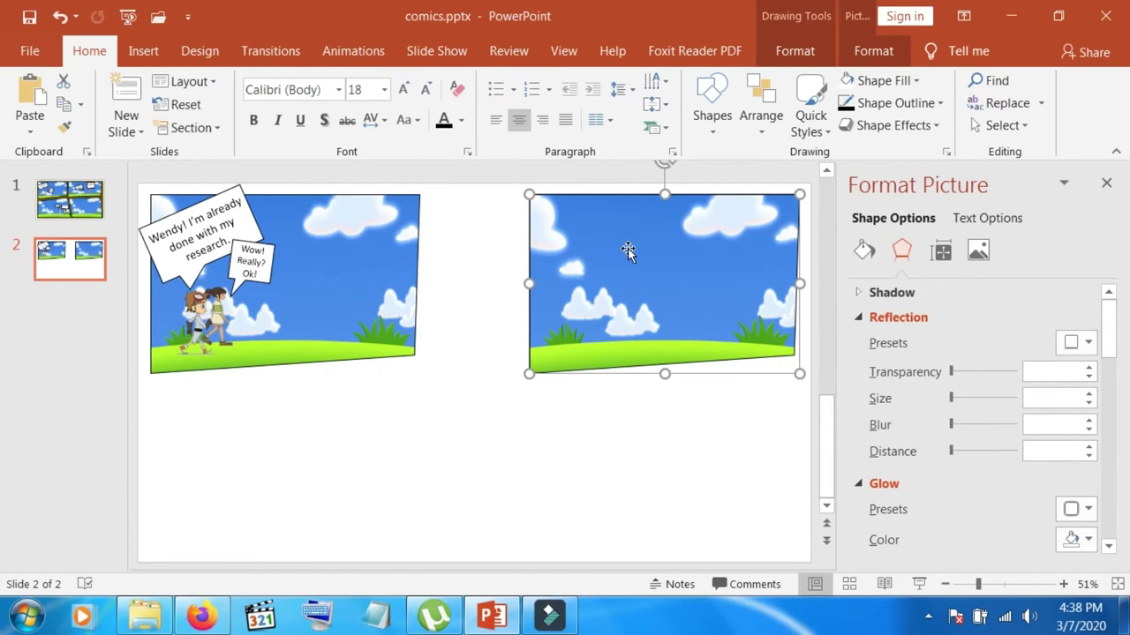
# Widen the left panel rightward and stretch the right panel leftward until they meet
pyautogui.click(395, 284)
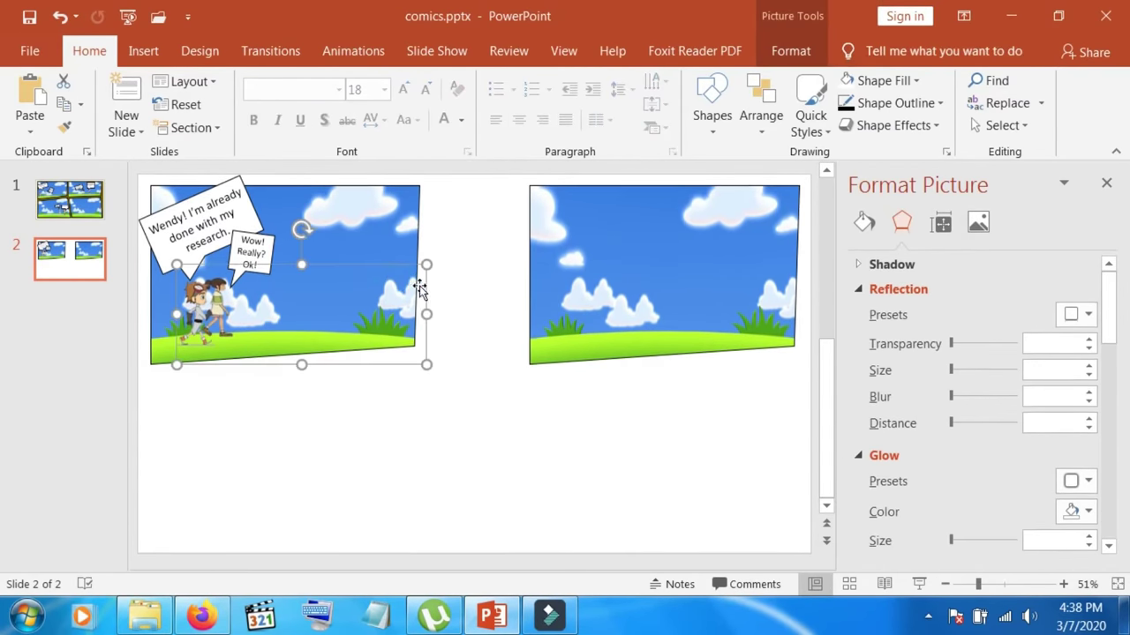
pyautogui.click(388, 229)
pyautogui.moveTo(418, 283); pyautogui.dragTo(461, 291)
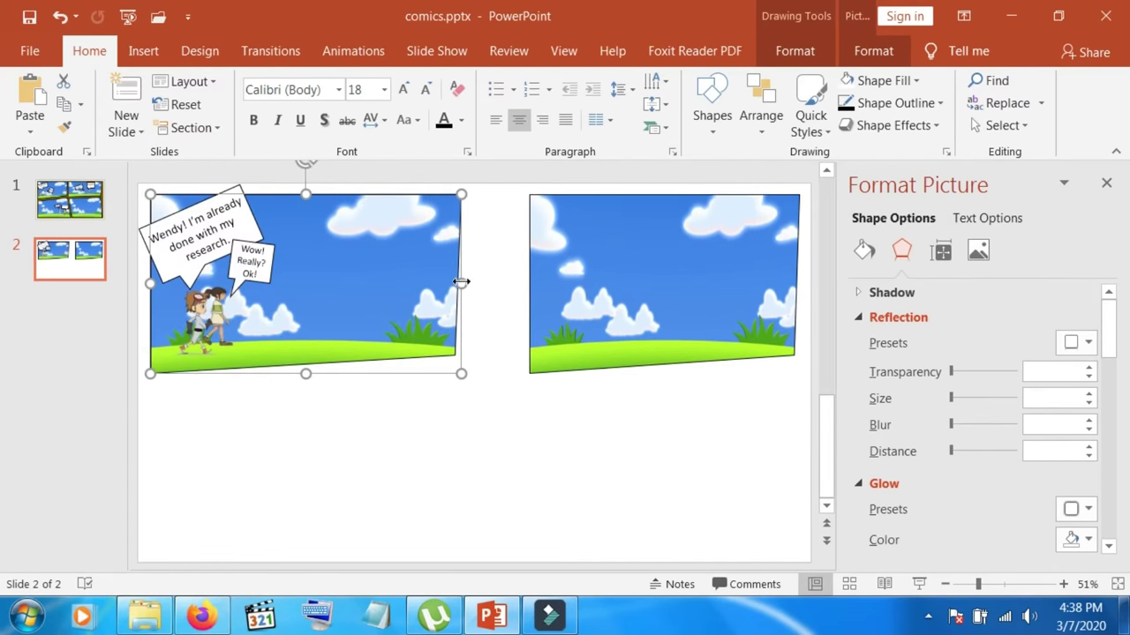
pyautogui.click(565, 293)
pyautogui.moveTo(530, 284); pyautogui.dragTo(503, 282)
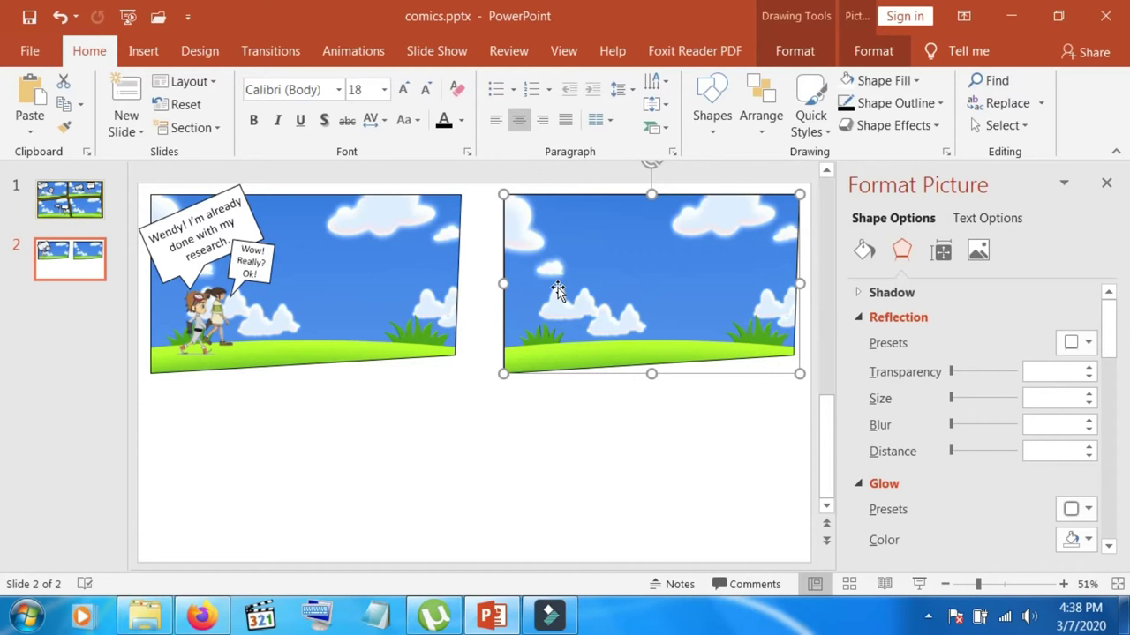
pyautogui.click(423, 311)
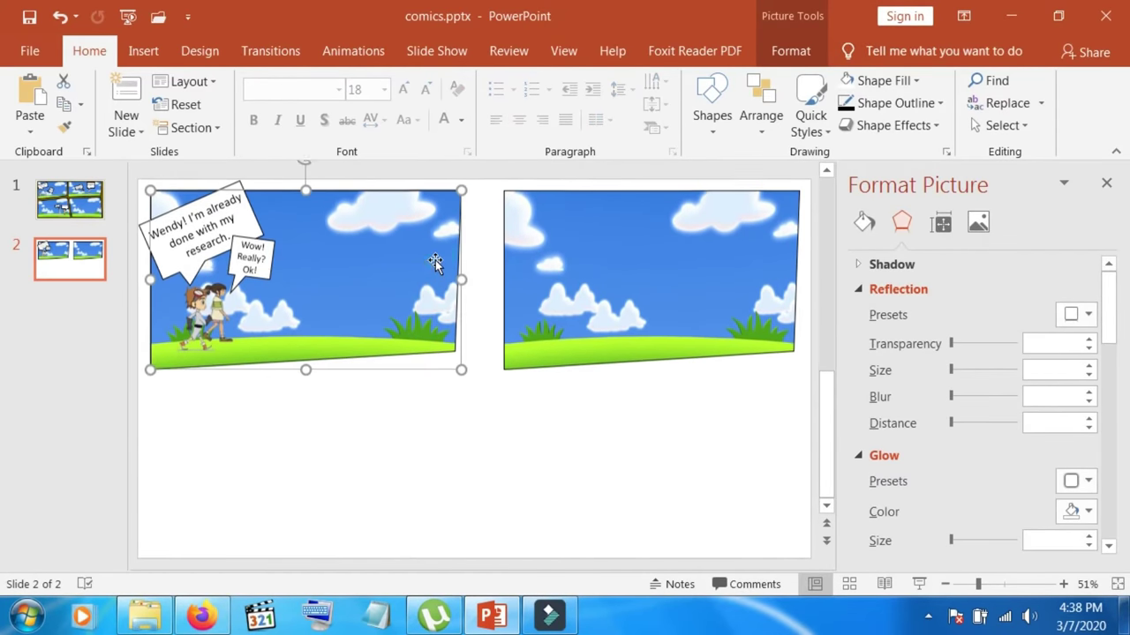
pyautogui.moveTo(460, 284); pyautogui.dragTo(475, 285)
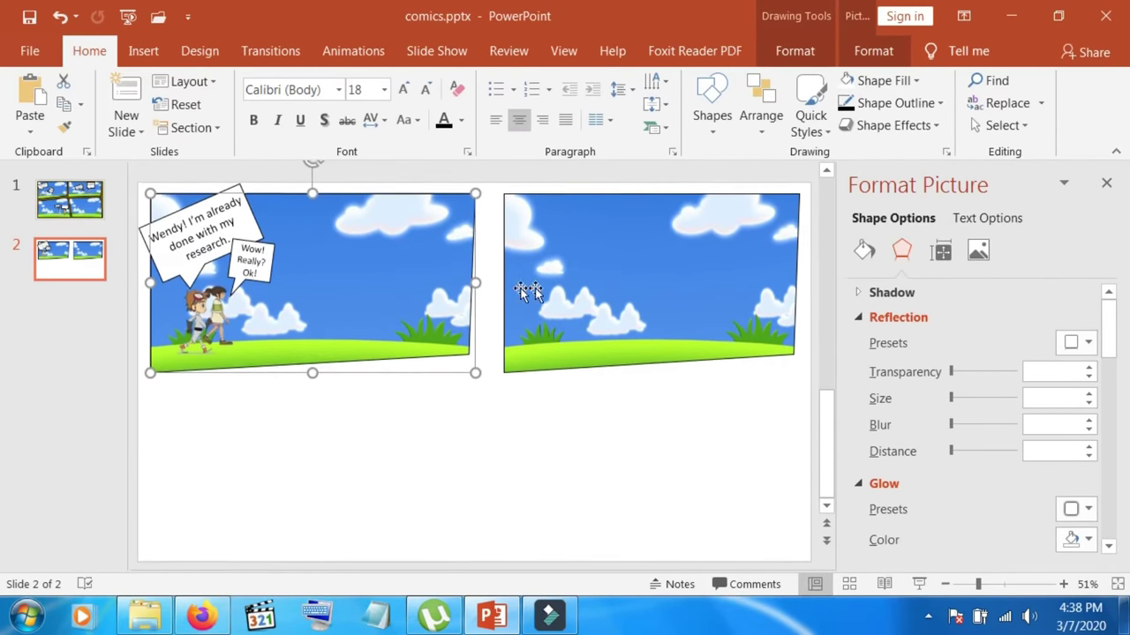
pyautogui.click(552, 287)
pyautogui.moveTo(501, 284); pyautogui.dragTo(485, 282)
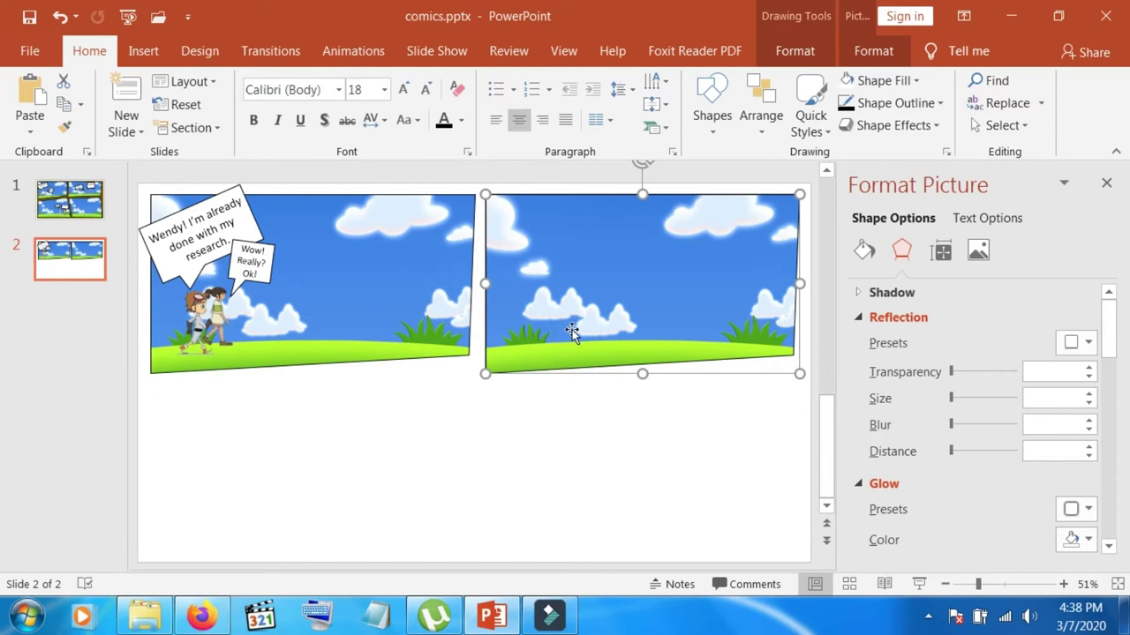
pyautogui.click(143, 50)
# Insert the 2.png girl picture and flip it horizontally
pyautogui.click(150, 96)
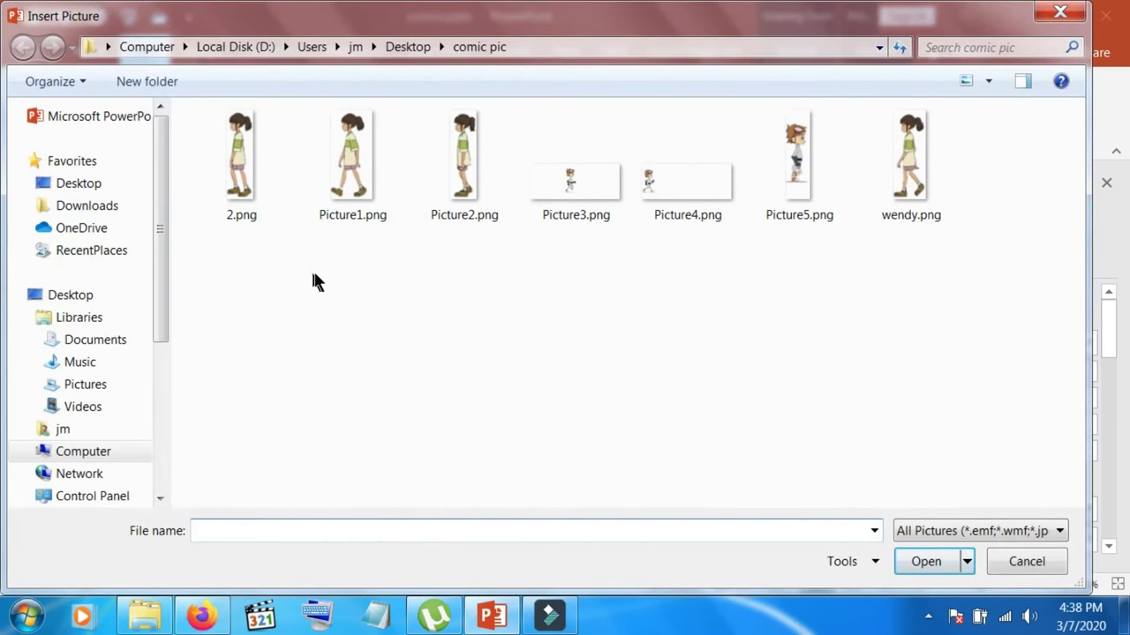
pyautogui.click(237, 158)
pyautogui.click(926, 561)
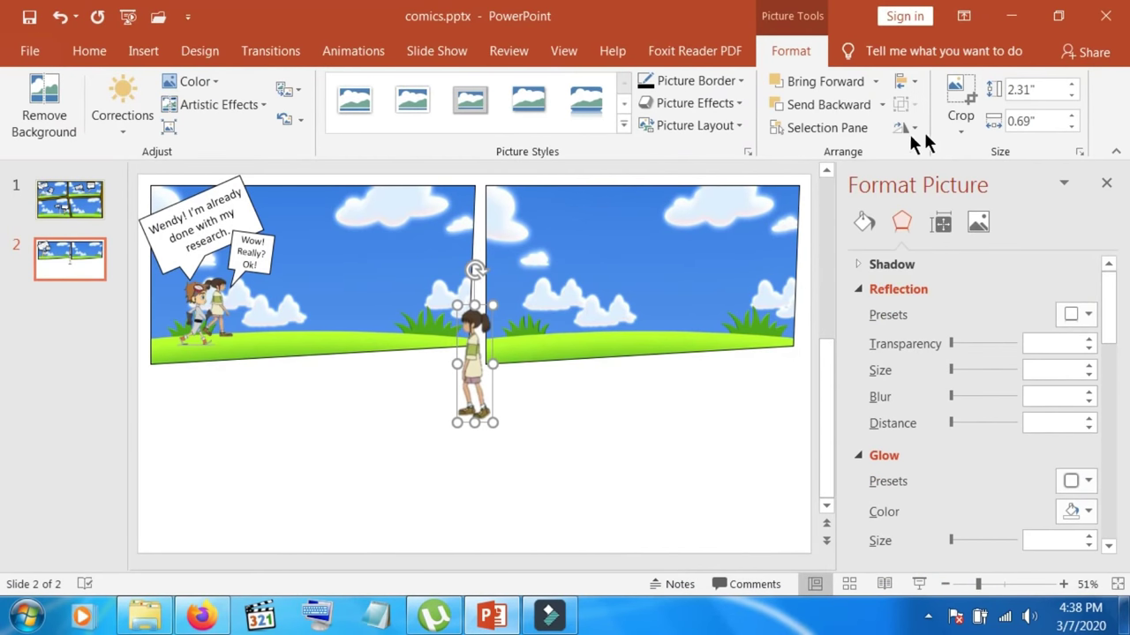
pyautogui.click(897, 132)
pyautogui.click(923, 222)
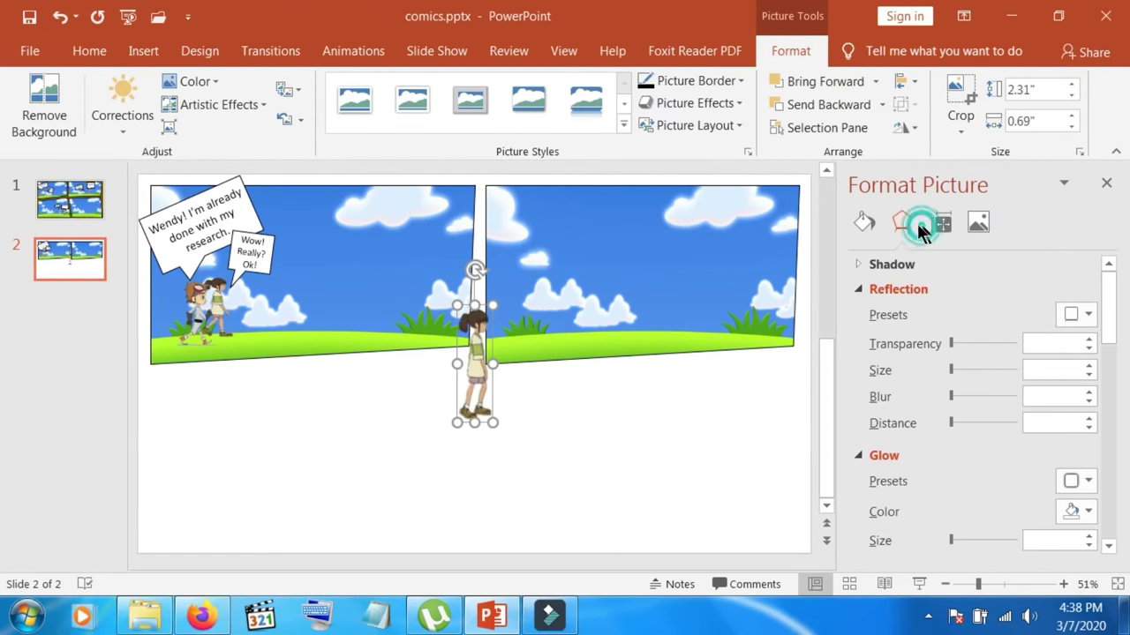
# Move the girl into the second panel and resize her to 1.26" by 0.53" on the grass
pyautogui.moveTo(479, 377)
pyautogui.mouseDown()
pyautogui.moveTo(562, 302)
pyautogui.moveTo(597, 297)
pyautogui.mouseUp()
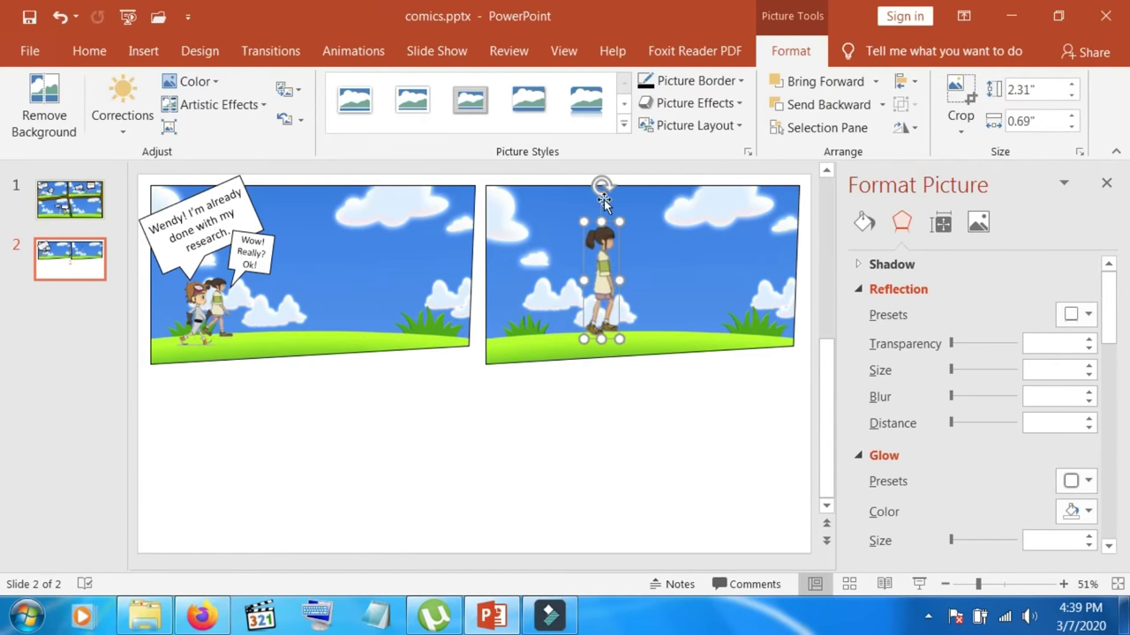
pyautogui.moveTo(599, 267); pyautogui.dragTo(603, 270)
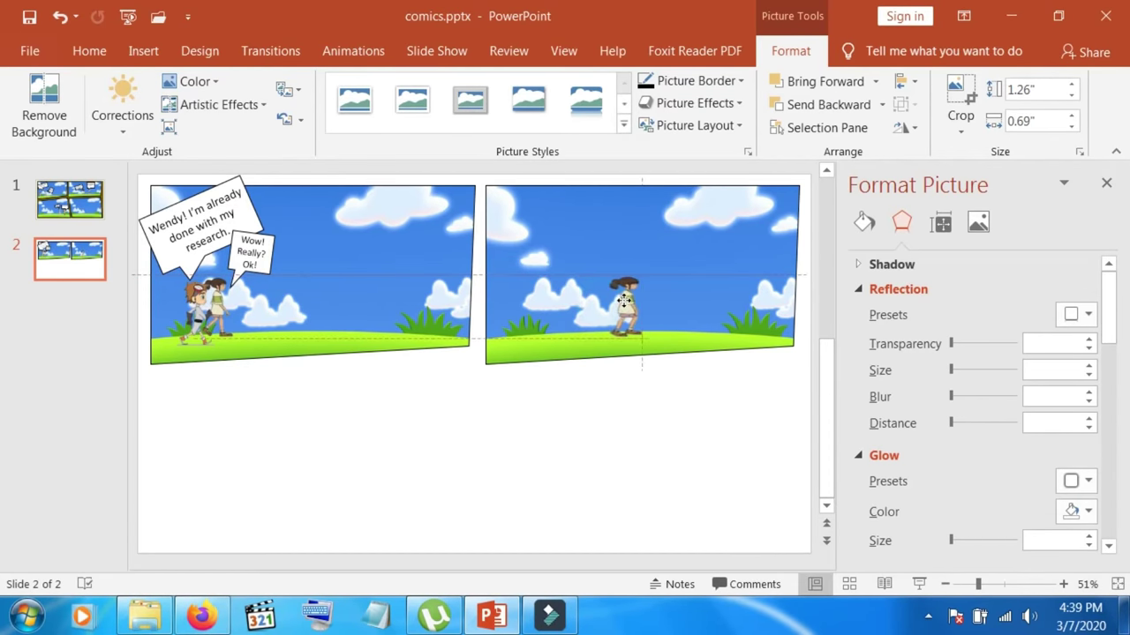
pyautogui.moveTo(601, 303); pyautogui.dragTo(625, 303)
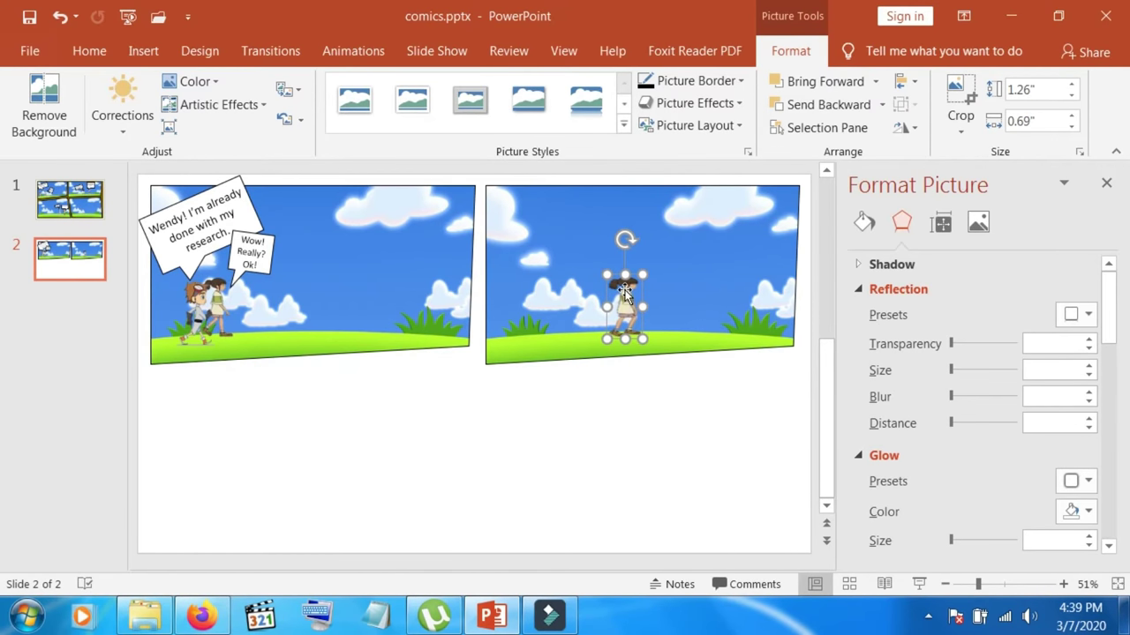
pyautogui.moveTo(602, 308); pyautogui.dragTo(616, 308)
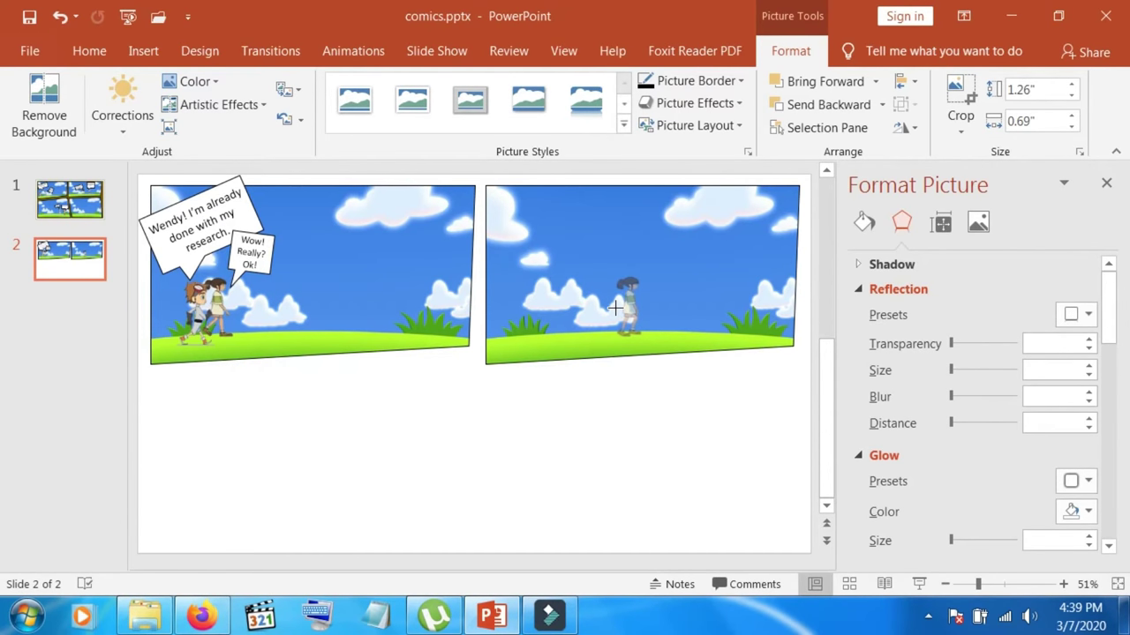
pyautogui.moveTo(615, 308); pyautogui.dragTo(616, 308)
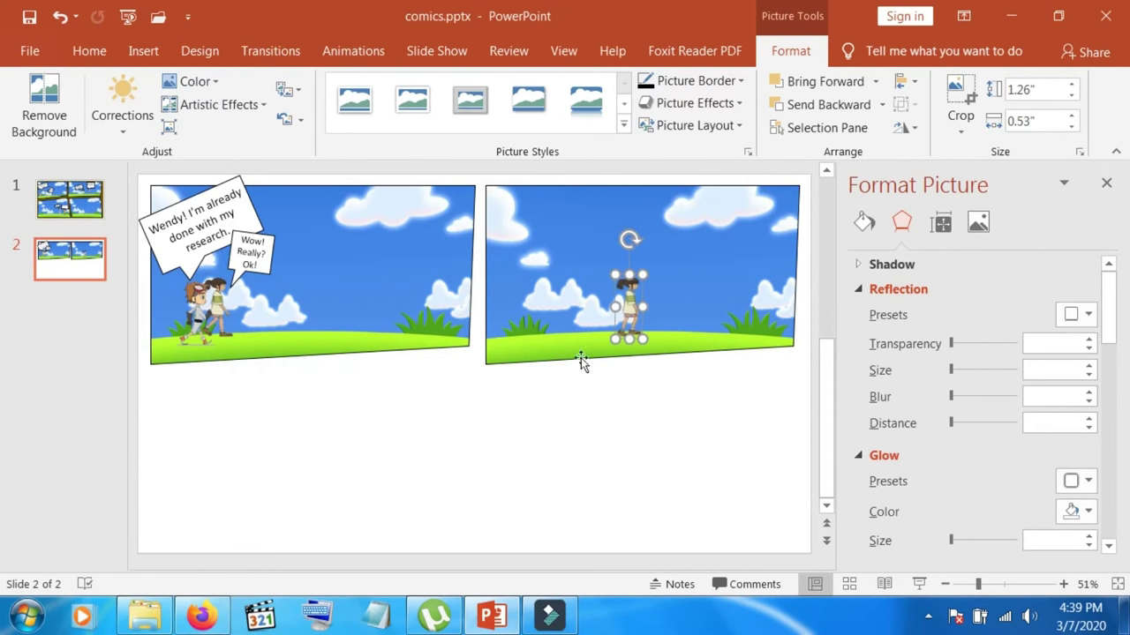
pyautogui.click(265, 245)
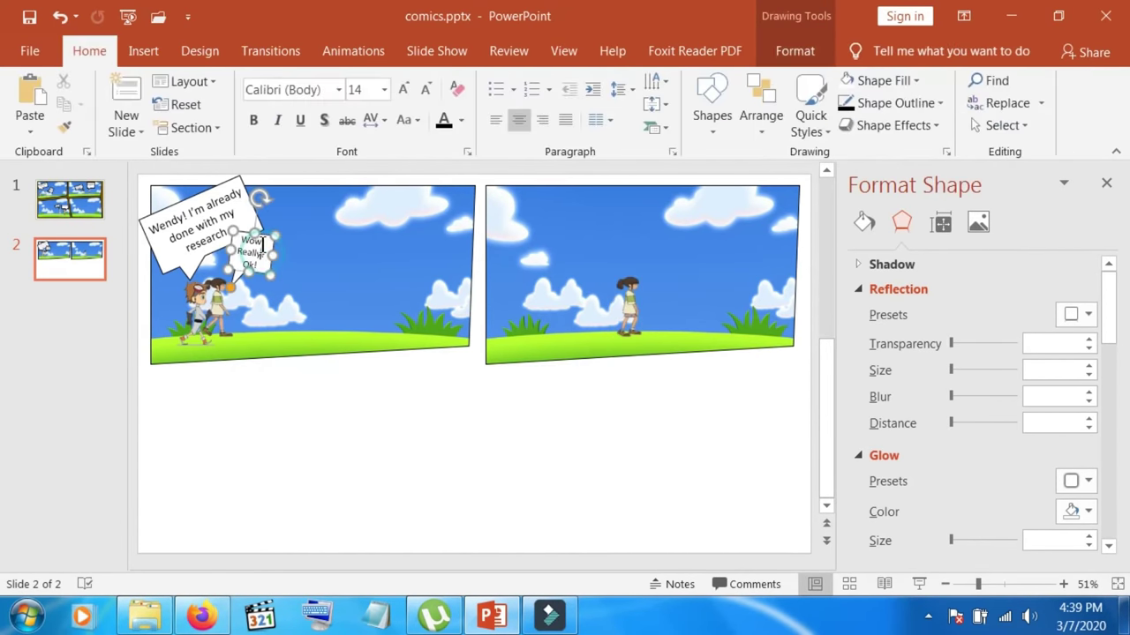
pyautogui.click(394, 432)
pyautogui.click(633, 297)
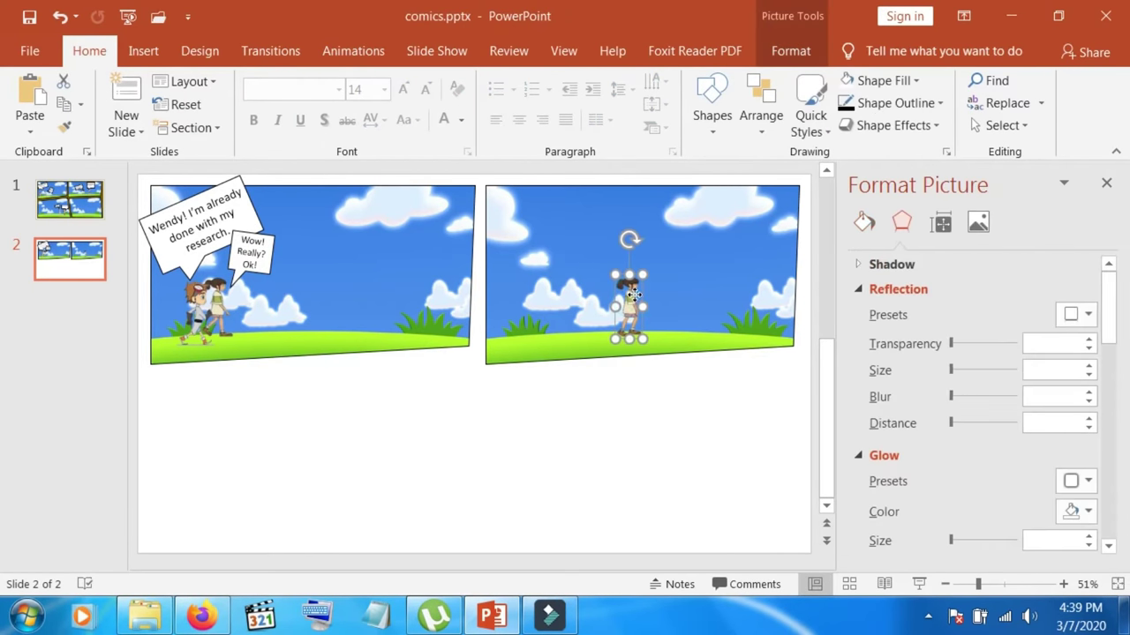
# Insert Picture3.png and place the boy on the panel-two grass to the girl's right
pyautogui.click(141, 53)
pyautogui.click(157, 110)
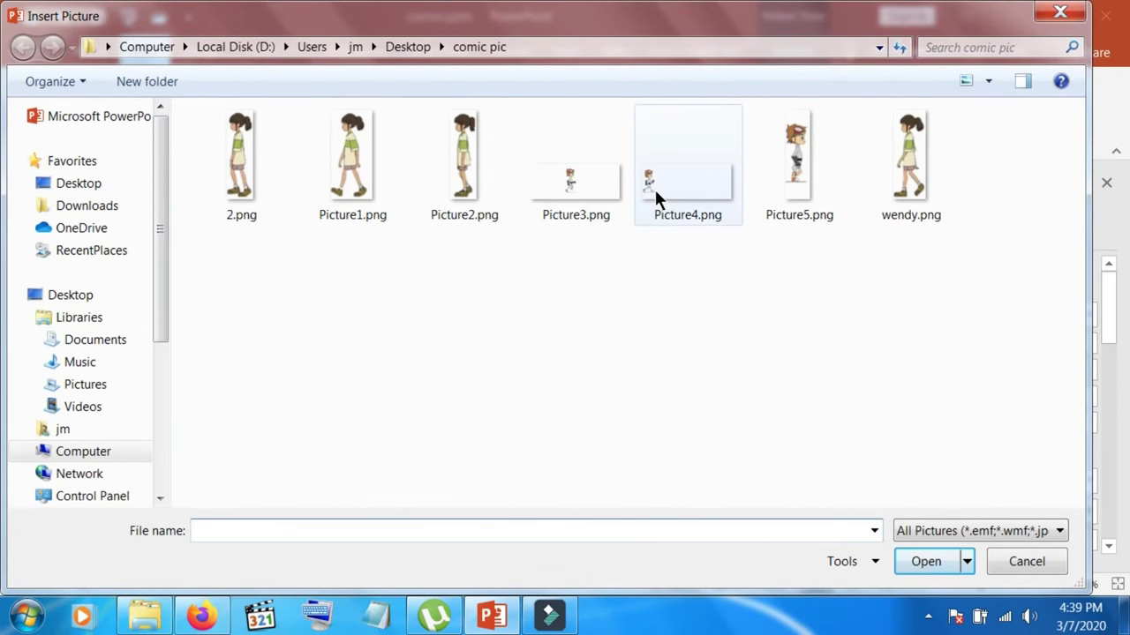
pyautogui.click(571, 196)
pyautogui.click(922, 562)
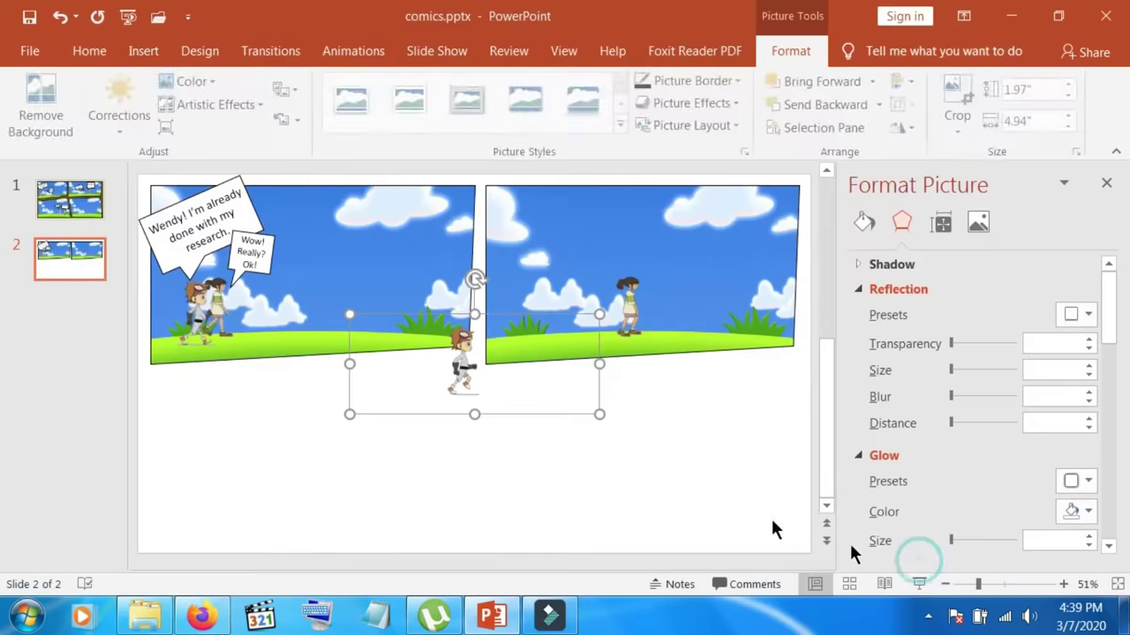
pyautogui.moveTo(468, 364); pyautogui.dragTo(615, 315)
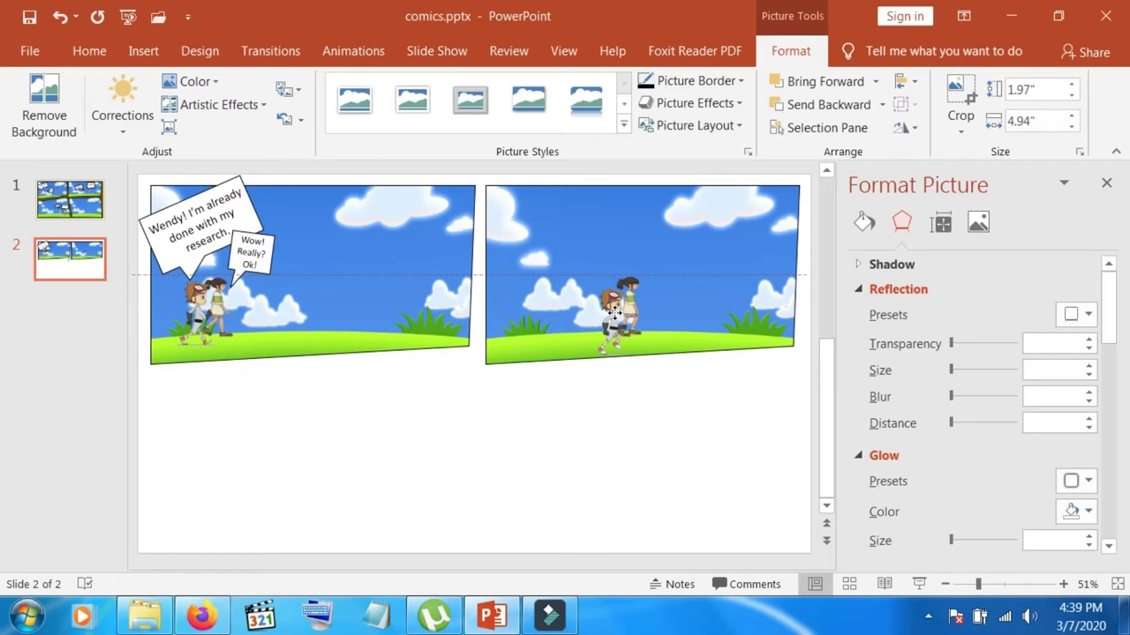
pyautogui.moveTo(614, 315); pyautogui.dragTo(655, 310)
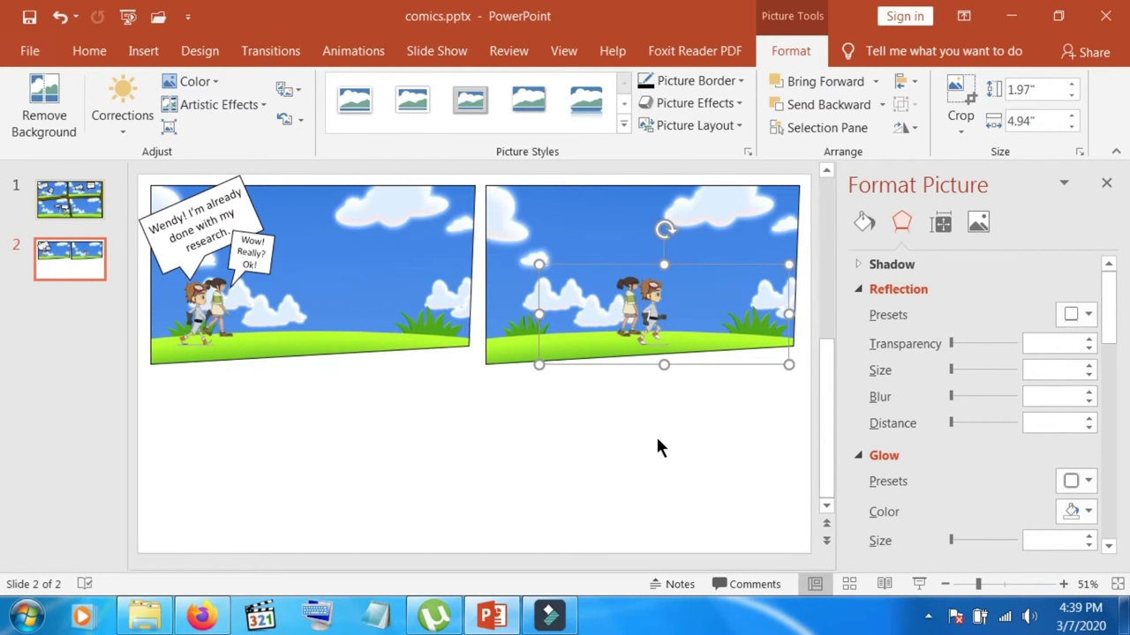
# Nudge the 'Wow! Really? Ok!' bubble and re-aim its tail toward the characters
pyautogui.click(658, 438)
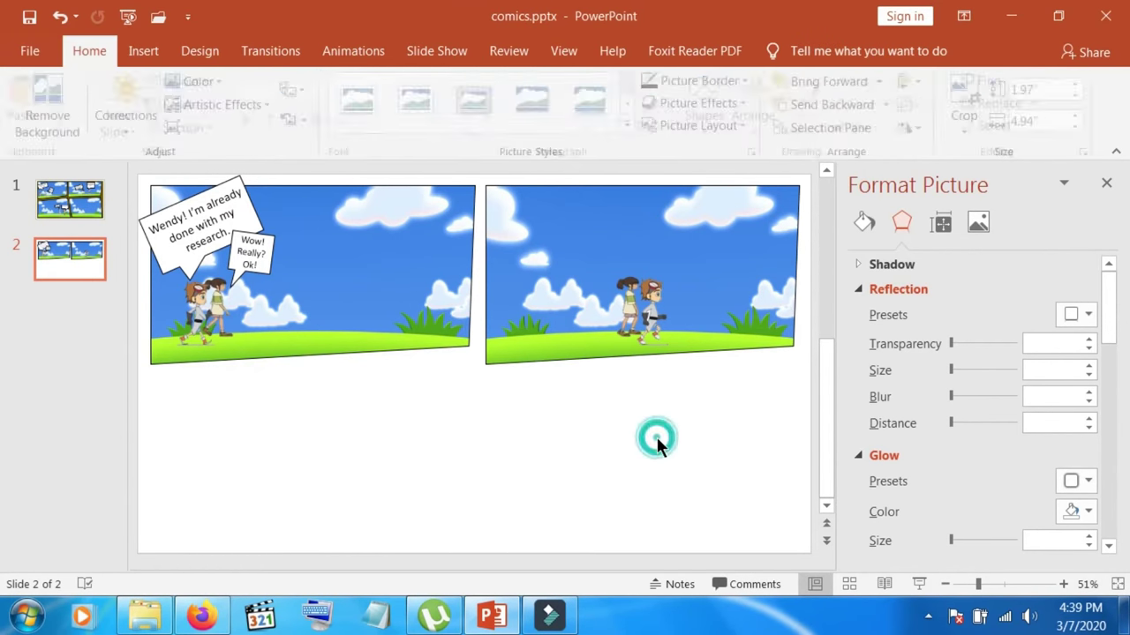
pyautogui.click(256, 251)
pyautogui.moveTo(256, 251); pyautogui.dragTo(285, 243)
pyautogui.moveTo(246, 297); pyautogui.dragTo(224, 292)
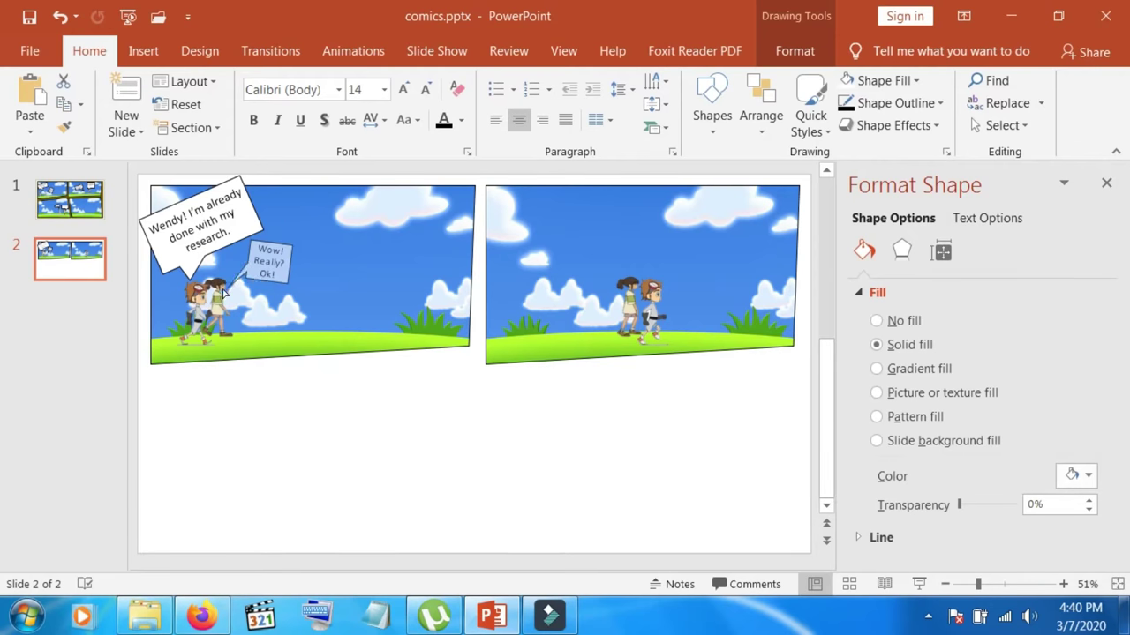
pyautogui.click(375, 445)
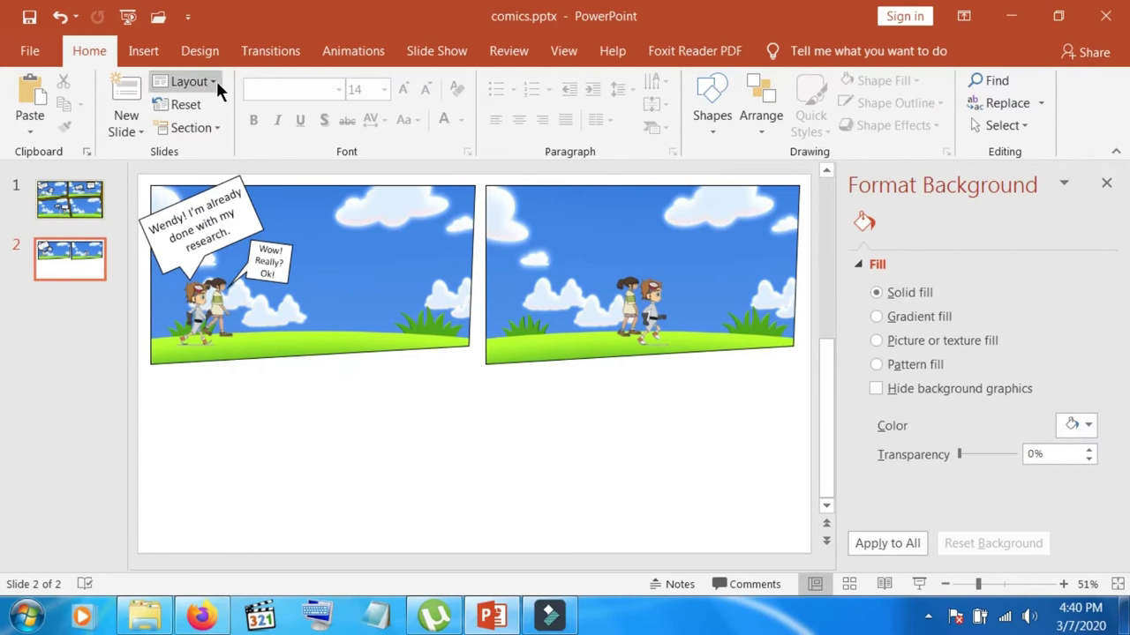
# Open the picture browser and close it without inserting anything
pyautogui.click(140, 49)
pyautogui.click(160, 110)
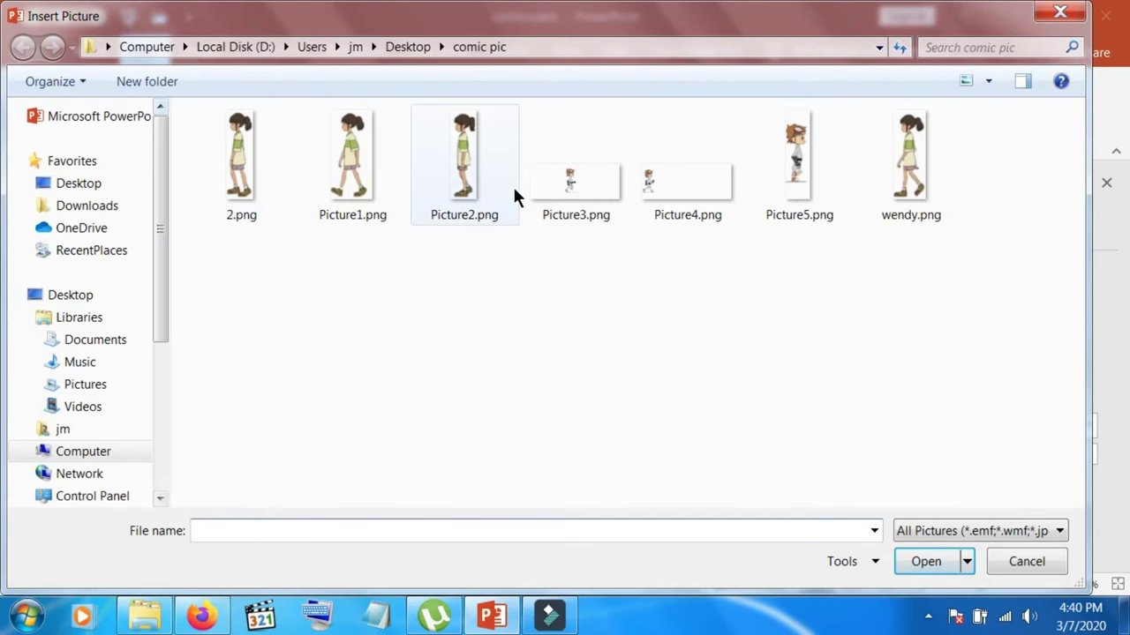
pyautogui.click(1062, 16)
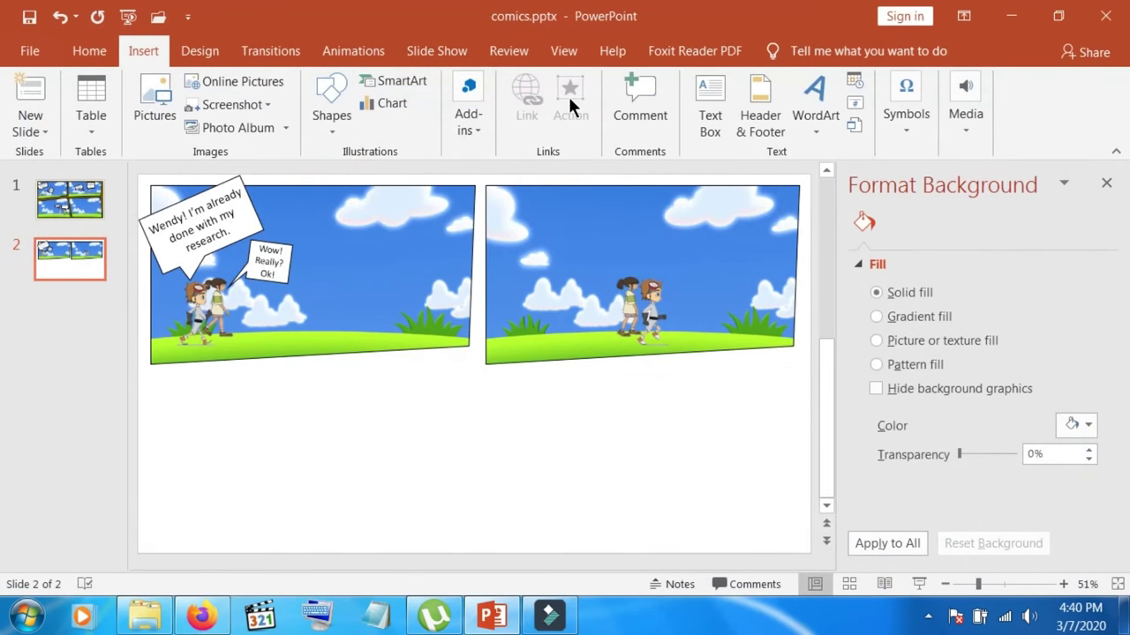
# Draw a white-filled rectangular speech bubble above the girl in panel two
pyautogui.click(343, 131)
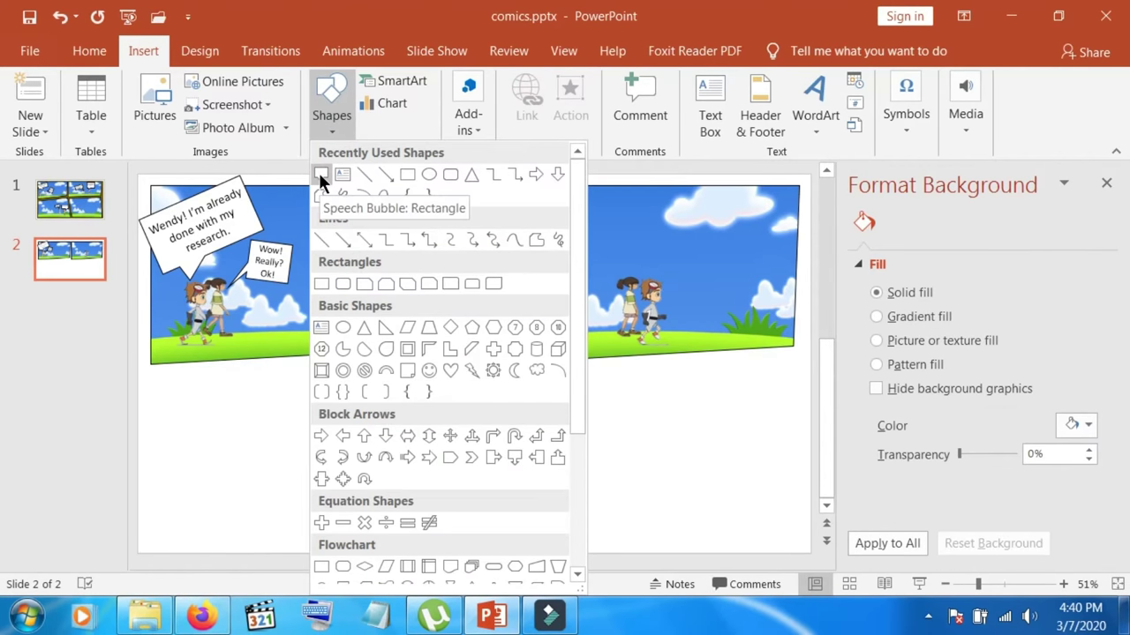
pyautogui.click(319, 173)
pyautogui.moveTo(591, 239)
pyautogui.mouseDown()
pyautogui.moveTo(656, 276)
pyautogui.moveTo(619, 223)
pyautogui.mouseUp()
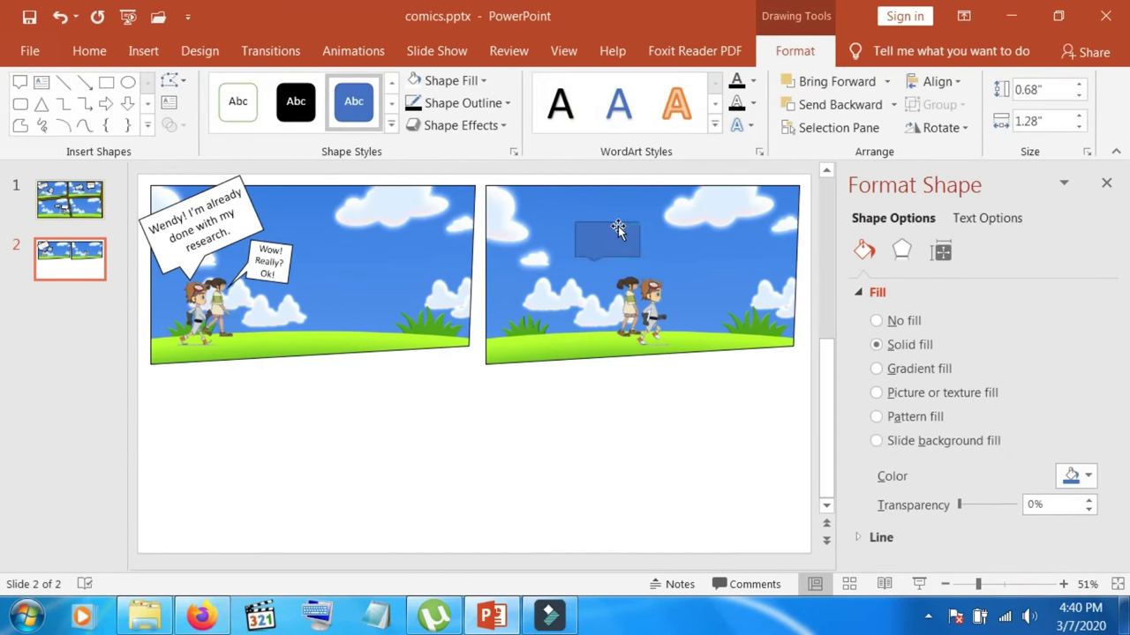
pyautogui.click(414, 80)
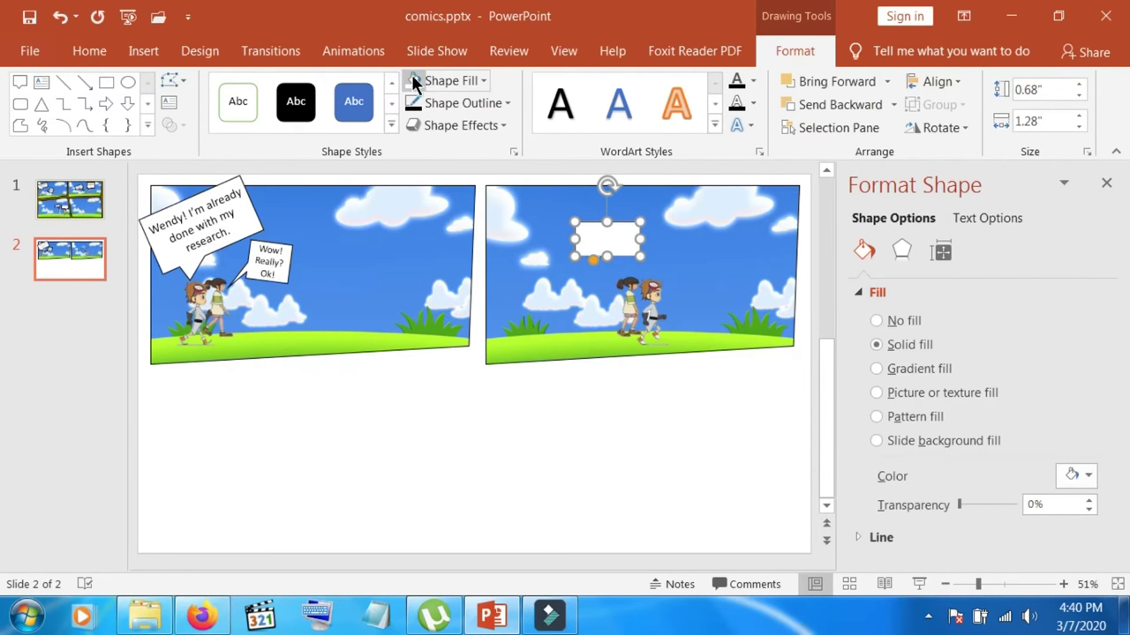
pyautogui.click(597, 355)
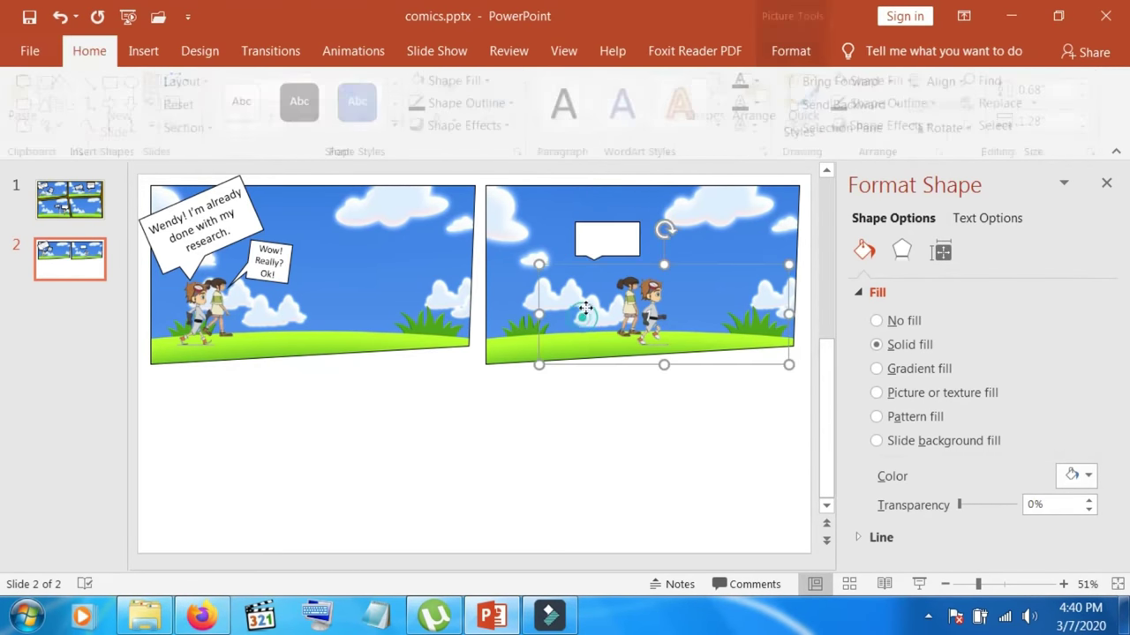
pyautogui.click(609, 239)
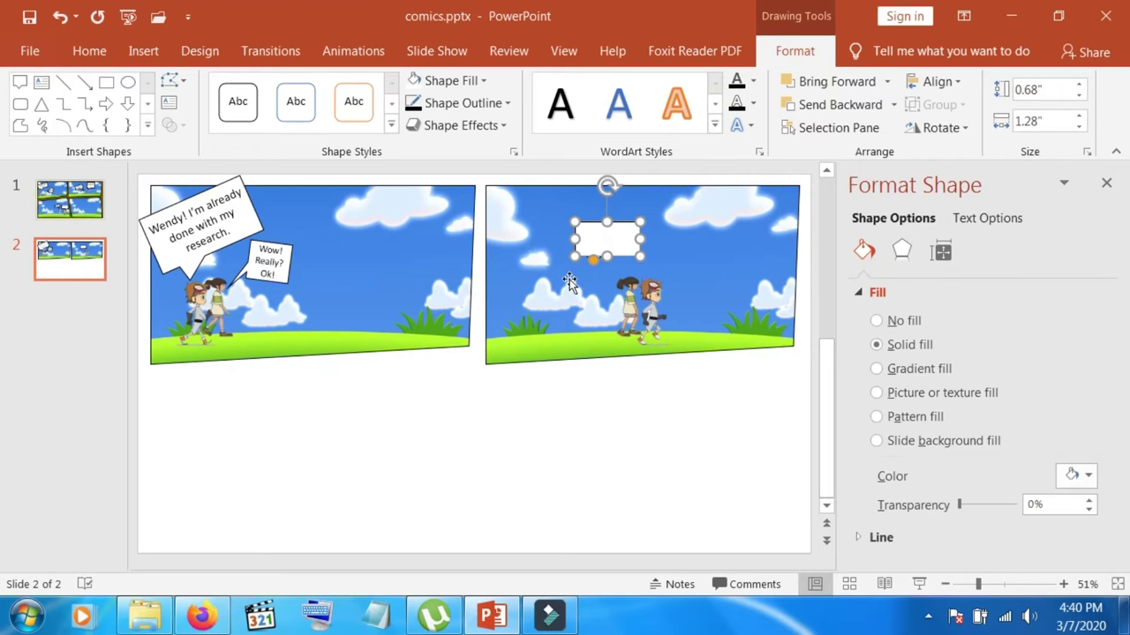
pyautogui.click(517, 254)
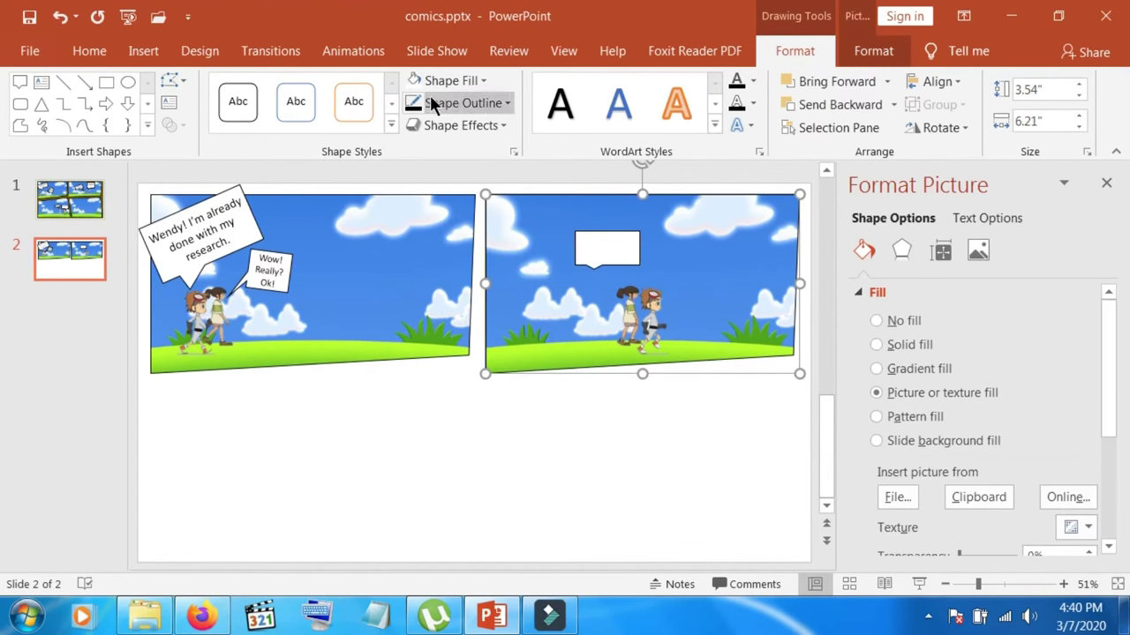
# Draw a second white-filled rectangular speech bubble above the boy
pyautogui.click(148, 57)
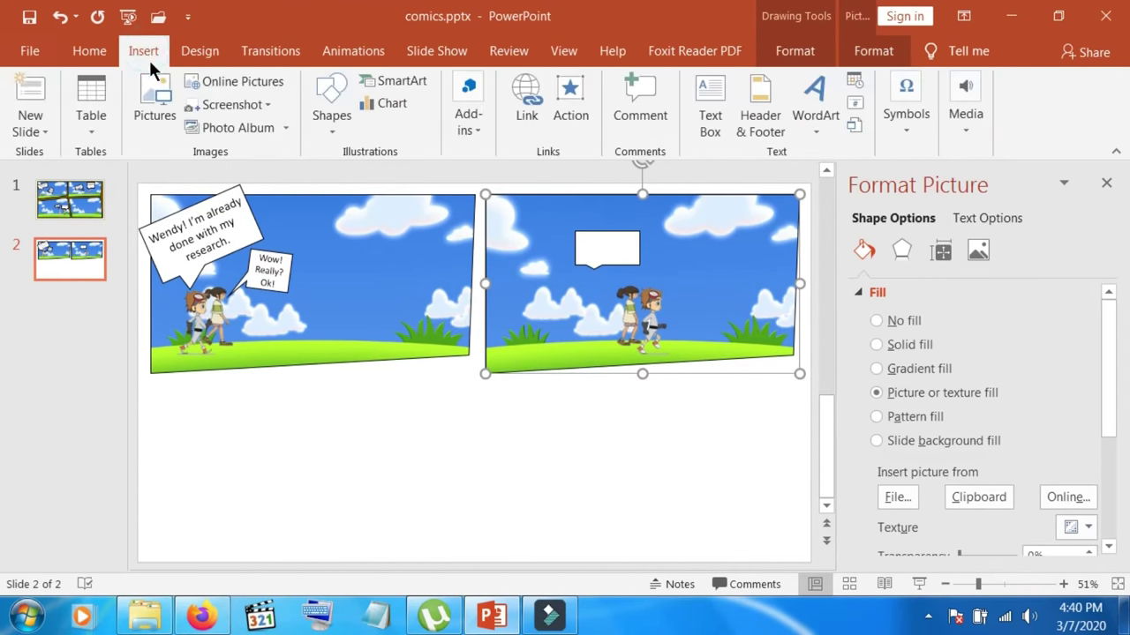
pyautogui.click(329, 126)
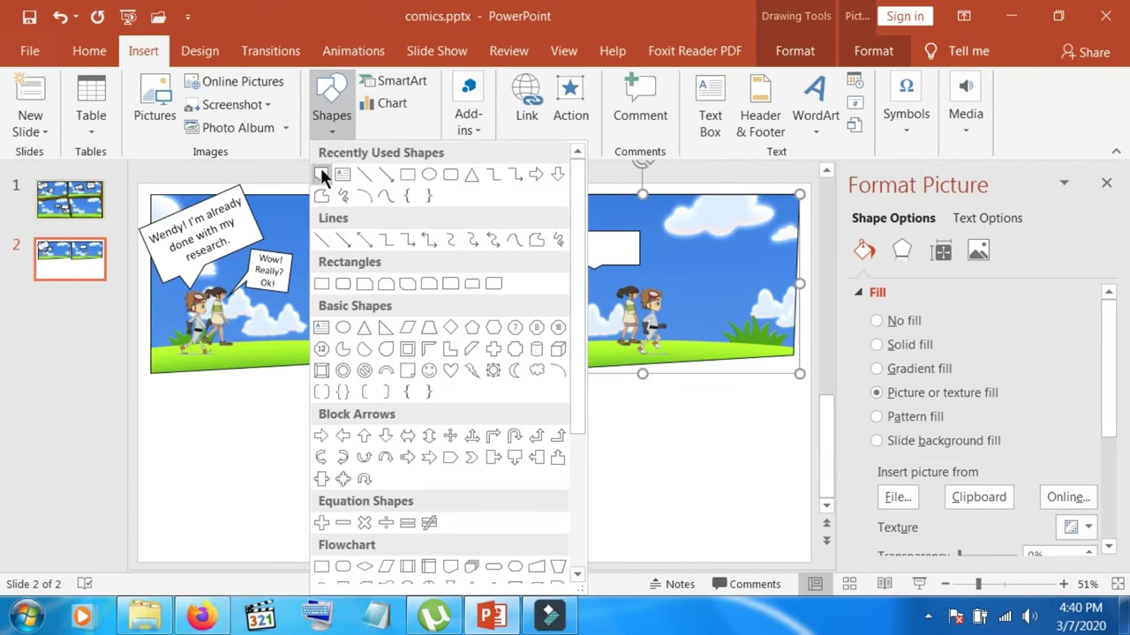
pyautogui.click(321, 173)
pyautogui.moveTo(673, 234)
pyautogui.mouseDown()
pyautogui.moveTo(750, 294)
pyautogui.moveTo(741, 284)
pyautogui.mouseUp()
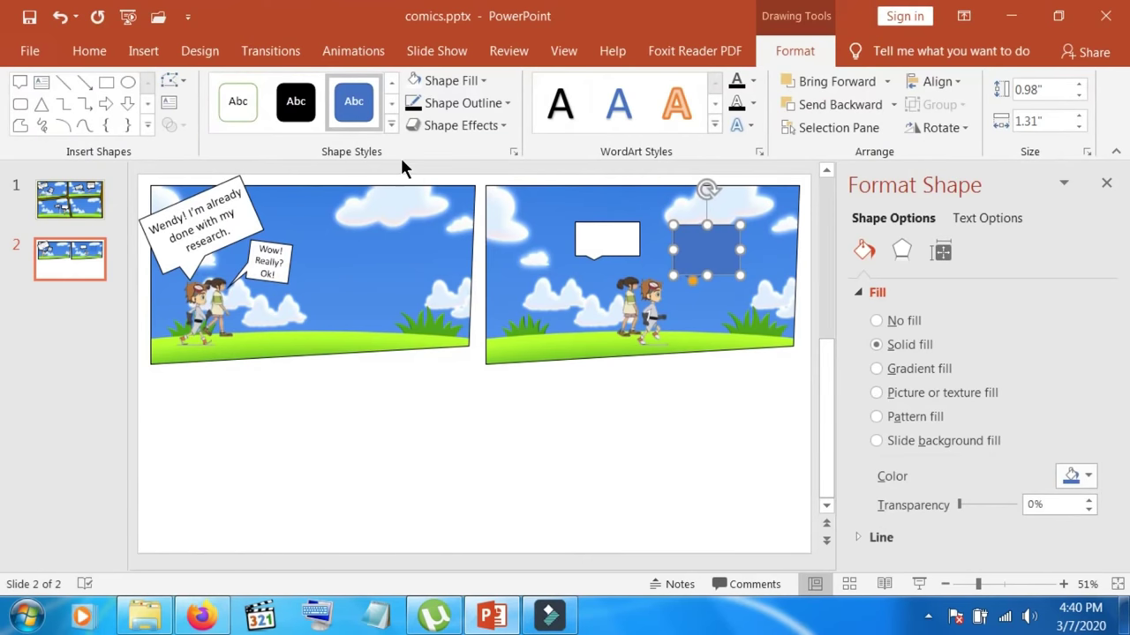
pyautogui.click(414, 81)
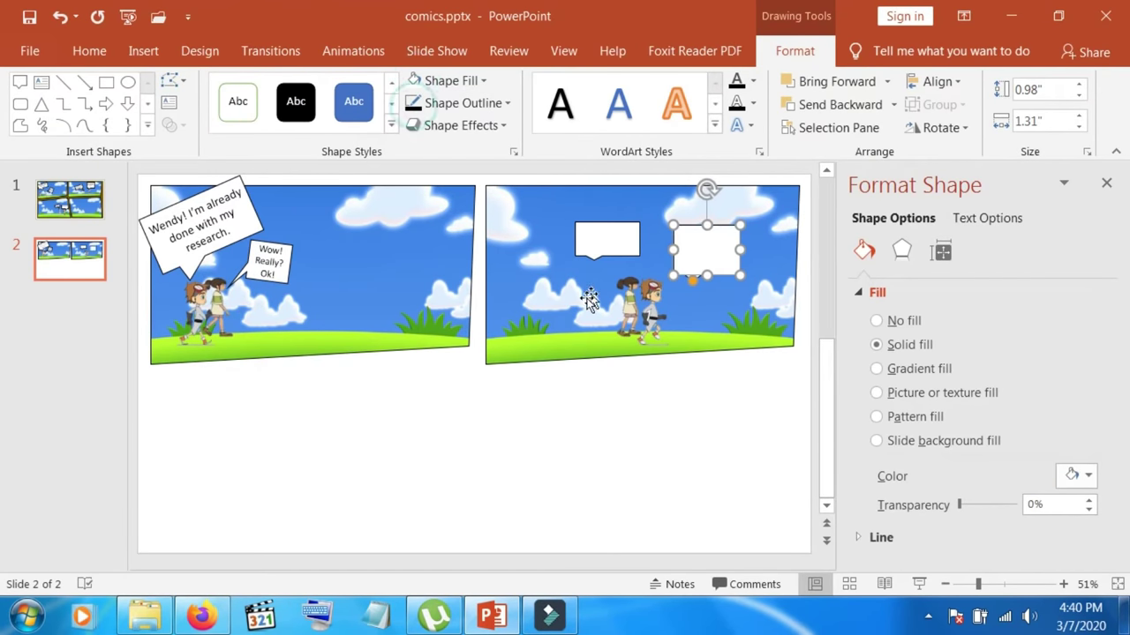
pyautogui.click(590, 300)
pyautogui.click(607, 240)
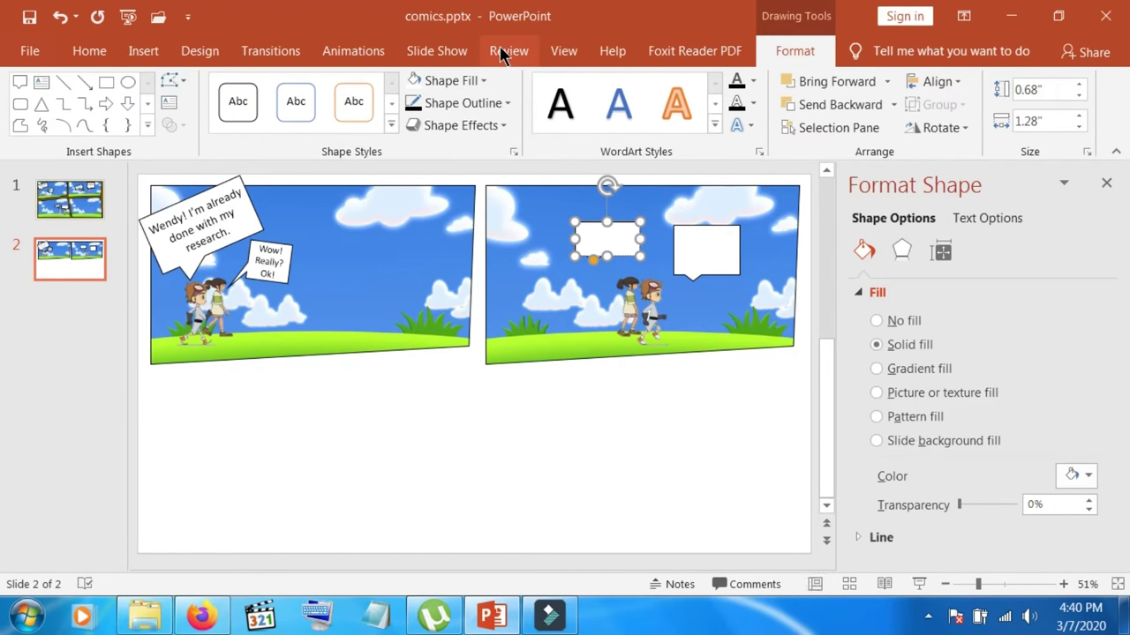
# Apply a larger font size to the first speech bubble in panel two
pyautogui.click(607, 245)
pyautogui.rightClick(607, 252)
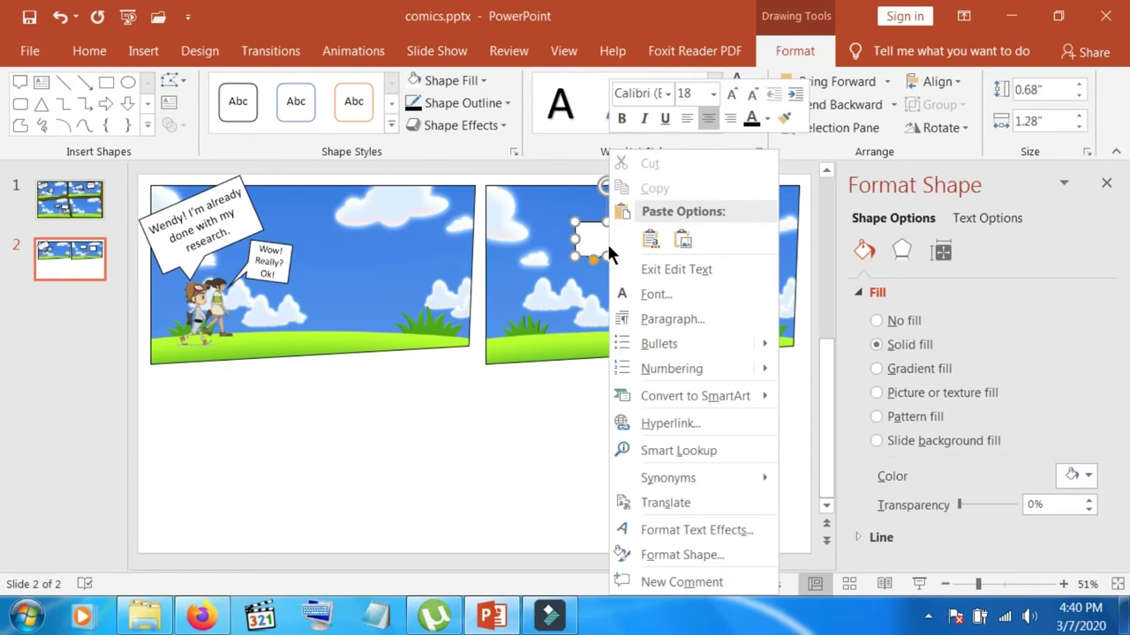
pyautogui.click(713, 93)
pyautogui.click(712, 93)
pyautogui.click(687, 240)
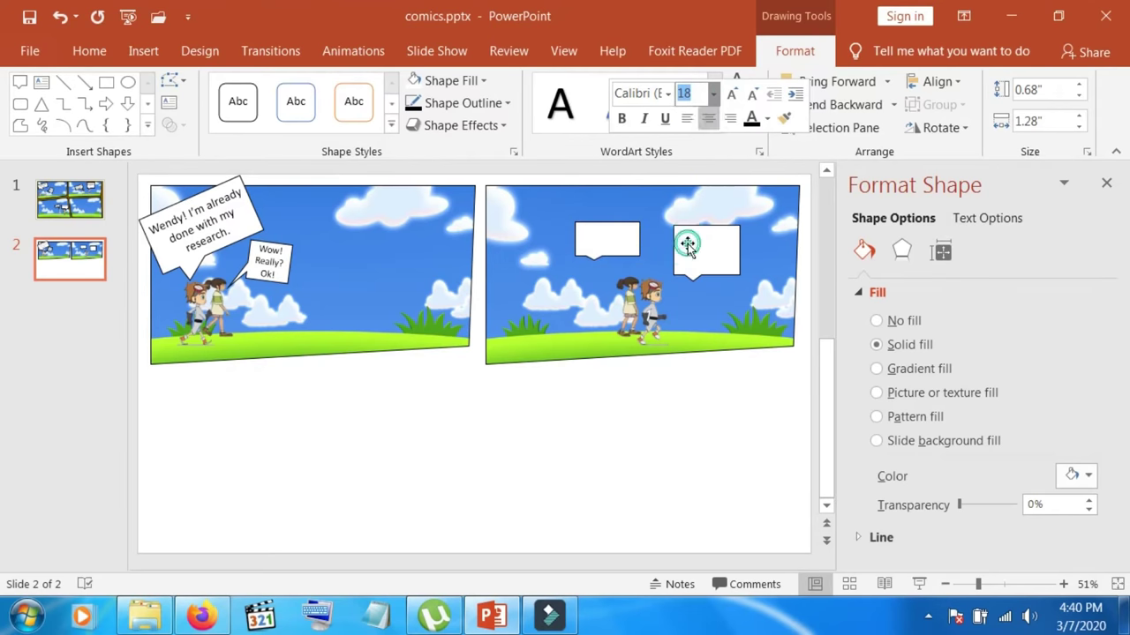
pyautogui.rightClick(618, 238)
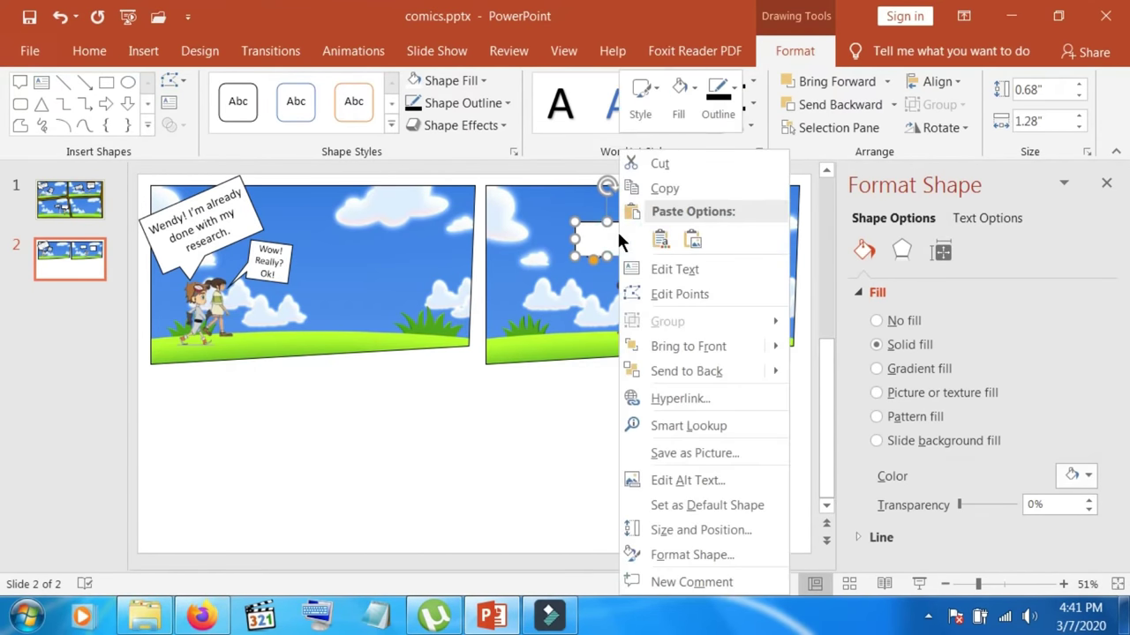
pyautogui.click(607, 235)
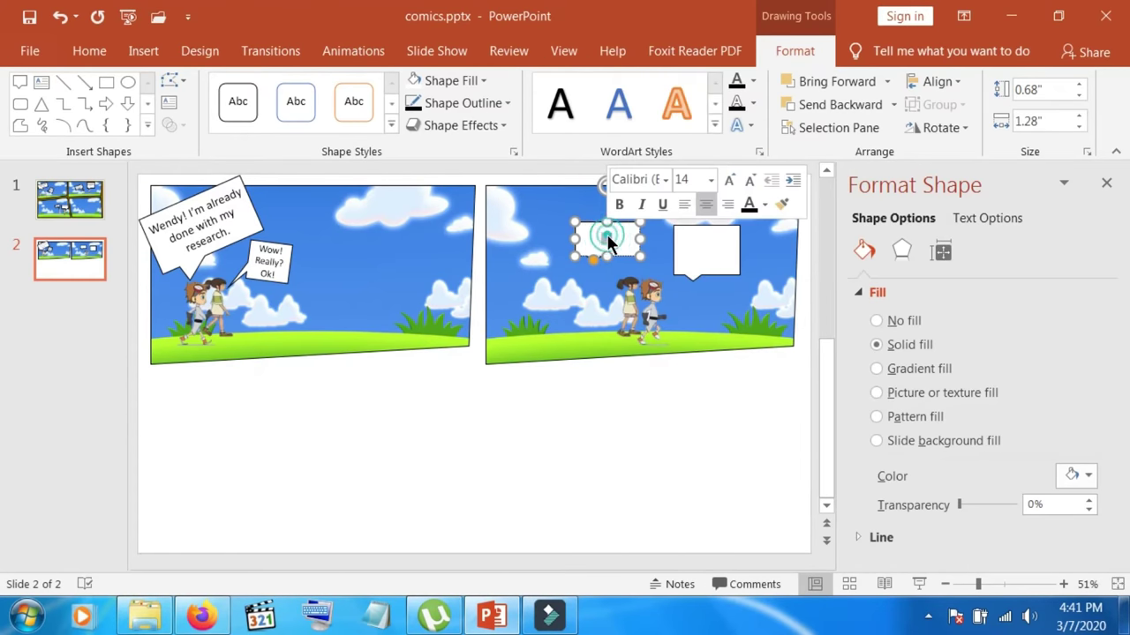
# Type 'But I need help on mathematics subject' in black and make the bubble taller
pyautogui.click(750, 208)
pyautogui.click(606, 238)
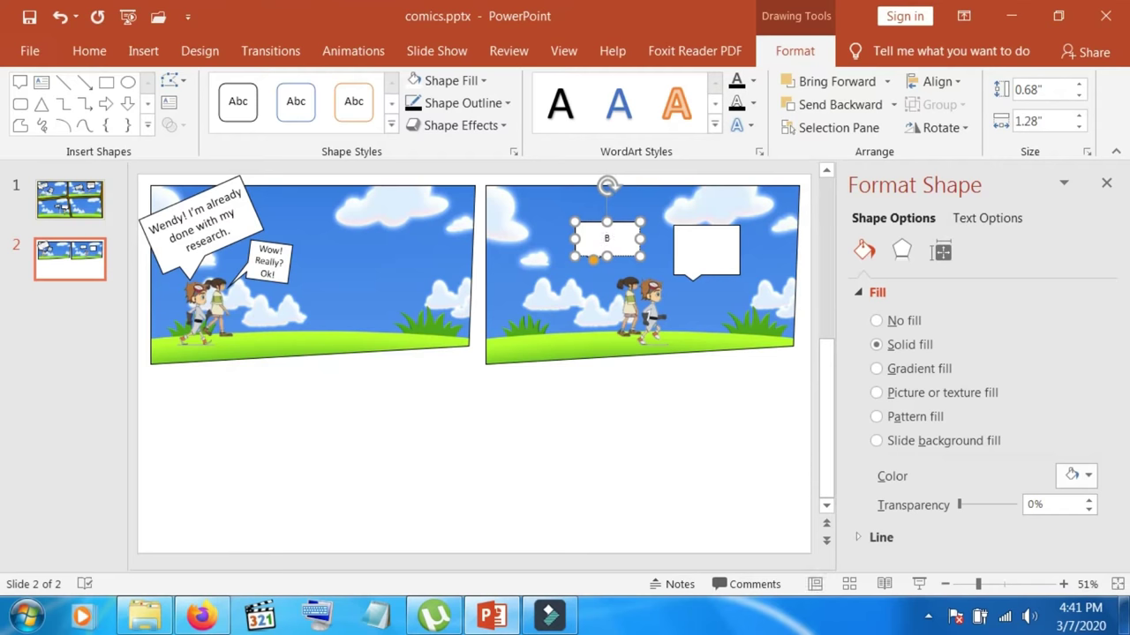
pyautogui.write('ut')
pyautogui.write(' I need help on ma')
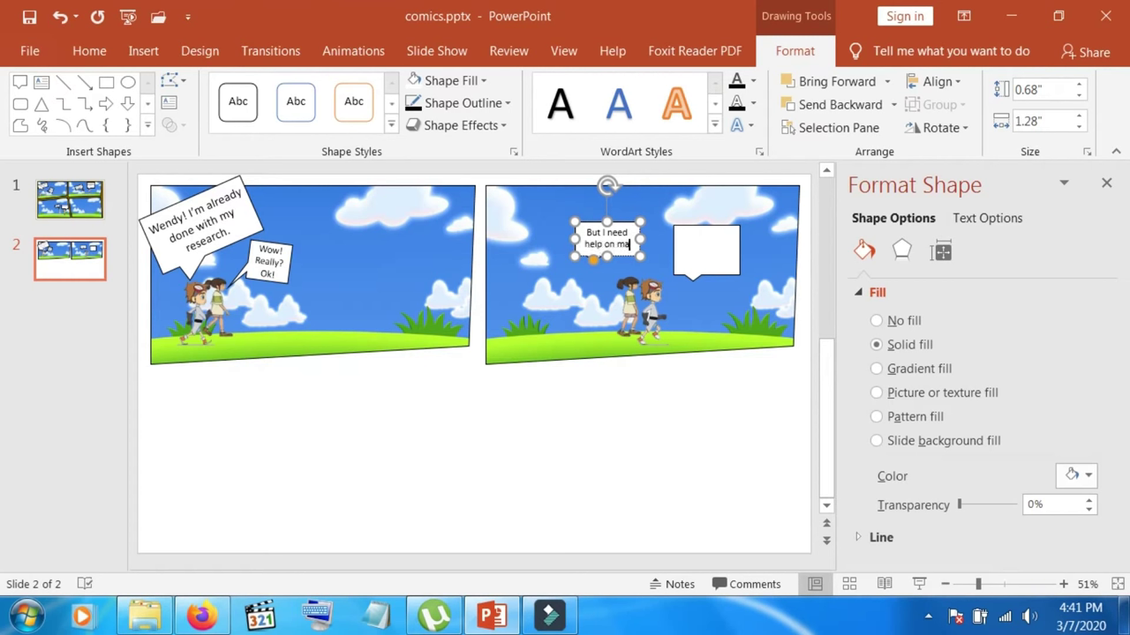
pyautogui.write('th')
pyautogui.write('ematics')
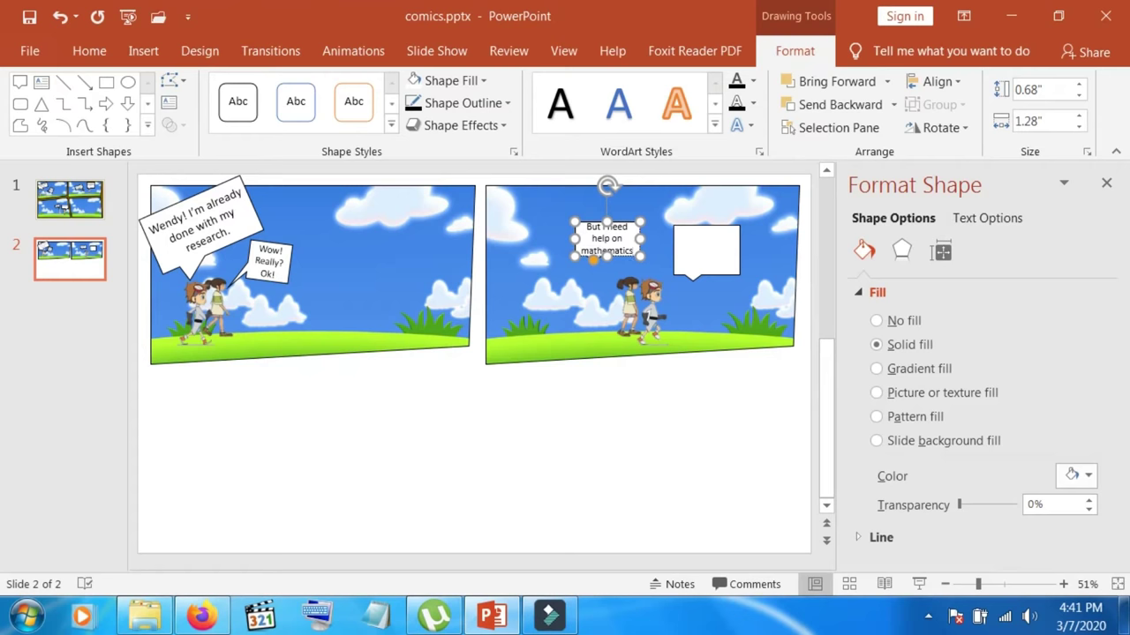
pyautogui.press('Return')
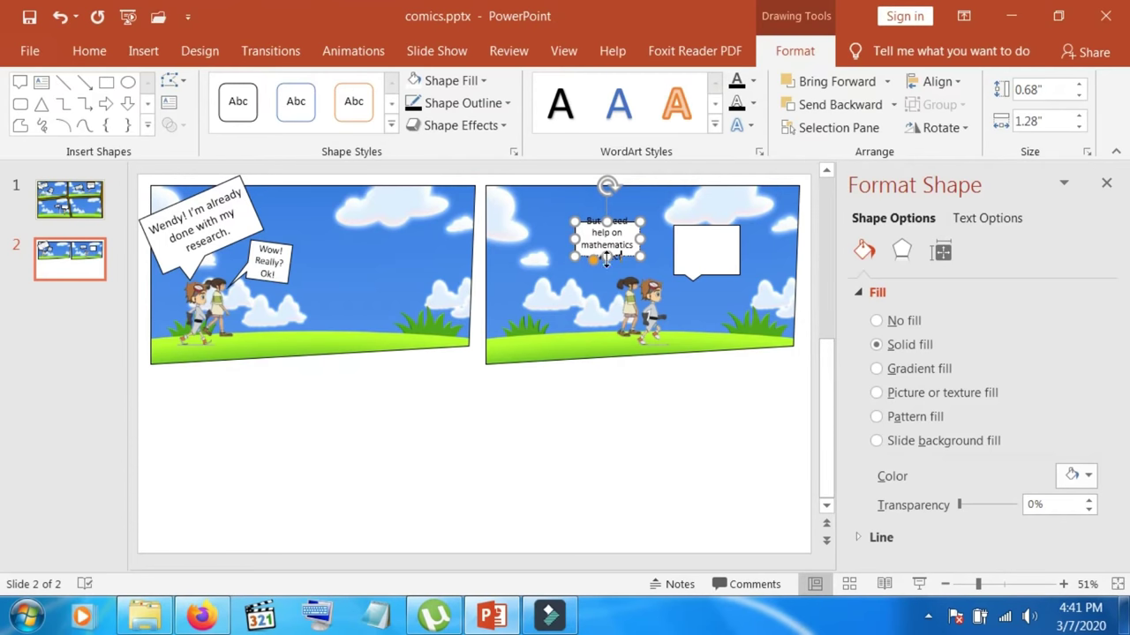
pyautogui.moveTo(606, 258); pyautogui.dragTo(605, 277)
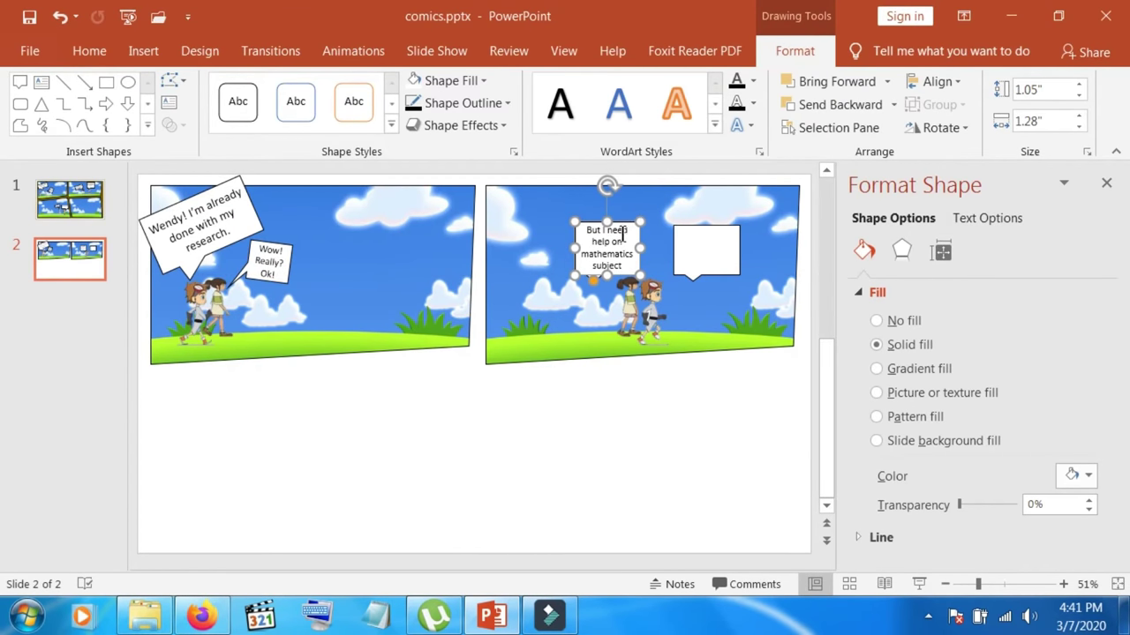
pyautogui.moveTo(628, 216)
pyautogui.mouseDown()
pyautogui.moveTo(668, 221)
pyautogui.moveTo(586, 266)
pyautogui.moveTo(725, 284)
pyautogui.mouseUp()
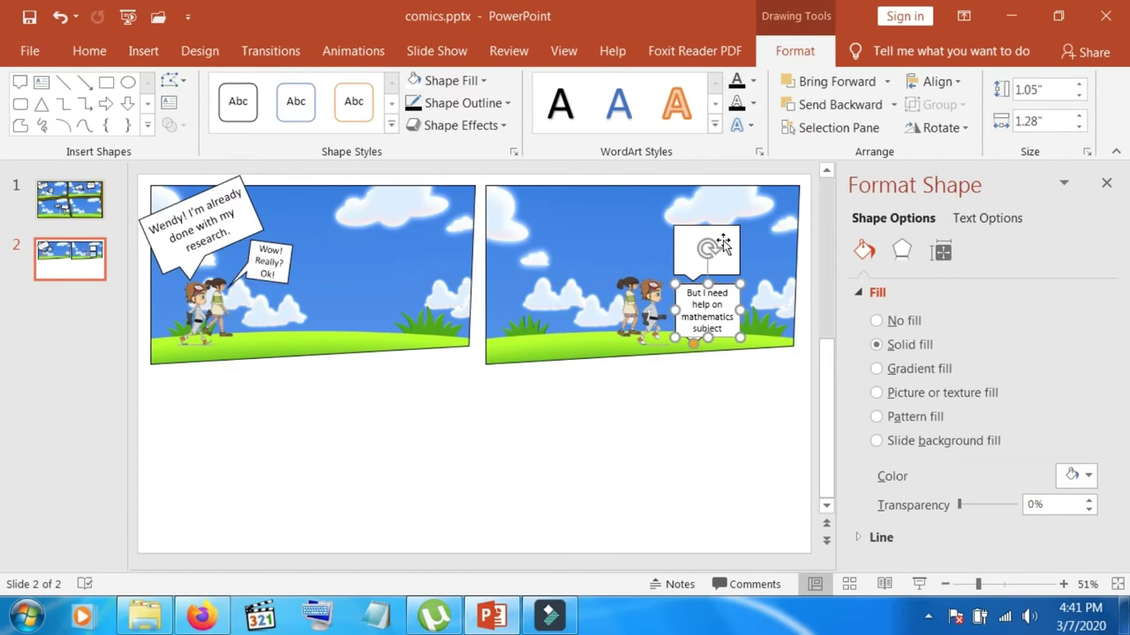
# Shift the empty bubble above the girl; move the mathematics bubble beside the boy, widened to 1.69"
pyautogui.moveTo(725, 223); pyautogui.dragTo(633, 212)
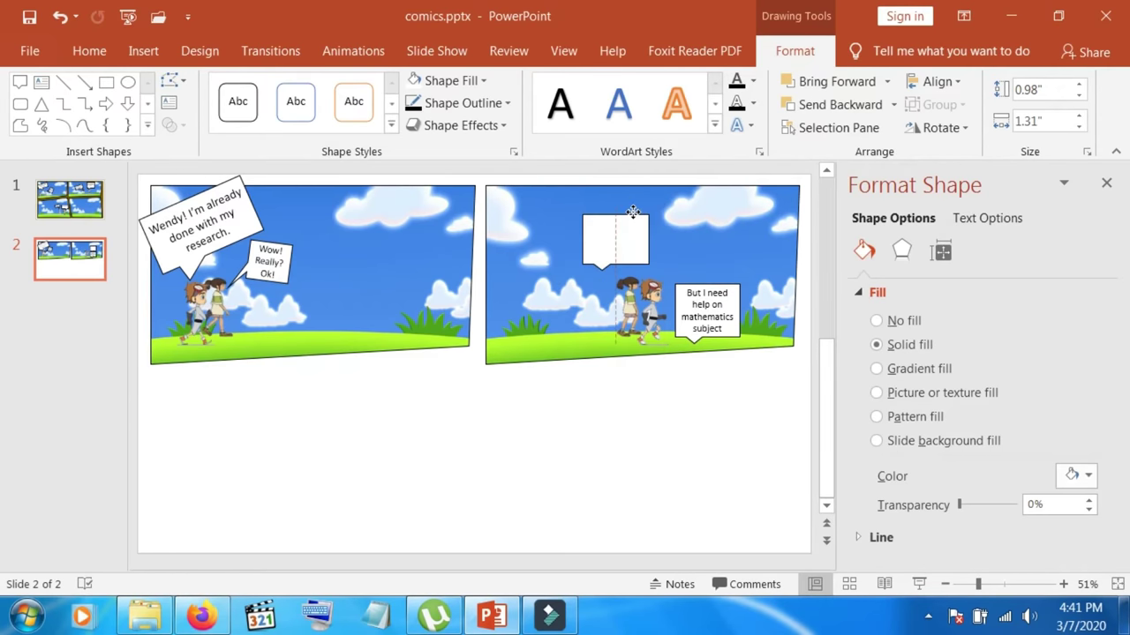
pyautogui.moveTo(633, 212); pyautogui.dragTo(627, 213)
pyautogui.click(730, 293)
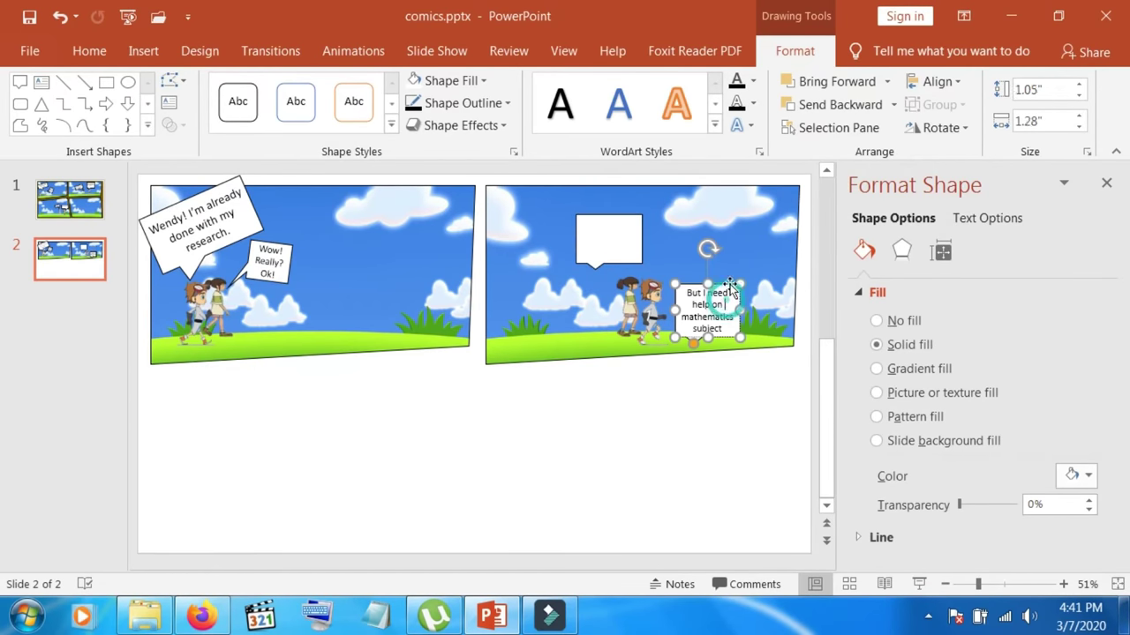
pyautogui.moveTo(730, 287)
pyautogui.mouseDown()
pyautogui.moveTo(721, 212)
pyautogui.moveTo(750, 248)
pyautogui.mouseUp()
pyautogui.click(683, 291)
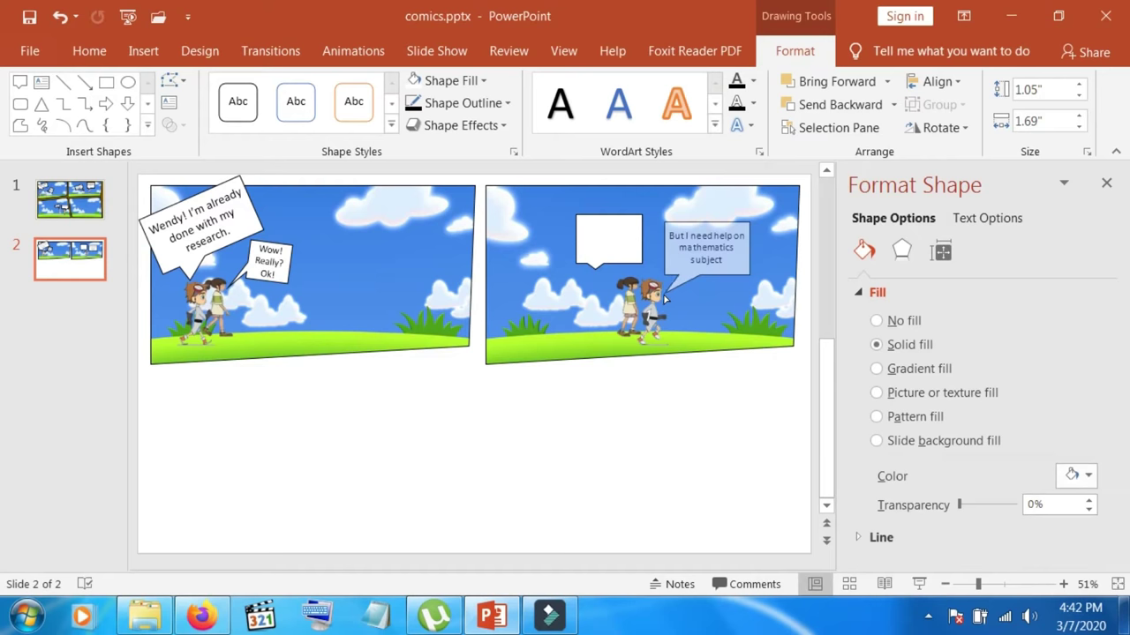
pyautogui.click(660, 292)
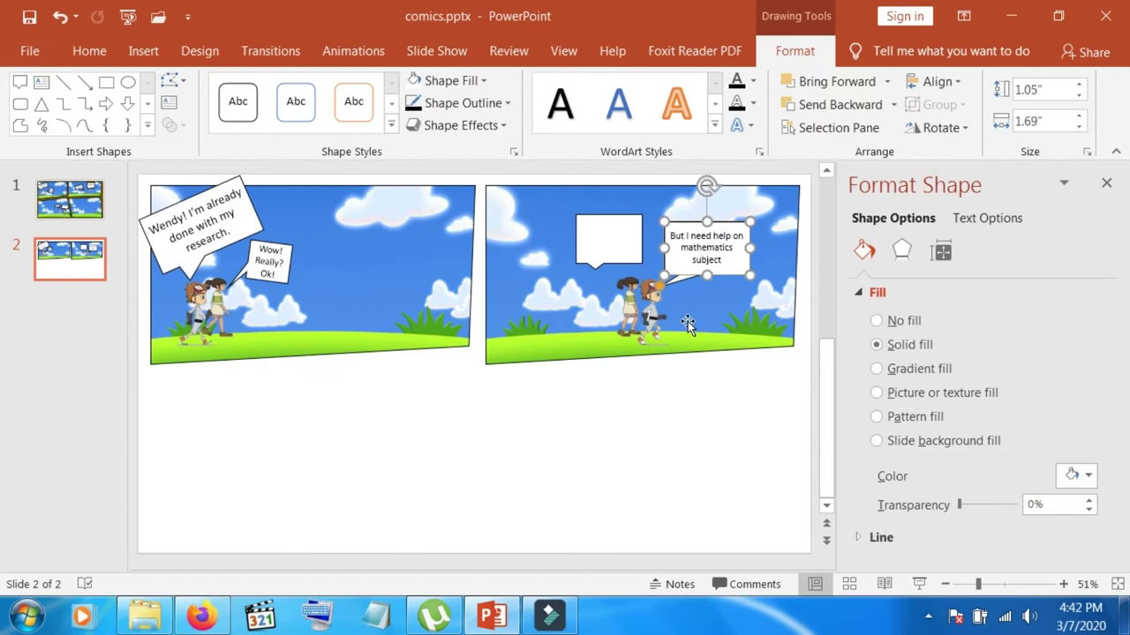
pyautogui.click(687, 319)
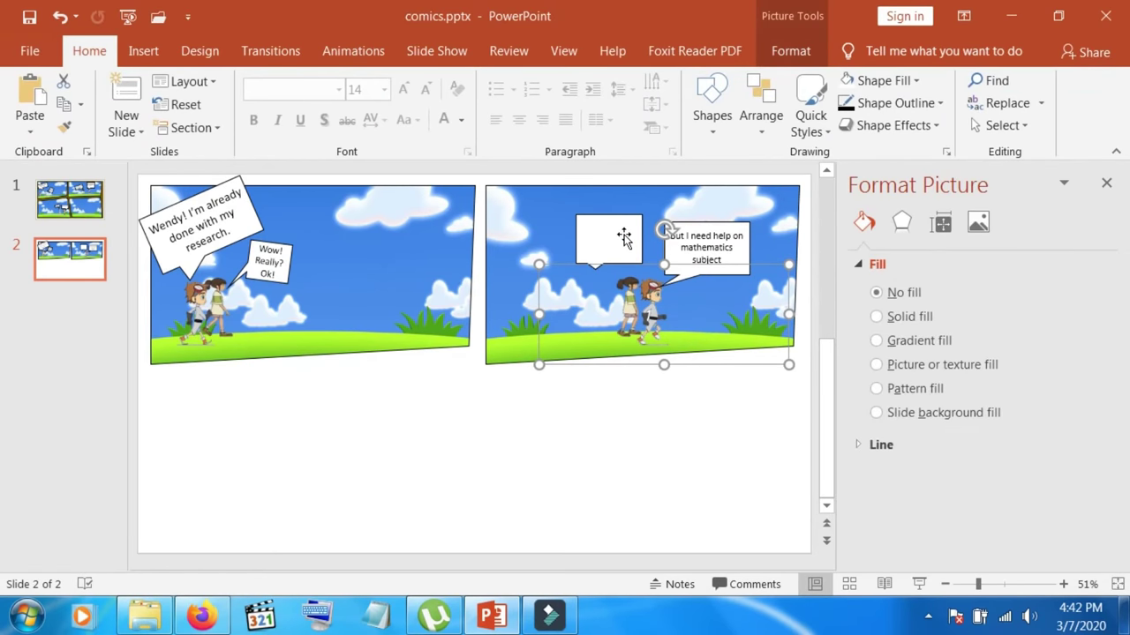
pyautogui.click(624, 236)
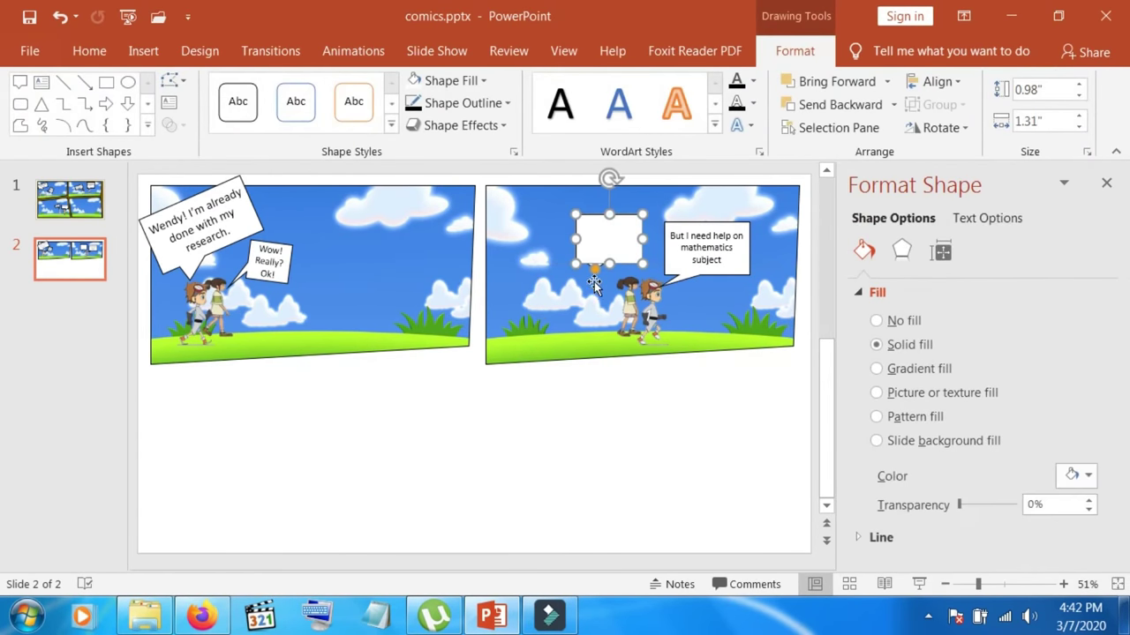
# Point the empty bubble's tail at the girl and shrink it to 0.83" by 1.25"
pyautogui.moveTo(594, 273); pyautogui.dragTo(630, 283)
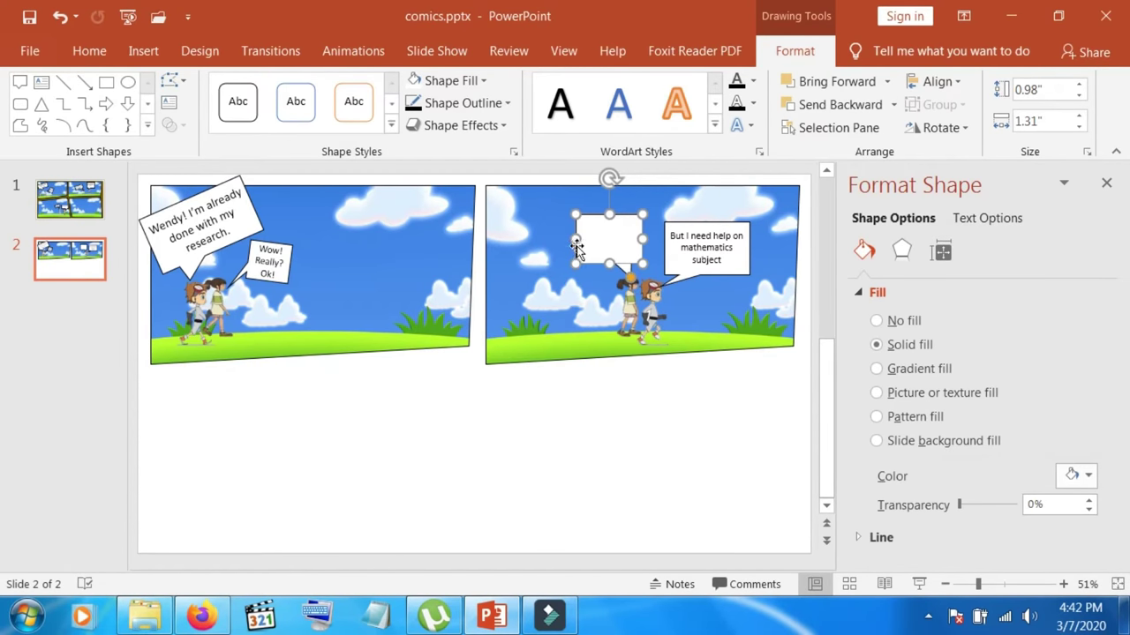
pyautogui.moveTo(576, 214); pyautogui.dragTo(580, 221)
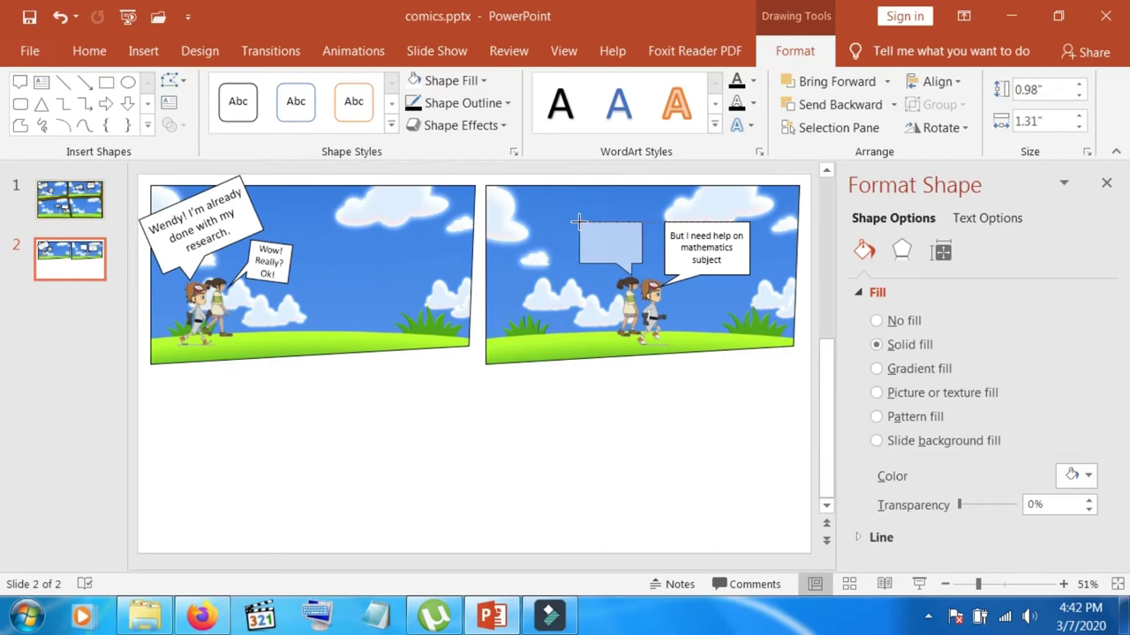
pyautogui.click(600, 242)
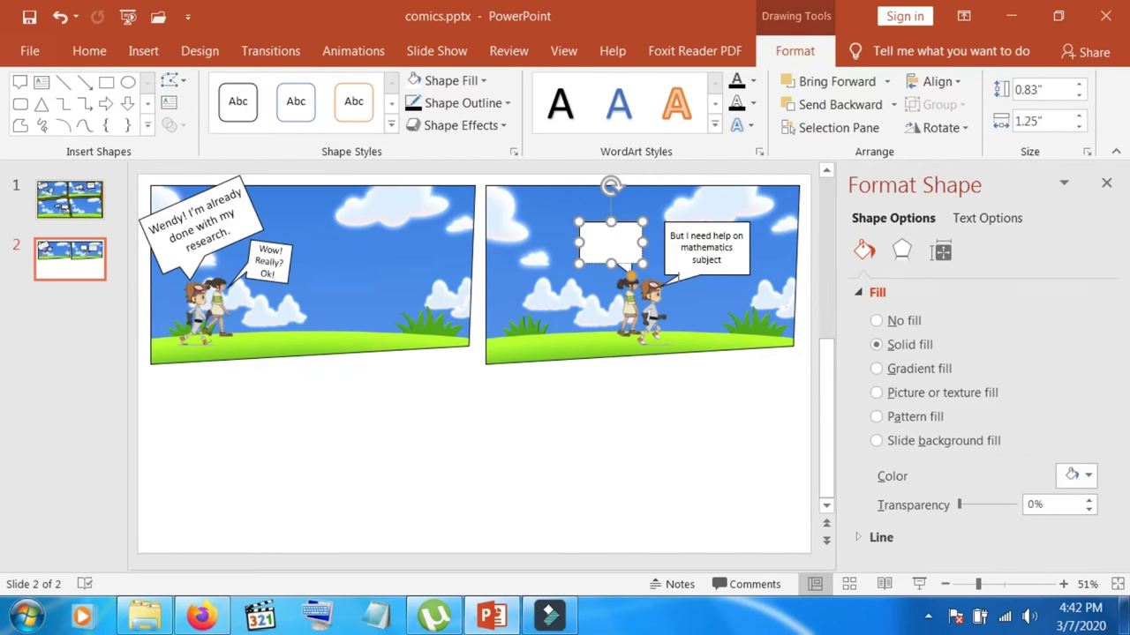
pyautogui.rightClick(624, 253)
pyautogui.press('Escape')
pyautogui.rightClick(608, 246)
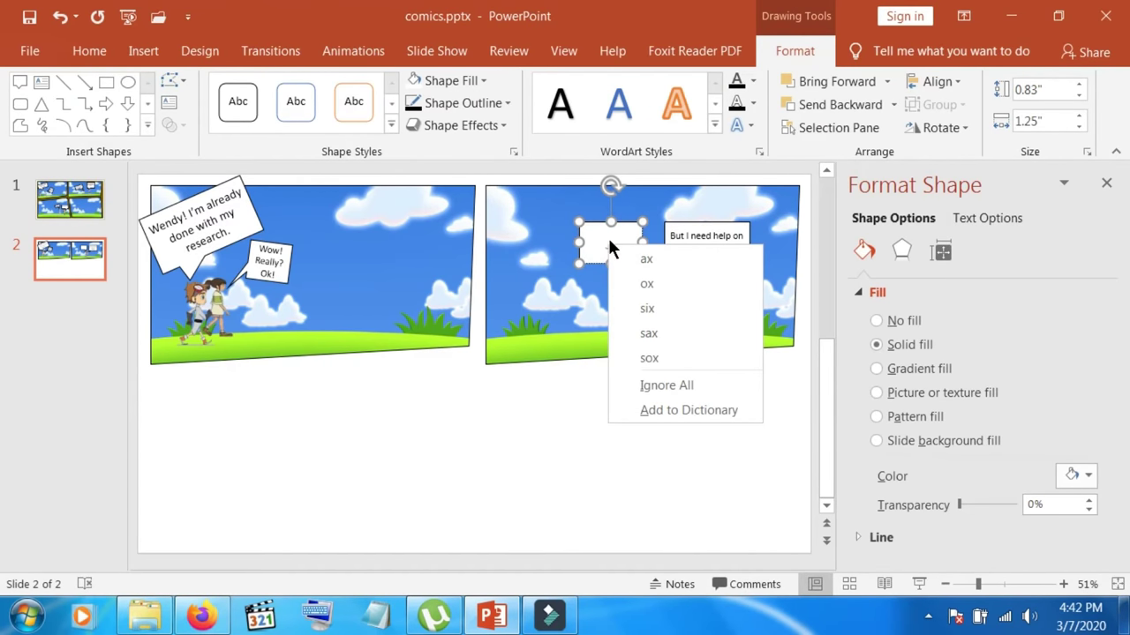
pyautogui.click(608, 240)
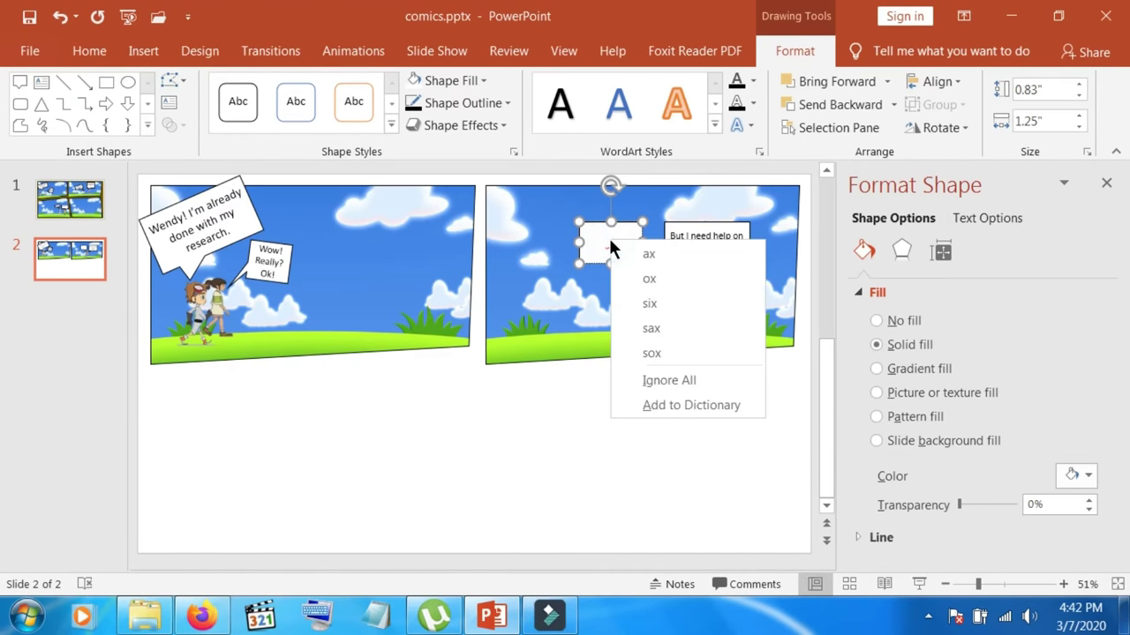
pyautogui.press('Escape')
pyautogui.click(611, 240)
pyautogui.rightClick(612, 240)
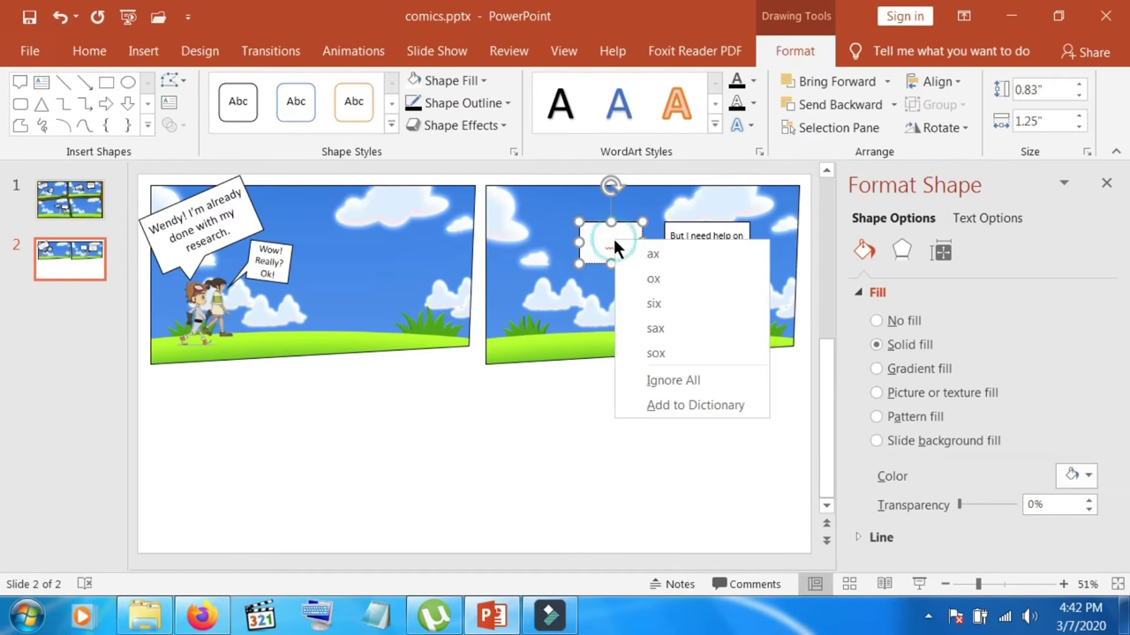
pyautogui.press('Escape')
pyautogui.click(613, 239)
pyautogui.rightClick(613, 239)
pyautogui.press('Escape')
# Set the bubble's font size to 14 and delete its stray letters
pyautogui.doubleClick(612, 240)
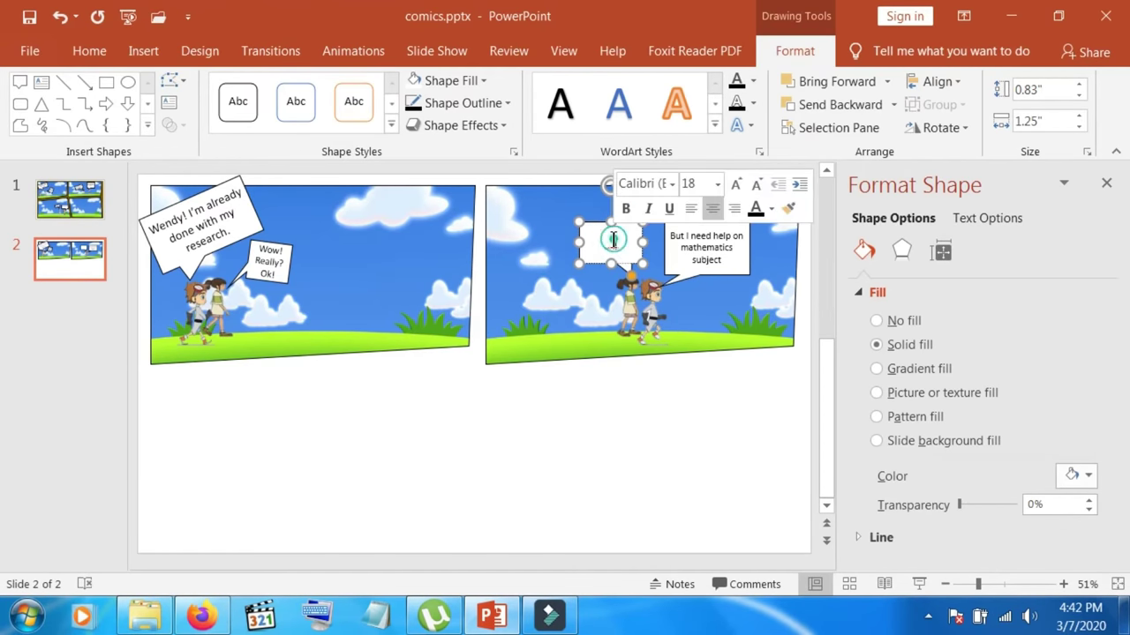
pyautogui.click(716, 183)
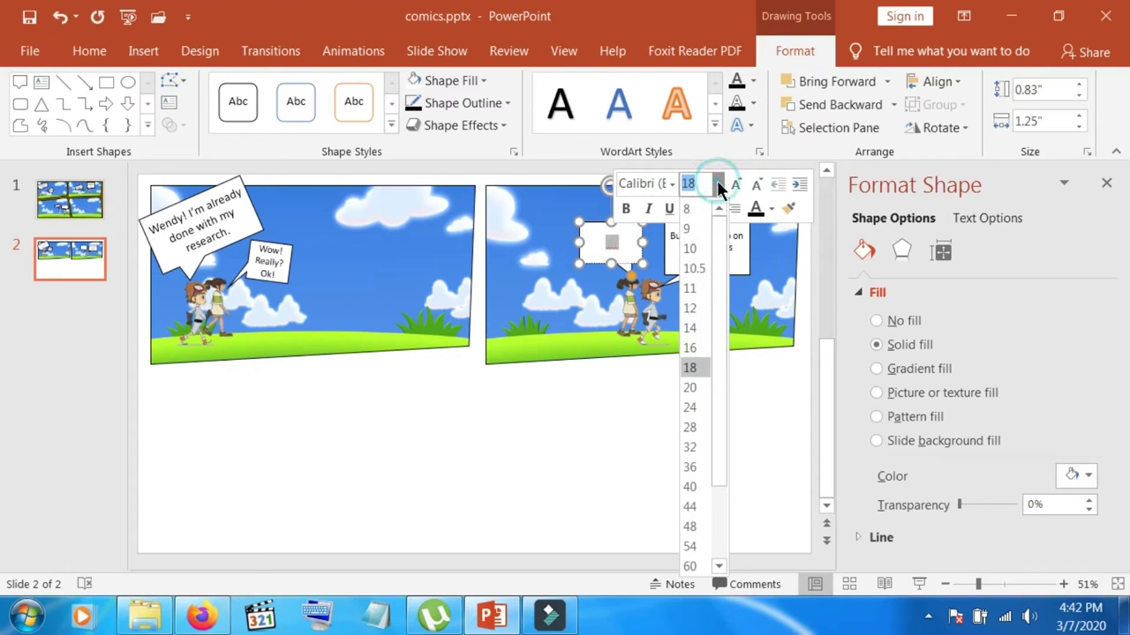
pyautogui.click(688, 332)
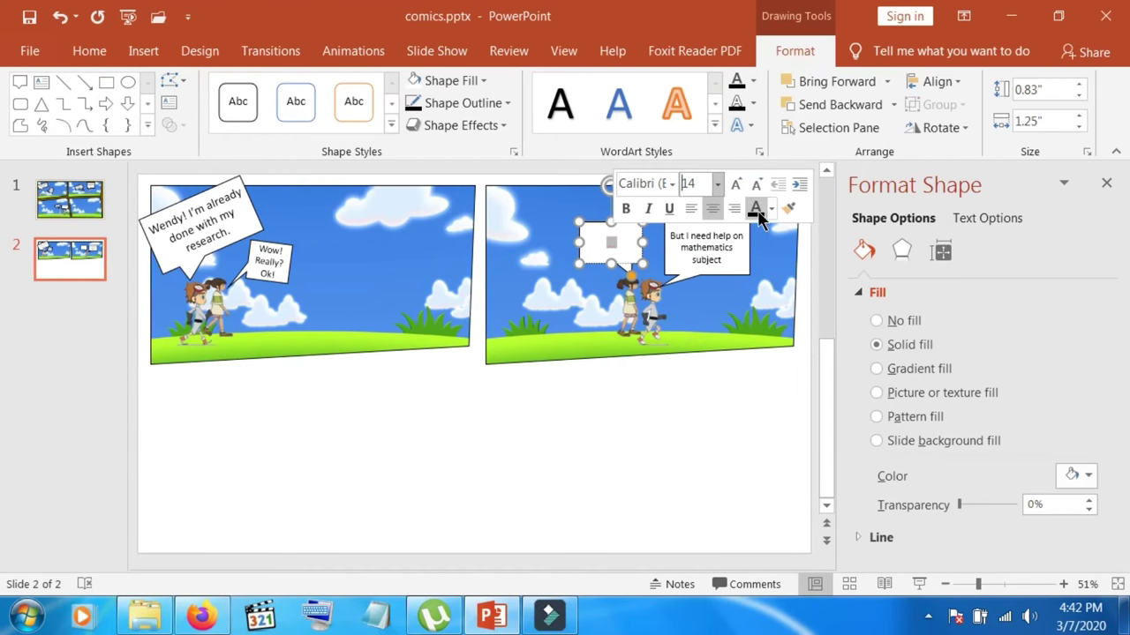
pyautogui.write('zx')
pyautogui.press('BackSpace')
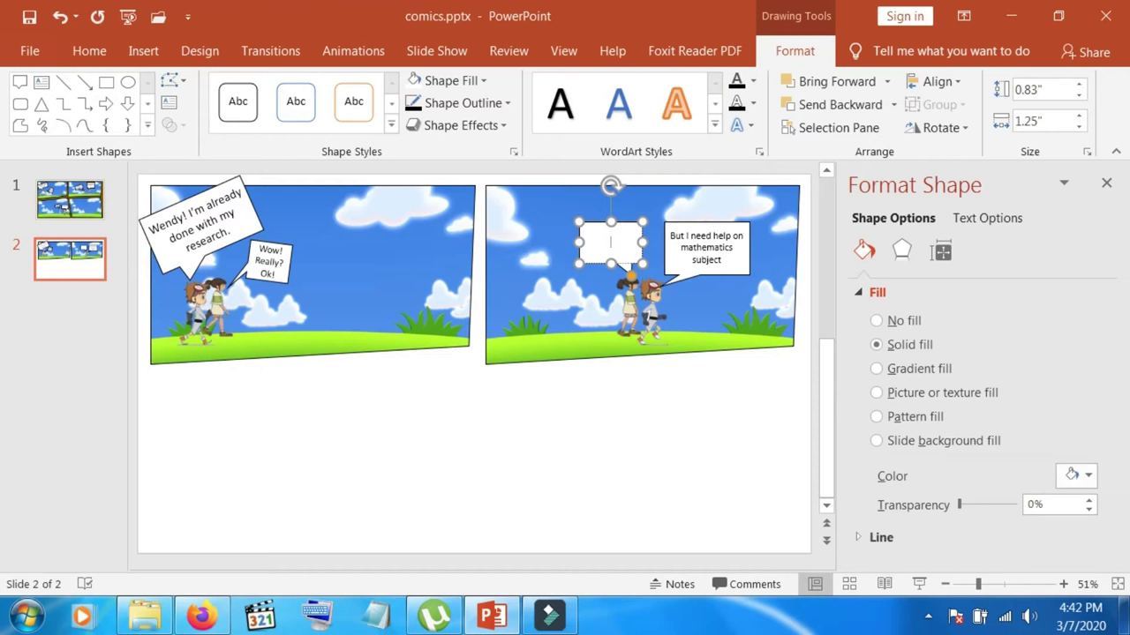
# Type 'What math do need to improve?' into the girl's bubble and nudge it into place
pyautogui.write('What math do ne')
pyautogui.write('ed to improve')
pyautogui.write('?')
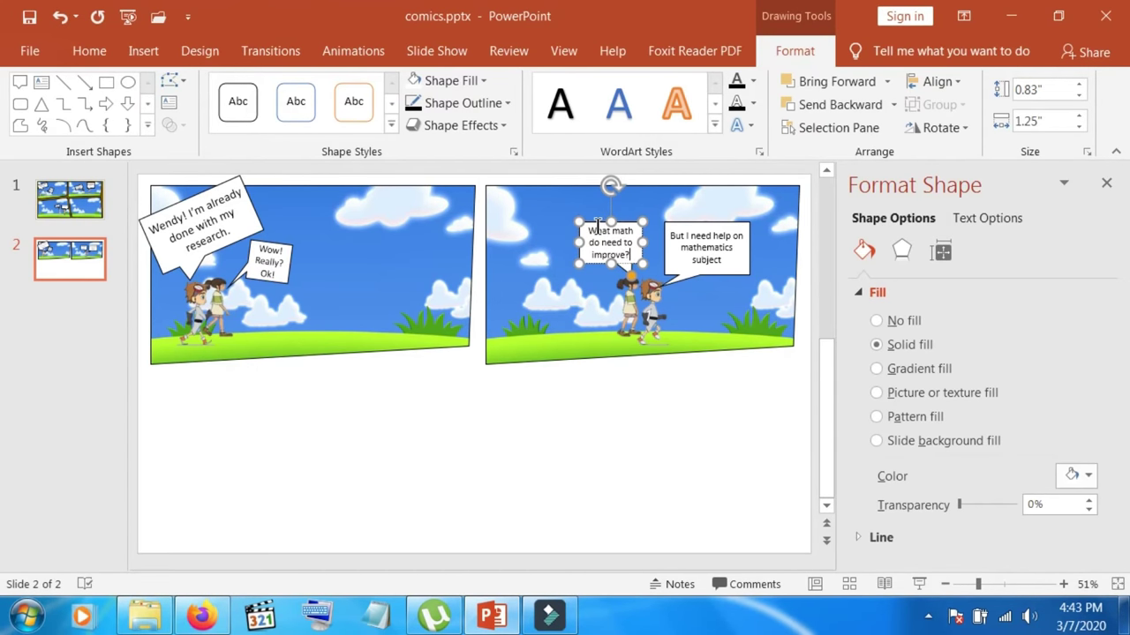
pyautogui.moveTo(599, 225); pyautogui.dragTo(594, 229)
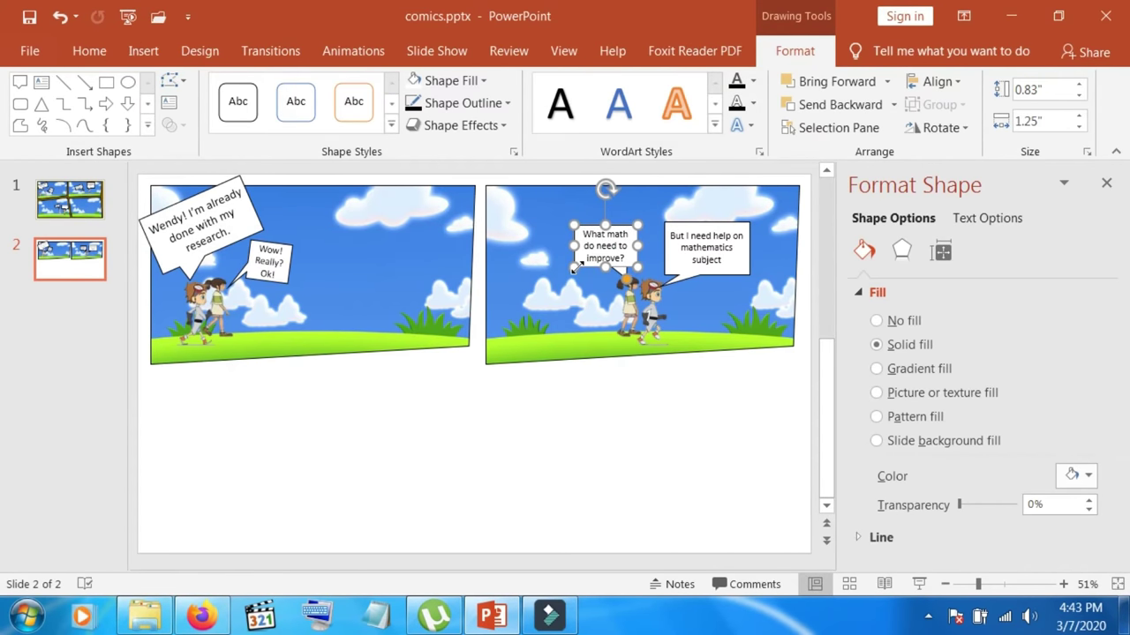
pyautogui.click(549, 387)
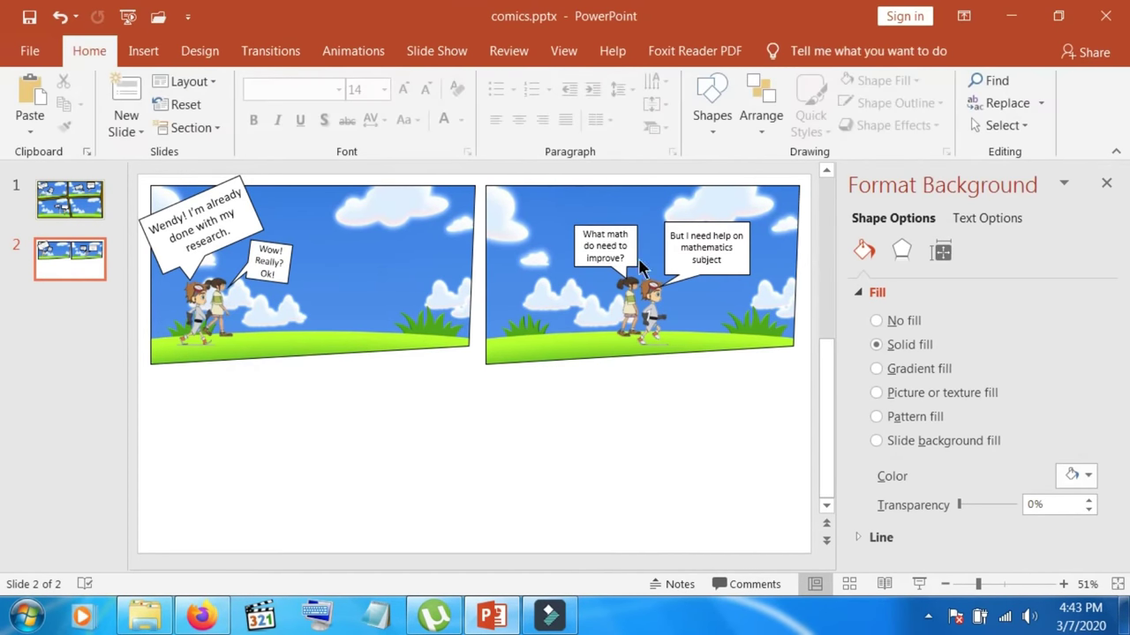
pyautogui.click(593, 248)
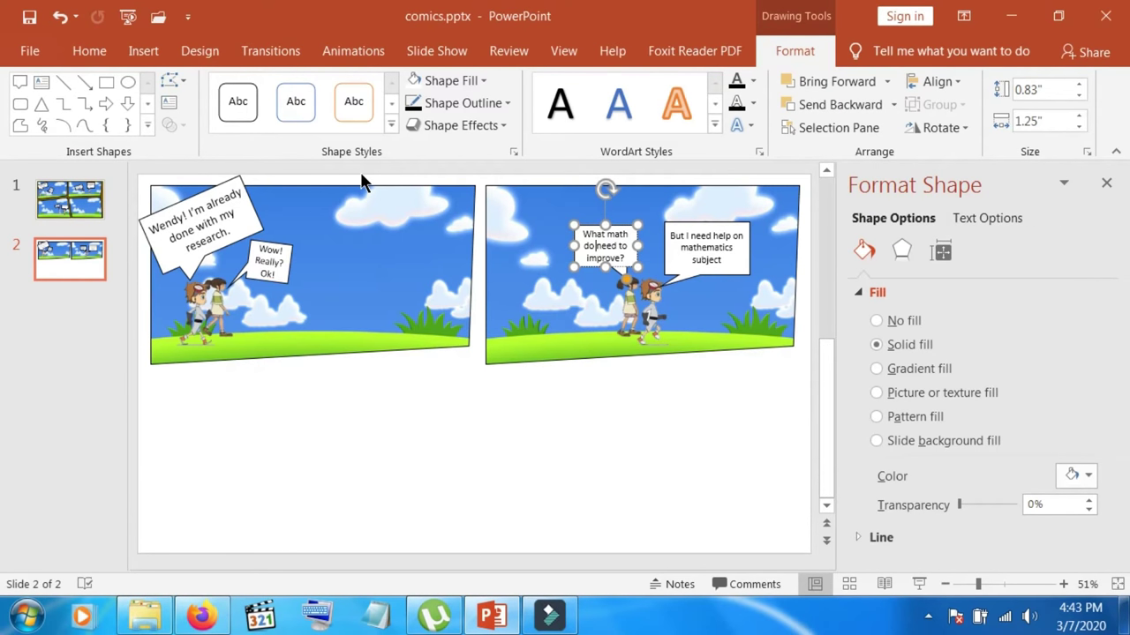
# Copy the second panel's picture, then select the first sky panel
pyautogui.click(522, 348)
pyautogui.rightClick(522, 349)
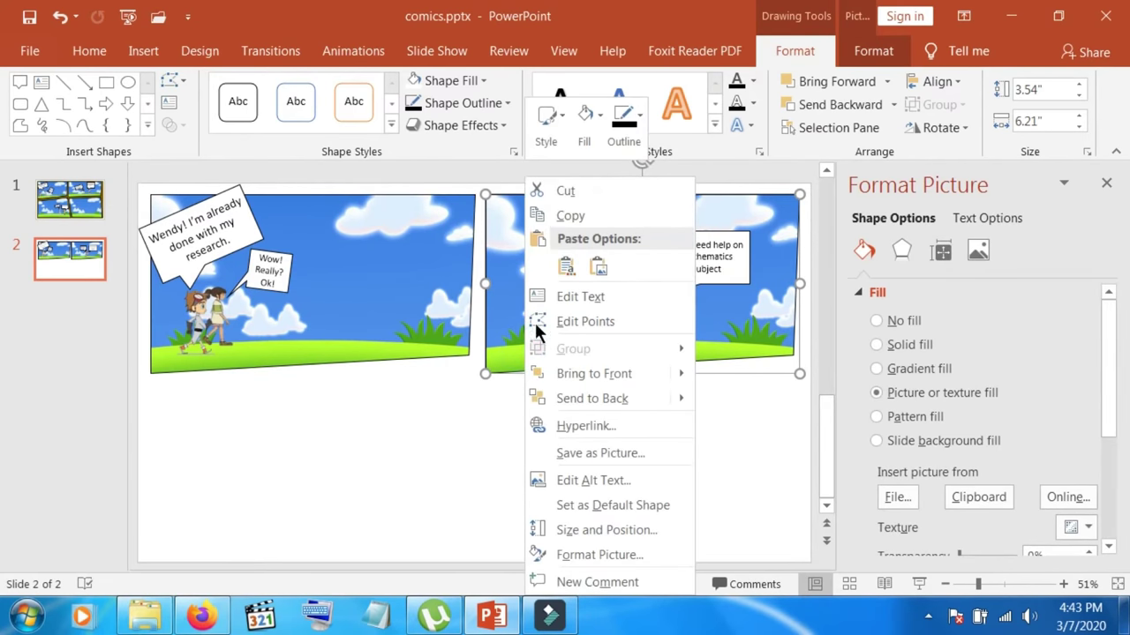
pyautogui.click(596, 215)
pyautogui.click(278, 438)
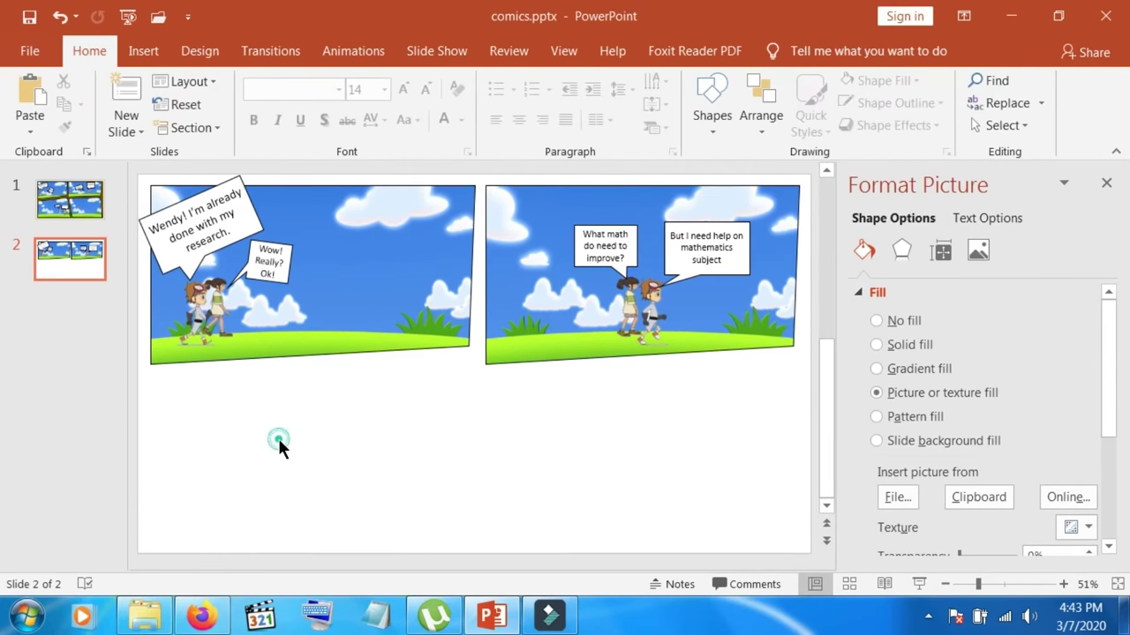
# Paste a copy of the sky panel and position it below the first panel, bottom-left
pyautogui.rightClick(278, 438)
pyautogui.click(320, 264)
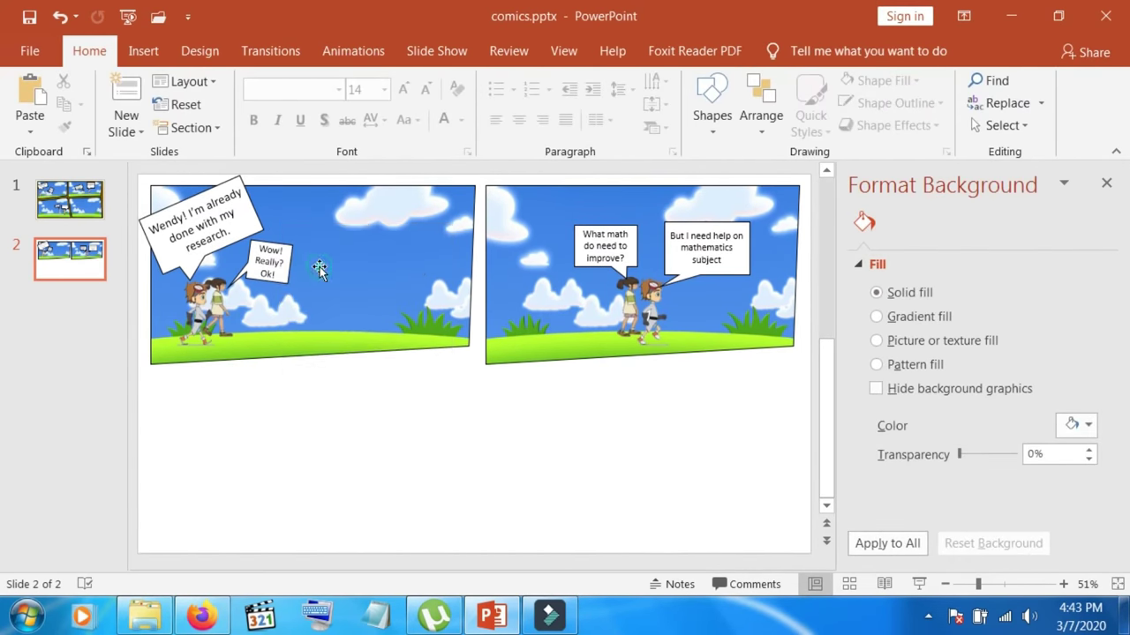
pyautogui.moveTo(664, 293); pyautogui.dragTo(319, 469)
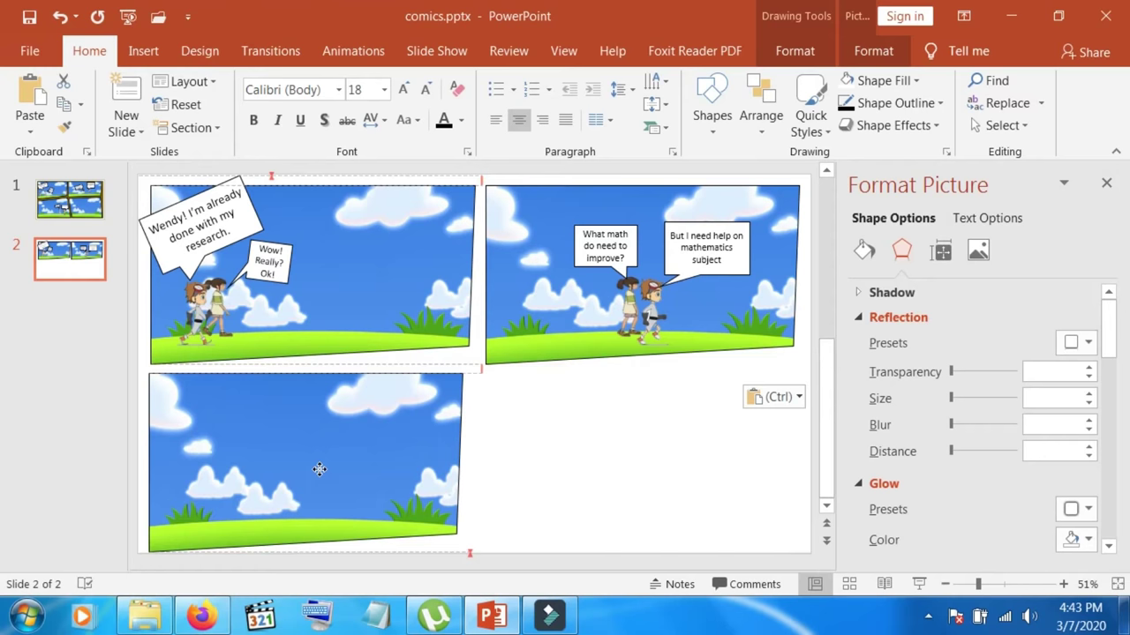
pyautogui.moveTo(319, 469); pyautogui.dragTo(315, 469)
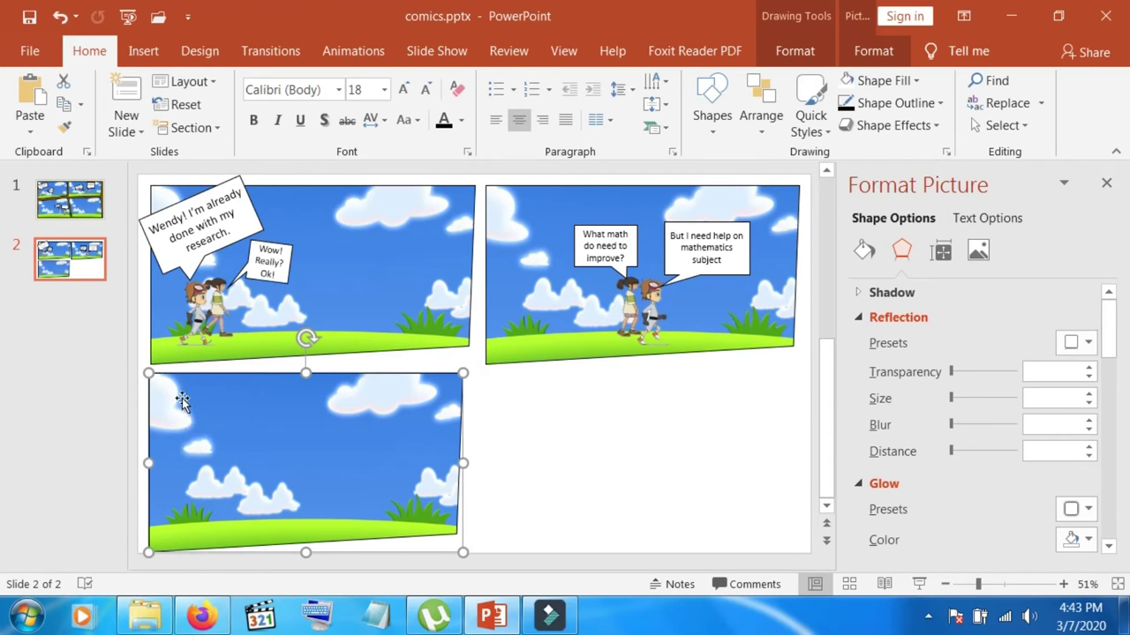
pyautogui.moveTo(153, 376)
pyautogui.mouseDown()
pyautogui.moveTo(152, 388)
pyautogui.moveTo(151, 377)
pyautogui.mouseUp()
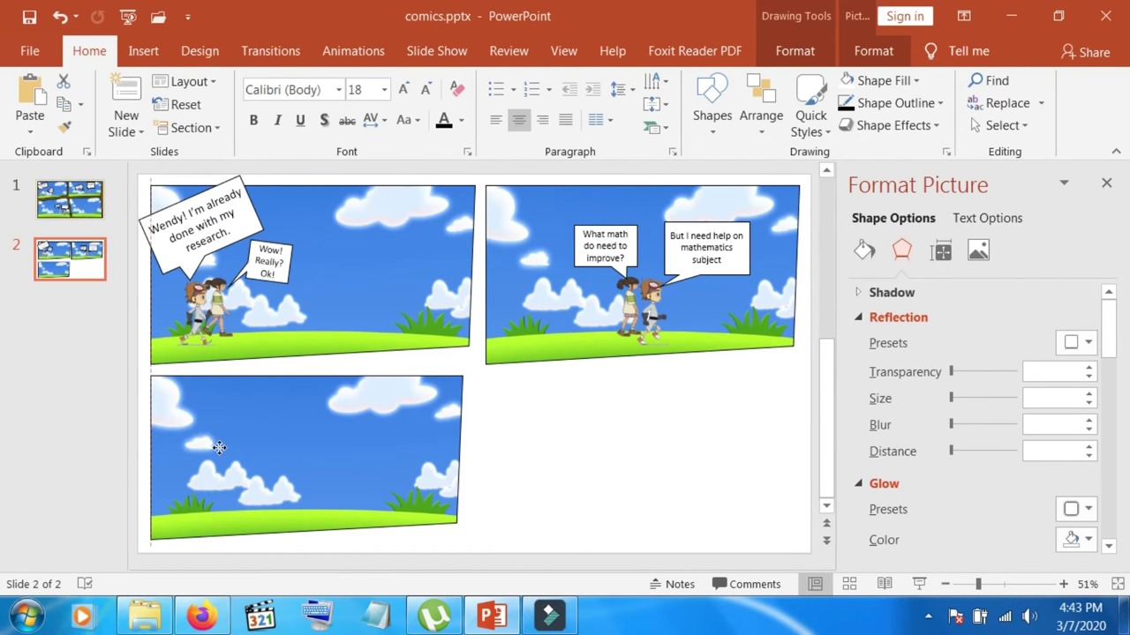
pyautogui.moveTo(219, 448); pyautogui.dragTo(218, 454)
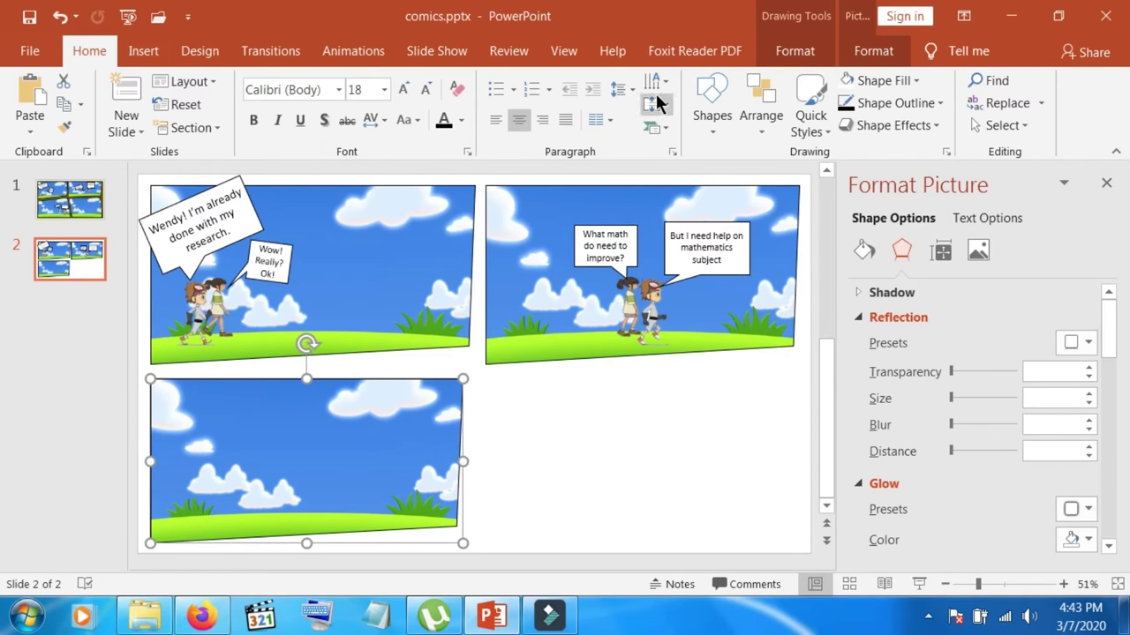
pyautogui.click(803, 50)
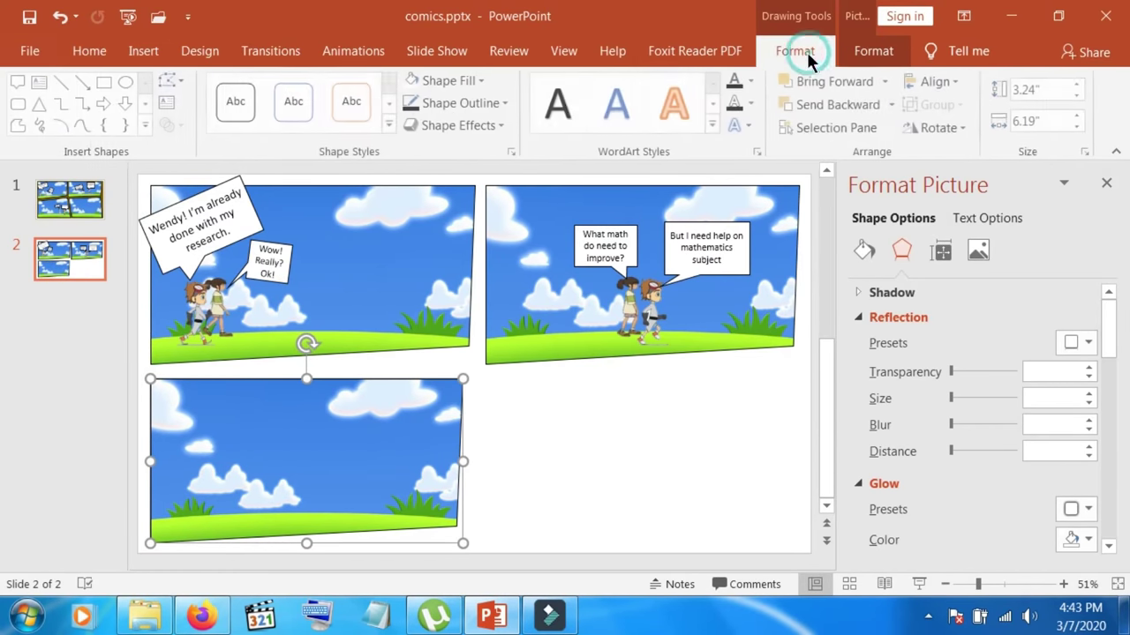
# Use Edit Points to slant the bottom-left panel's top edge upward to the right (3.6" by 6.19")
pyautogui.click(178, 79)
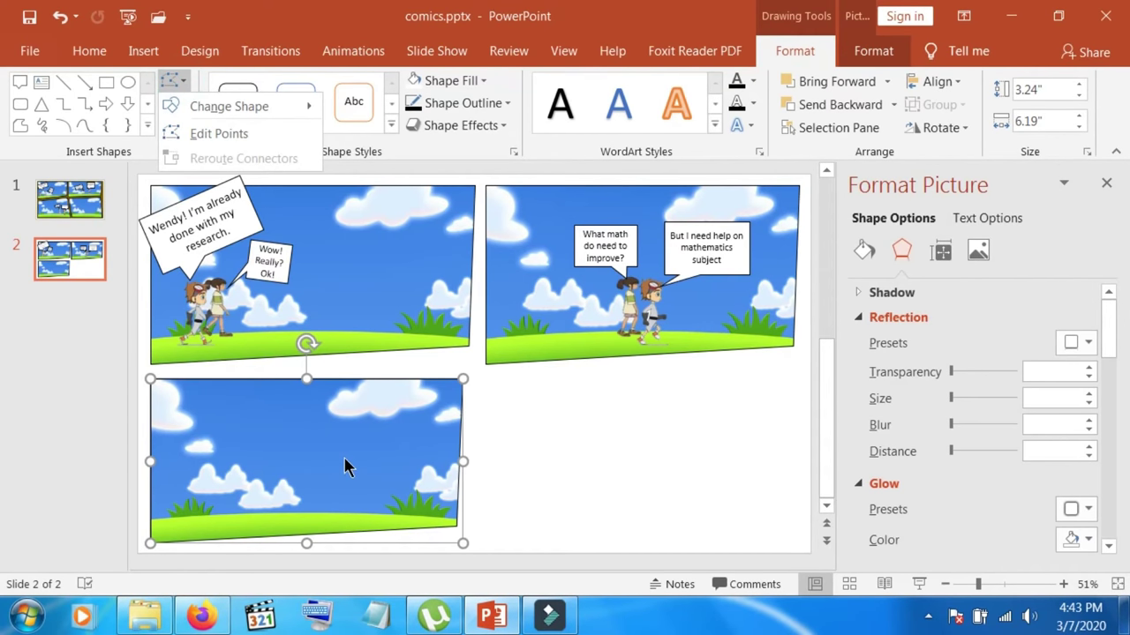
pyautogui.click(257, 133)
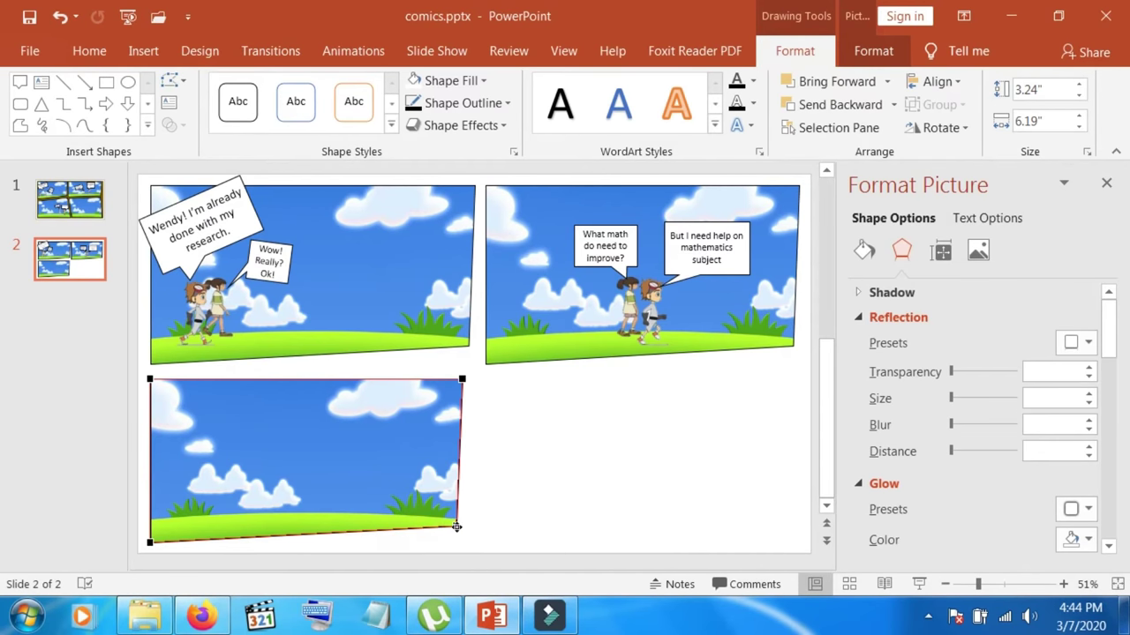
pyautogui.moveTo(456, 528); pyautogui.dragTo(457, 542)
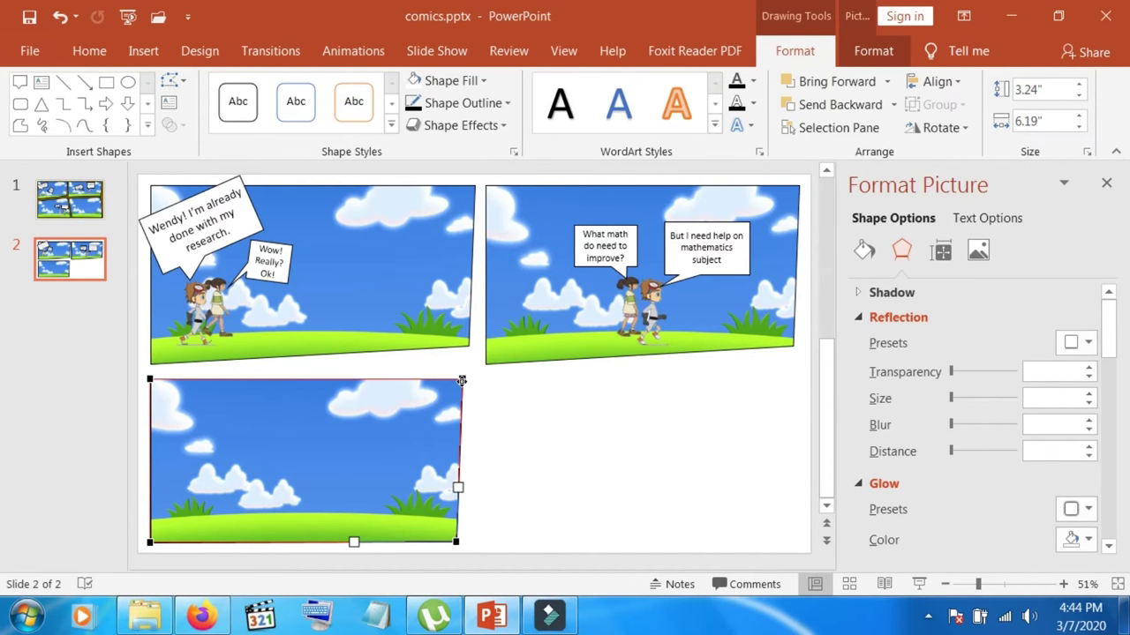
pyautogui.moveTo(461, 381); pyautogui.dragTo(462, 368)
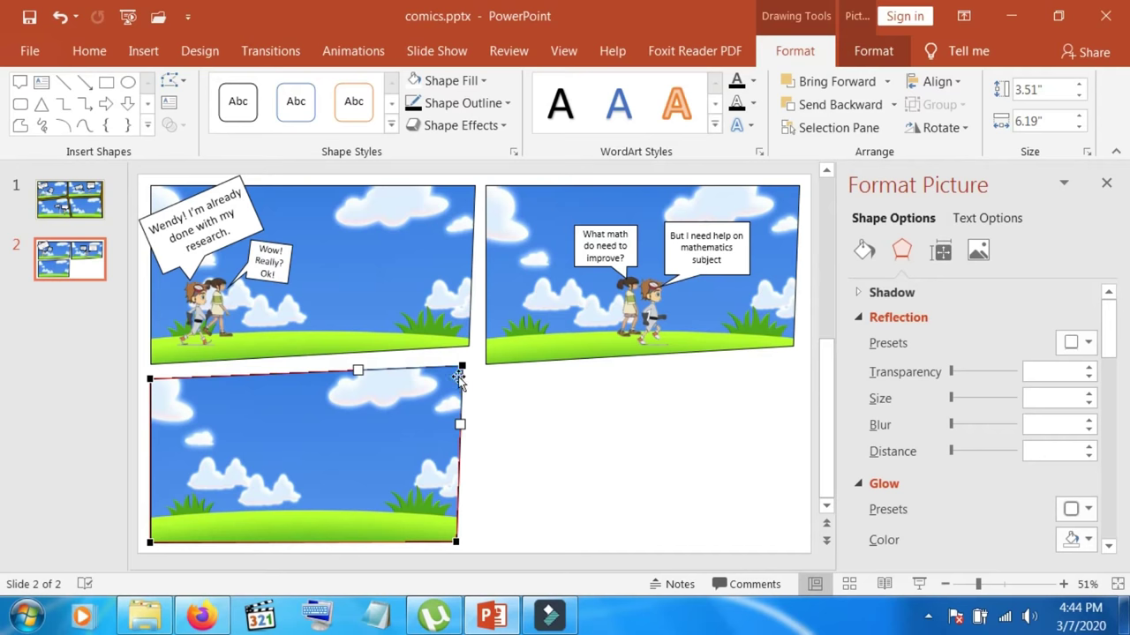
pyautogui.moveTo(461, 366); pyautogui.dragTo(462, 362)
pyautogui.click(535, 451)
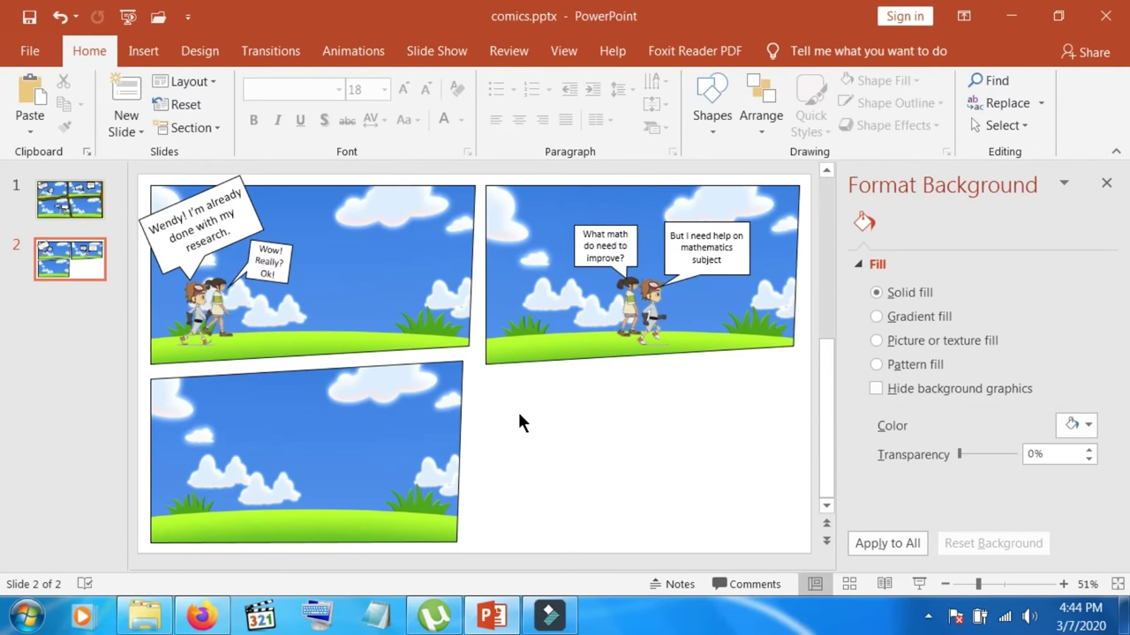
pyautogui.click(318, 424)
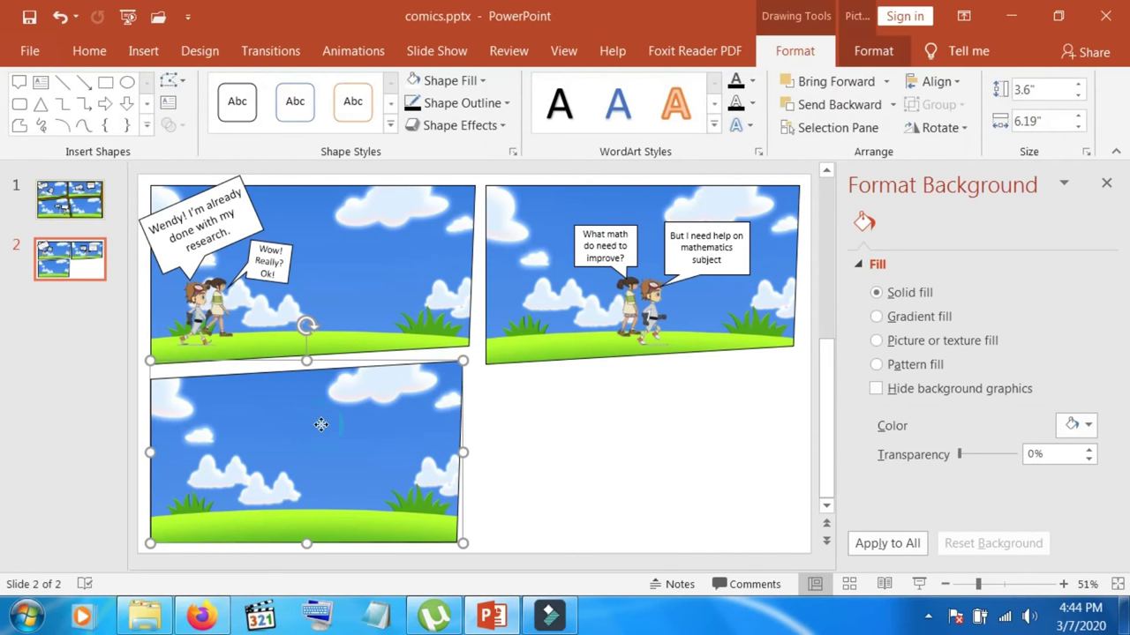
# Insert Picture5.png and stand the boy, shrunk to 1.97" tall, on the bottom-left panel's grass
pyautogui.click(143, 53)
pyautogui.click(152, 103)
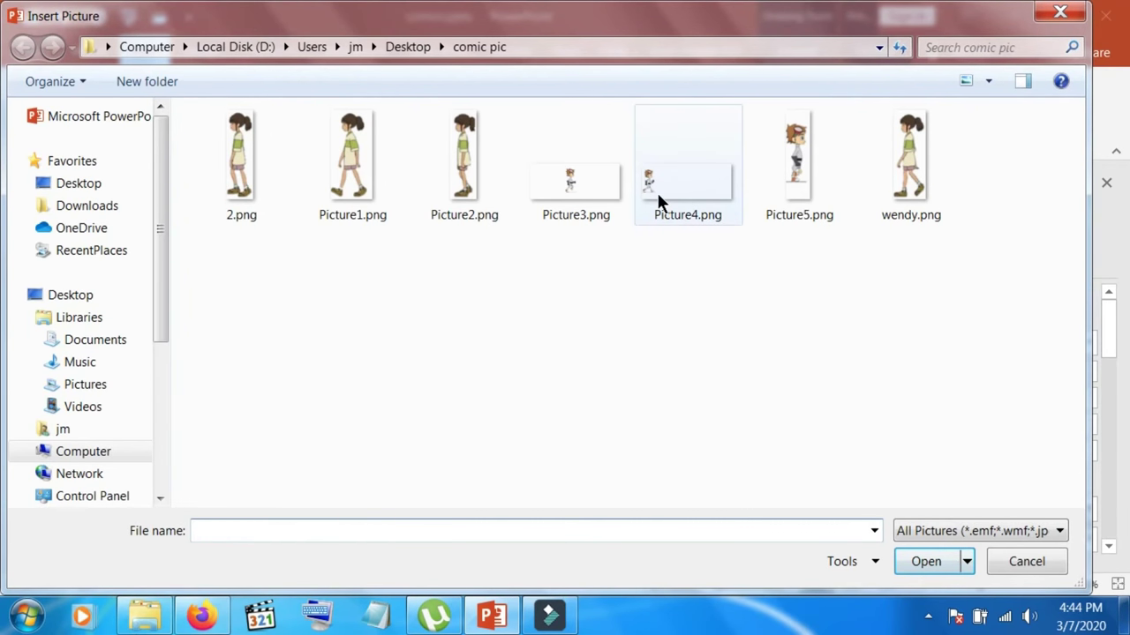
pyautogui.click(785, 161)
pyautogui.click(916, 572)
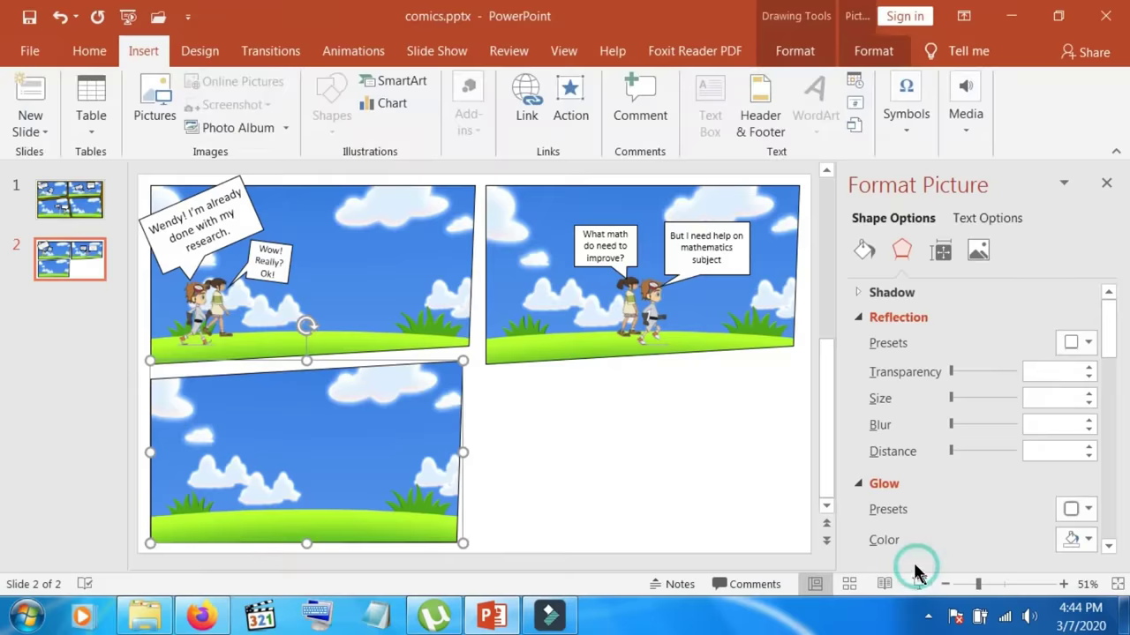
pyautogui.moveTo(475, 385)
pyautogui.mouseDown()
pyautogui.moveTo(322, 470)
pyautogui.moveTo(343, 497)
pyautogui.mouseUp()
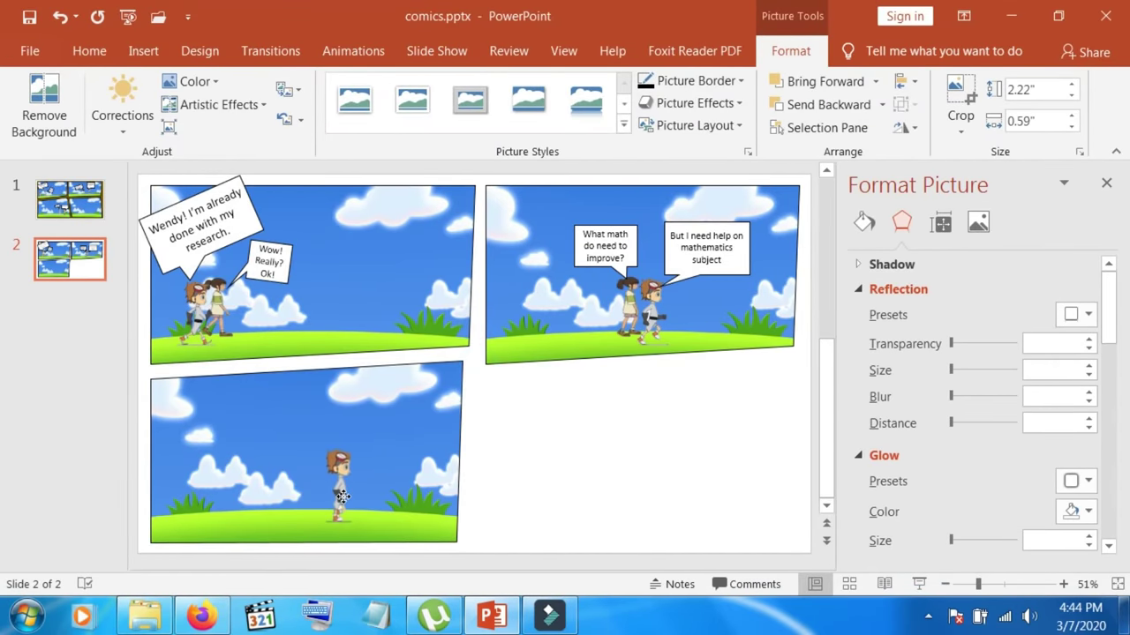
pyautogui.moveTo(342, 497); pyautogui.dragTo(343, 497)
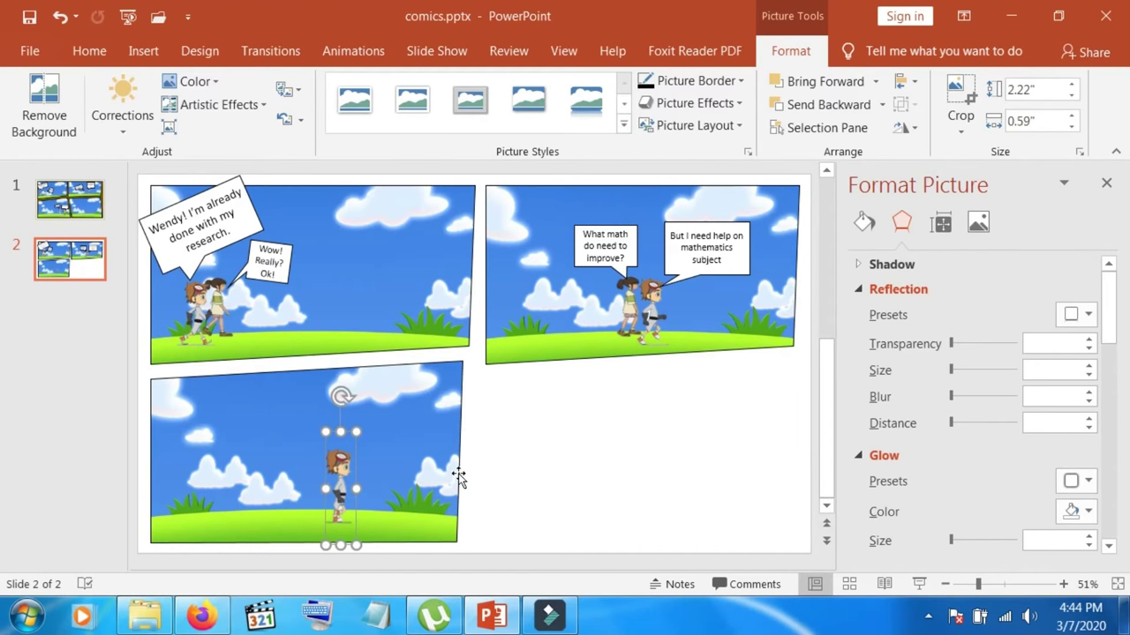
pyautogui.moveTo(340, 433); pyautogui.dragTo(341, 444)
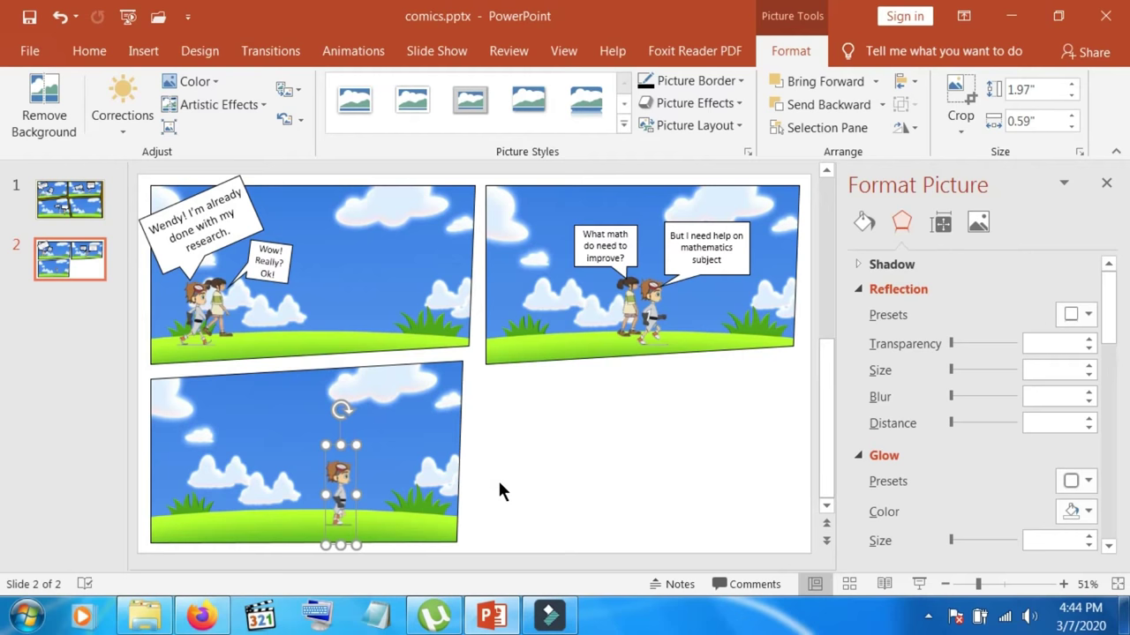
pyautogui.click(142, 50)
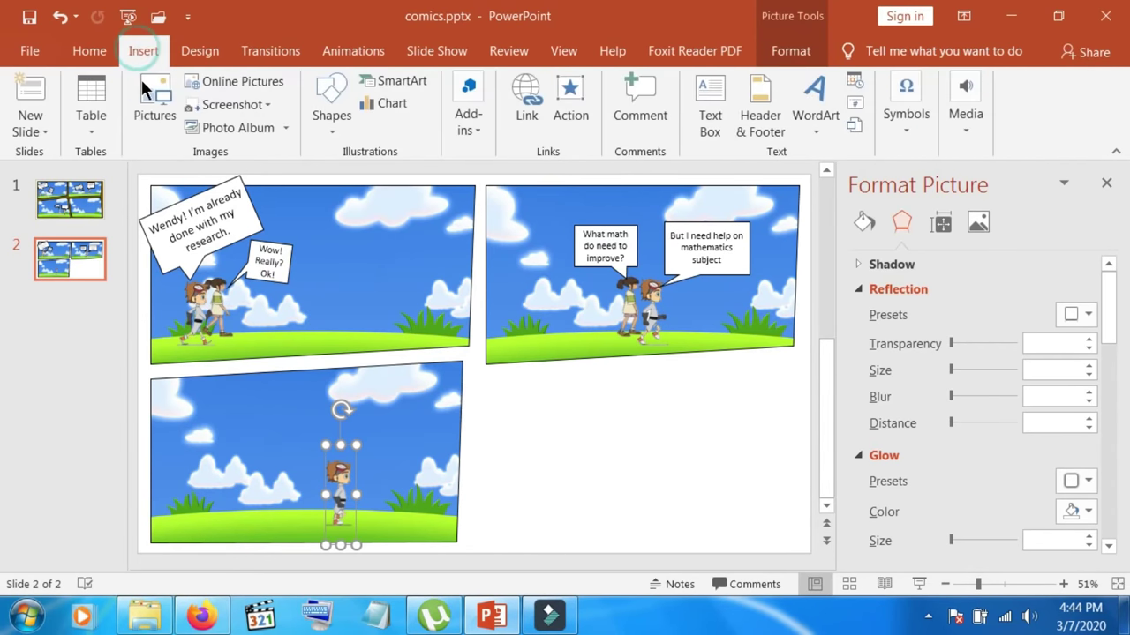
# Insert Picture2.png, flip the girl horizontally, shrink her, and move her into the bottom-left panel
pyautogui.click(155, 97)
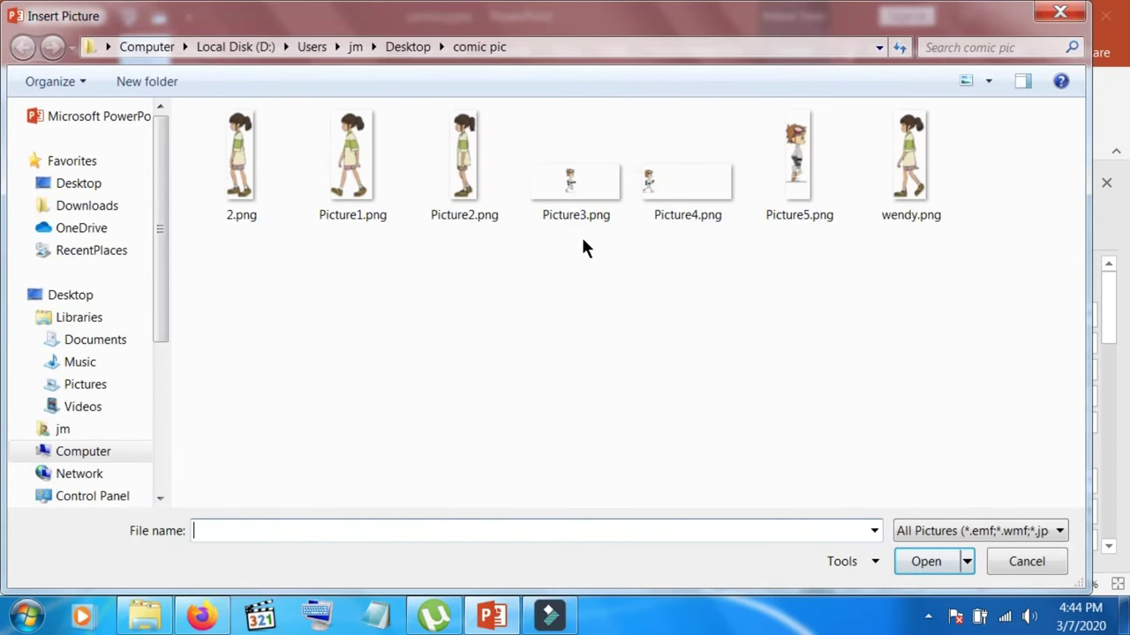
pyautogui.click(455, 188)
pyautogui.click(940, 563)
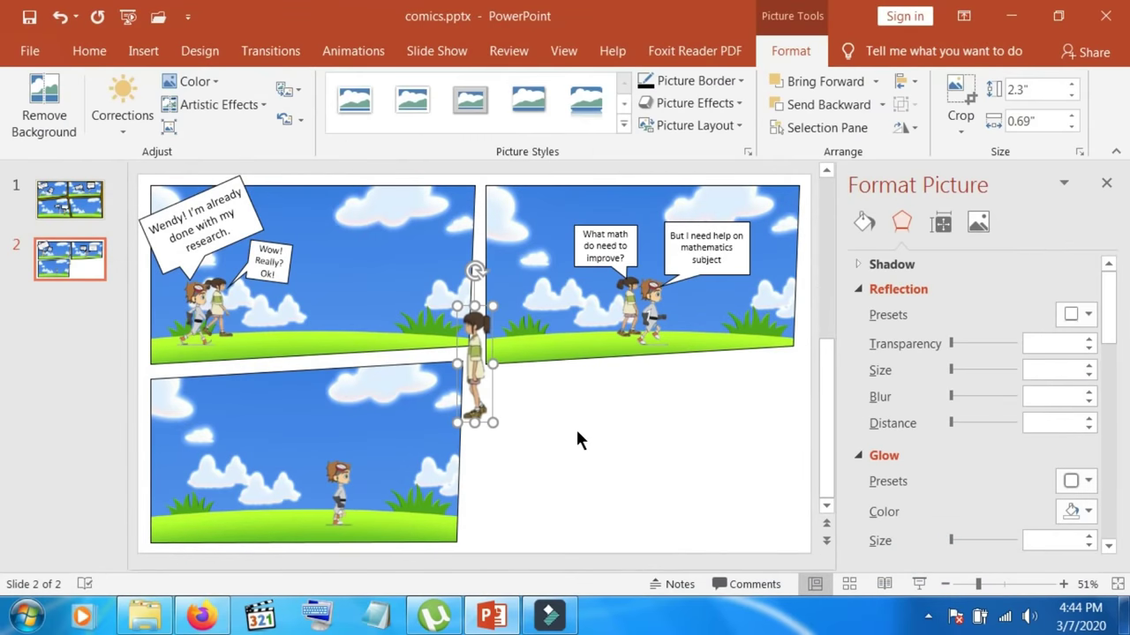
pyautogui.click(904, 132)
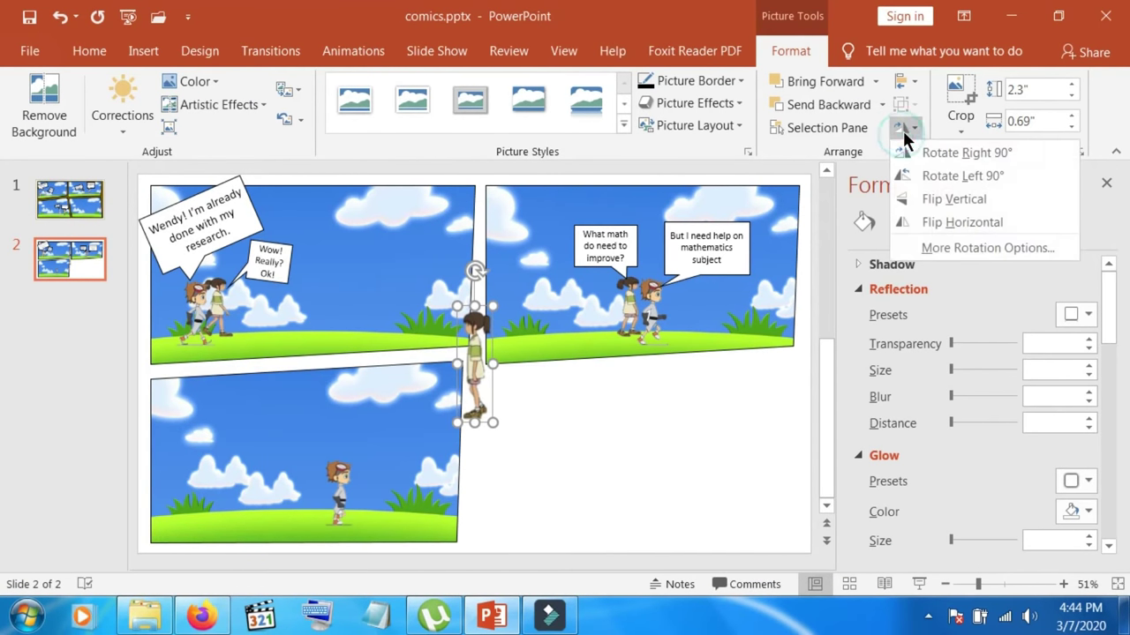
pyautogui.click(935, 222)
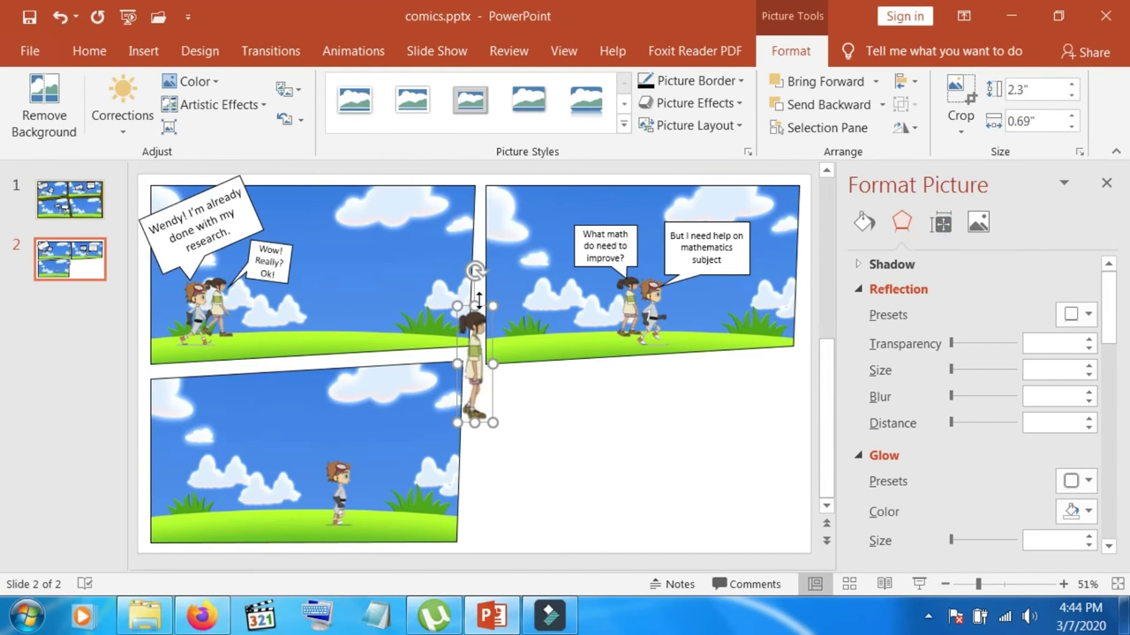
pyautogui.moveTo(475, 305); pyautogui.dragTo(475, 351)
pyautogui.moveTo(472, 395)
pyautogui.mouseDown()
pyautogui.moveTo(306, 476)
pyautogui.moveTo(356, 492)
pyautogui.mouseUp()
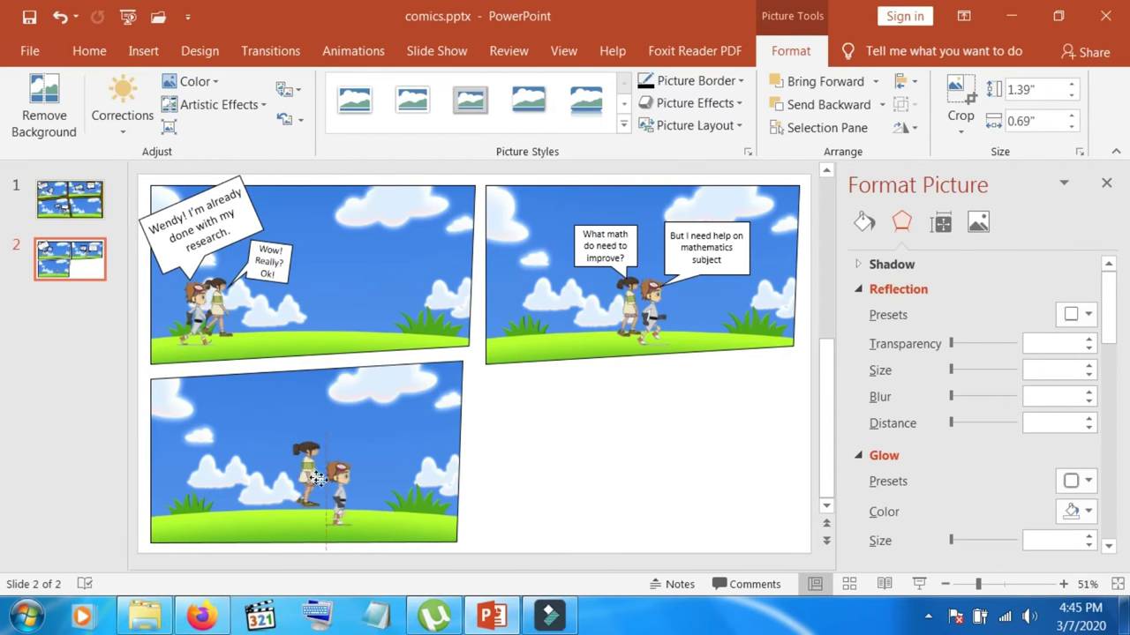
pyautogui.moveTo(356, 491); pyautogui.dragTo(359, 493)
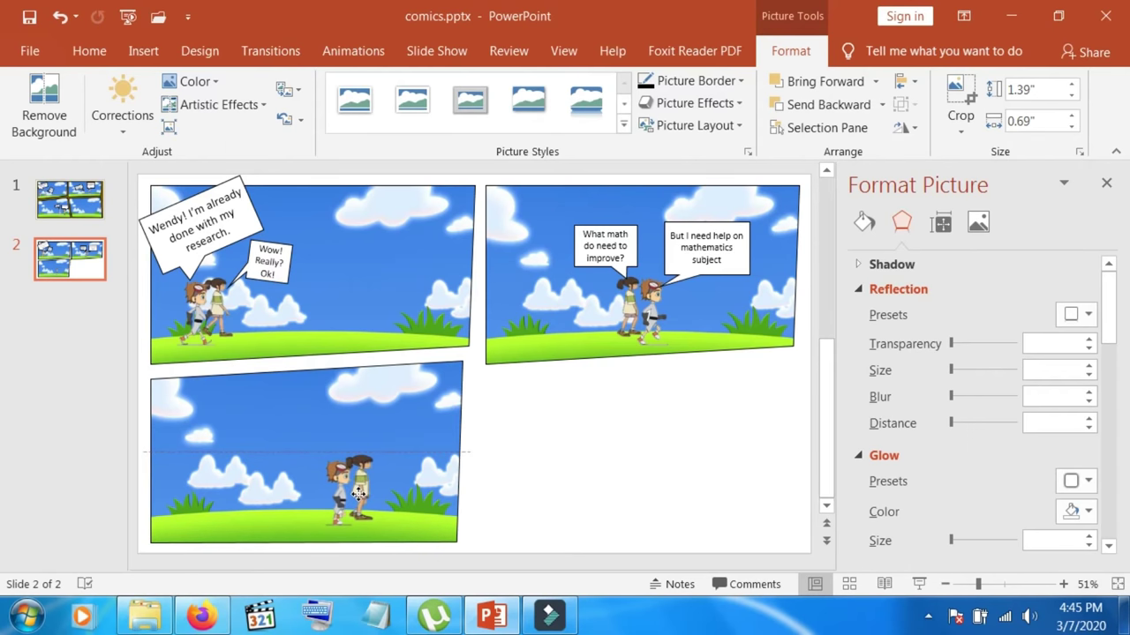
# Send the bottom-left panel and the girl picture to the back to sort the layering
pyautogui.click(432, 420)
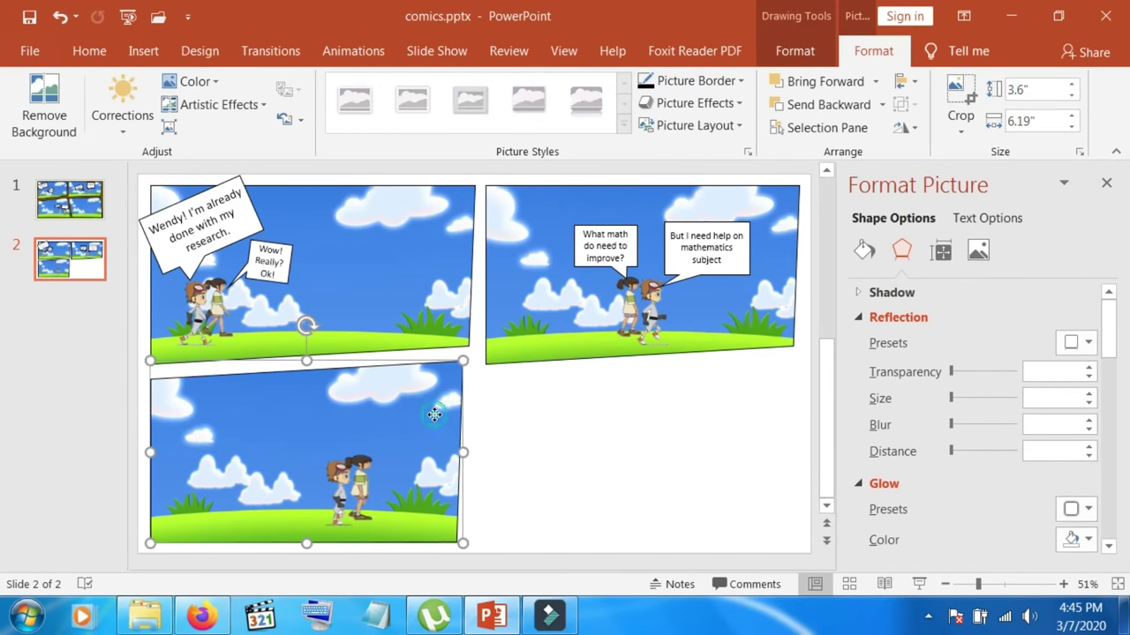
pyautogui.rightClick(435, 422)
pyautogui.click(476, 399)
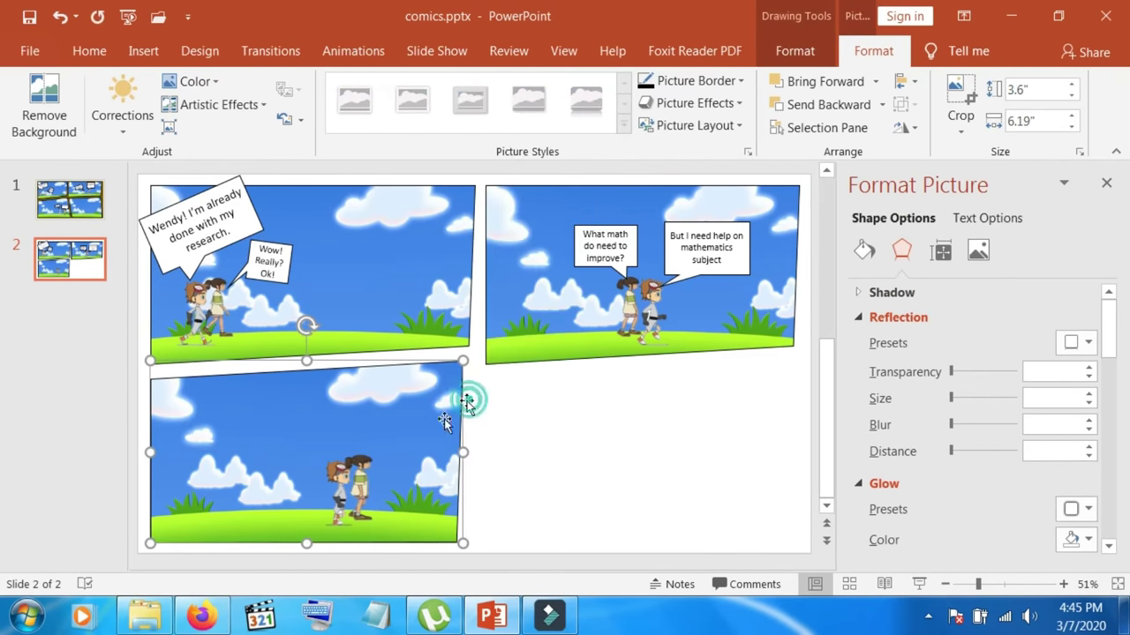
pyautogui.click(355, 492)
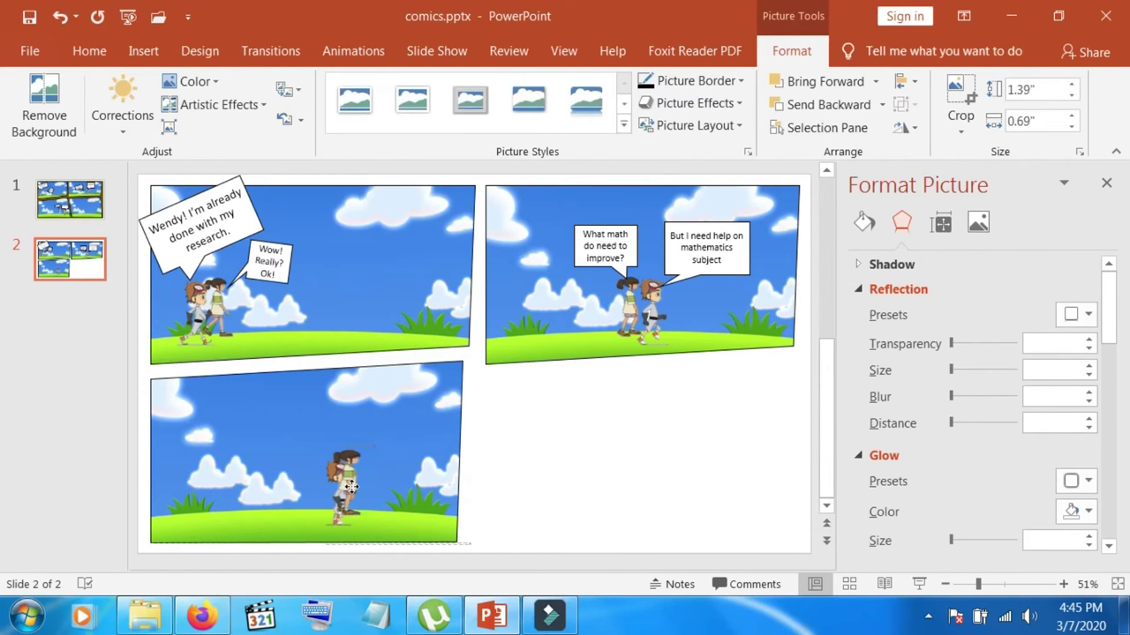
pyautogui.moveTo(356, 490); pyautogui.dragTo(547, 474)
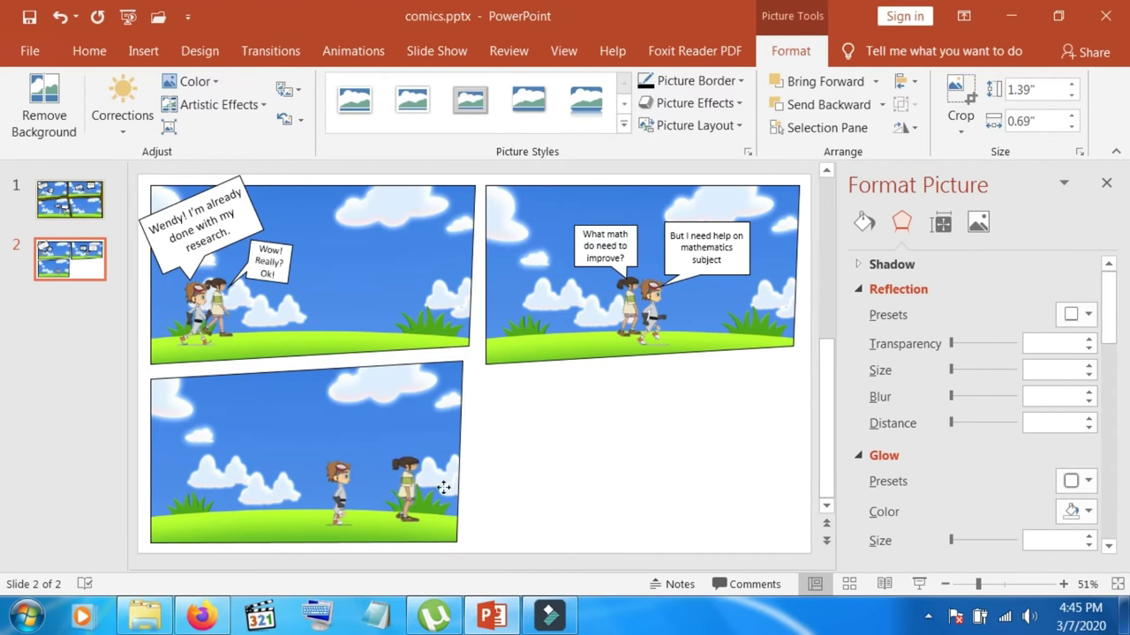
pyautogui.rightClick(546, 469)
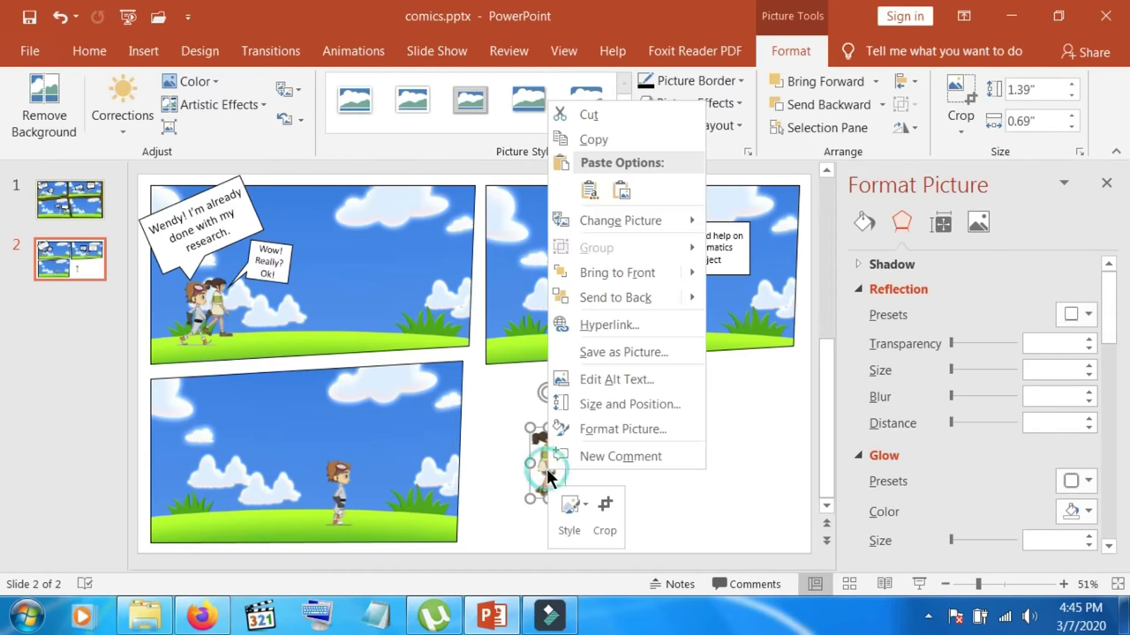
pyautogui.click(601, 297)
# Put the panel behind the characters and settle the girl beside the boy on the grass
pyautogui.moveTo(547, 461); pyautogui.dragTo(510, 459)
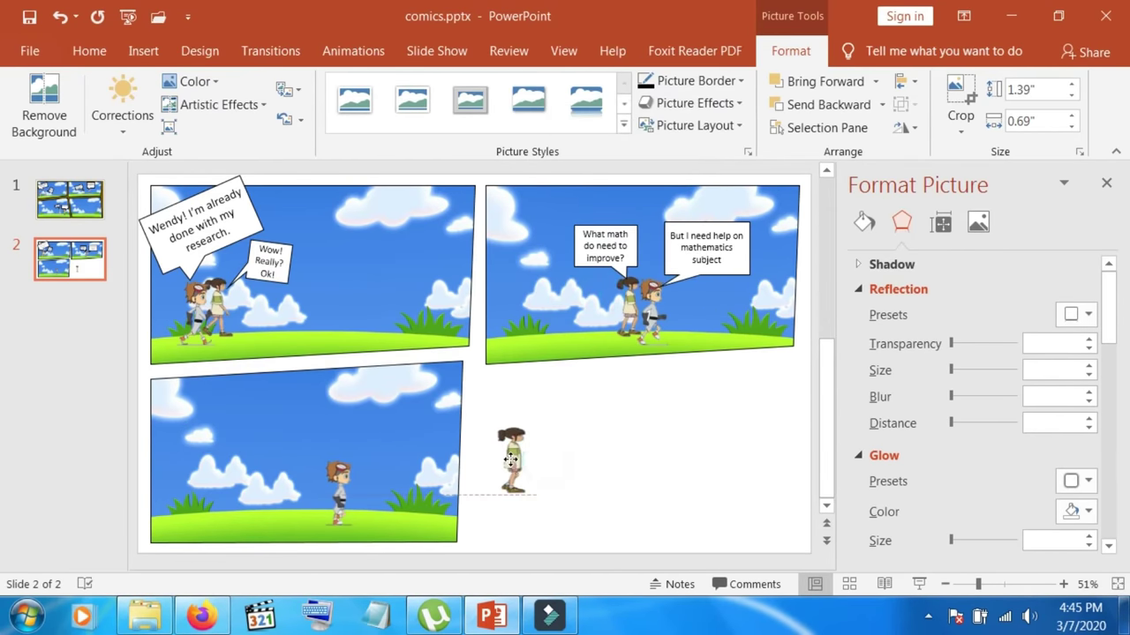
pyautogui.click(448, 452)
pyautogui.rightClick(448, 453)
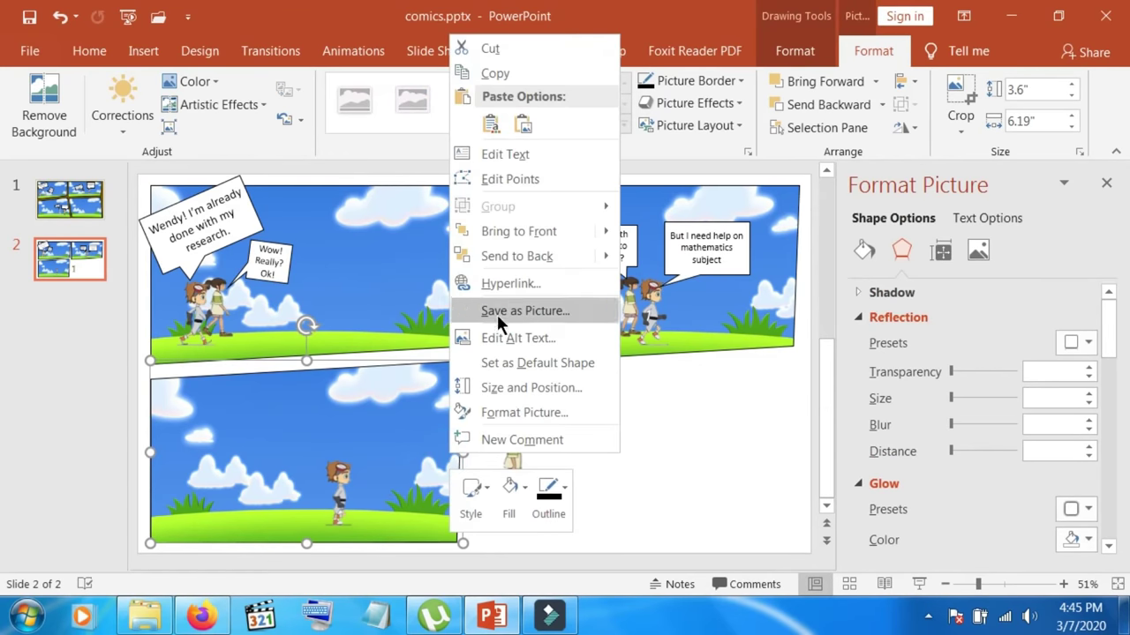
pyautogui.click(510, 255)
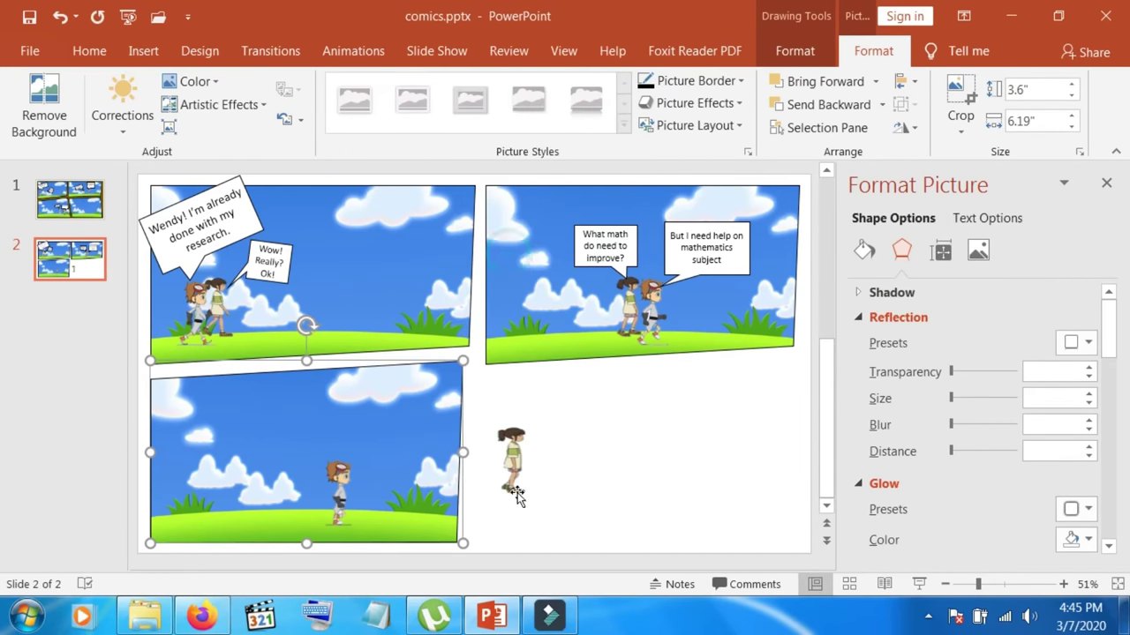
pyautogui.moveTo(517, 496)
pyautogui.mouseDown()
pyautogui.moveTo(338, 492)
pyautogui.moveTo(351, 494)
pyautogui.mouseUp()
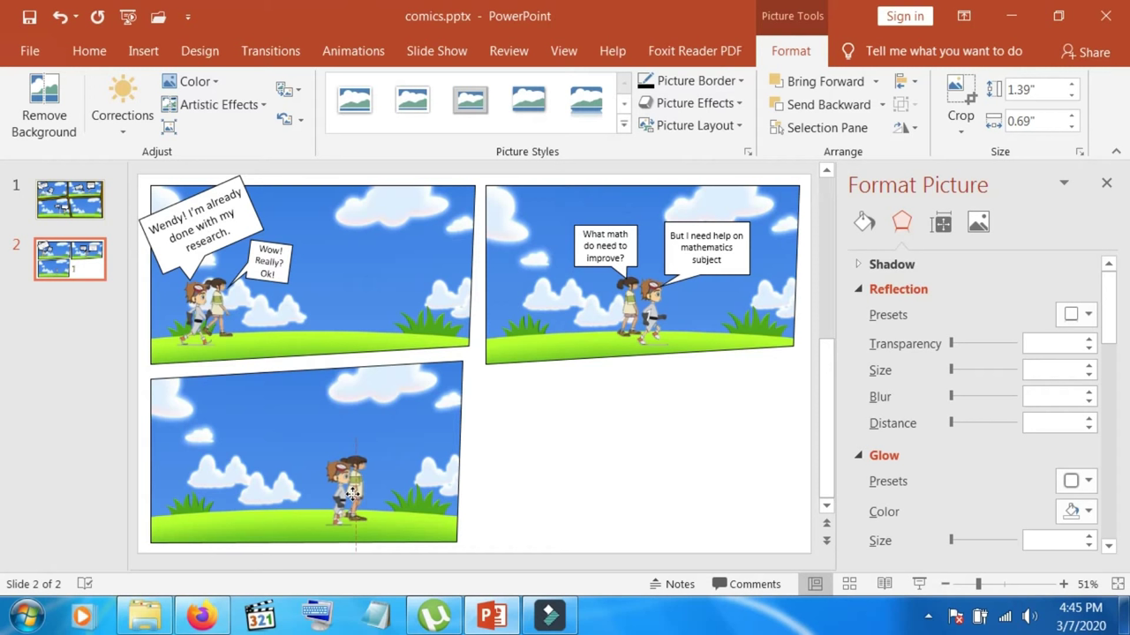
pyautogui.moveTo(353, 493); pyautogui.dragTo(353, 494)
pyautogui.moveTo(352, 493); pyautogui.dragTo(356, 497)
pyautogui.click(537, 518)
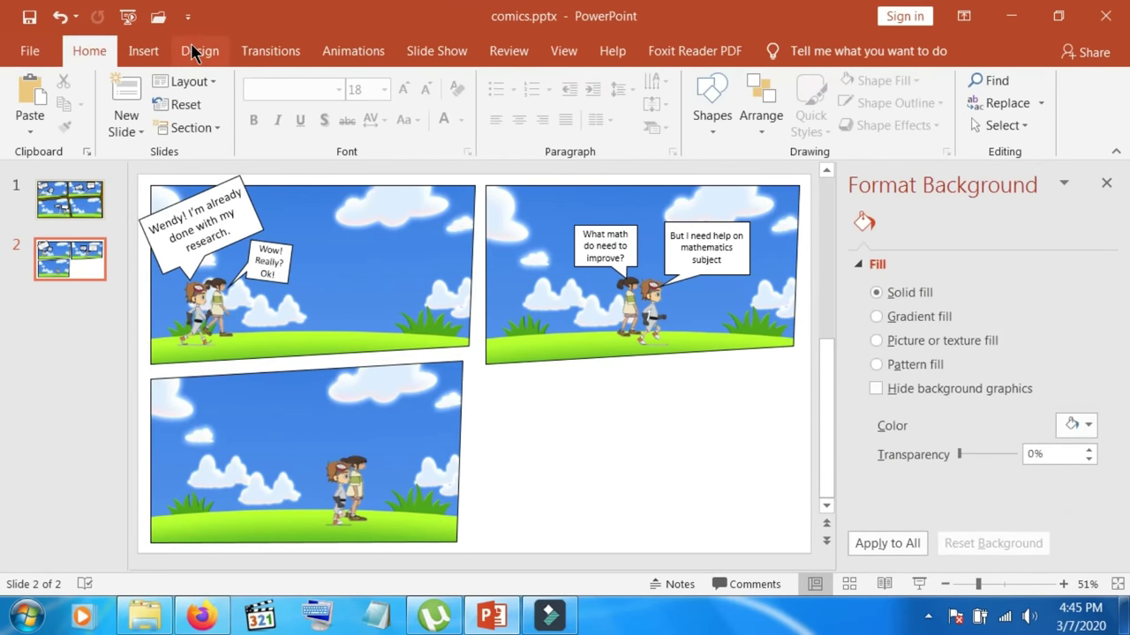
pyautogui.click(165, 50)
# Draw a callout bubble, 0.76" by 0.88", above the bottom-left characters and fill it white
pyautogui.click(332, 121)
pyautogui.click(319, 172)
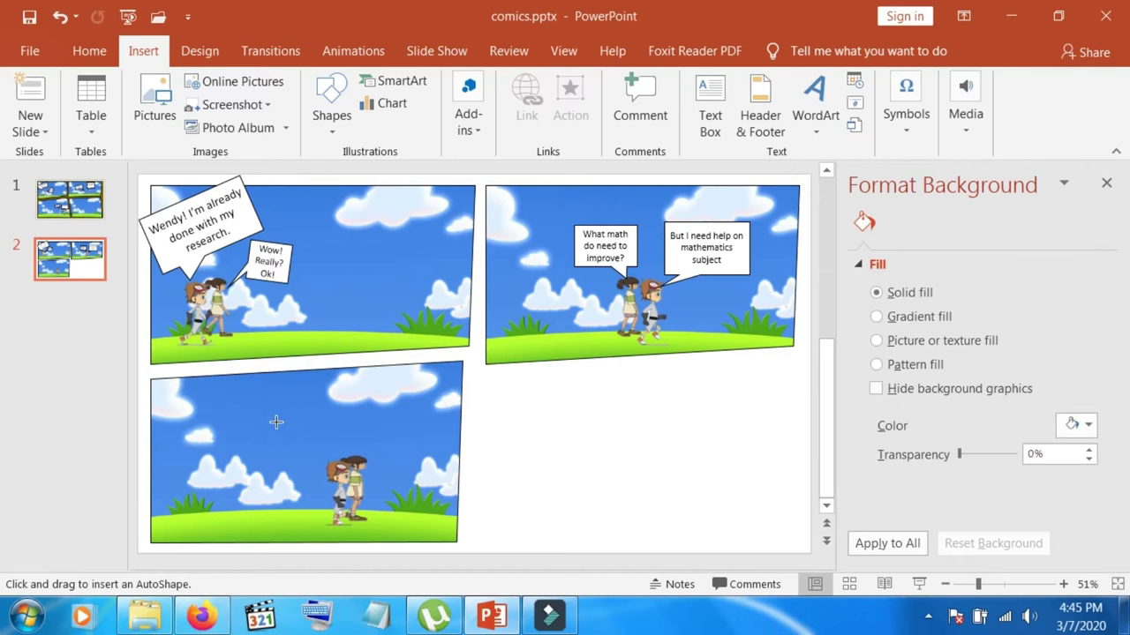
pyautogui.moveTo(263, 421); pyautogui.dragTo(333, 442)
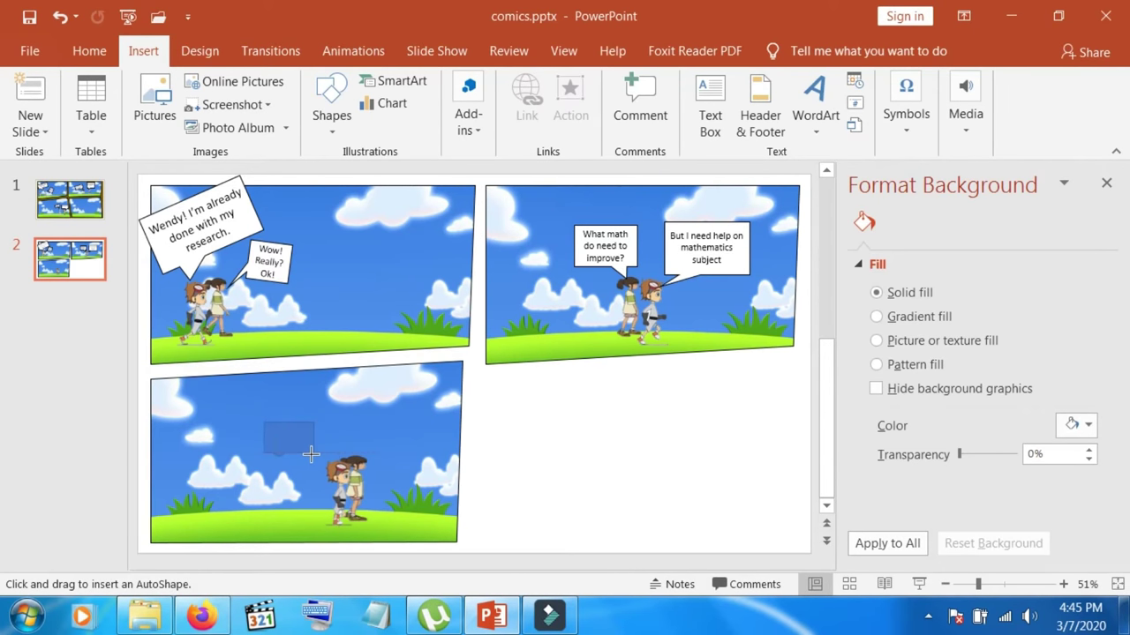
pyautogui.moveTo(327, 453); pyautogui.dragTo(309, 461)
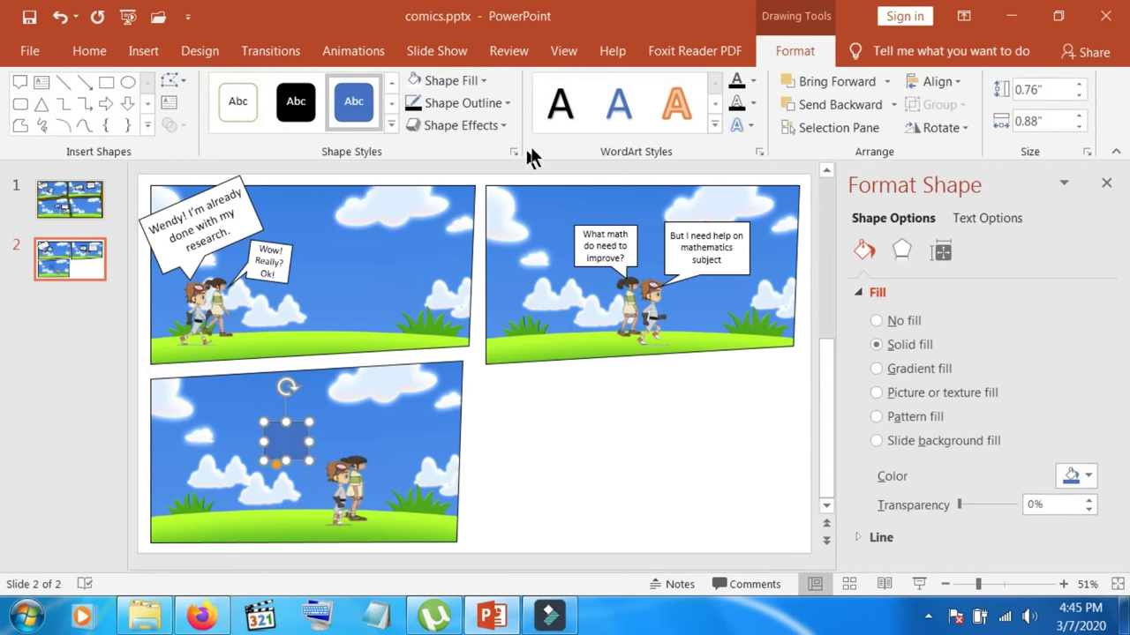
pyautogui.click(449, 80)
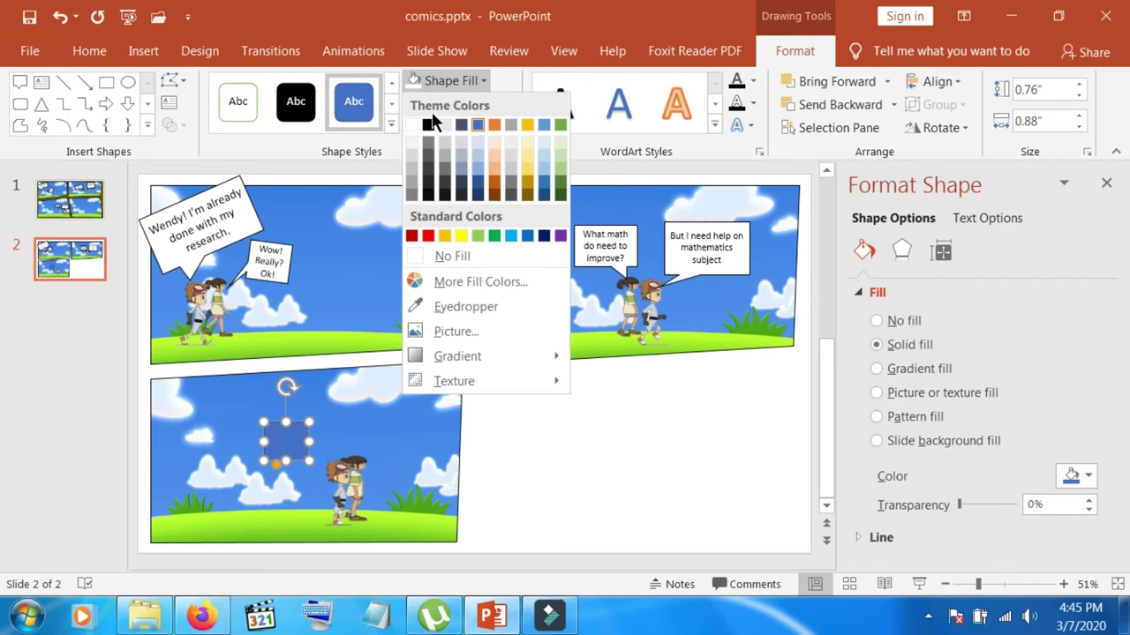
pyautogui.click(412, 124)
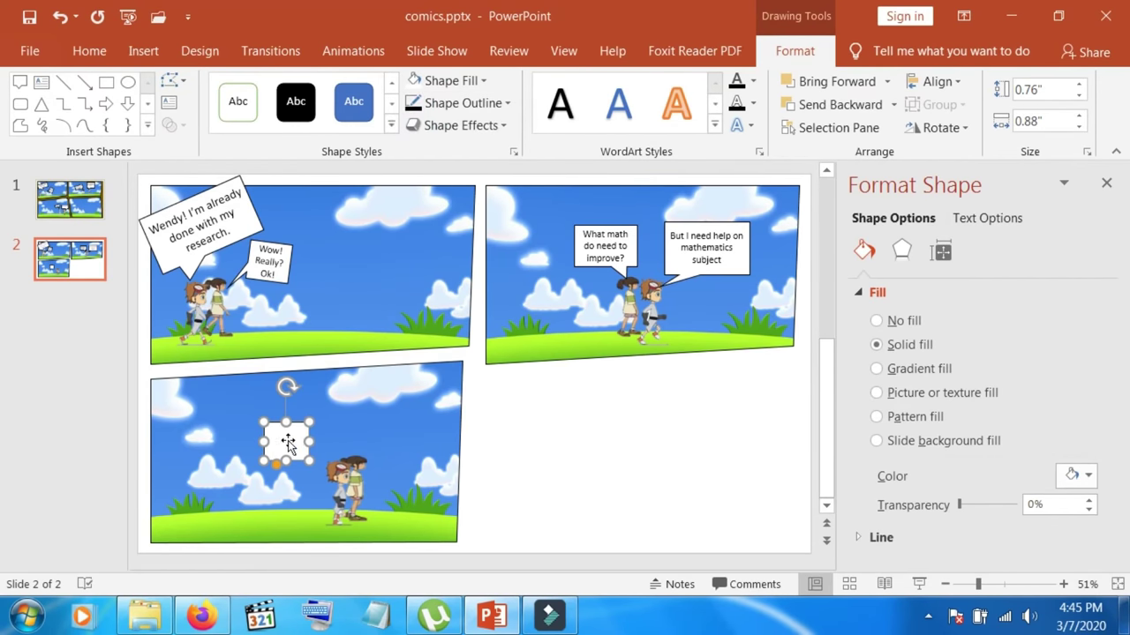
pyautogui.click(144, 52)
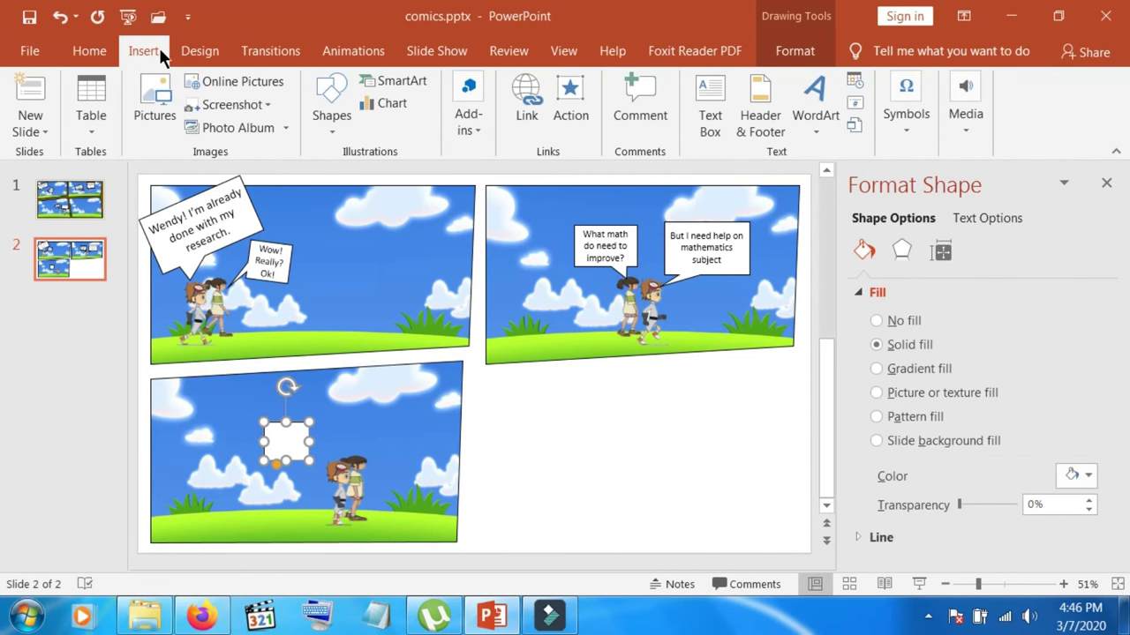
# Set the bottom-left bubble's text size to 14
pyautogui.click(197, 49)
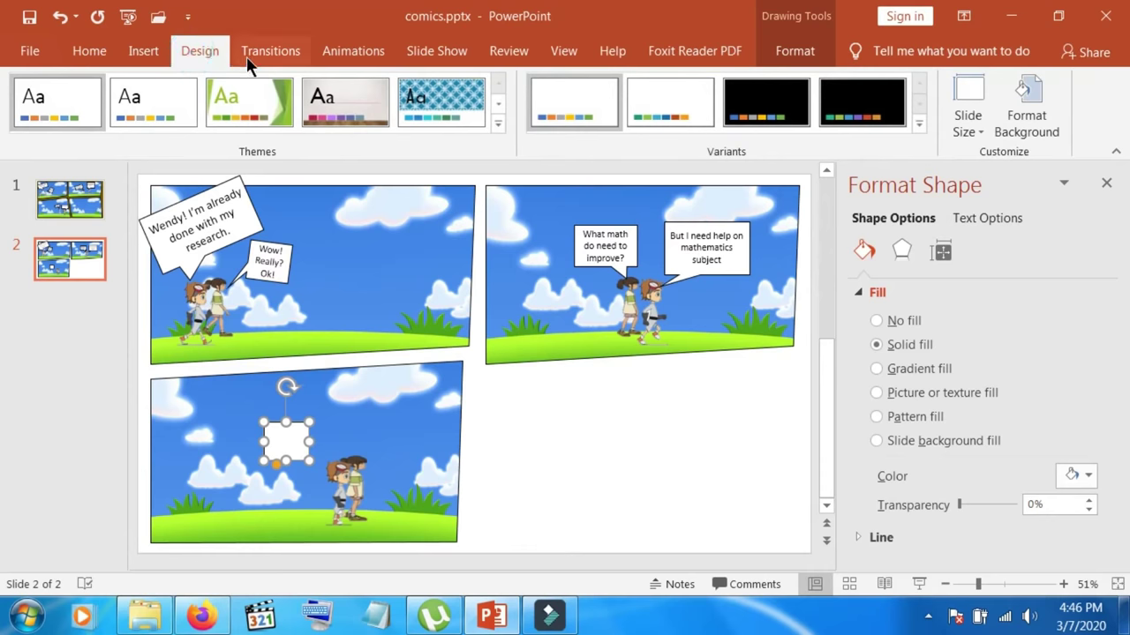
pyautogui.click(258, 57)
pyautogui.click(351, 60)
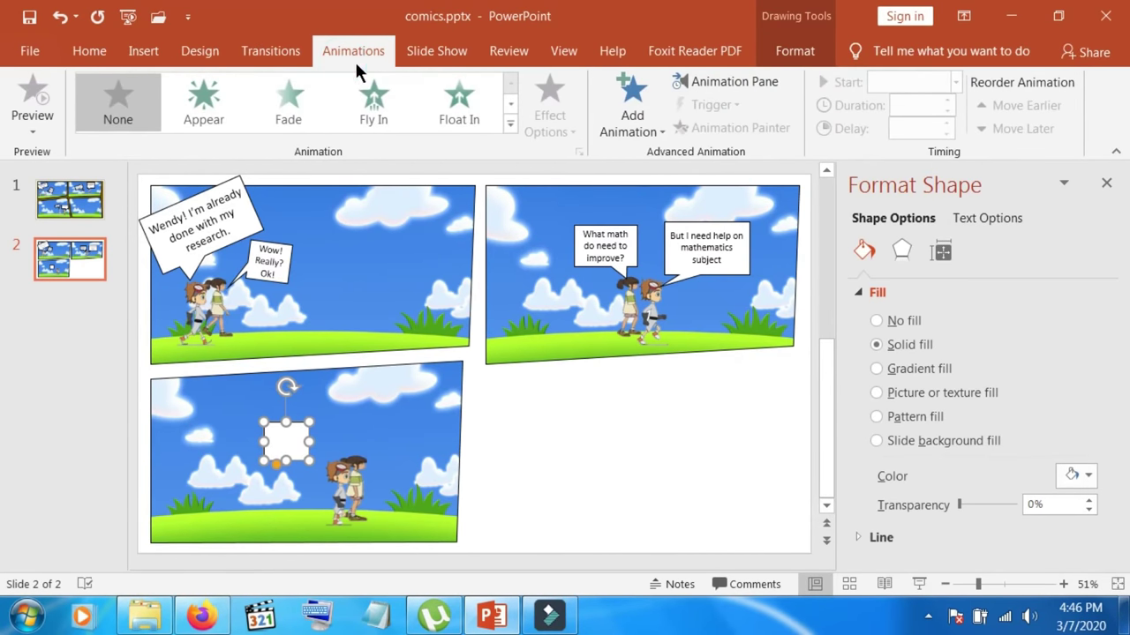
pyautogui.click(101, 51)
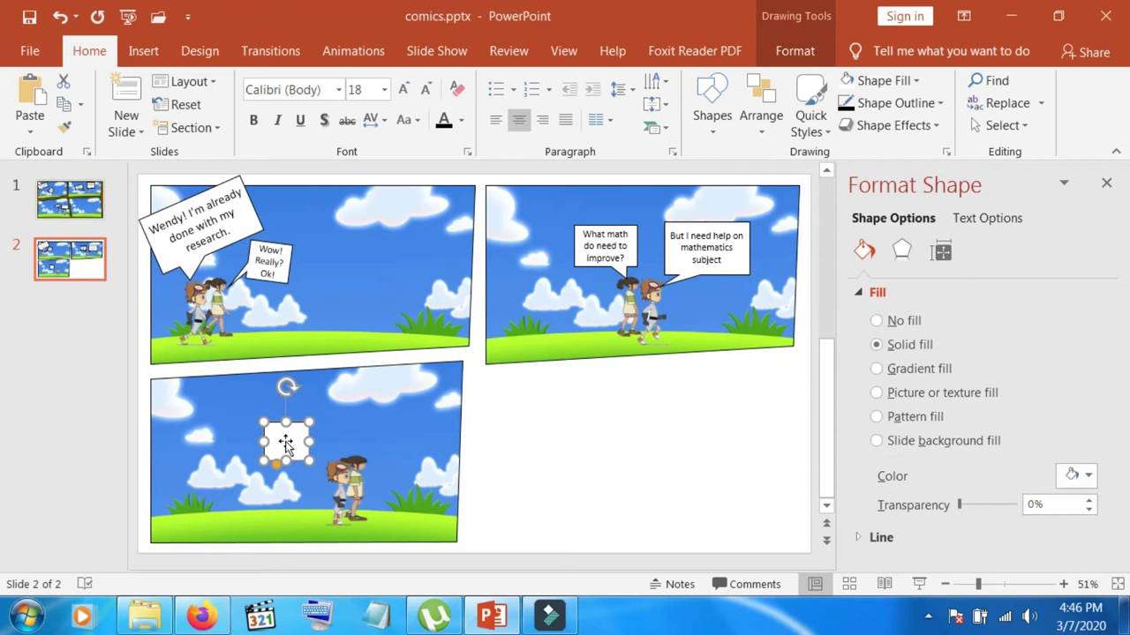
pyautogui.click(285, 444)
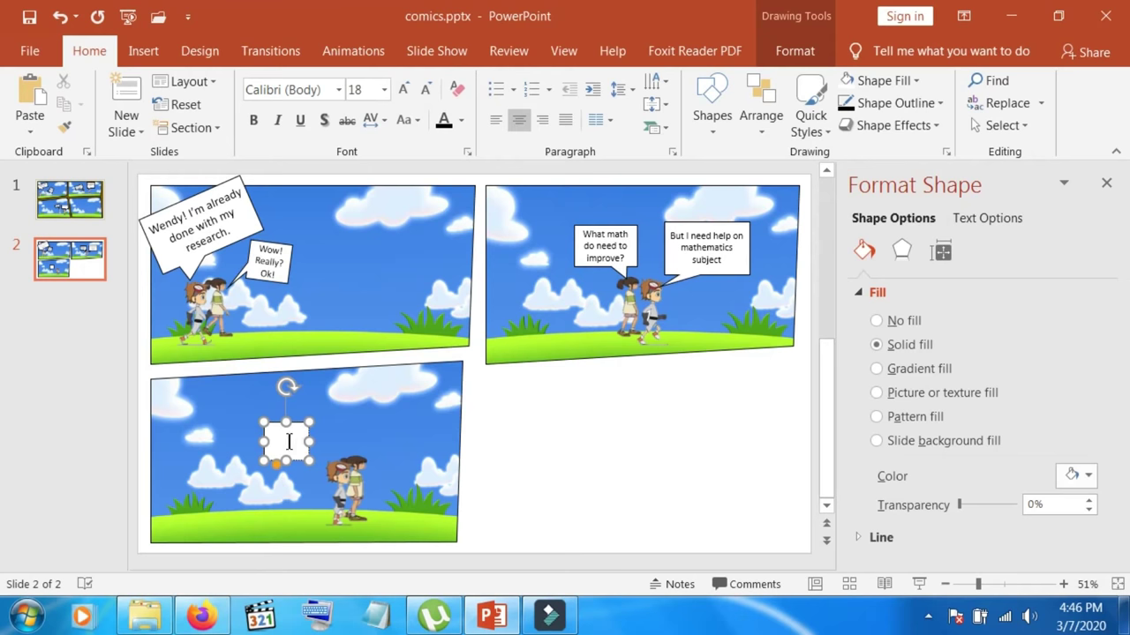
pyautogui.rightClick(289, 441)
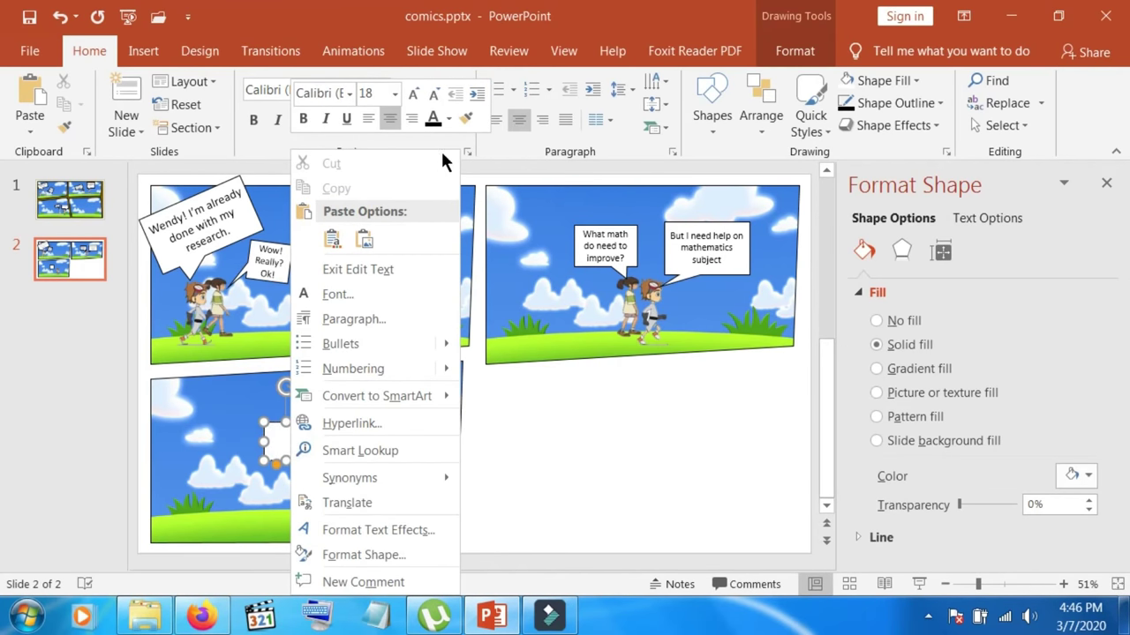
pyautogui.click(432, 120)
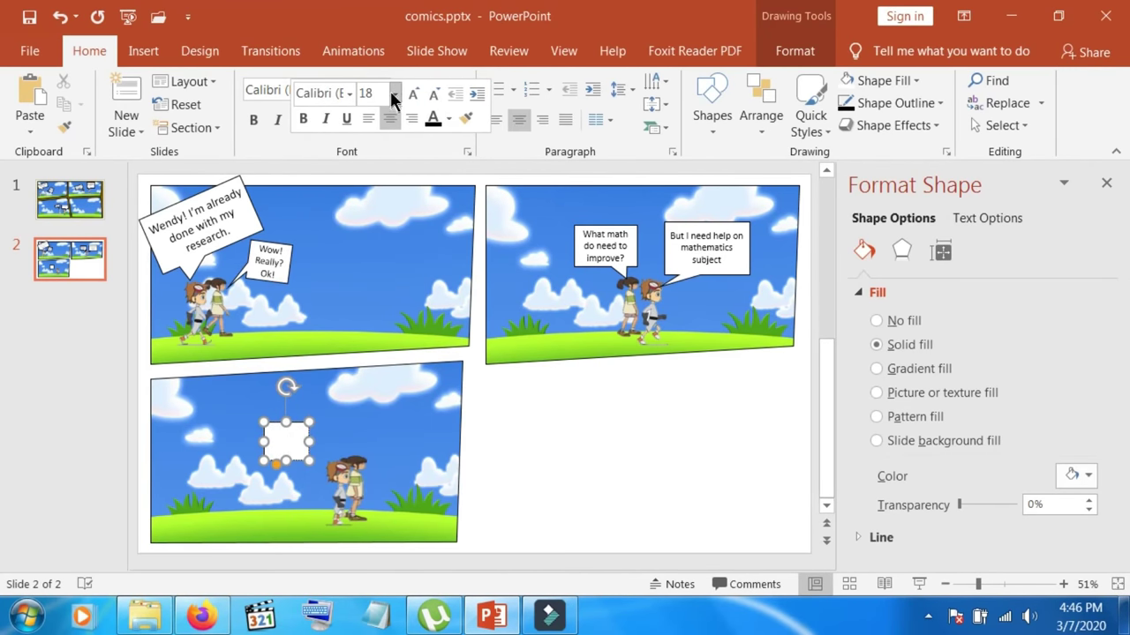
pyautogui.click(394, 93)
pyautogui.click(372, 239)
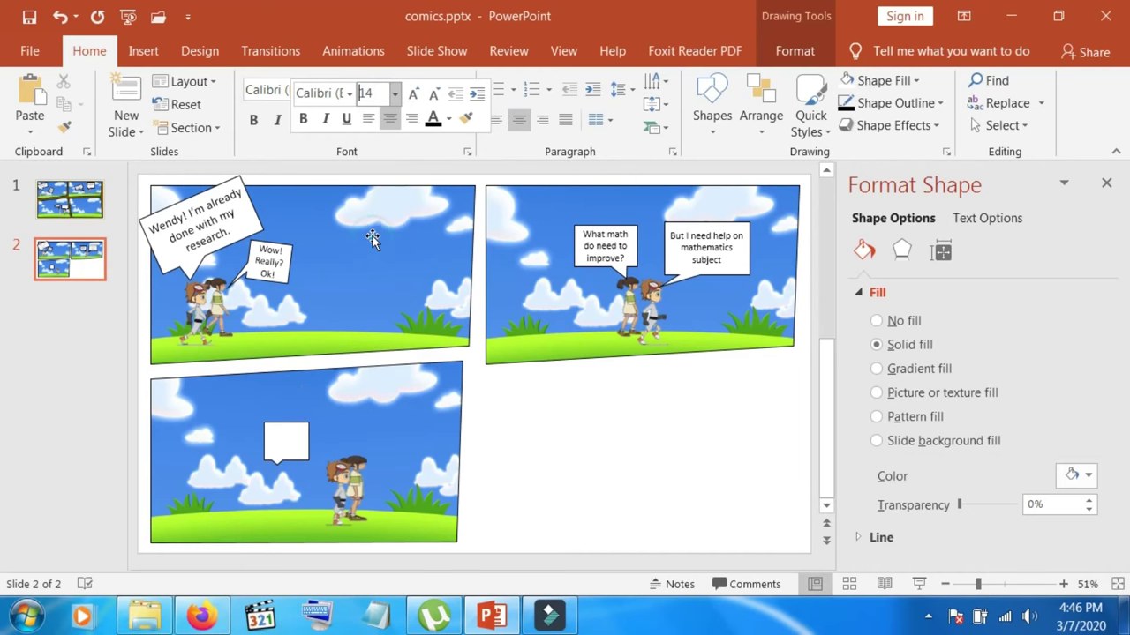
# Restore the accidentally deleted bubble, reapply size 14, and colour its hidden text dark
pyautogui.click(293, 441)
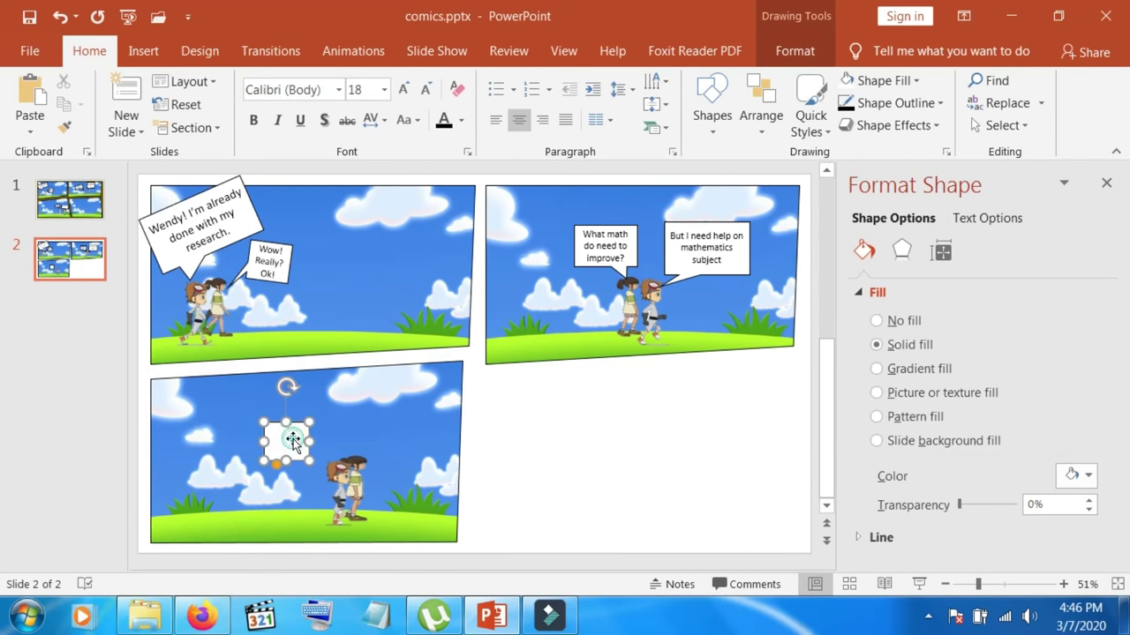
pyautogui.rightClick(291, 435)
pyautogui.press('Escape')
pyautogui.press('Delete')
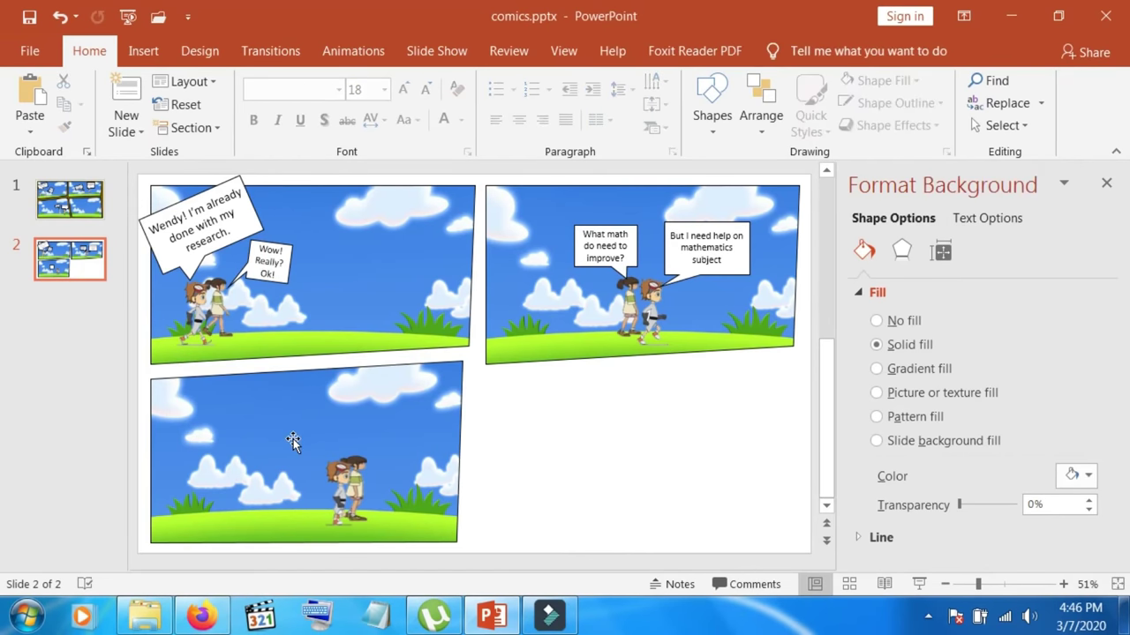
pyautogui.click(58, 16)
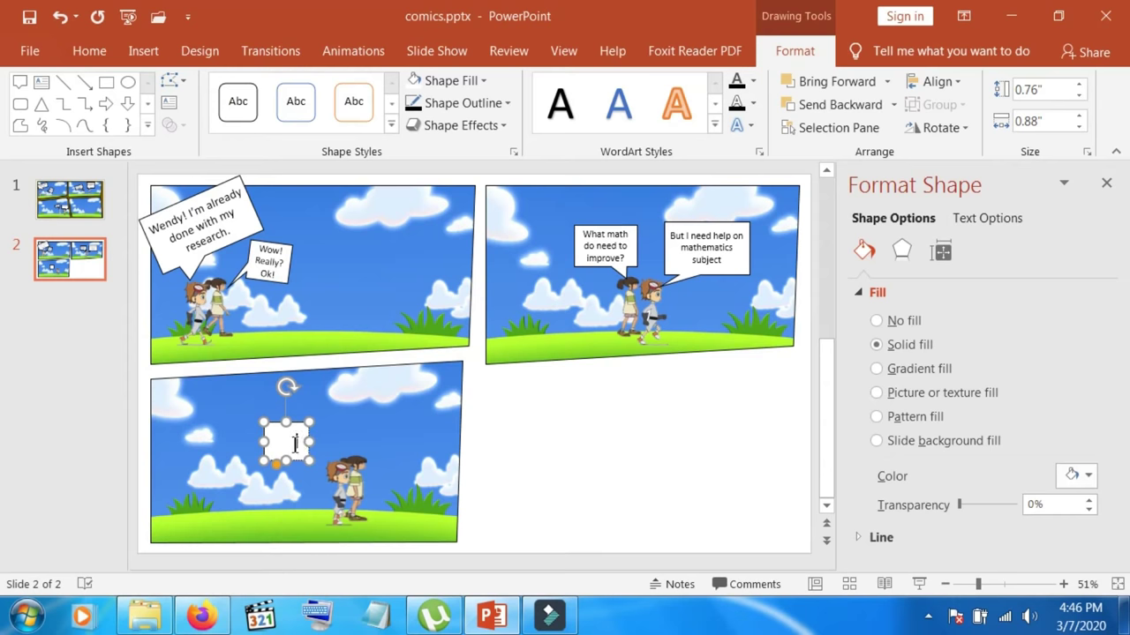
pyautogui.rightClick(295, 444)
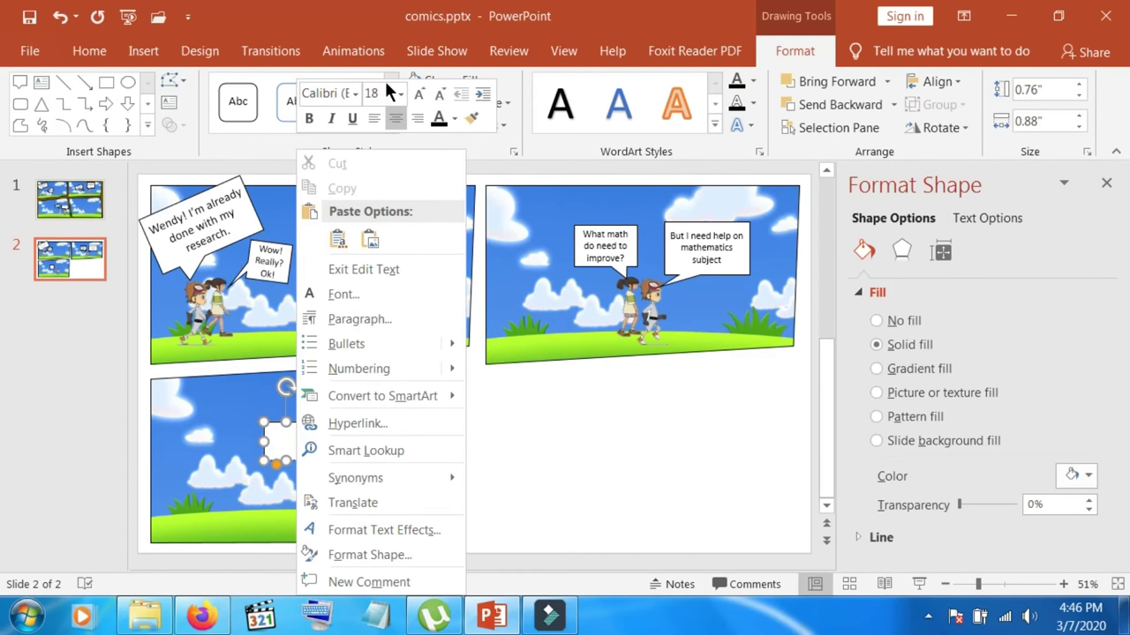
pyautogui.click(399, 93)
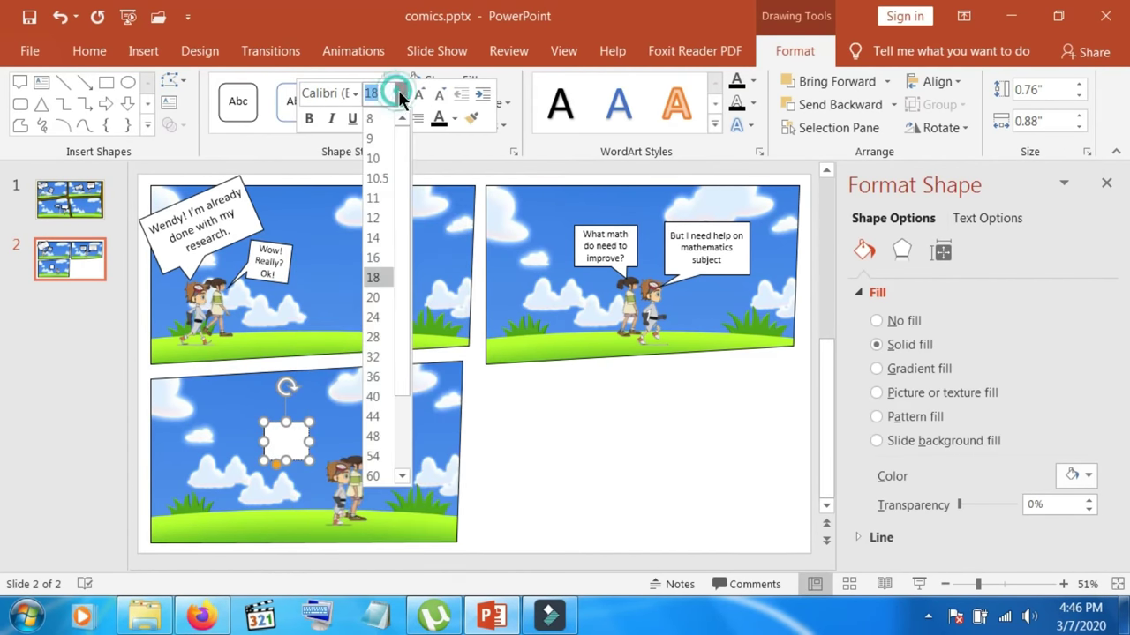
pyautogui.click(371, 237)
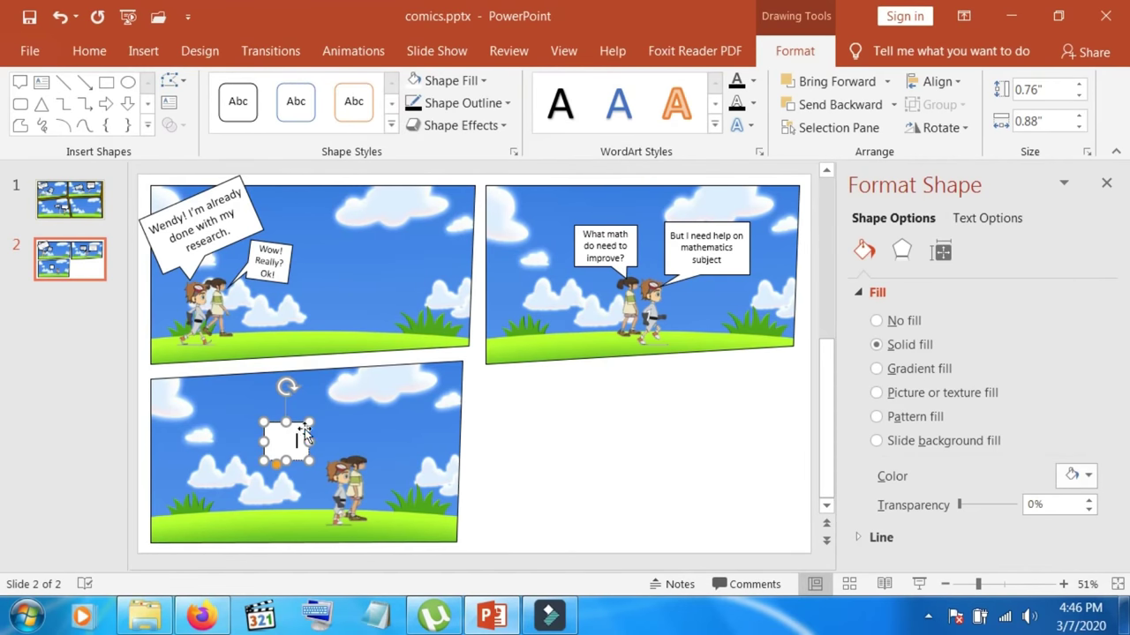
pyautogui.moveTo(297, 436); pyautogui.dragTo(295, 450)
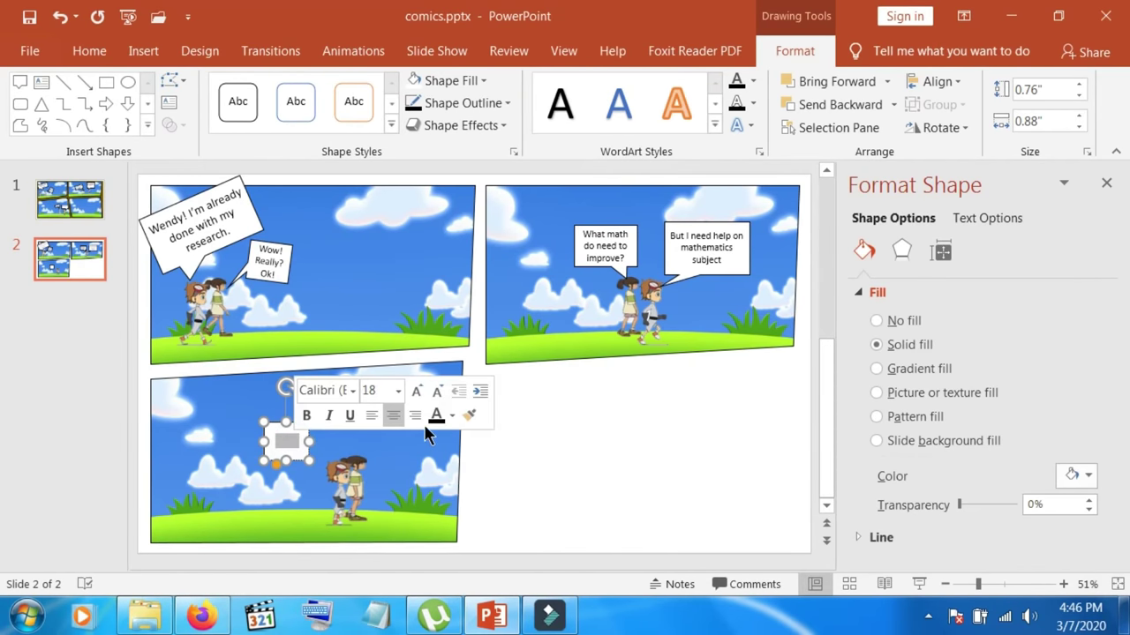
pyautogui.click(435, 418)
# Replace the bubble's leftover text with 'Multiplication.', undoing a trial widening
pyautogui.press('Delete')
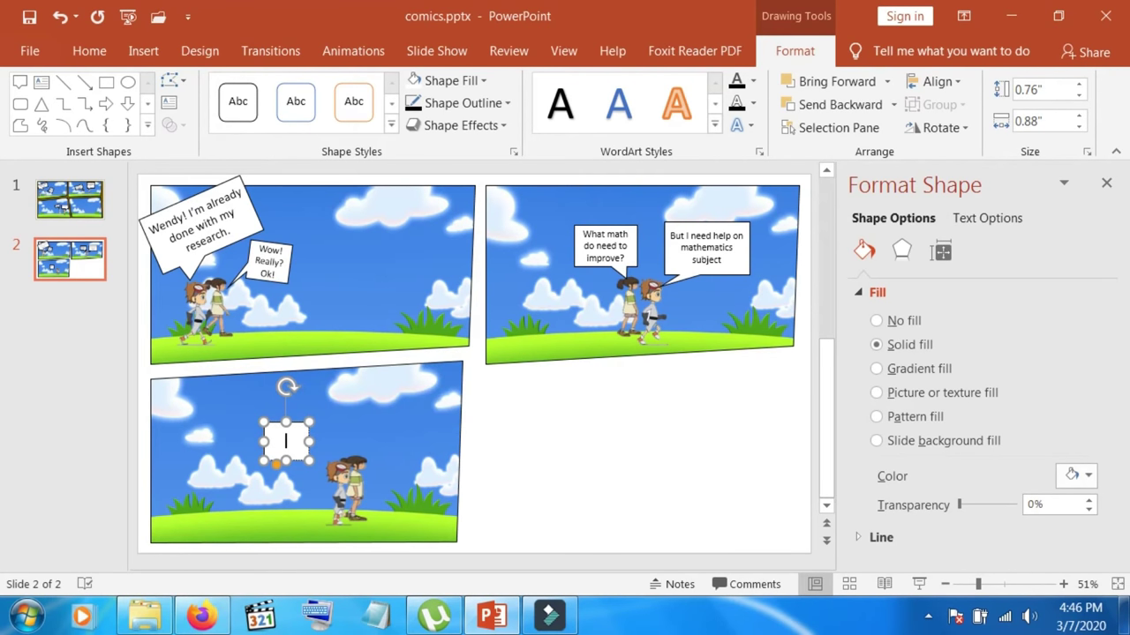
pyautogui.write('M')
pyautogui.write('ult')
pyautogui.write('iplicatio')
pyautogui.moveTo(309, 441); pyautogui.dragTo(353, 444)
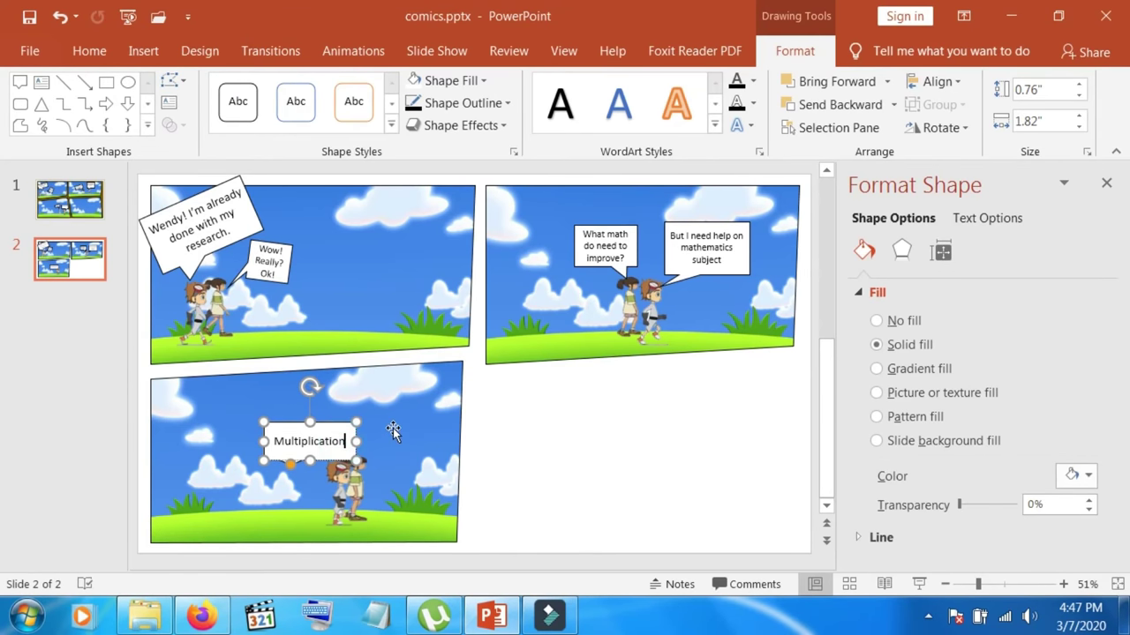
pyautogui.hotkey('ctrl', 'z')
# Resize the Multiplication. bubble, shift it left, and aim its tail at the speaking character
pyautogui.moveTo(290, 466); pyautogui.dragTo(294, 480)
pyautogui.moveTo(309, 422); pyautogui.dragTo(309, 439)
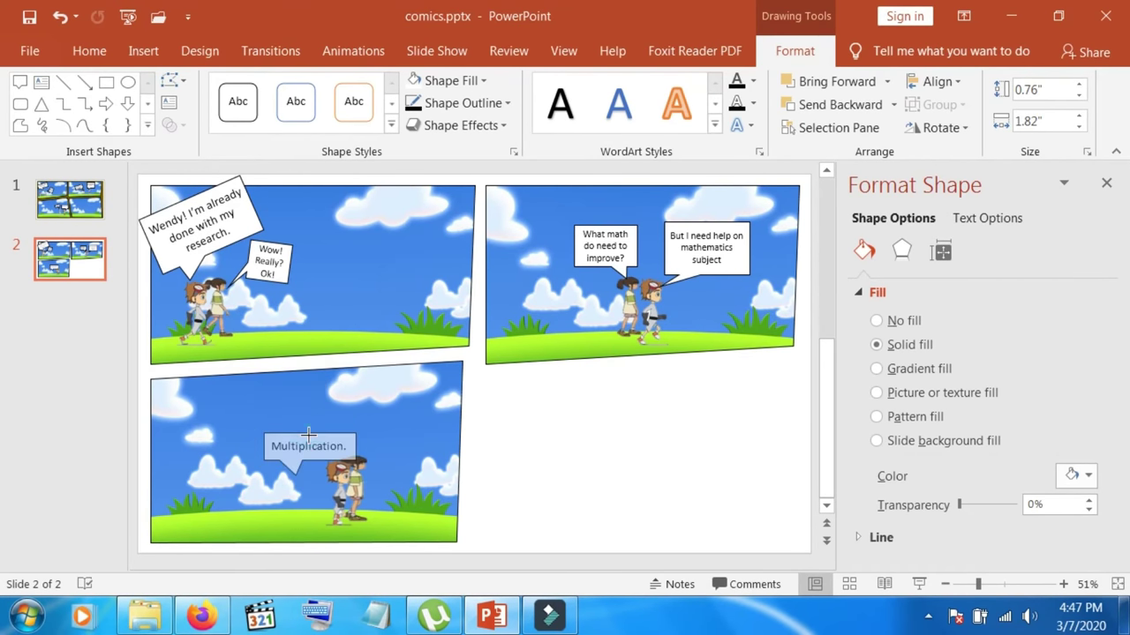
pyautogui.moveTo(309, 433)
pyautogui.mouseDown()
pyautogui.moveTo(311, 398)
pyautogui.moveTo(353, 419)
pyautogui.mouseUp()
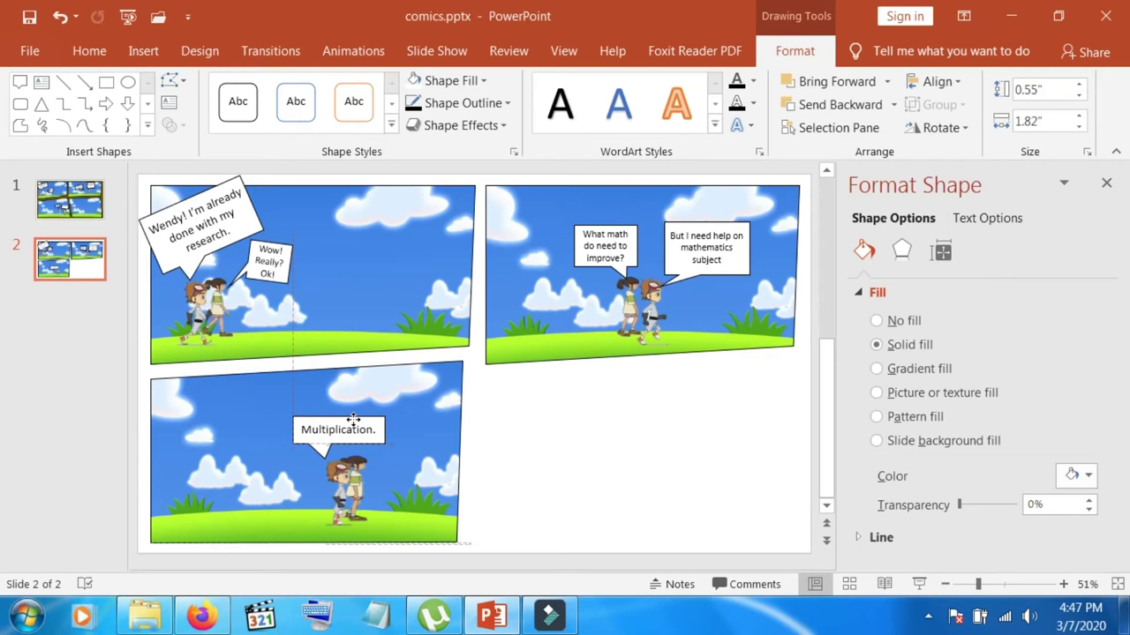
pyautogui.moveTo(353, 419); pyautogui.dragTo(353, 416)
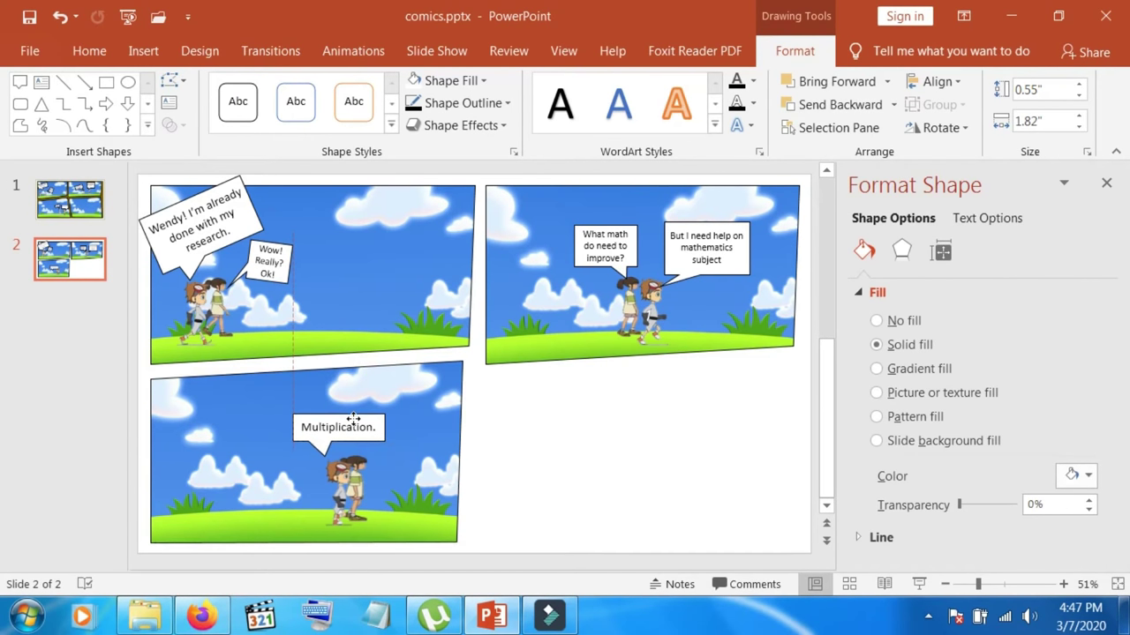
pyautogui.moveTo(329, 455); pyautogui.dragTo(357, 459)
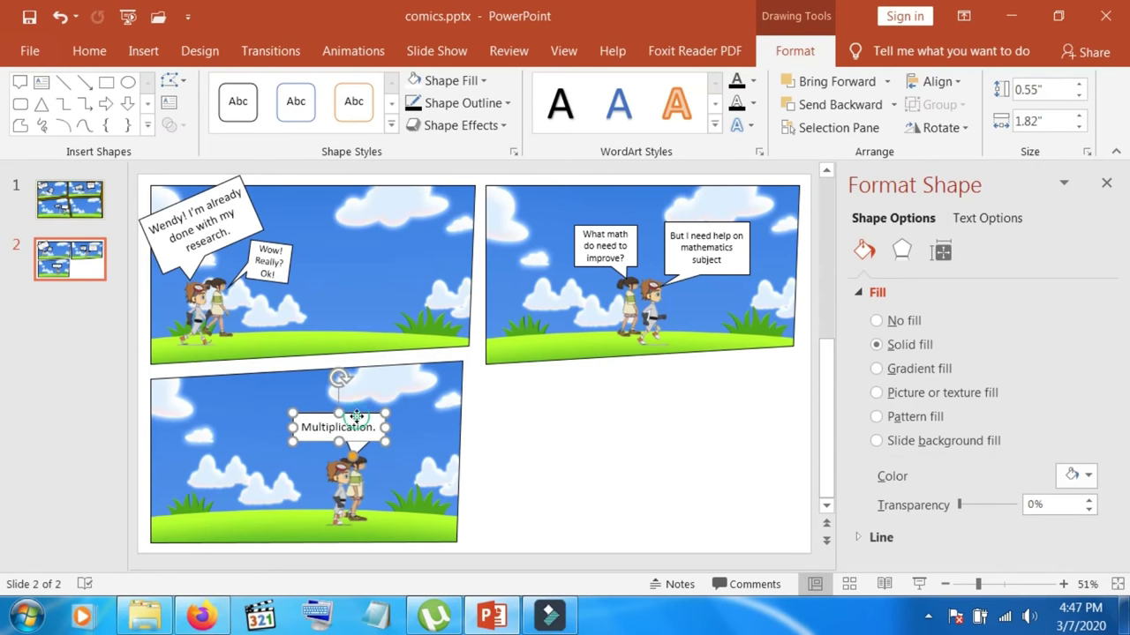
pyautogui.moveTo(353, 423); pyautogui.dragTo(330, 422)
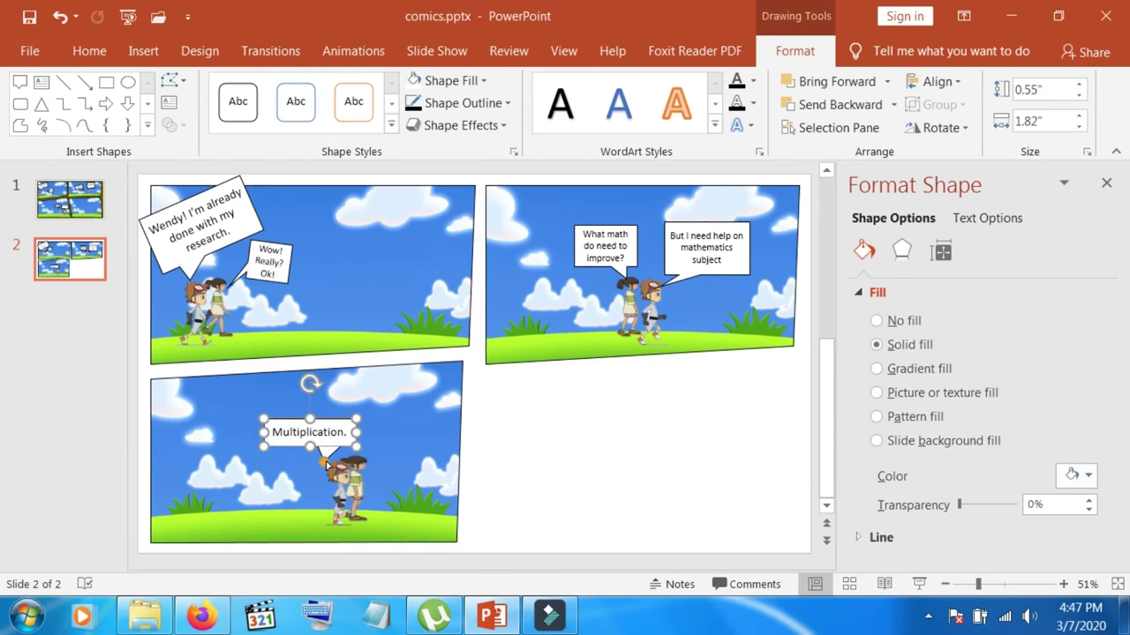
pyautogui.moveTo(325, 464); pyautogui.dragTo(339, 469)
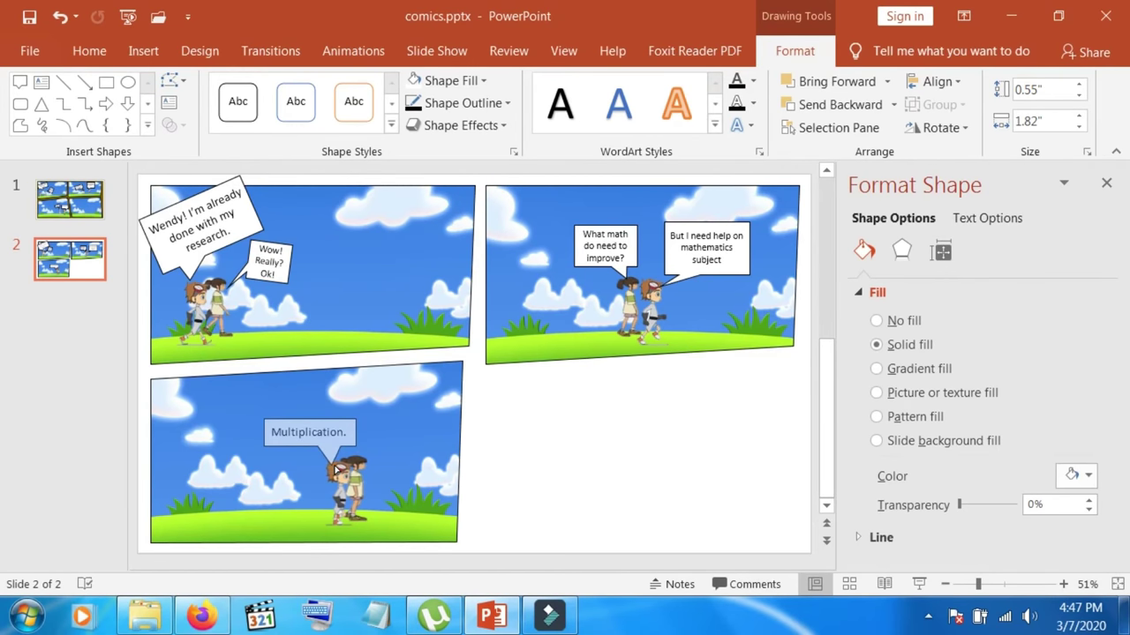
pyautogui.moveTo(295, 423); pyautogui.dragTo(289, 423)
pyautogui.moveTo(328, 470); pyautogui.dragTo(333, 466)
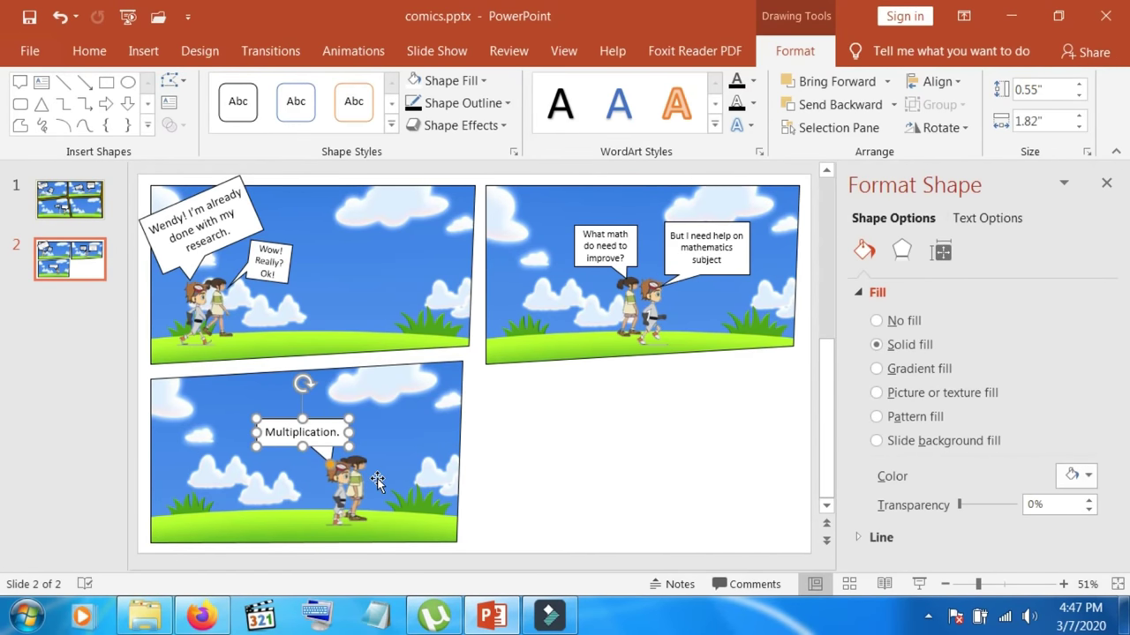
# Draw a small white callout to the right of the characters in the third panel
pyautogui.click(377, 422)
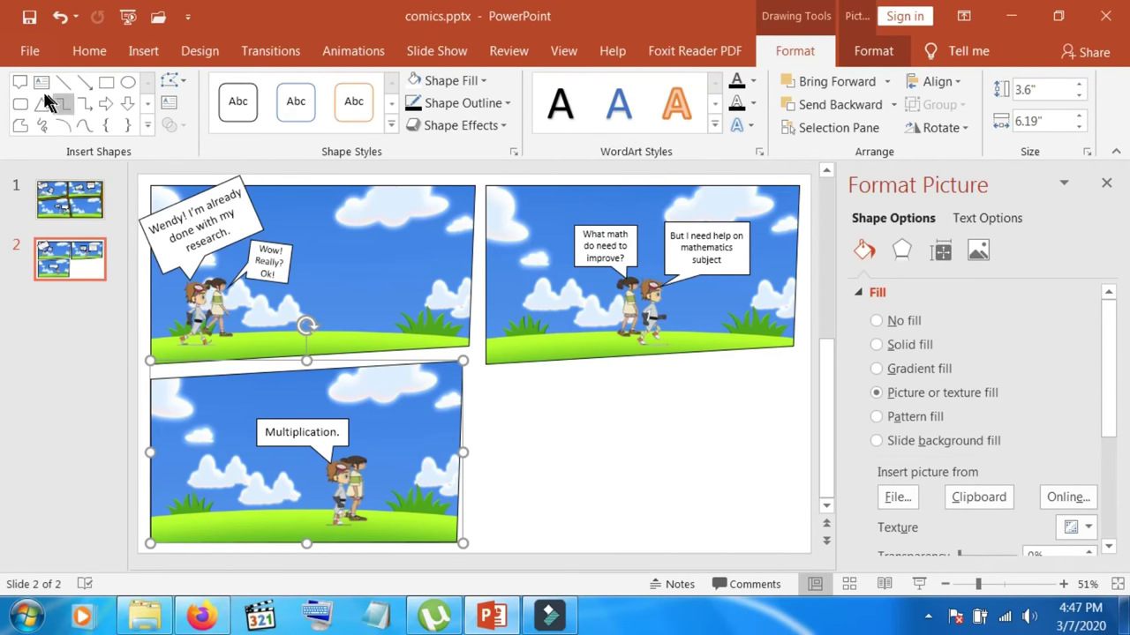
pyautogui.click(19, 82)
pyautogui.moveTo(376, 433); pyautogui.dragTo(410, 463)
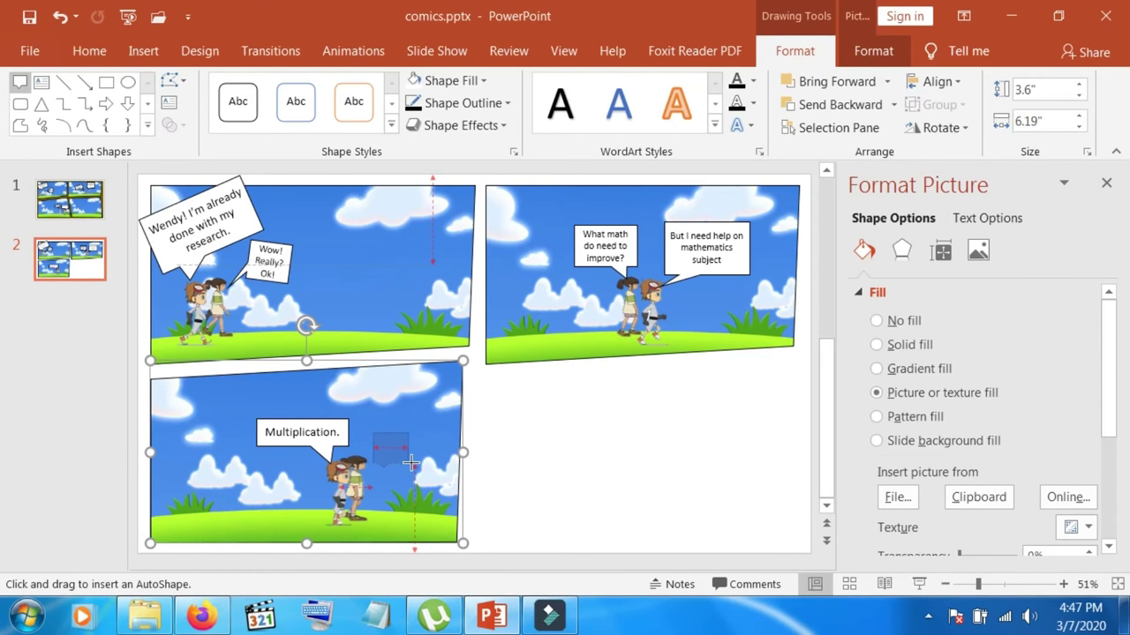
pyautogui.moveTo(411, 463); pyautogui.dragTo(417, 463)
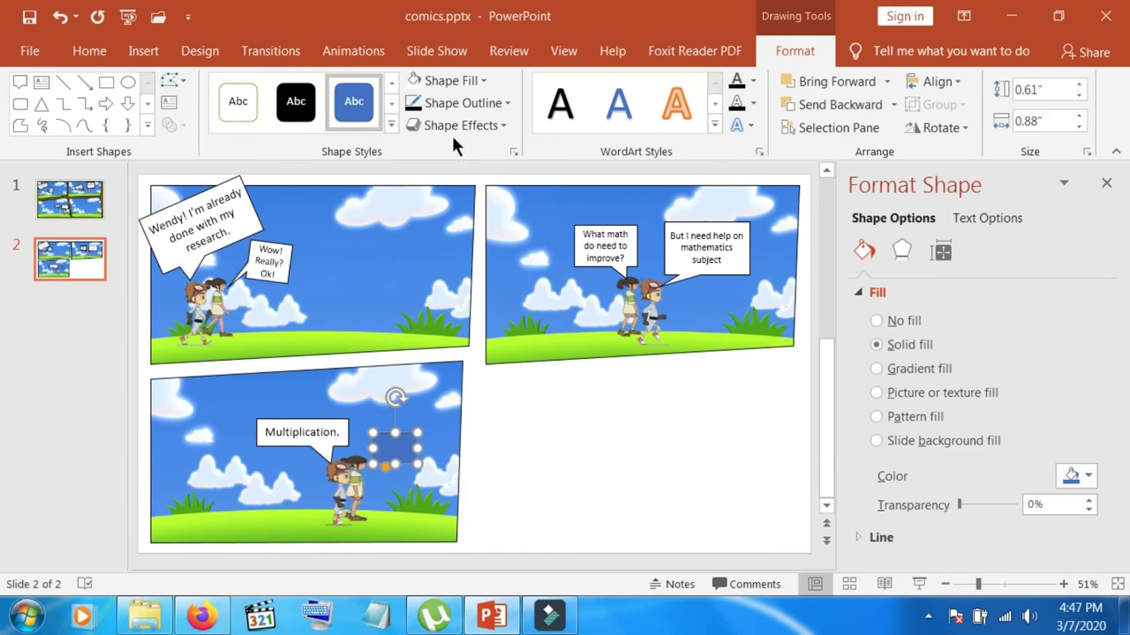
pyautogui.click(431, 79)
pyautogui.click(419, 127)
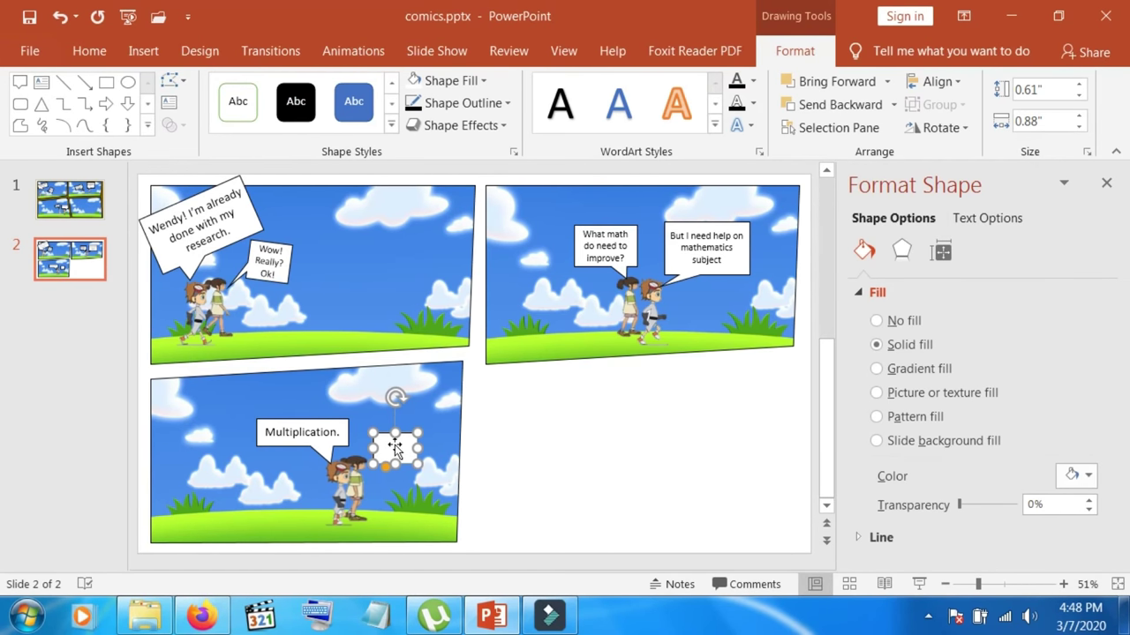
# Type 'Ok! Sure.' into the new callout and move it up beside the Multiplication. bubble
pyautogui.write('2')
pyautogui.press('BackSpace')
pyautogui.write('ok')
pyautogui.write('o')
pyautogui.write('k')
pyautogui.write('!')
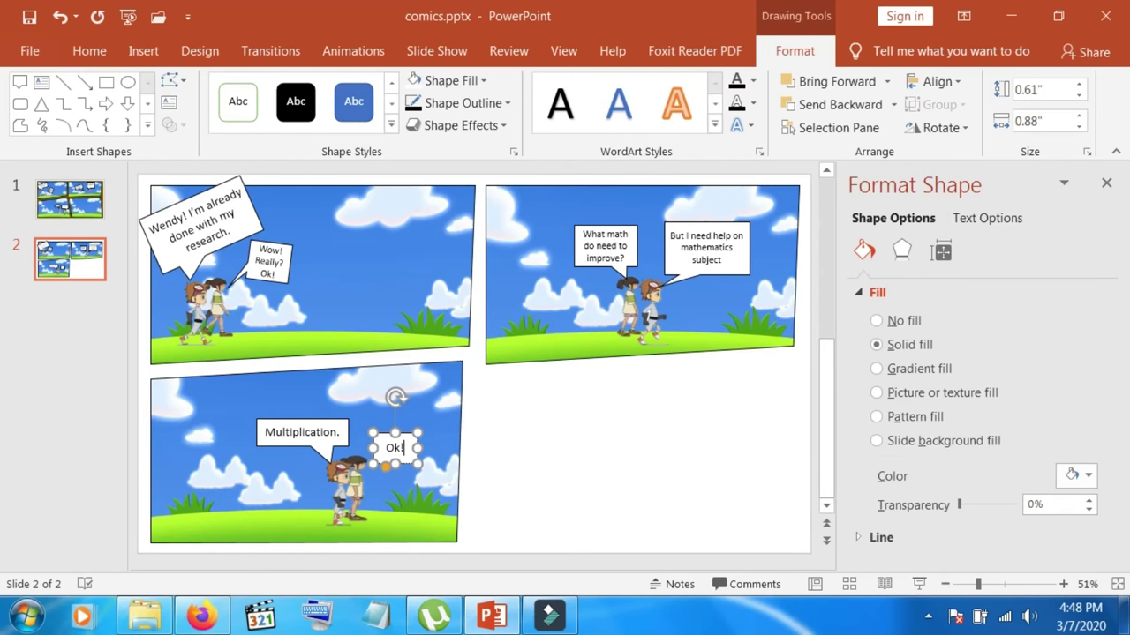
pyautogui.write(' Sure')
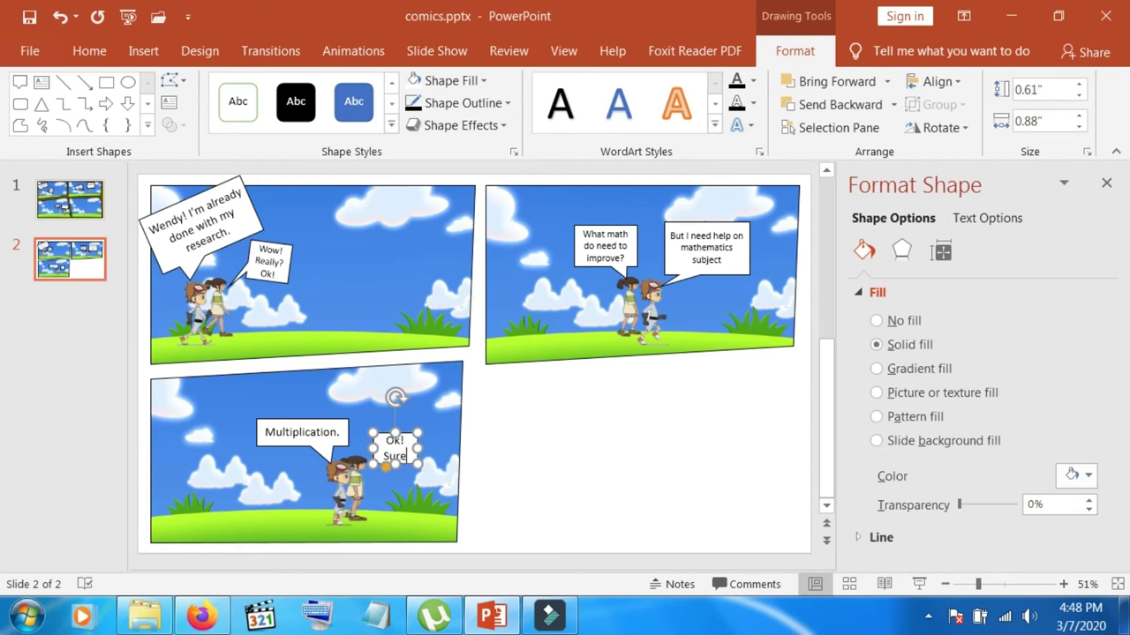
pyautogui.write('.')
pyautogui.moveTo(405, 433); pyautogui.dragTo(402, 419)
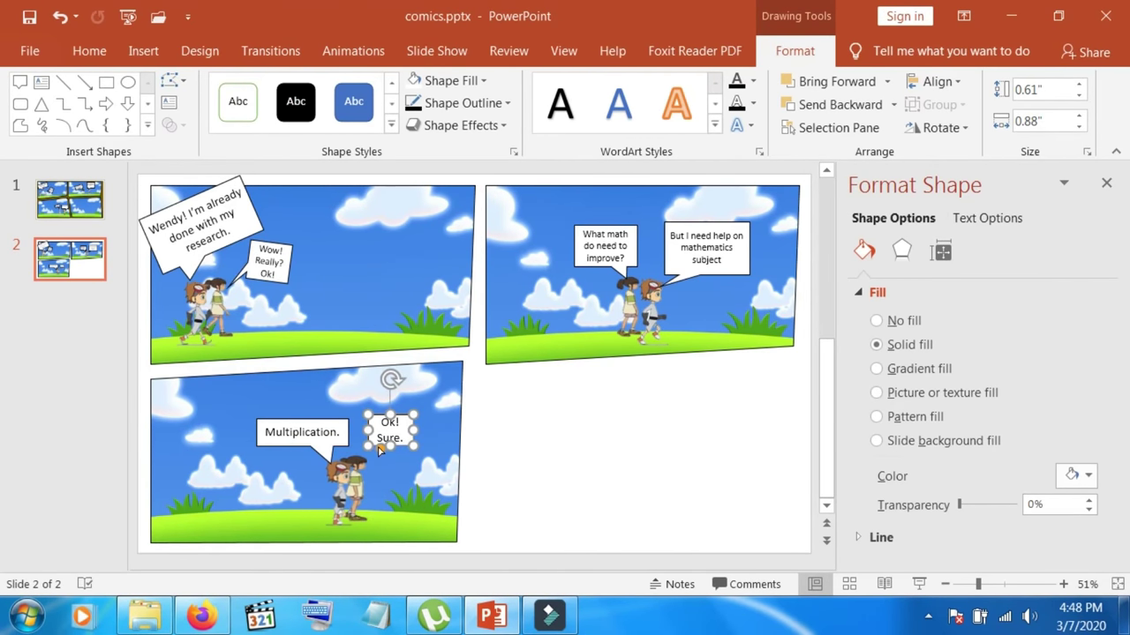
pyautogui.press('Escape')
# Copy the bottom-left panel and paste it into the bottom-right corner as the fourth panel
pyautogui.click(364, 471)
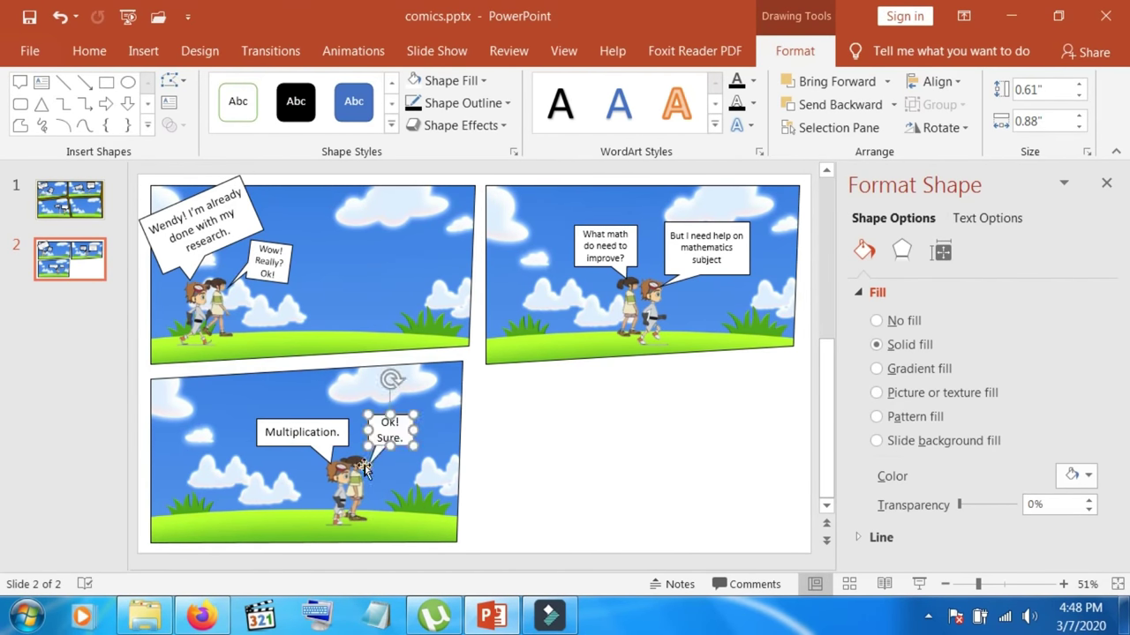
pyautogui.click(405, 493)
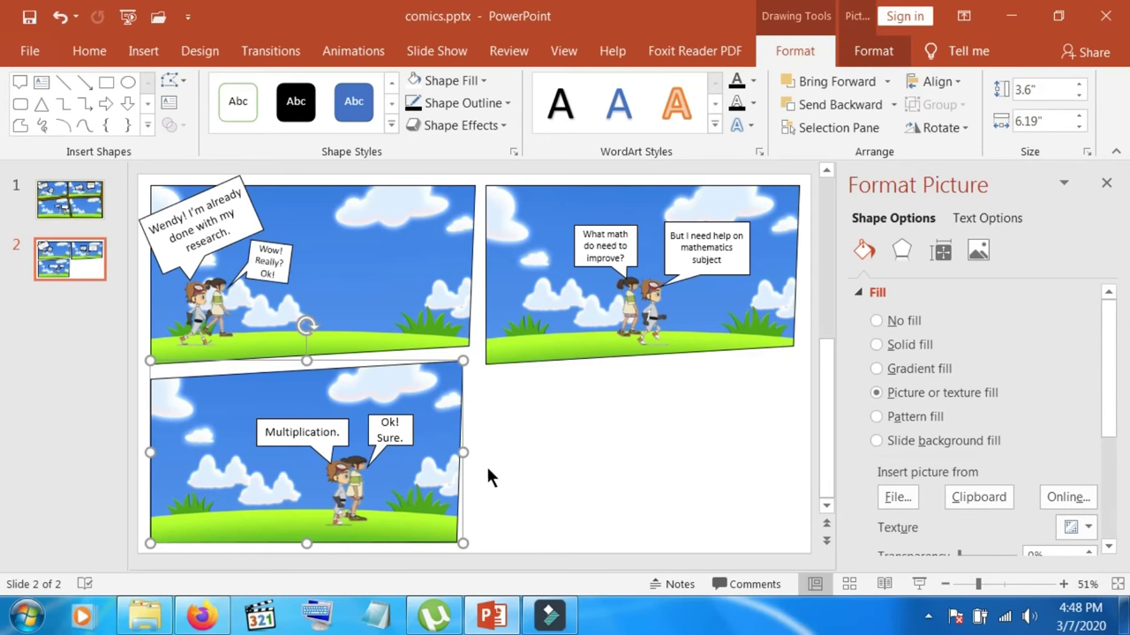
pyautogui.rightClick(440, 492)
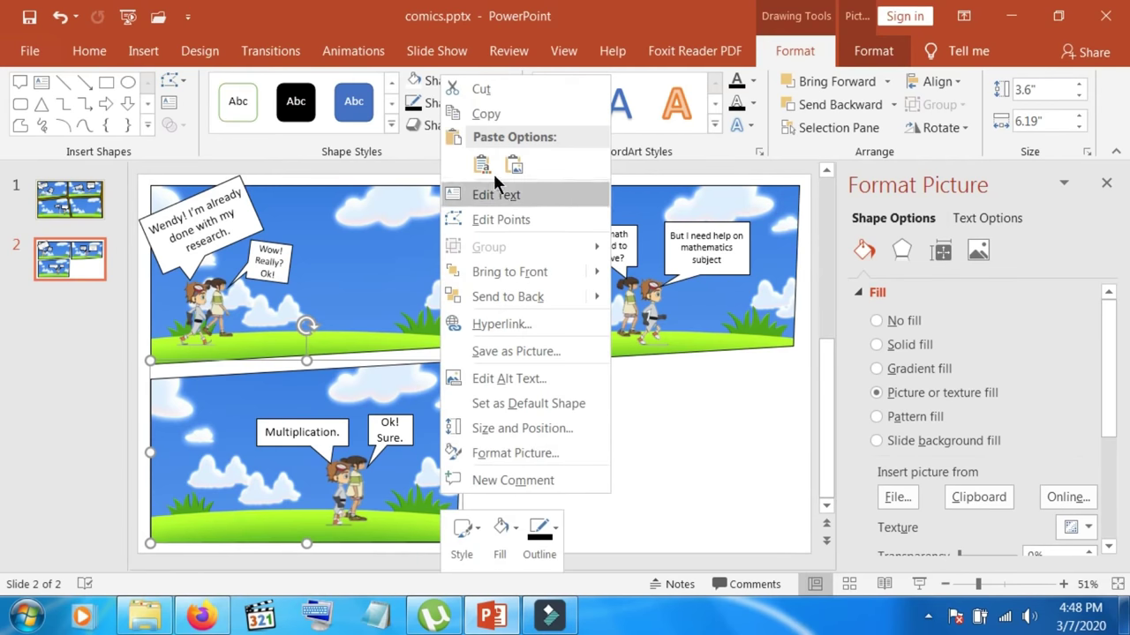
pyautogui.click(492, 117)
pyautogui.rightClick(594, 469)
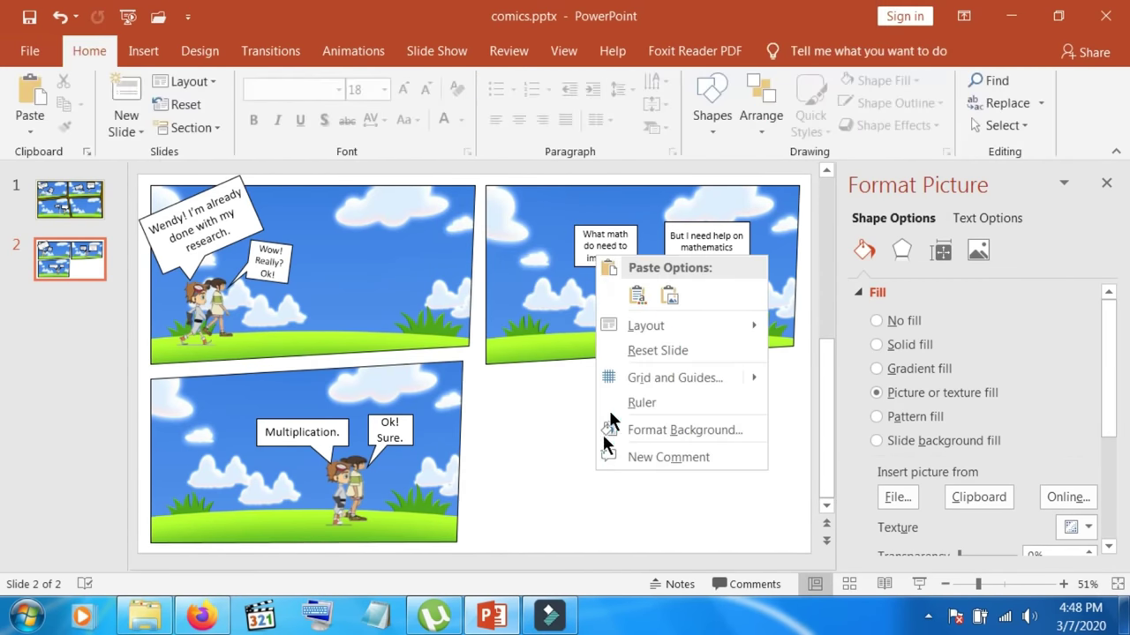
pyautogui.click(638, 296)
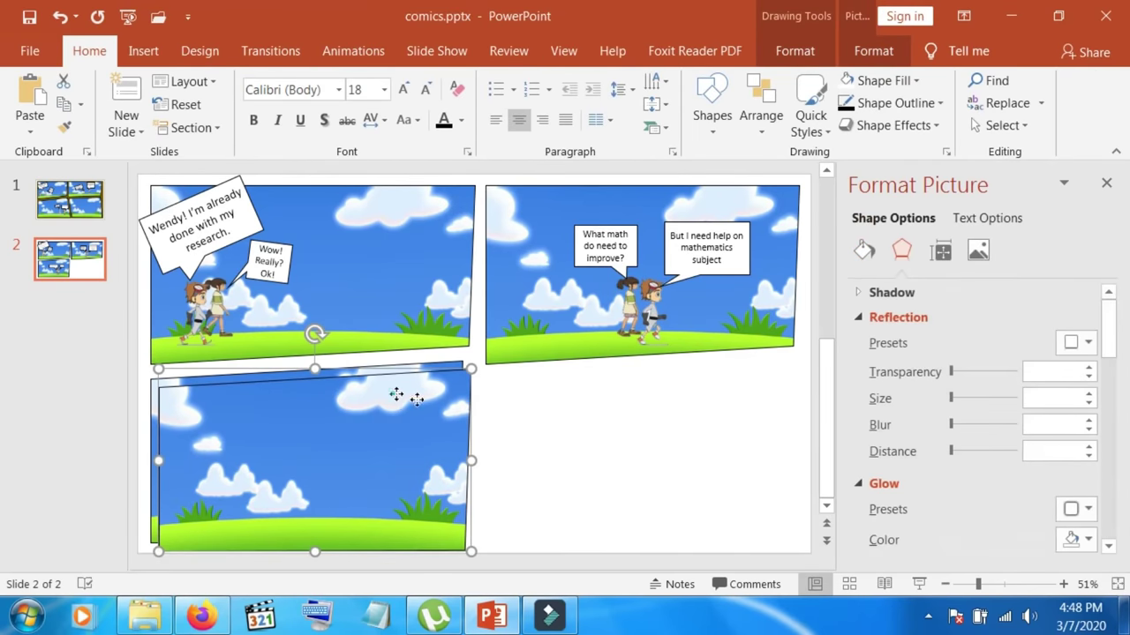
pyautogui.moveTo(396, 394); pyautogui.dragTo(713, 379)
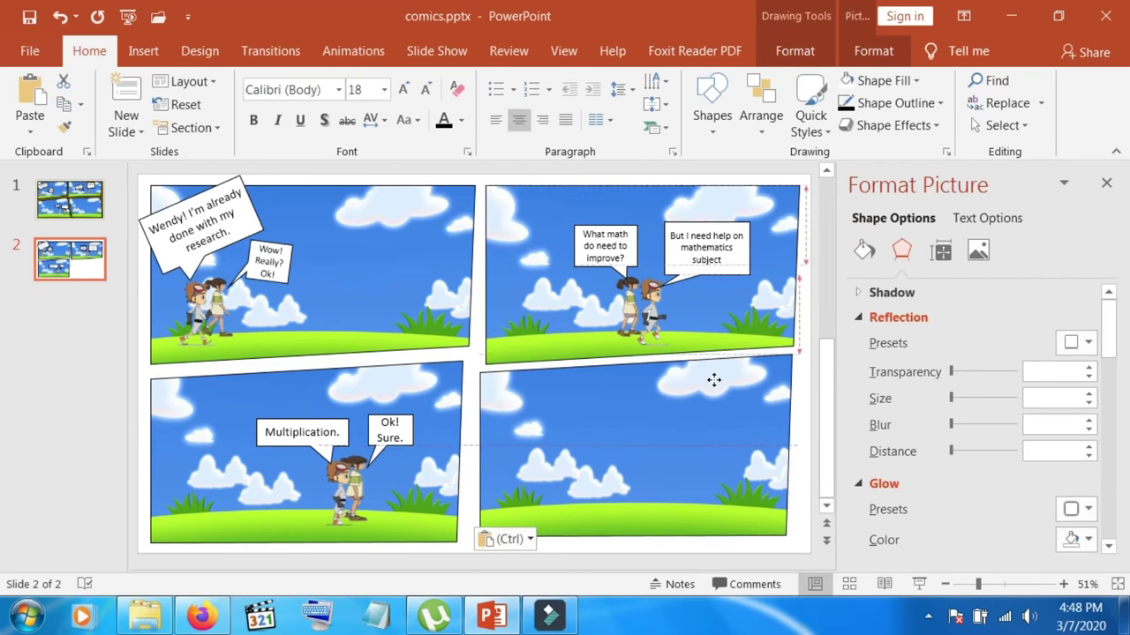
pyautogui.moveTo(713, 380); pyautogui.dragTo(713, 385)
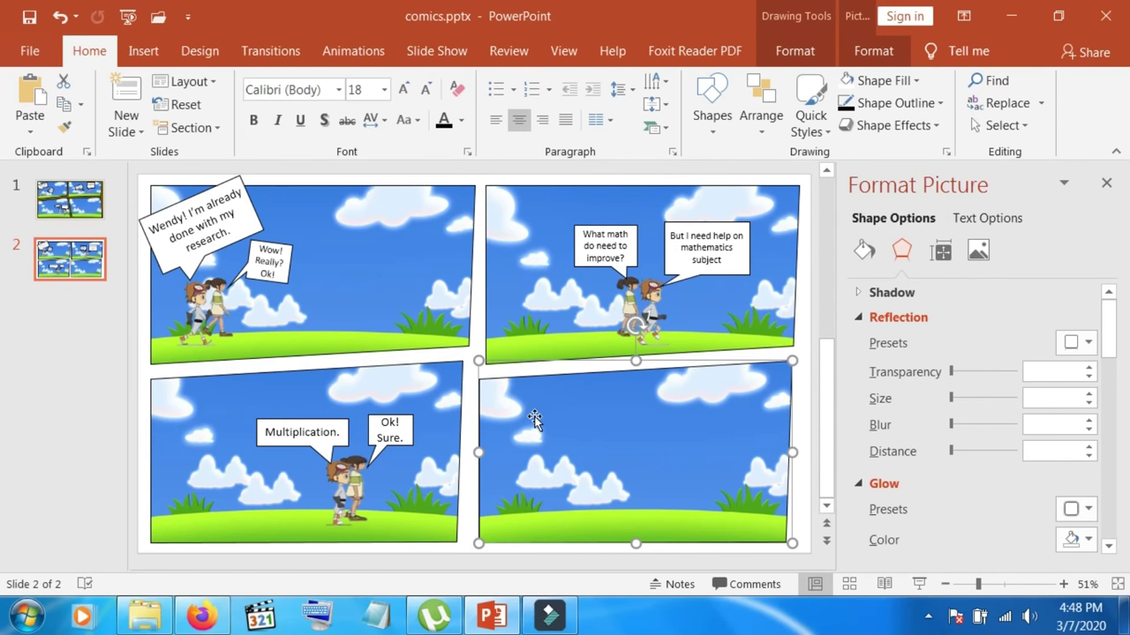
# Shrink the upper-right panel from its bottom-left corner until it aligns with the guides
pyautogui.click(530, 311)
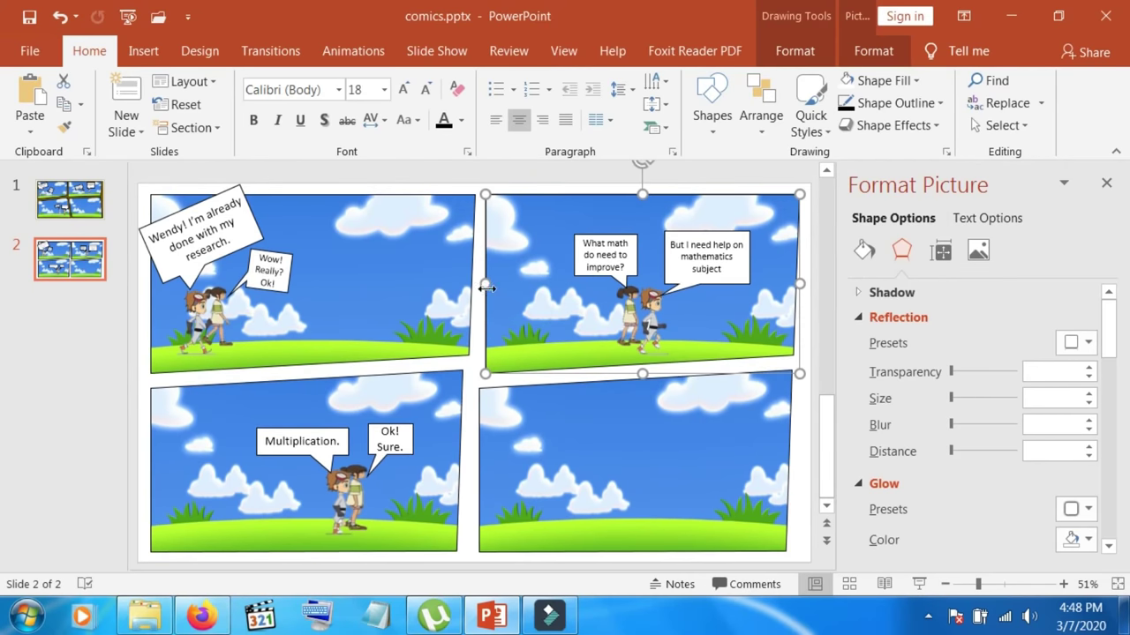
pyautogui.moveTo(484, 373); pyautogui.dragTo(484, 360)
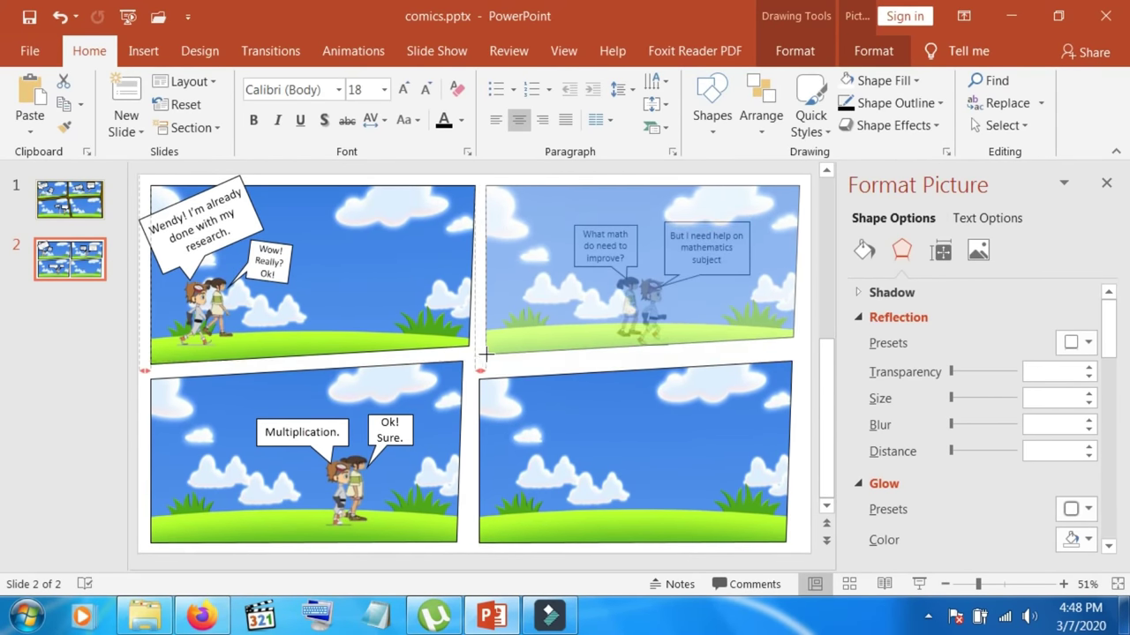
pyautogui.moveTo(484, 360); pyautogui.dragTo(483, 359)
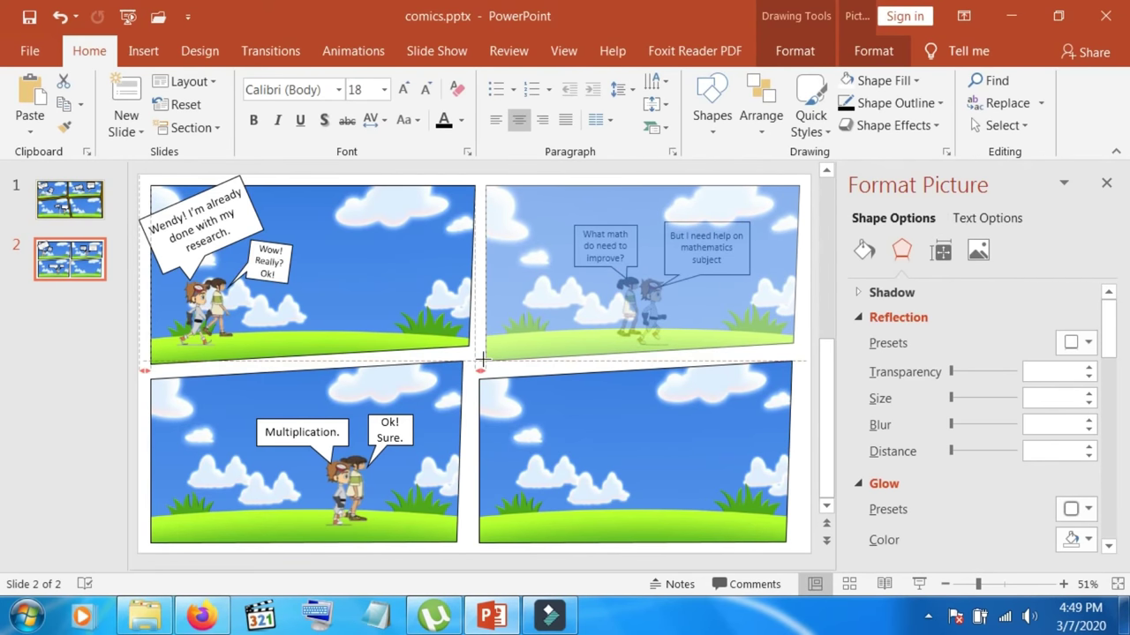
pyautogui.moveTo(484, 359); pyautogui.dragTo(484, 361)
# Check the grid by selecting the 'What math do need to improve?' bubble and each panel
pyautogui.click(99, 438)
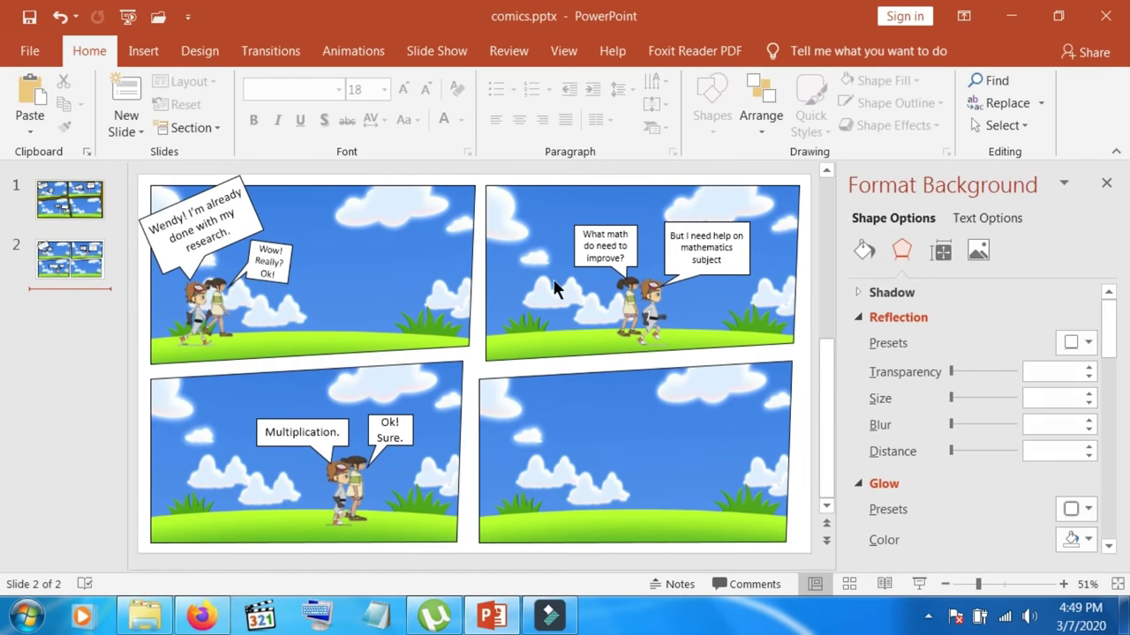
pyautogui.click(628, 257)
pyautogui.click(517, 225)
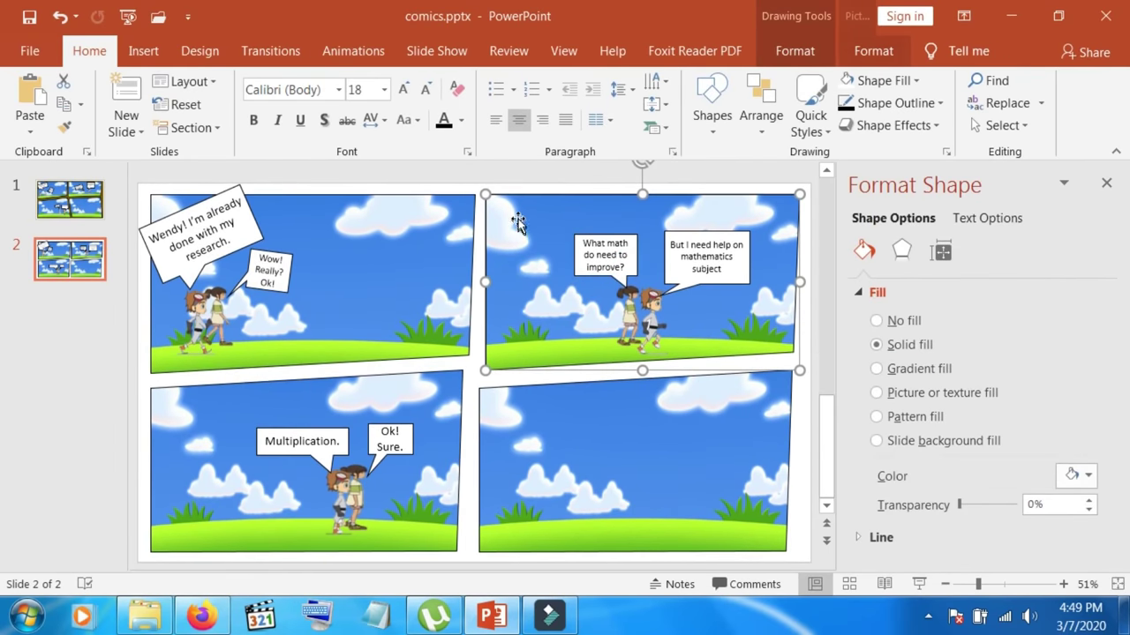
pyautogui.click(418, 262)
pyautogui.click(572, 447)
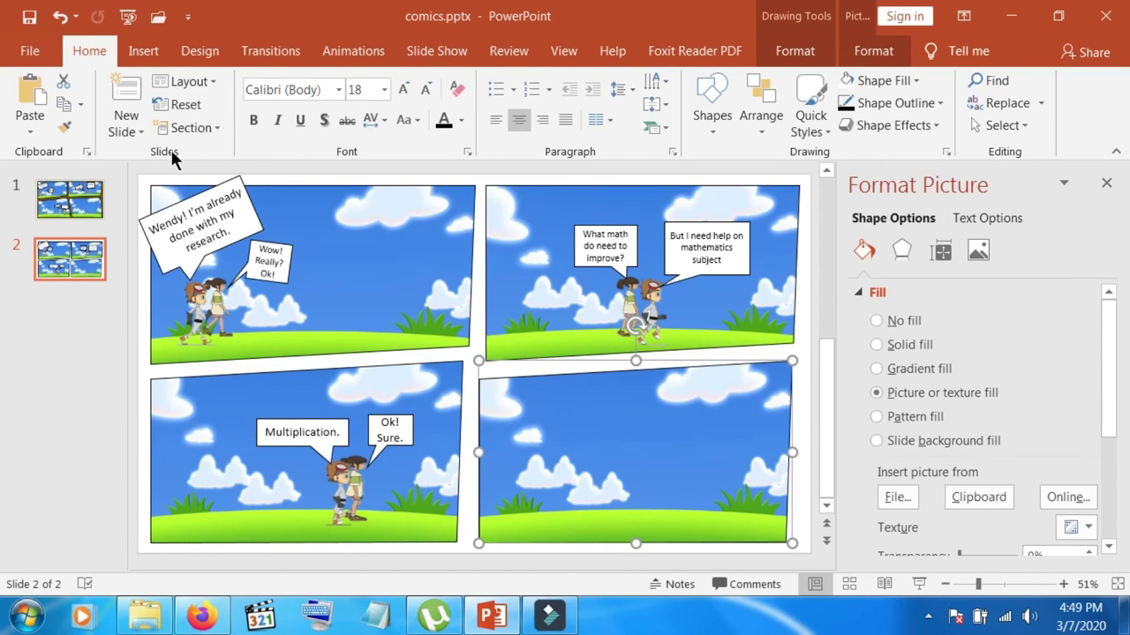
# Use Edit Points to nudge the bottom-right panel's top-left corner slightly right, skewing it
pyautogui.click(142, 53)
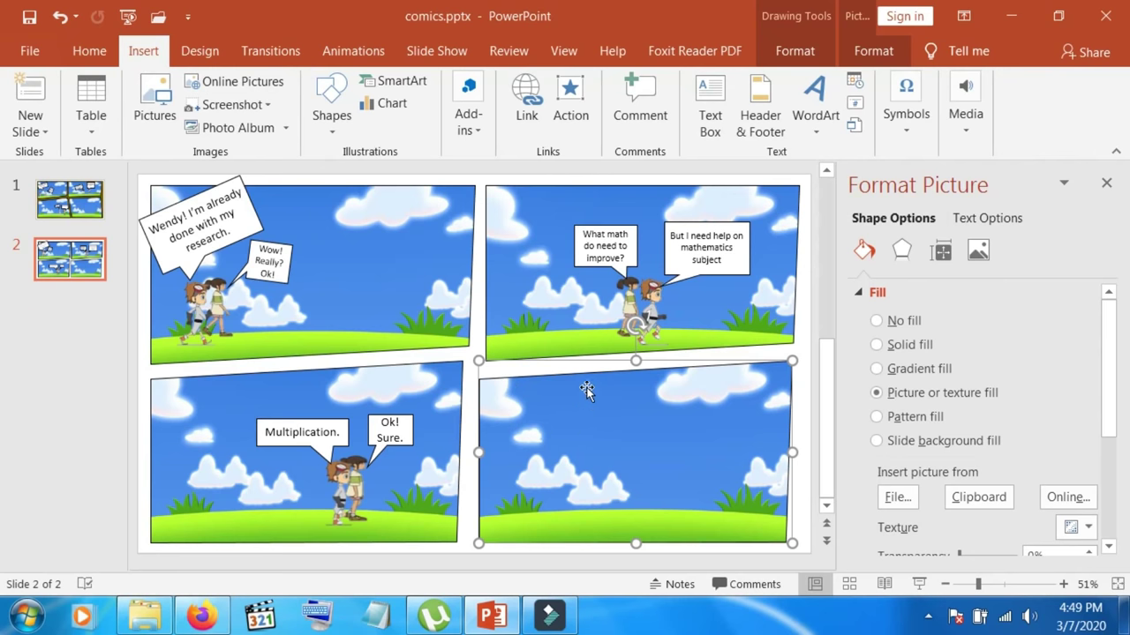
pyautogui.click(810, 55)
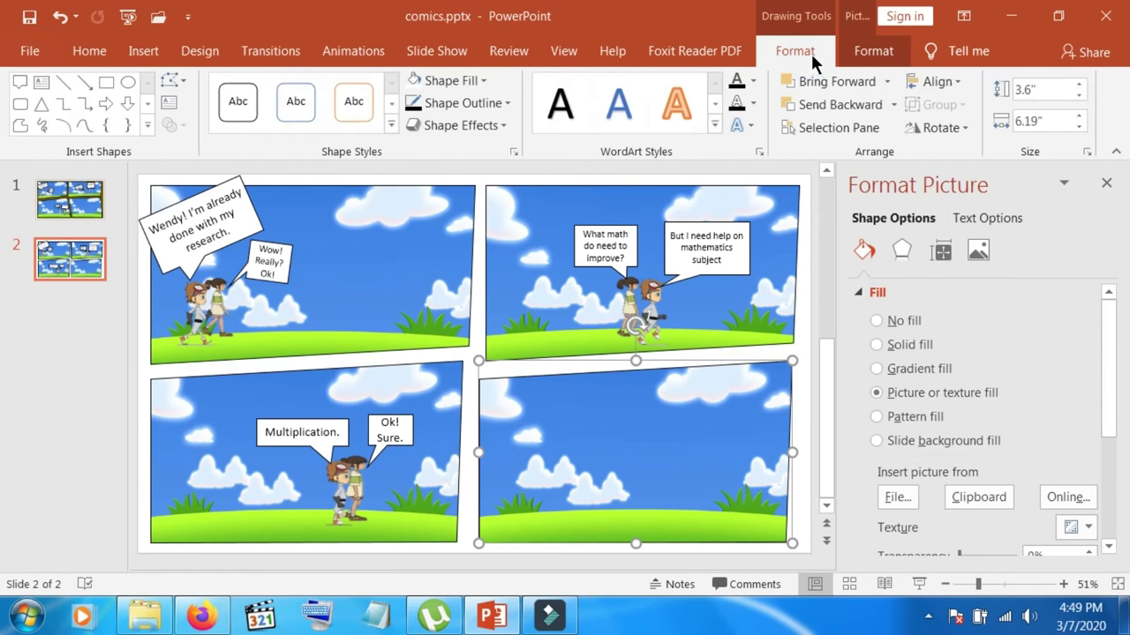
pyautogui.click(170, 81)
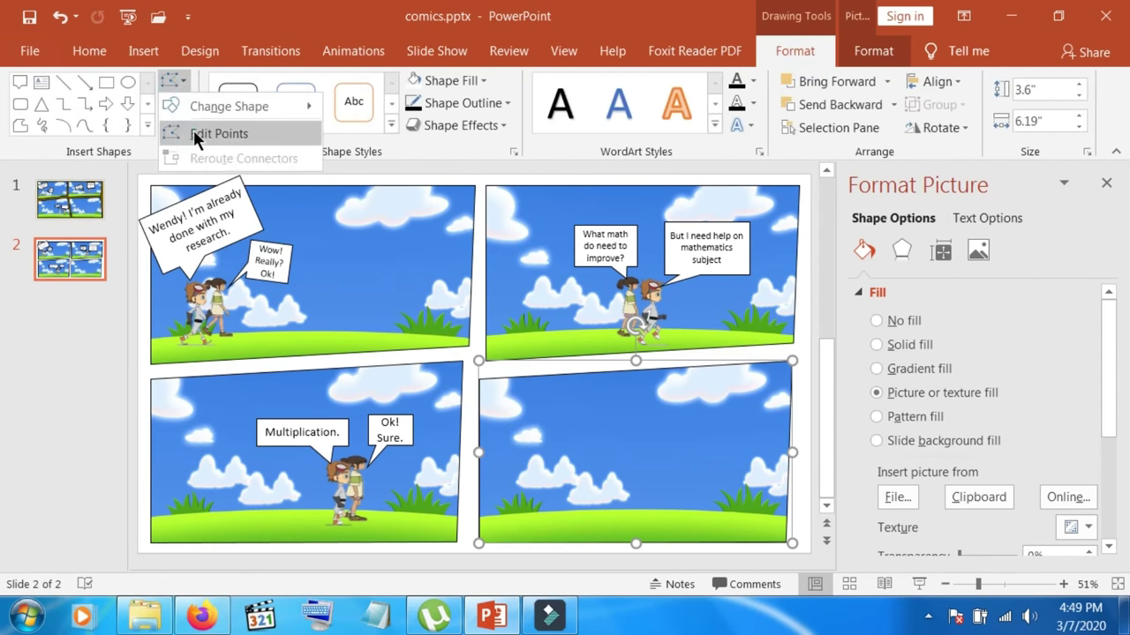
pyautogui.click(196, 132)
pyautogui.click(479, 379)
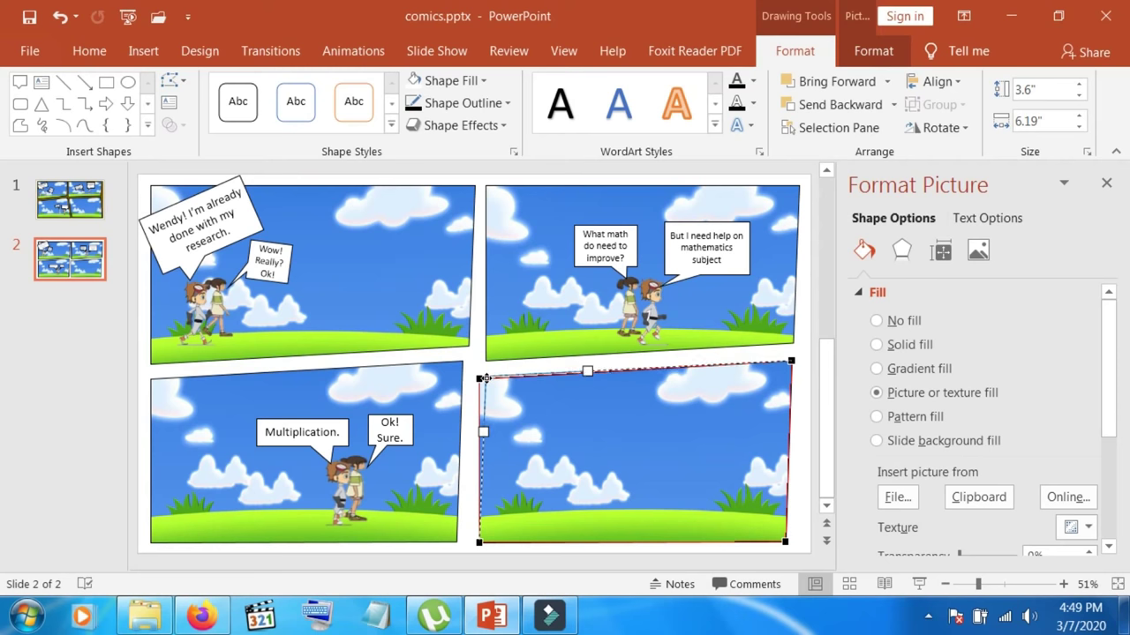
pyautogui.moveTo(485, 374); pyautogui.dragTo(488, 380)
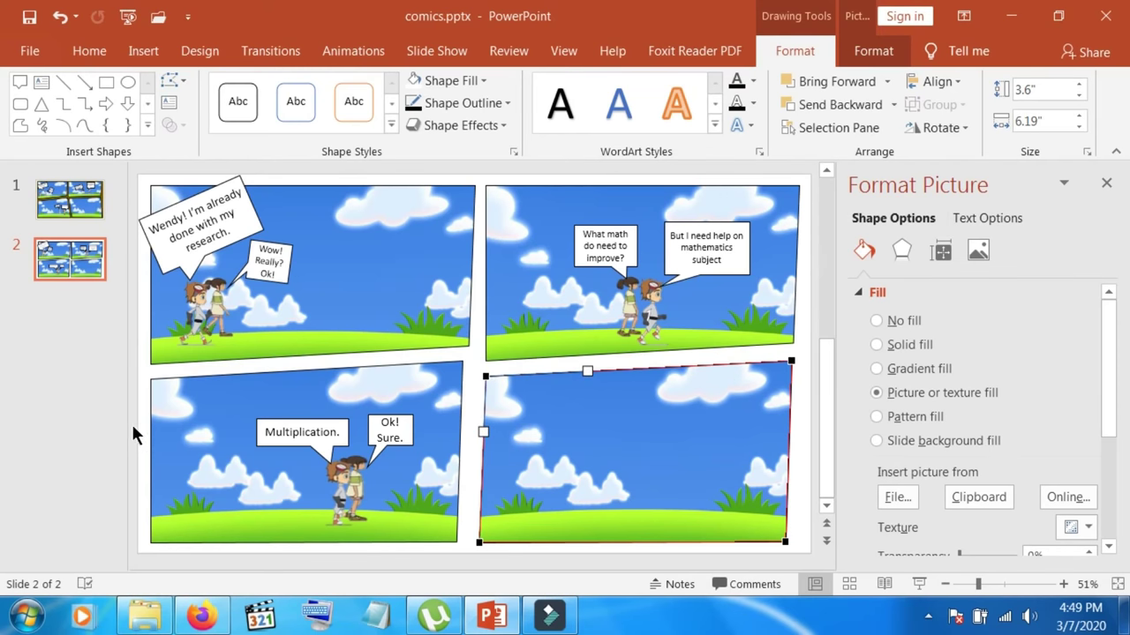
pyautogui.click(83, 423)
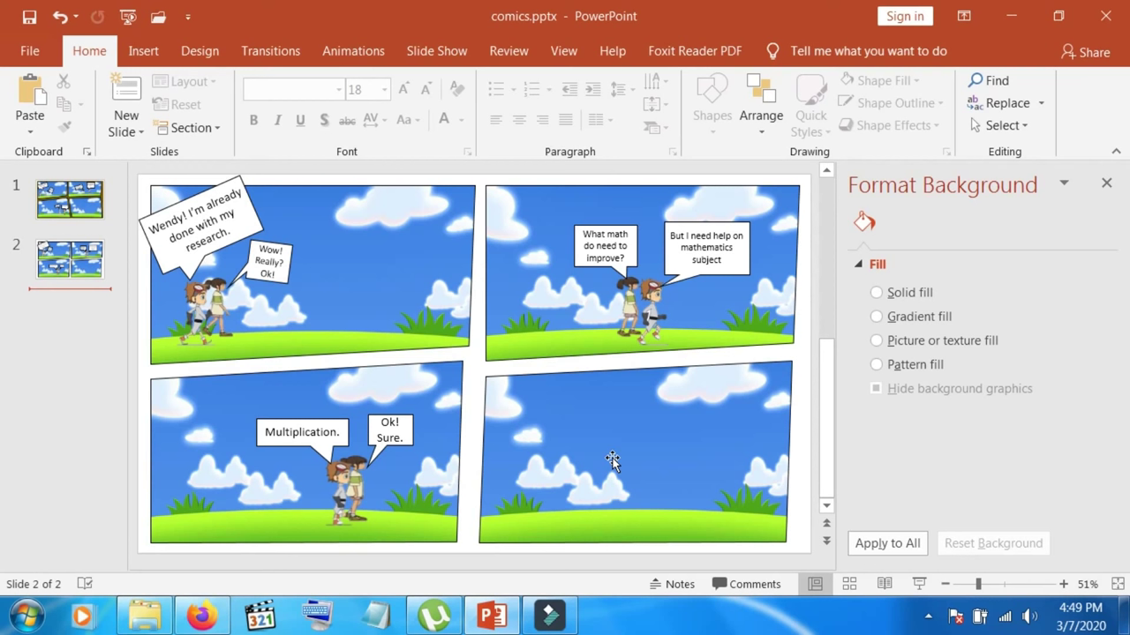
# Give the slide background a solid fill, trying dark orange and gold before settling on dark olive-brown
pyautogui.click(611, 459)
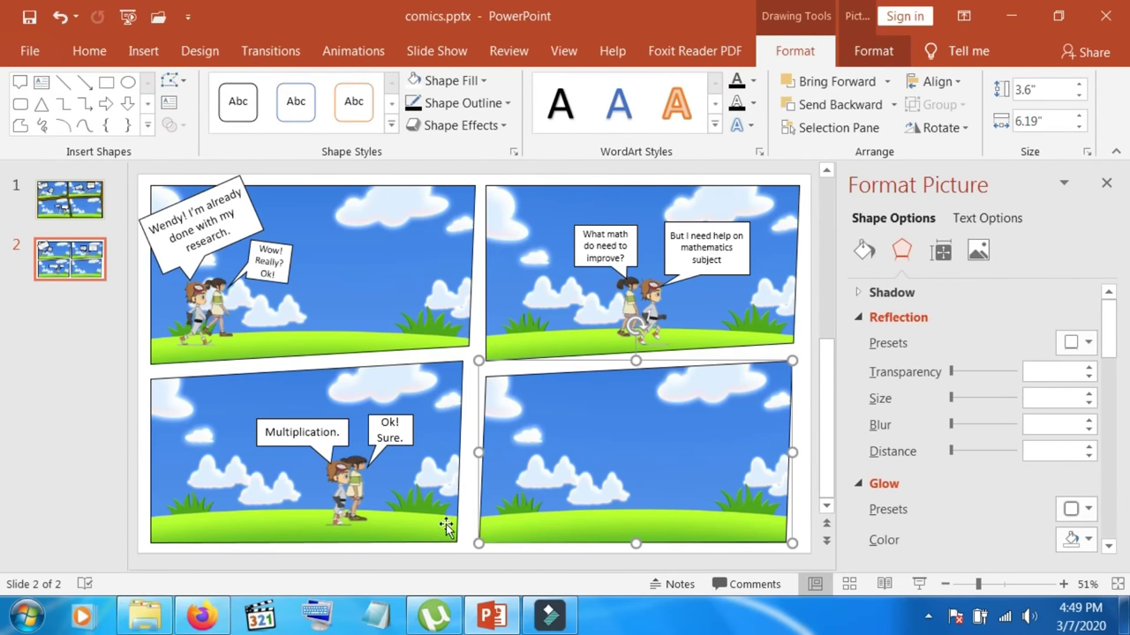
pyautogui.click(801, 396)
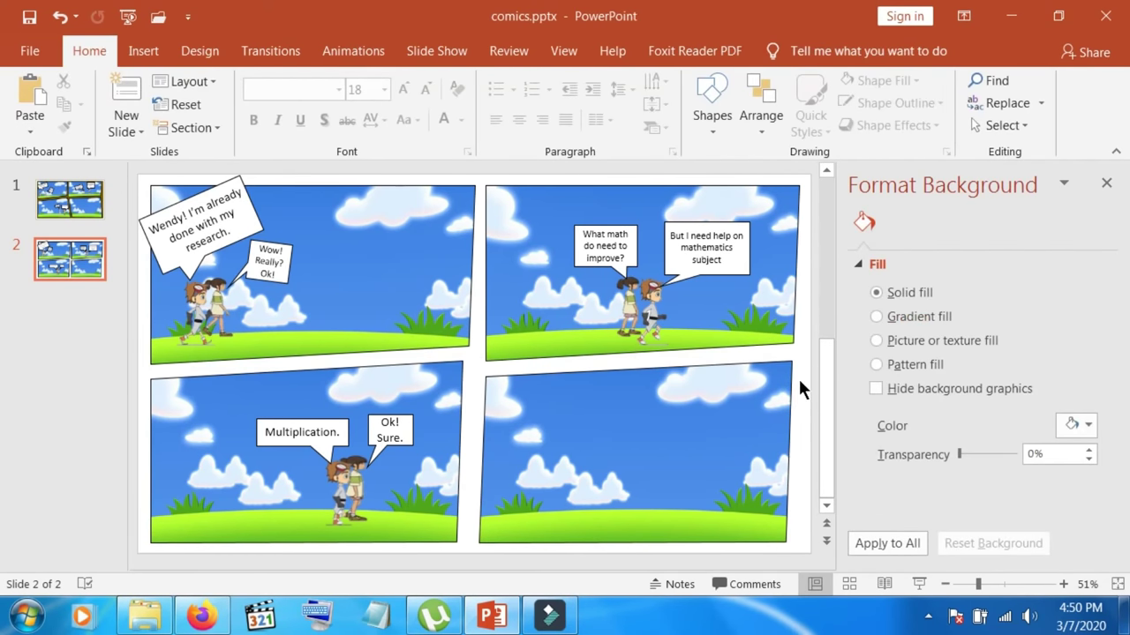
pyautogui.rightClick(799, 381)
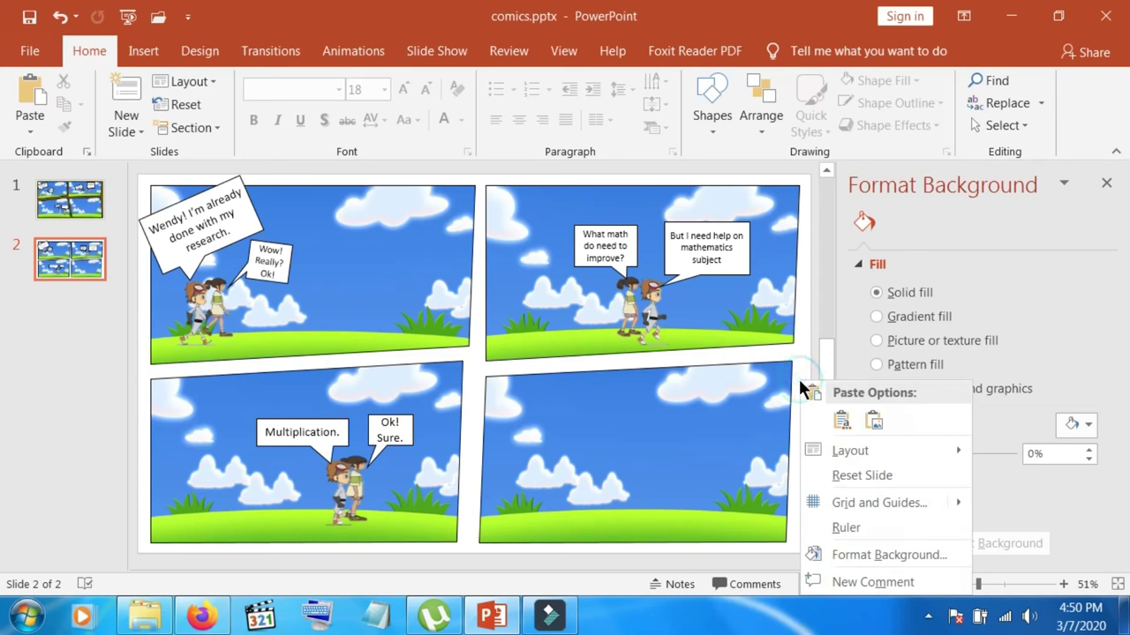
pyautogui.click(873, 549)
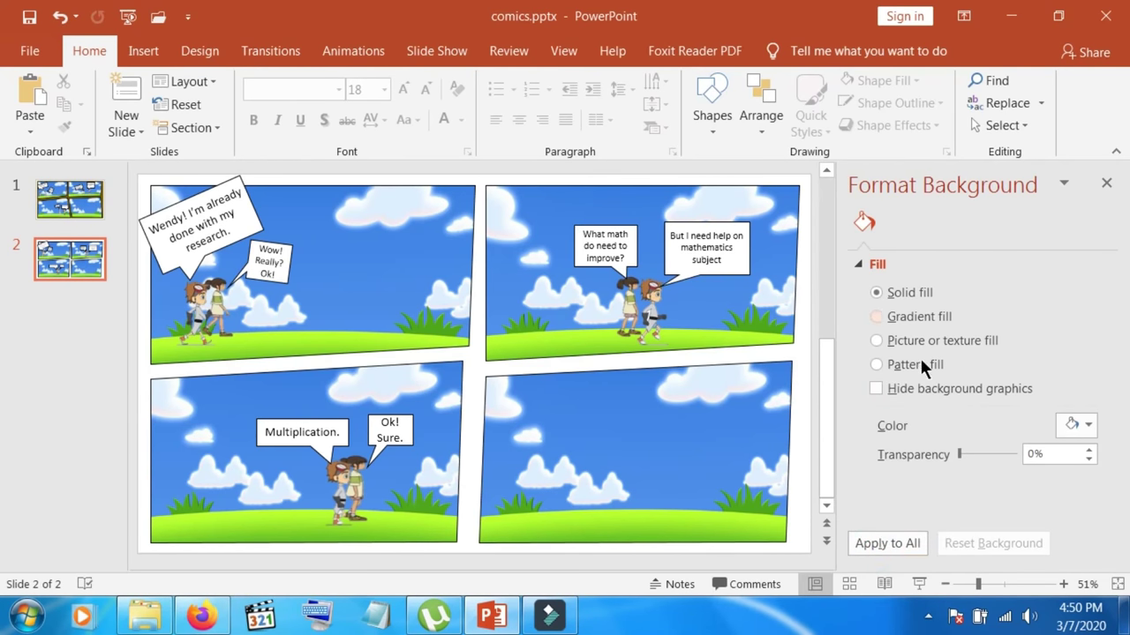
pyautogui.click(1071, 425)
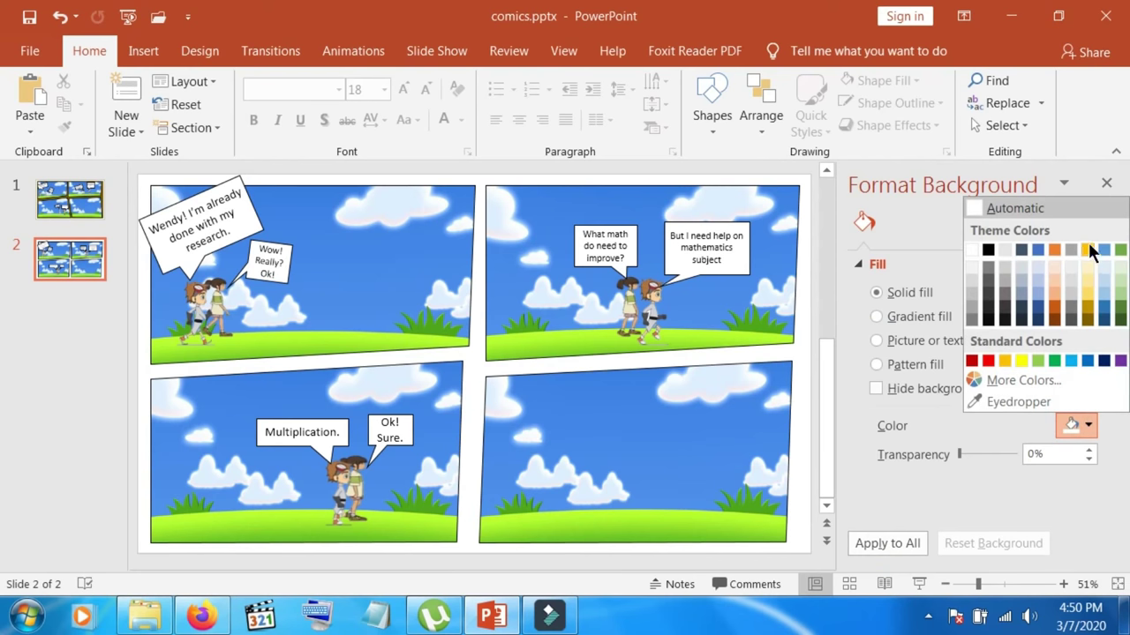
pyautogui.click(1054, 309)
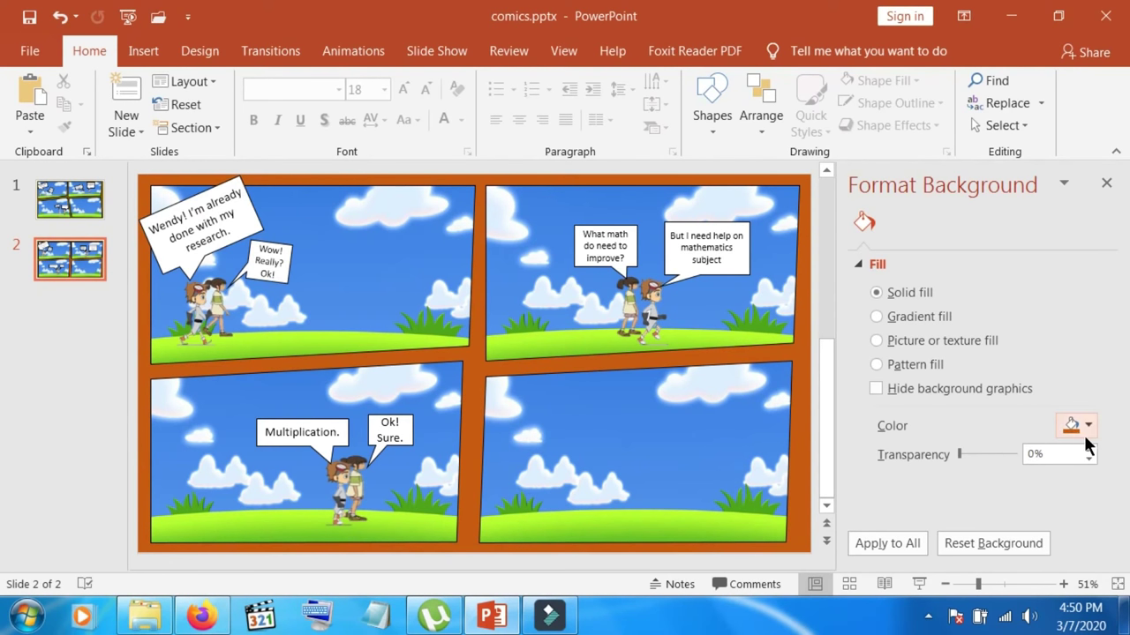
pyautogui.click(1088, 425)
pyautogui.click(1088, 305)
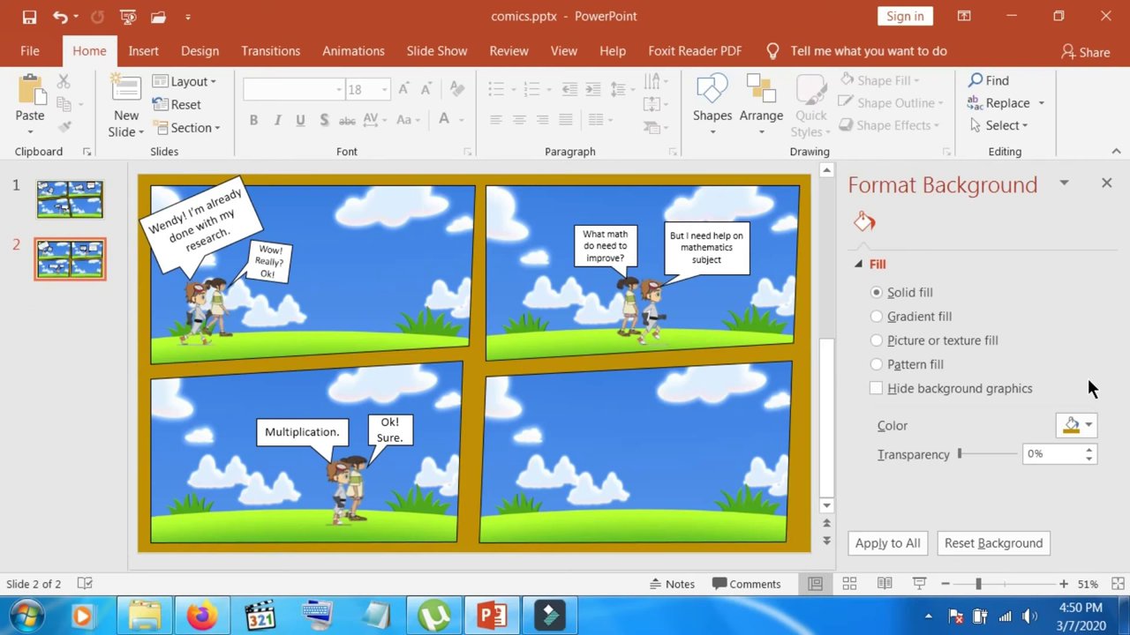
pyautogui.click(1088, 426)
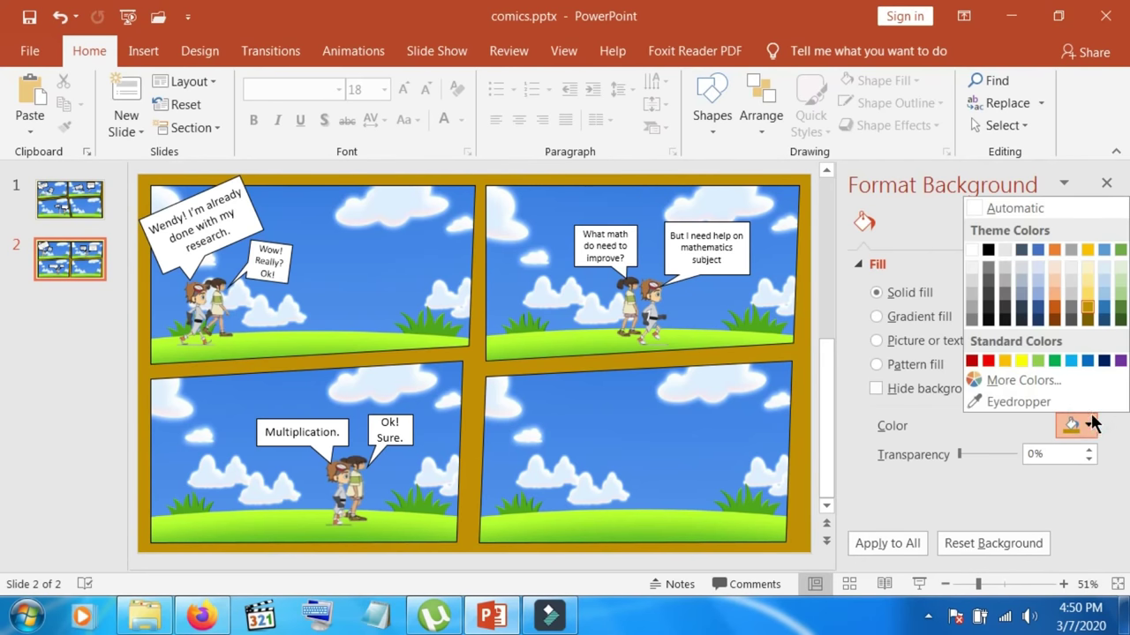
pyautogui.click(1087, 320)
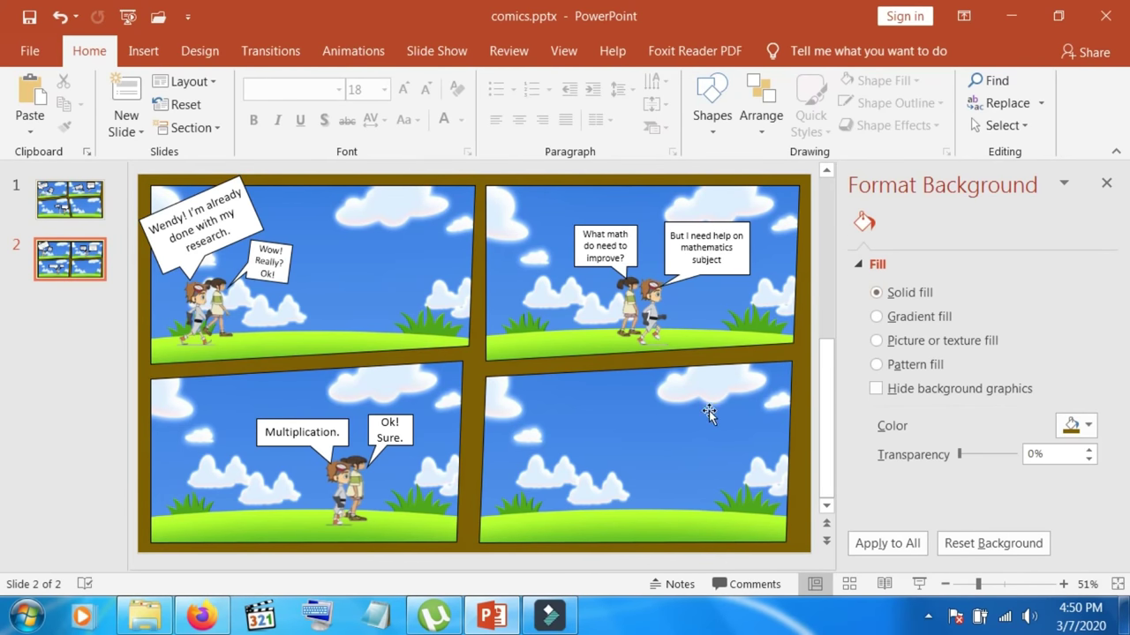
# Insert Picture3.png and drag the boy onto the grass toward the right of the bottom-right panel
pyautogui.click(144, 50)
pyautogui.click(142, 110)
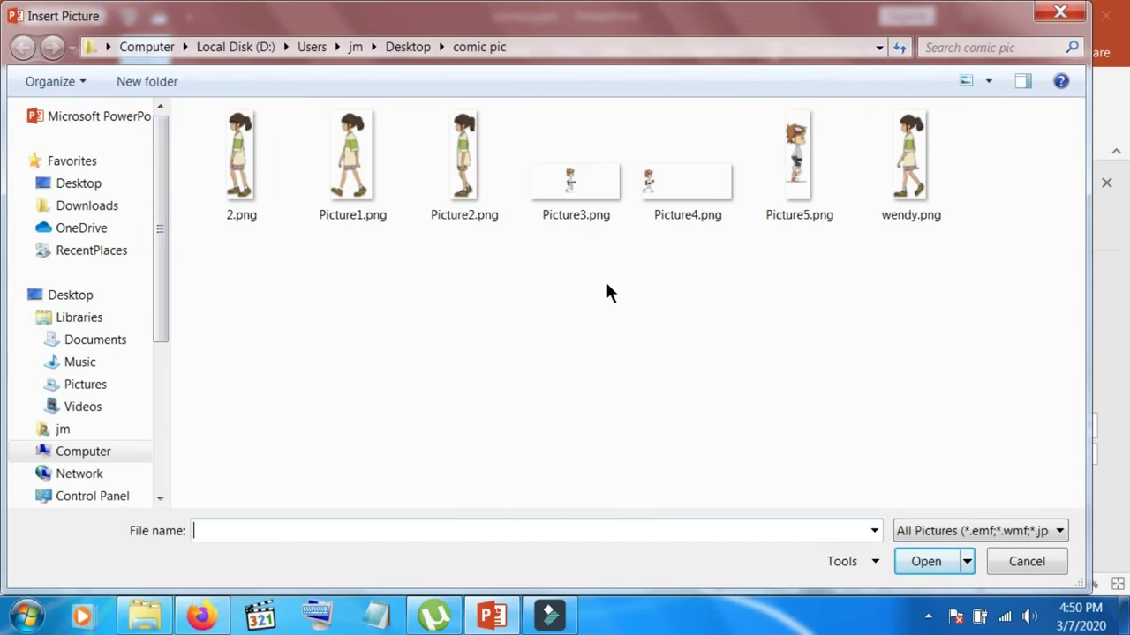
pyautogui.click(609, 210)
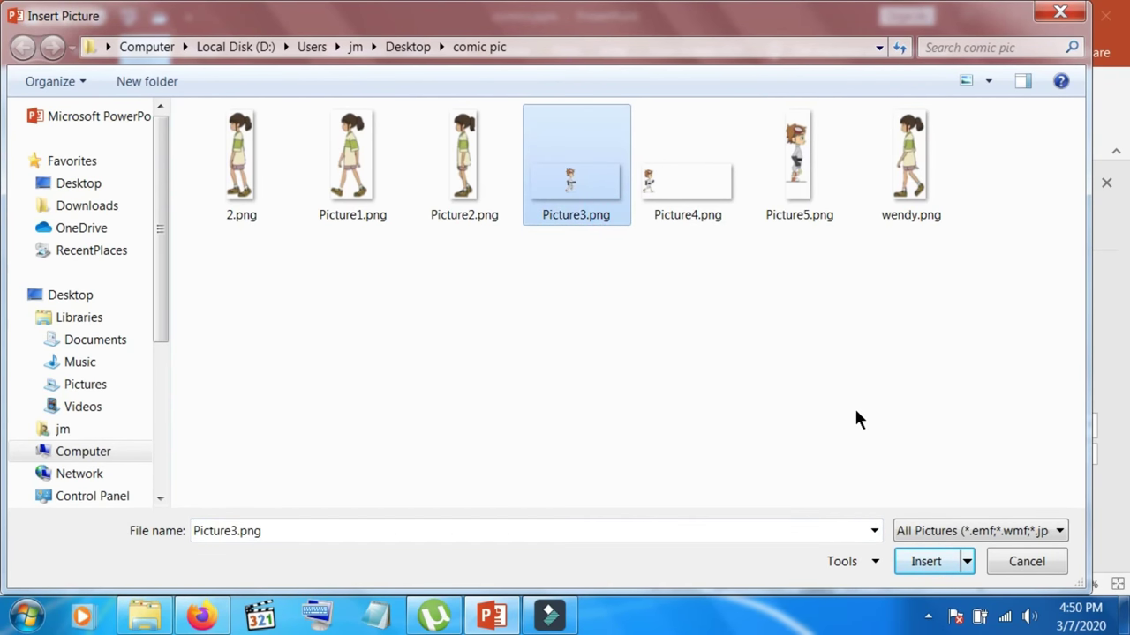
pyautogui.click(939, 561)
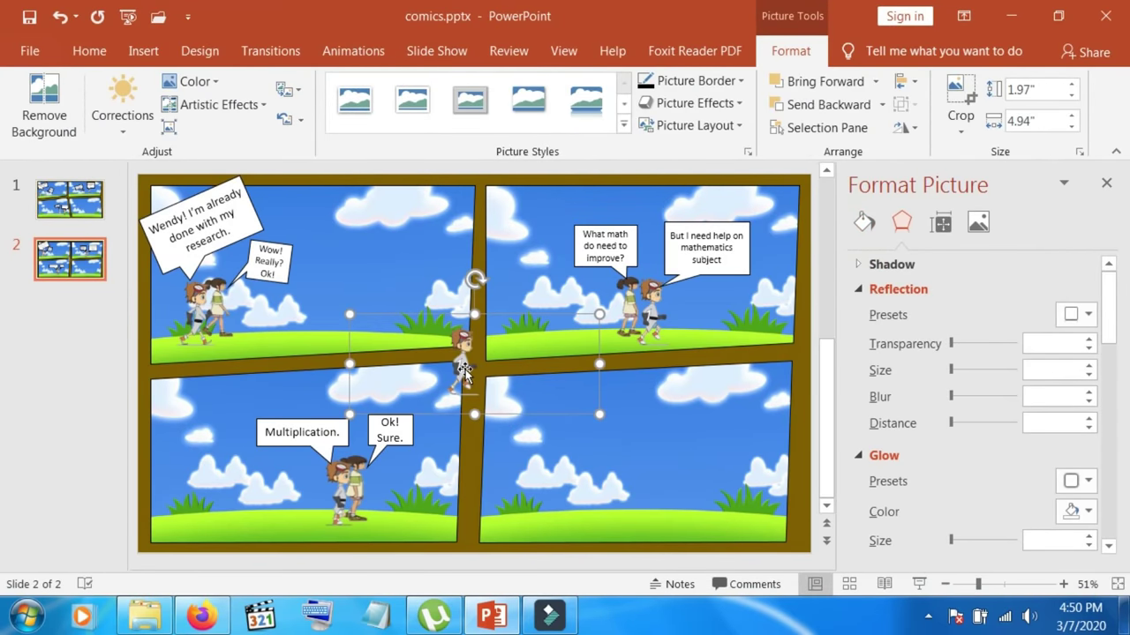
pyautogui.moveTo(462, 366); pyautogui.dragTo(591, 500)
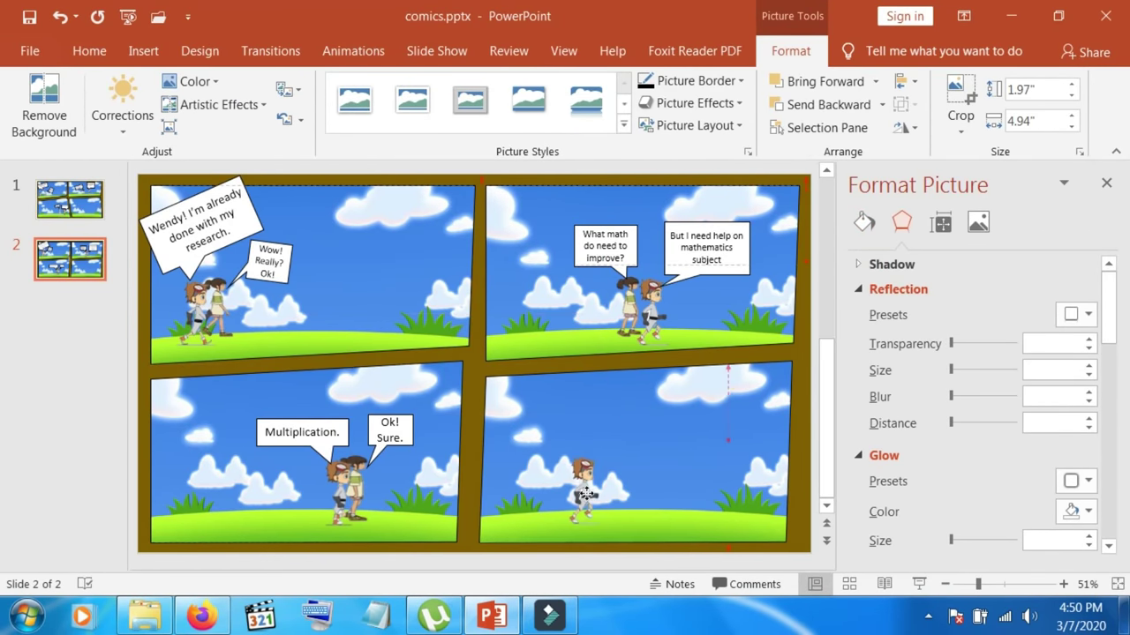
pyautogui.moveTo(593, 500); pyautogui.dragTo(712, 502)
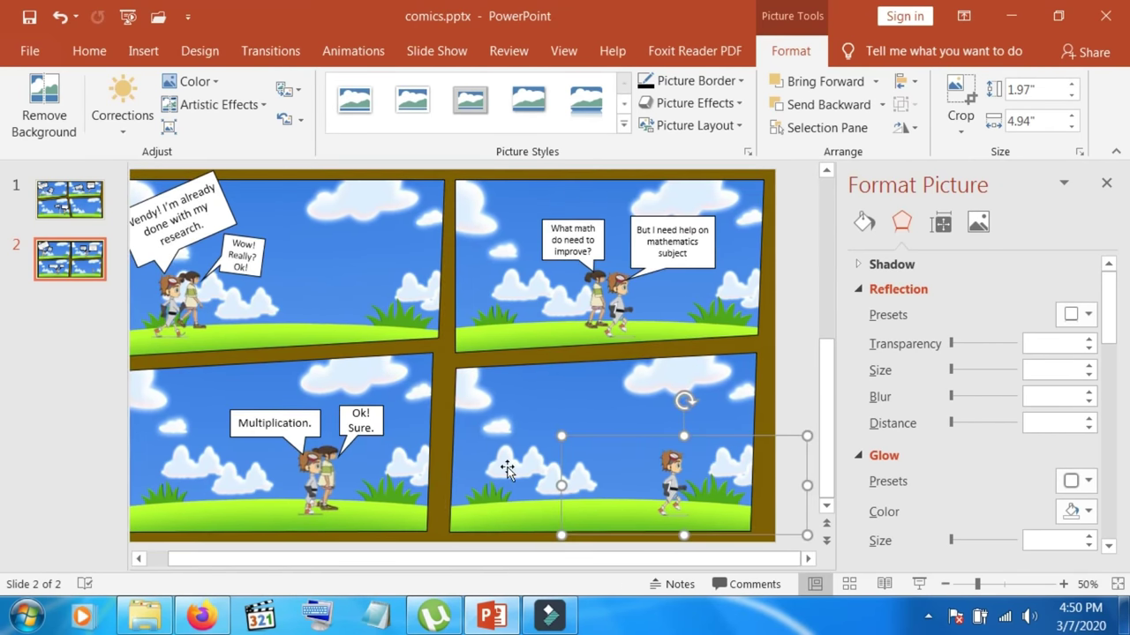
pyautogui.click(141, 51)
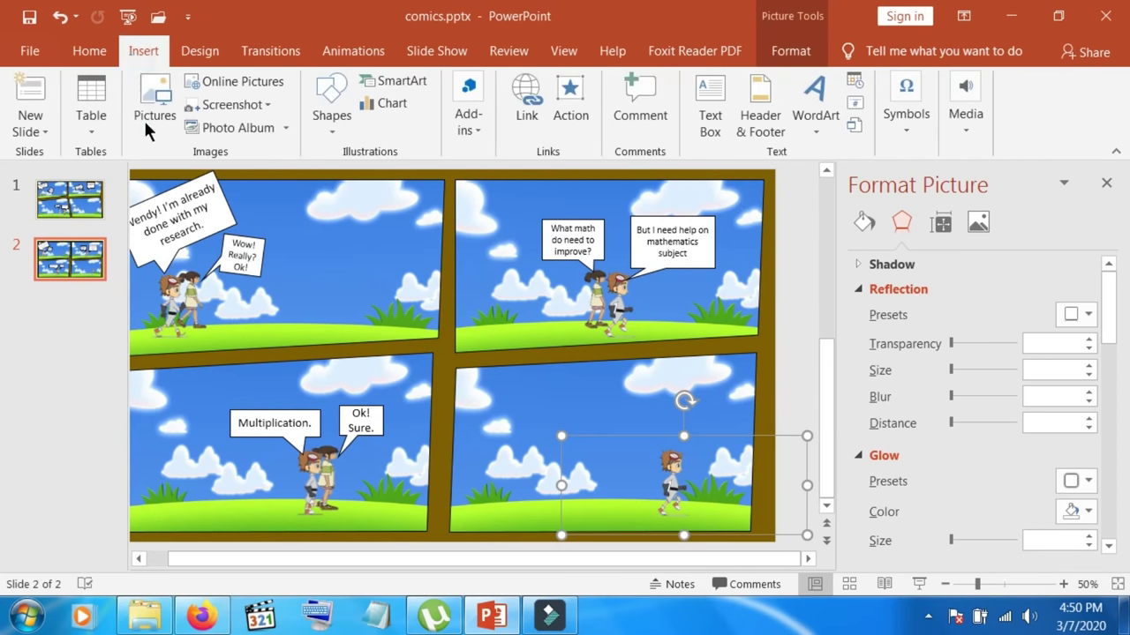
# Insert the girl image 2.png and flip it horizontally so she faces the other way
pyautogui.click(150, 124)
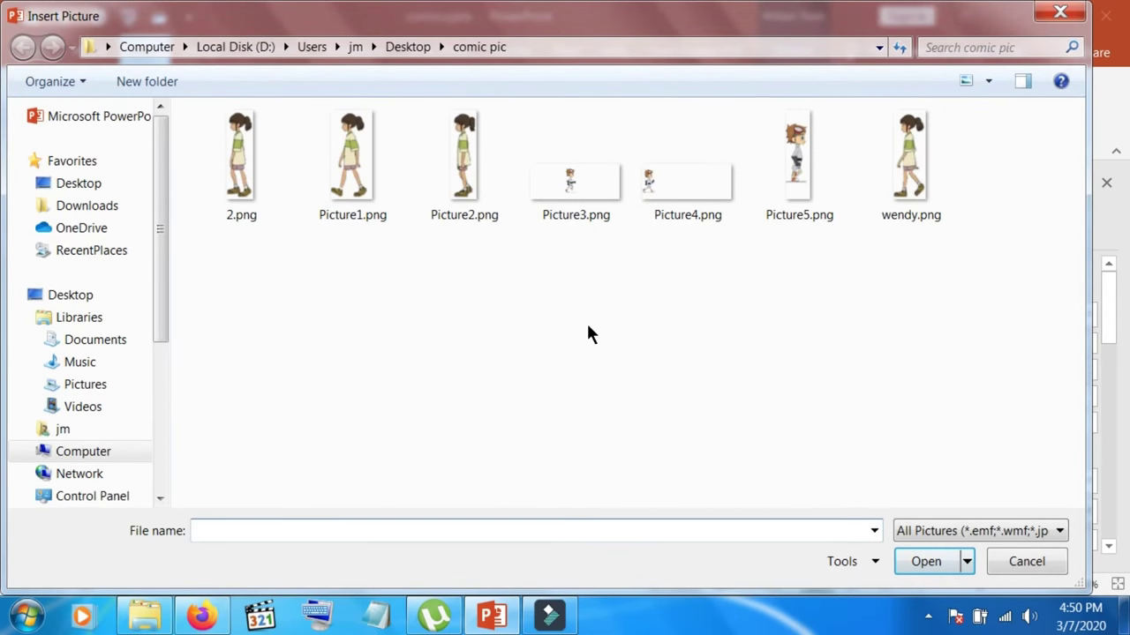
pyautogui.click(251, 152)
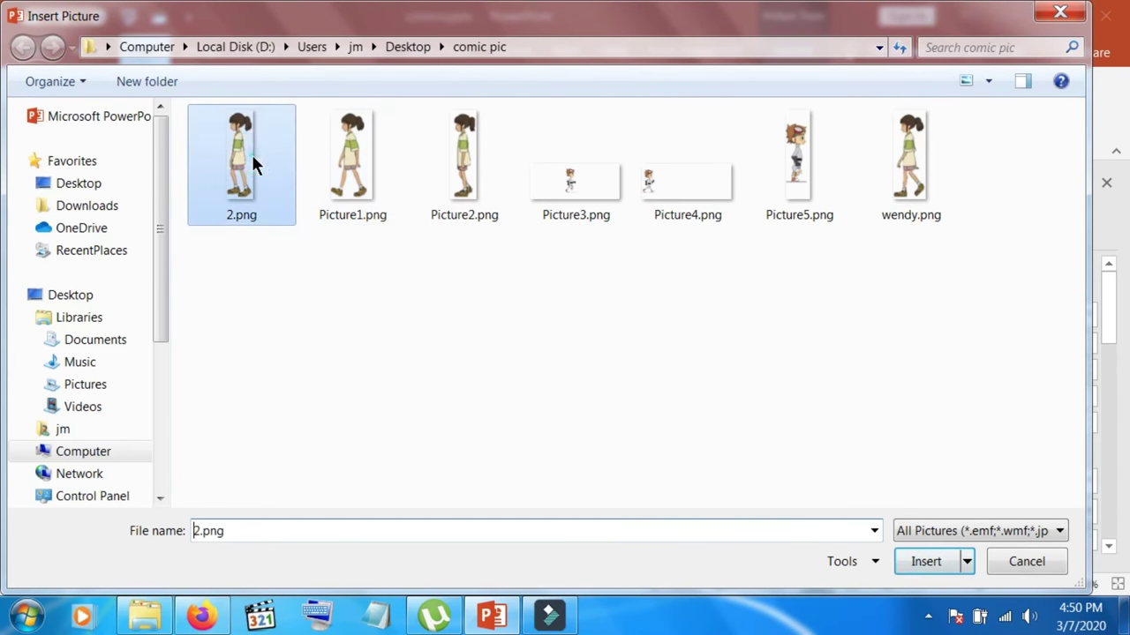
pyautogui.click(926, 560)
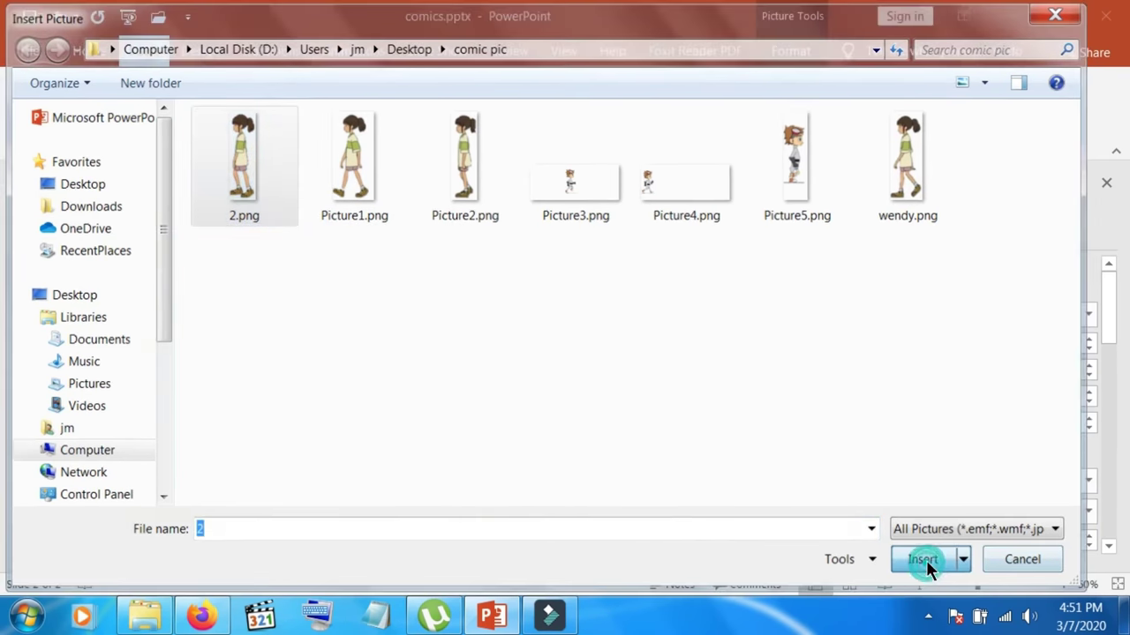
pyautogui.click(902, 128)
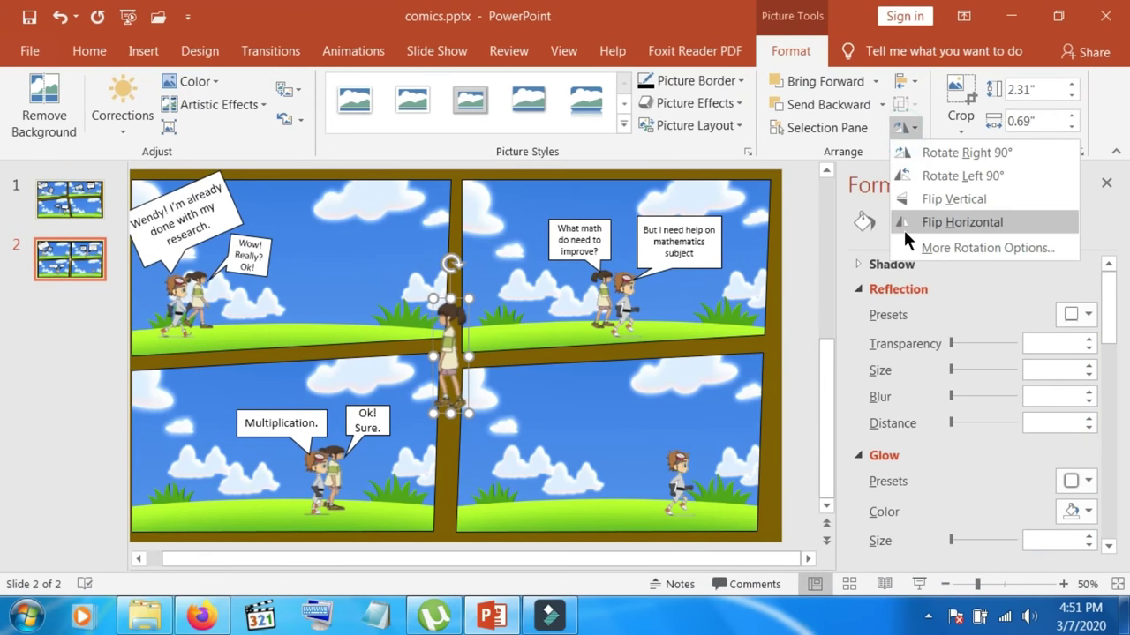
pyautogui.click(905, 222)
# Shrink the girl to the boy's size and stand her beside him on the grass in the last panel
pyautogui.moveTo(450, 339); pyautogui.dragTo(635, 441)
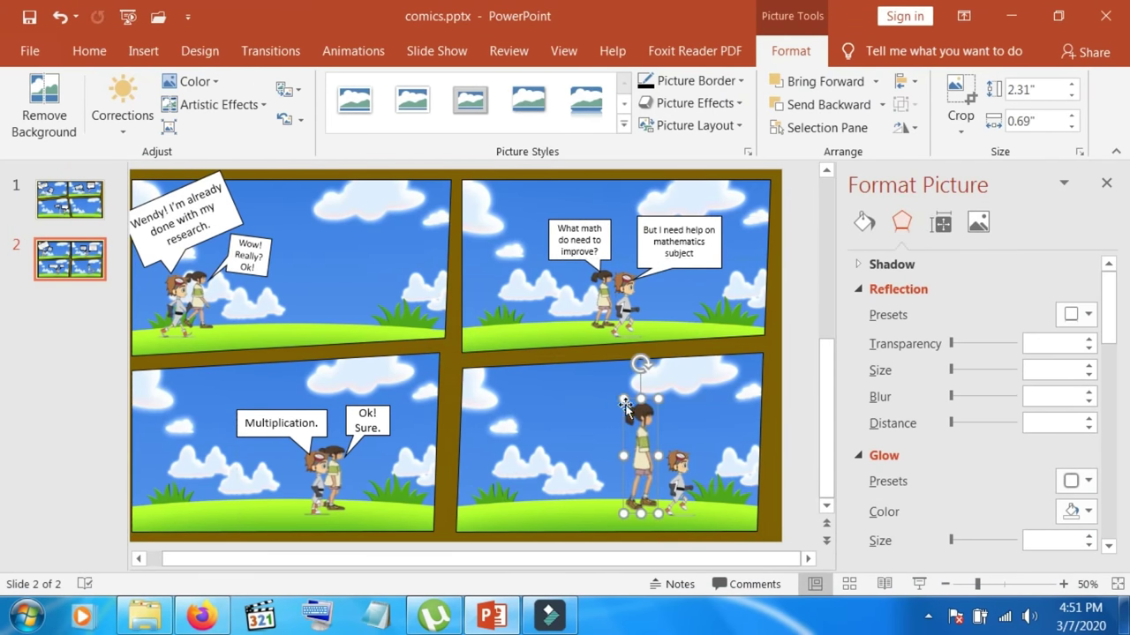
pyautogui.moveTo(623, 403); pyautogui.dragTo(633, 447)
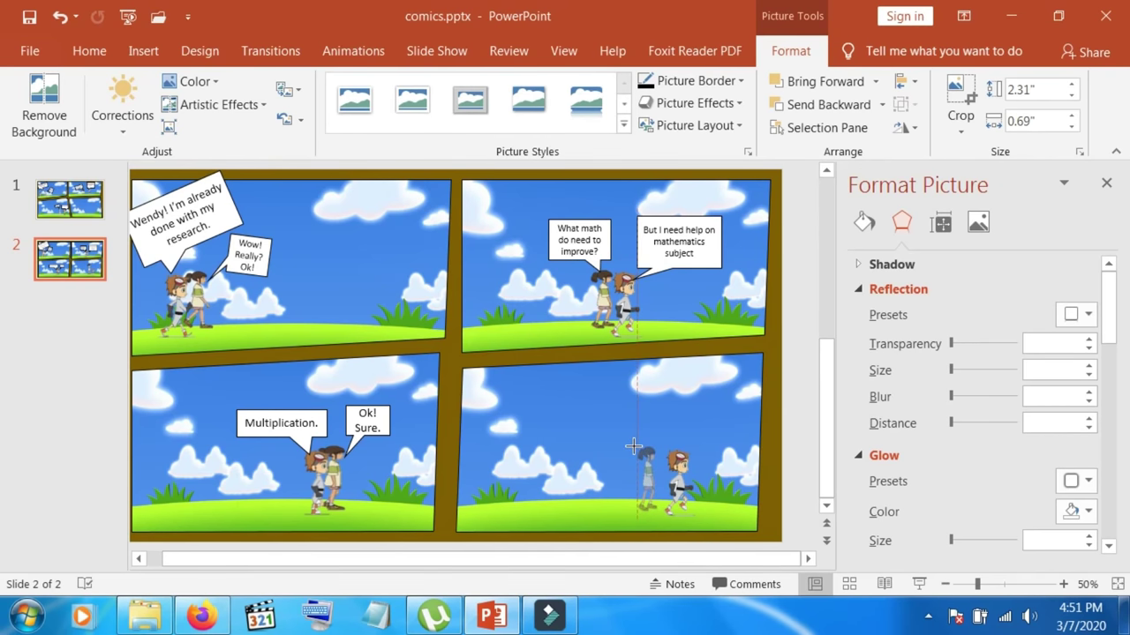
pyautogui.moveTo(632, 448); pyautogui.dragTo(630, 478)
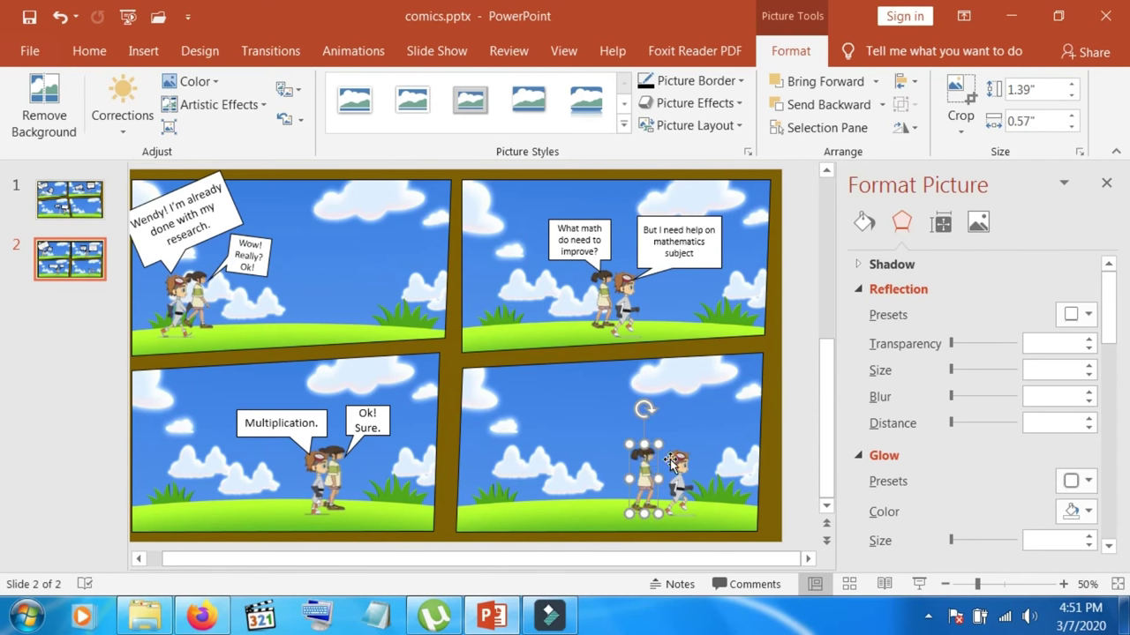
pyautogui.moveTo(643, 444); pyautogui.dragTo(643, 448)
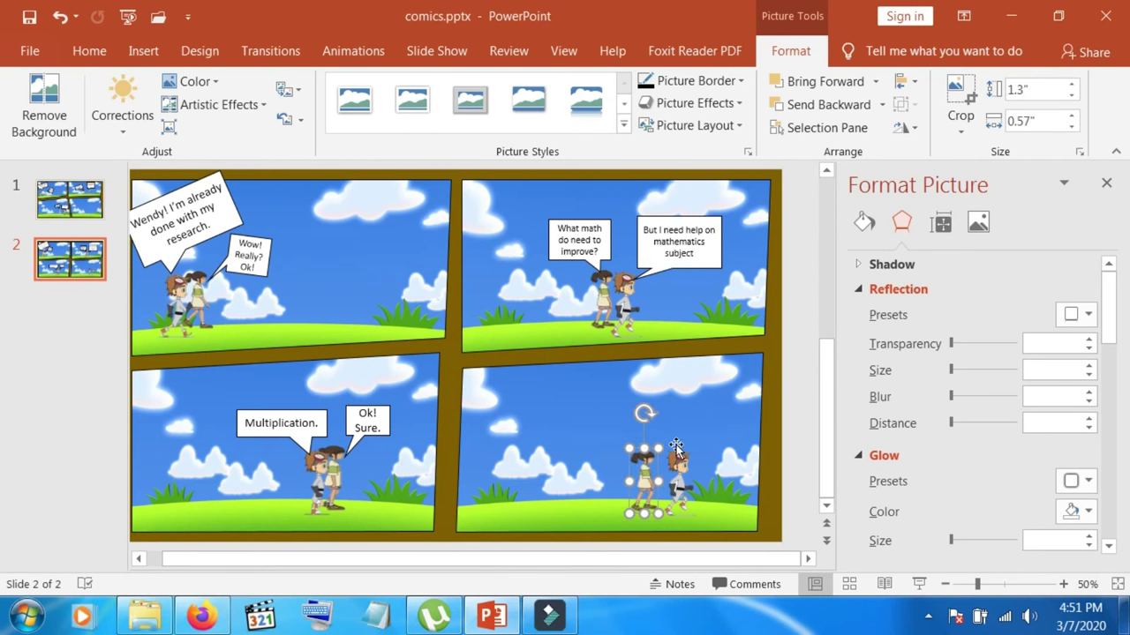
pyautogui.moveTo(643, 470); pyautogui.dragTo(665, 462)
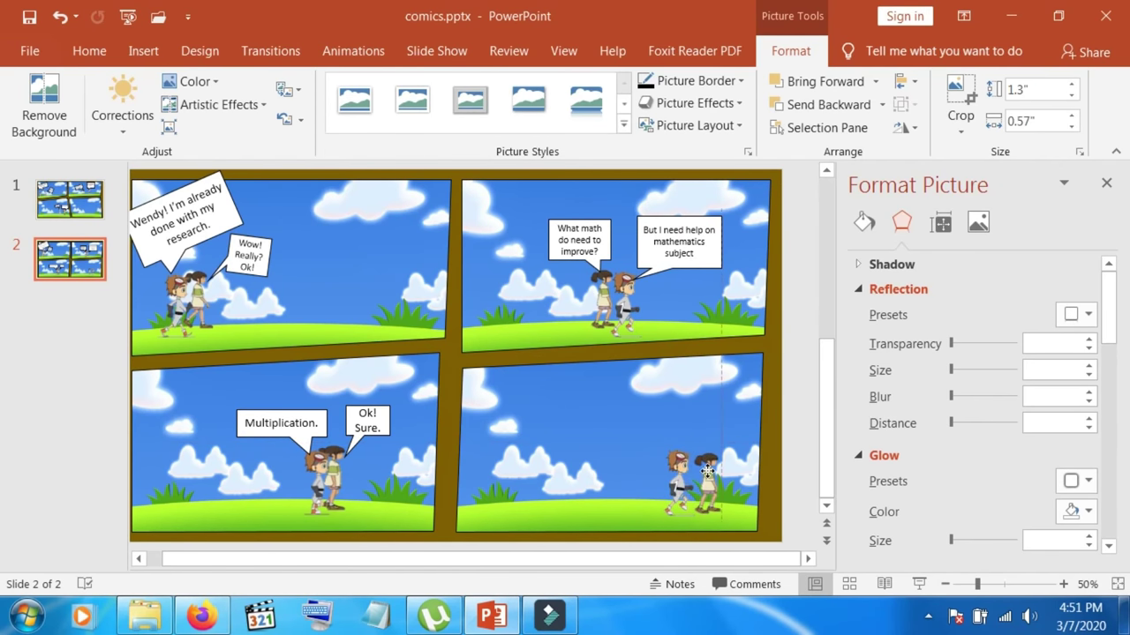
pyautogui.moveTo(664, 463); pyautogui.dragTo(655, 465)
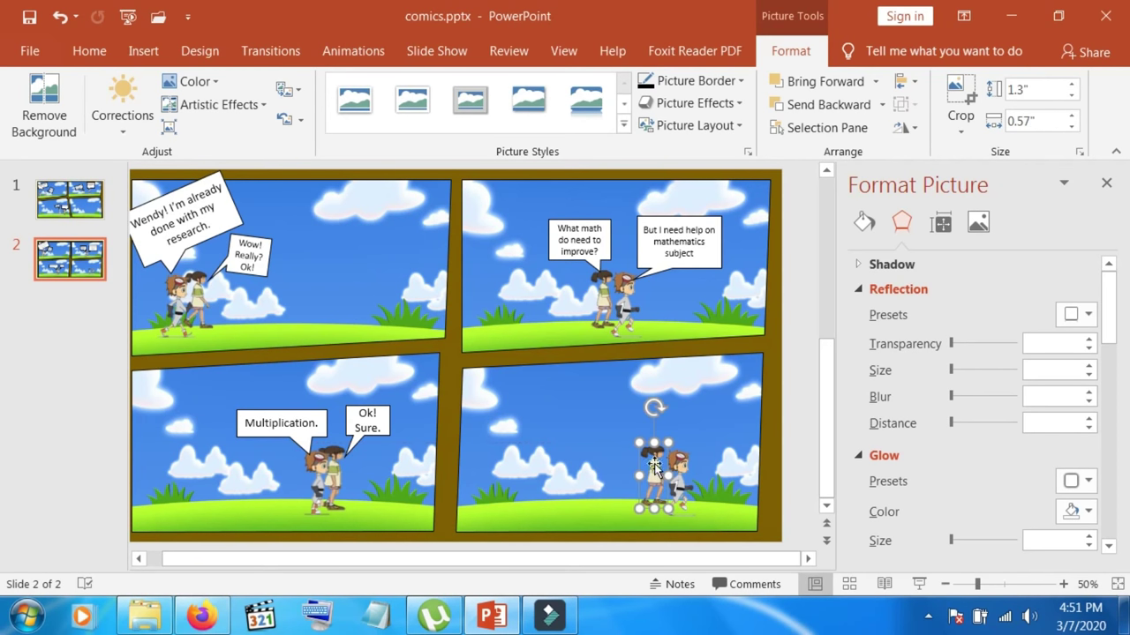
pyautogui.click(685, 483)
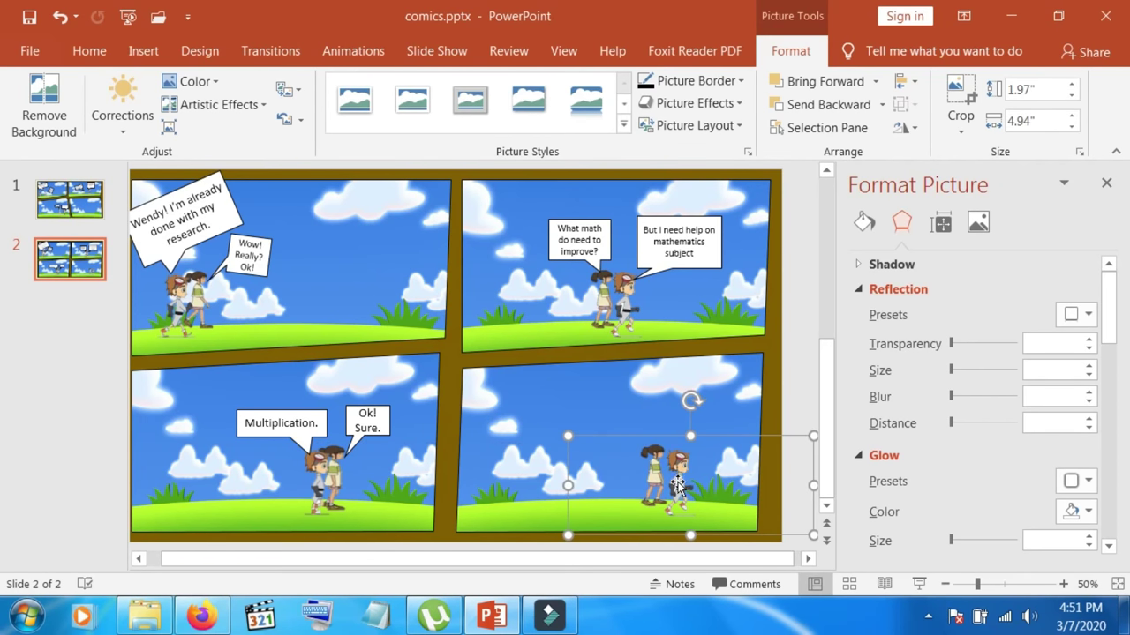
pyautogui.click(131, 53)
pyautogui.click(327, 117)
# Draw a small speech-bubble callout at the right of the last panel and fill it white
pyautogui.click(321, 173)
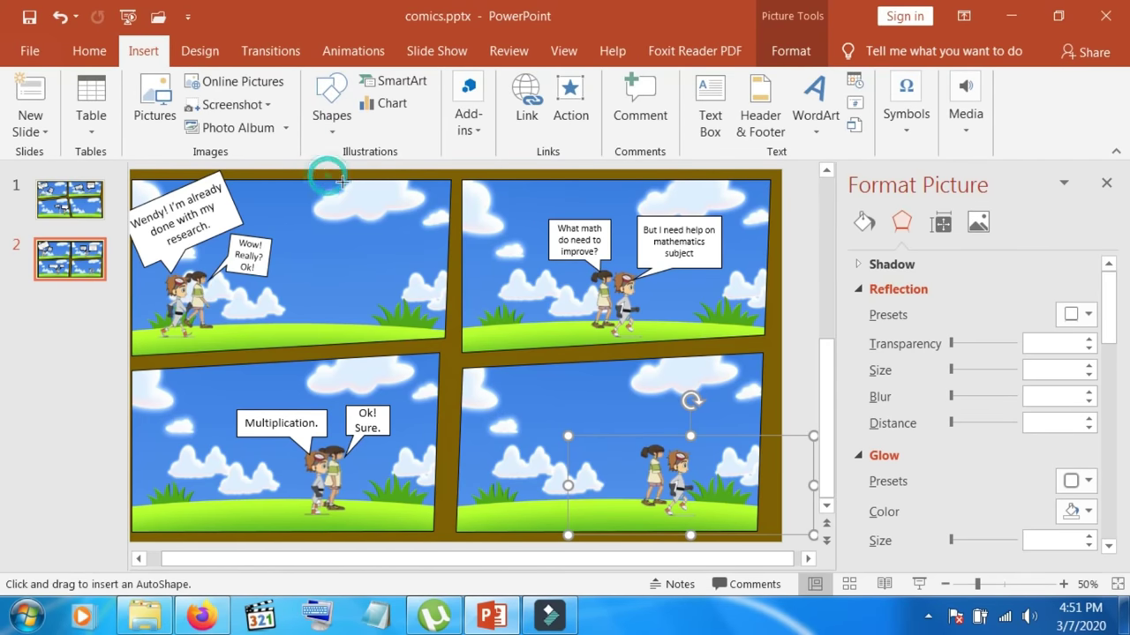
pyautogui.moveTo(703, 388); pyautogui.dragTo(748, 438)
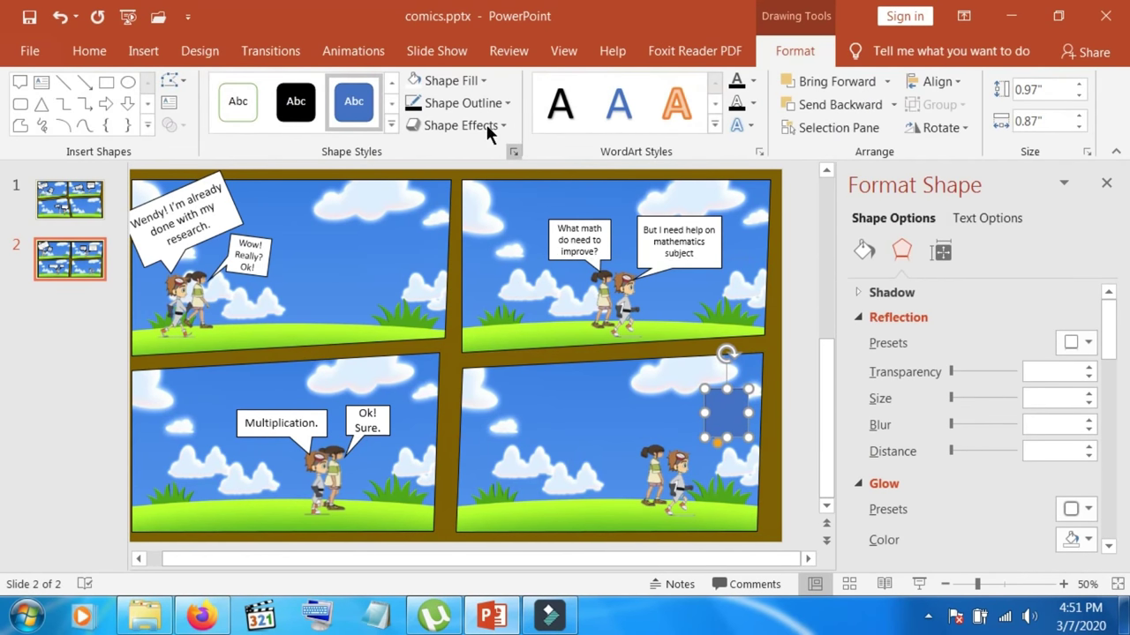
pyautogui.click(450, 82)
pyautogui.click(420, 123)
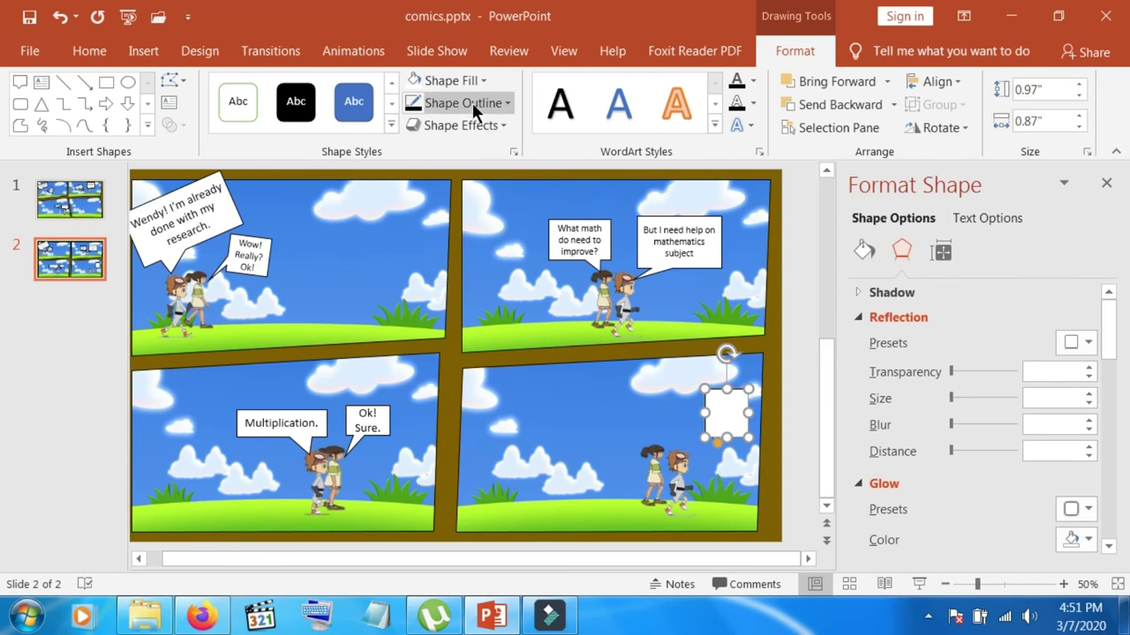
# Draw a second callout above the girl with white fill and a black outline
pyautogui.click(567, 397)
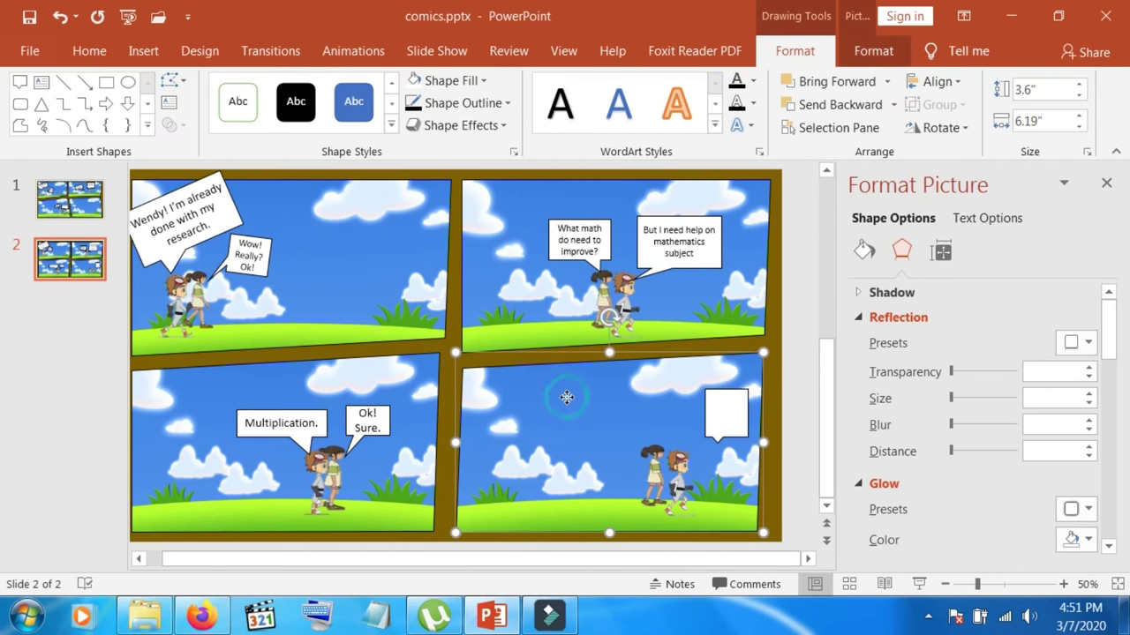
pyautogui.click(144, 55)
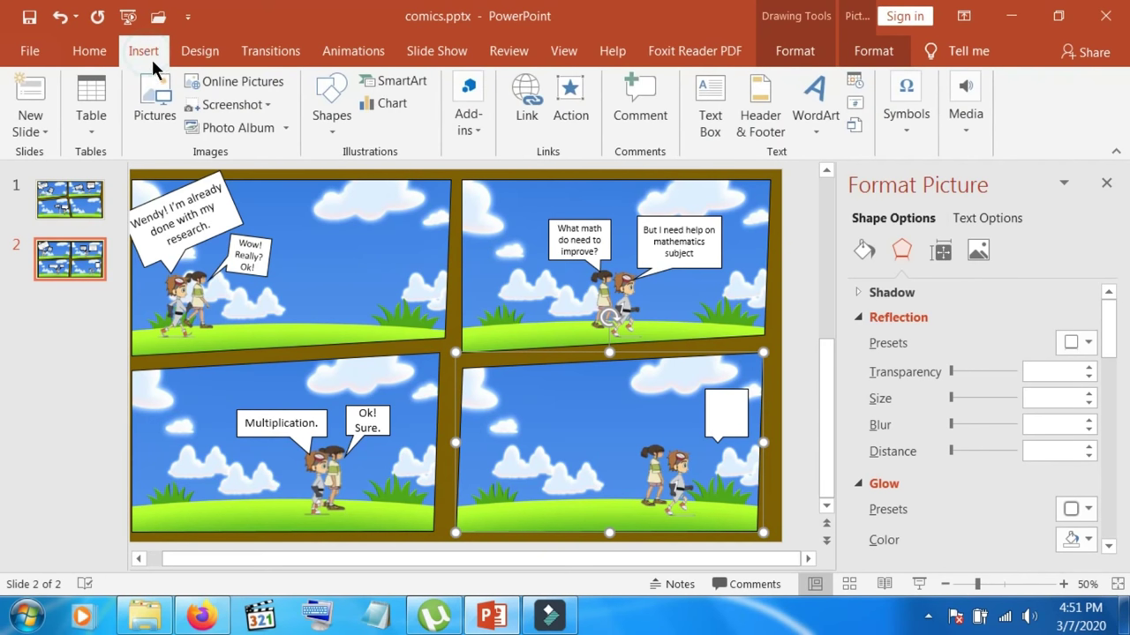
pyautogui.click(329, 99)
pyautogui.click(324, 168)
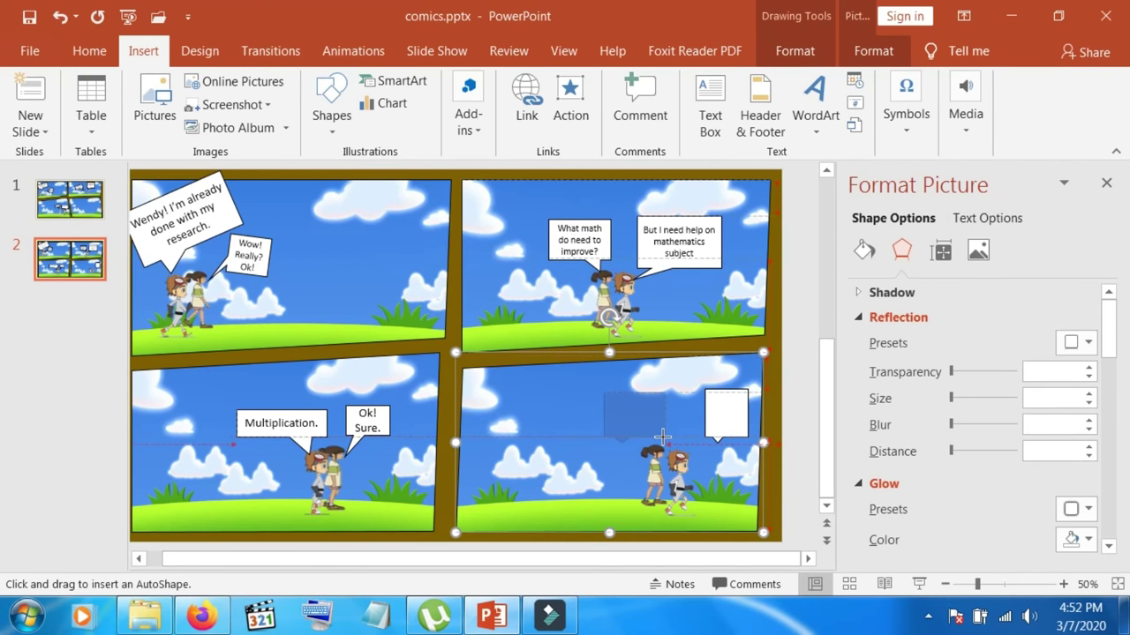
pyautogui.moveTo(604, 392); pyautogui.dragTo(665, 437)
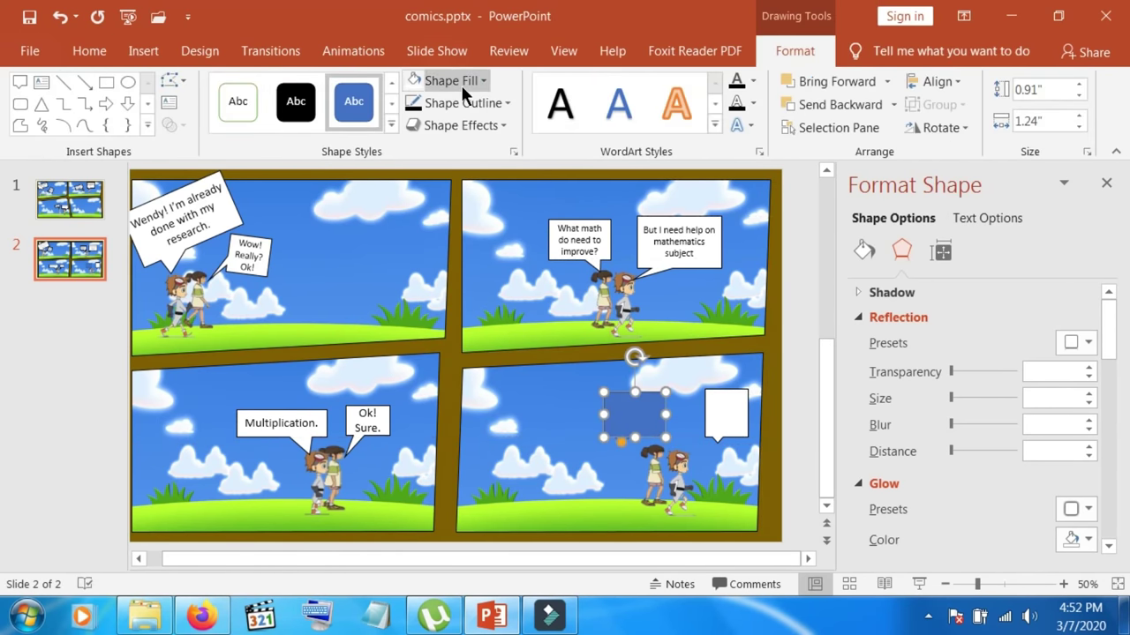
pyautogui.click(450, 80)
pyautogui.click(413, 124)
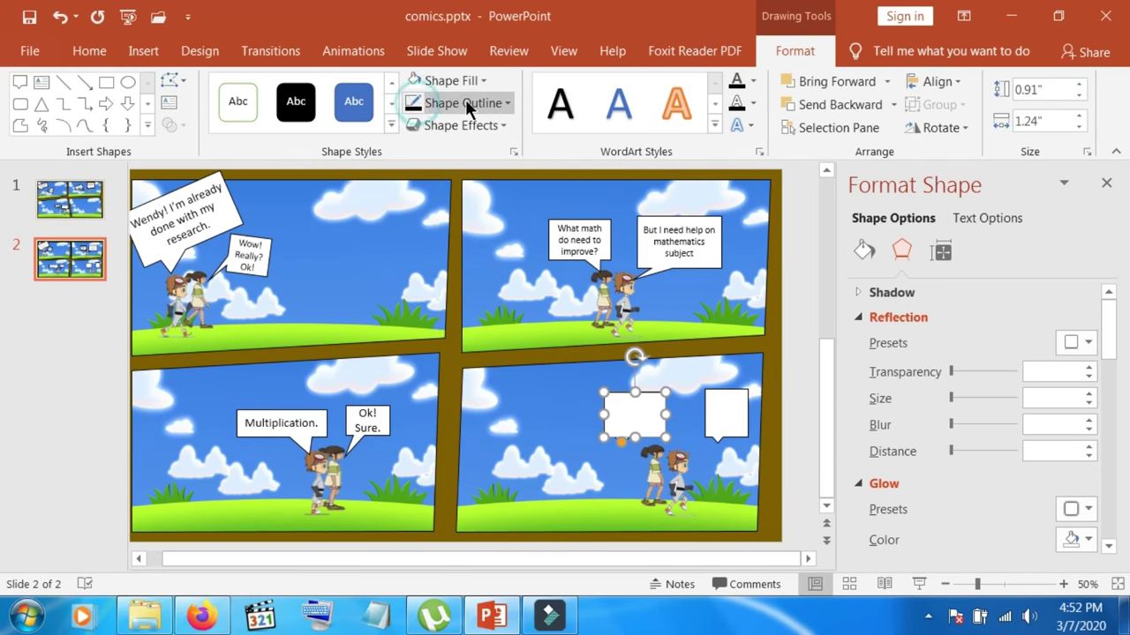
pyautogui.click(463, 103)
pyautogui.click(426, 148)
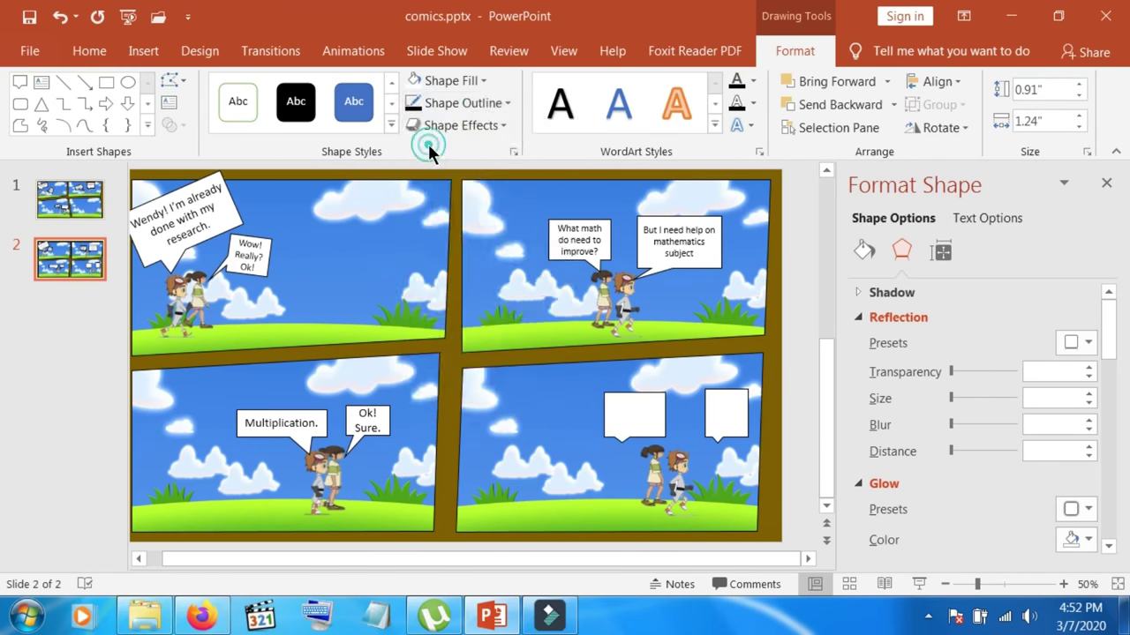
# Nudge the right bubble lower and point its tail at the boy, and the left bubble's tail at the girl
pyautogui.click(729, 433)
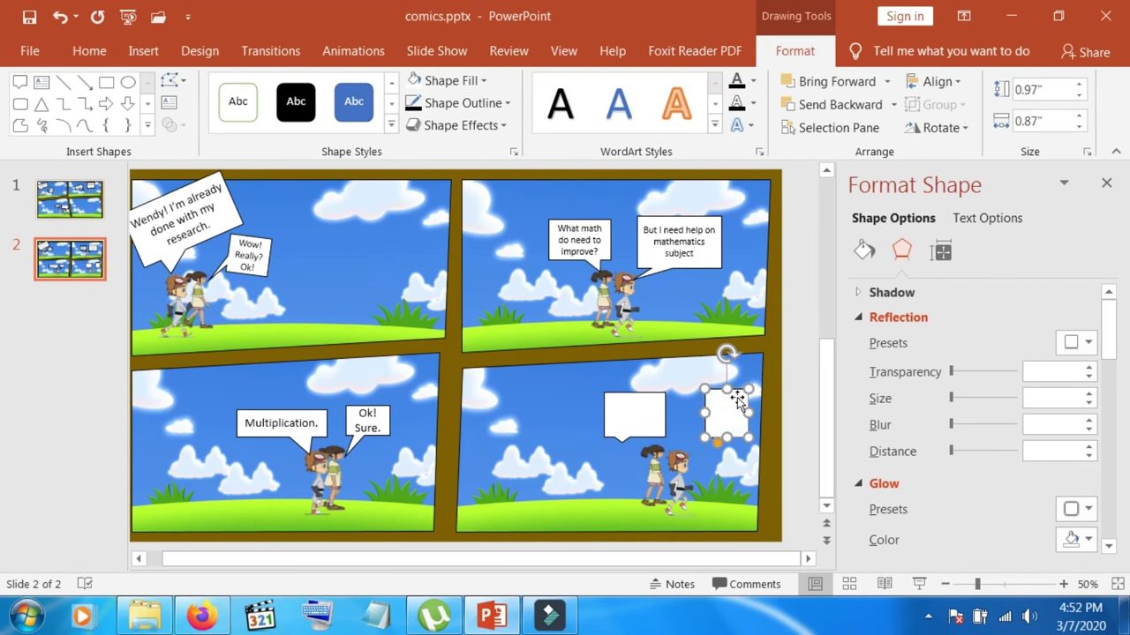
pyautogui.moveTo(729, 397); pyautogui.dragTo(728, 401)
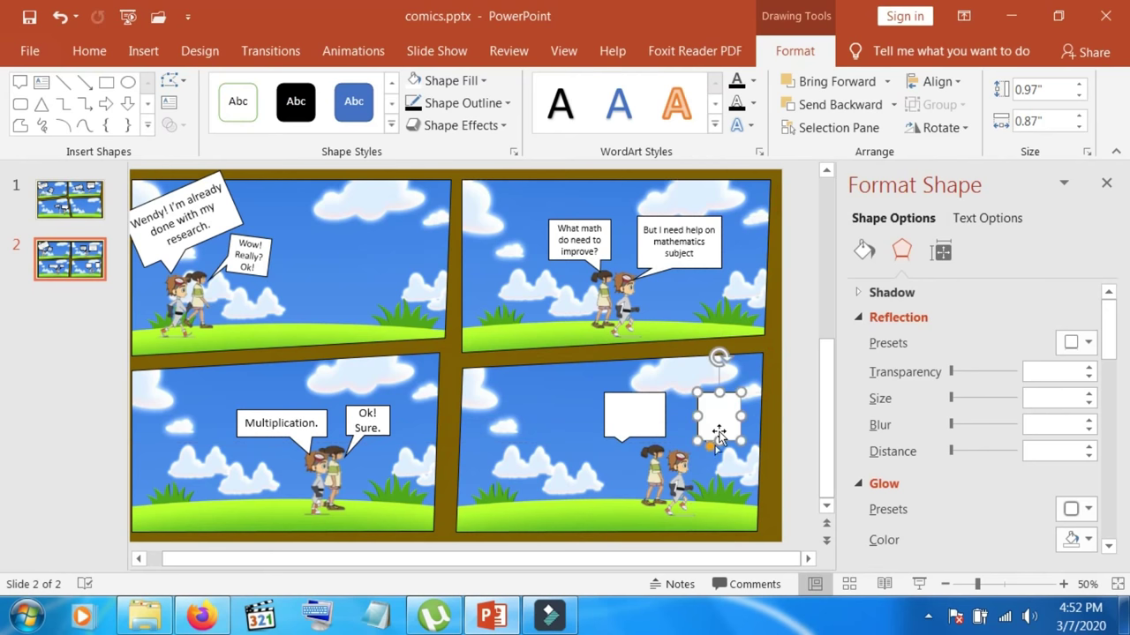
pyautogui.moveTo(711, 451); pyautogui.dragTo(698, 458)
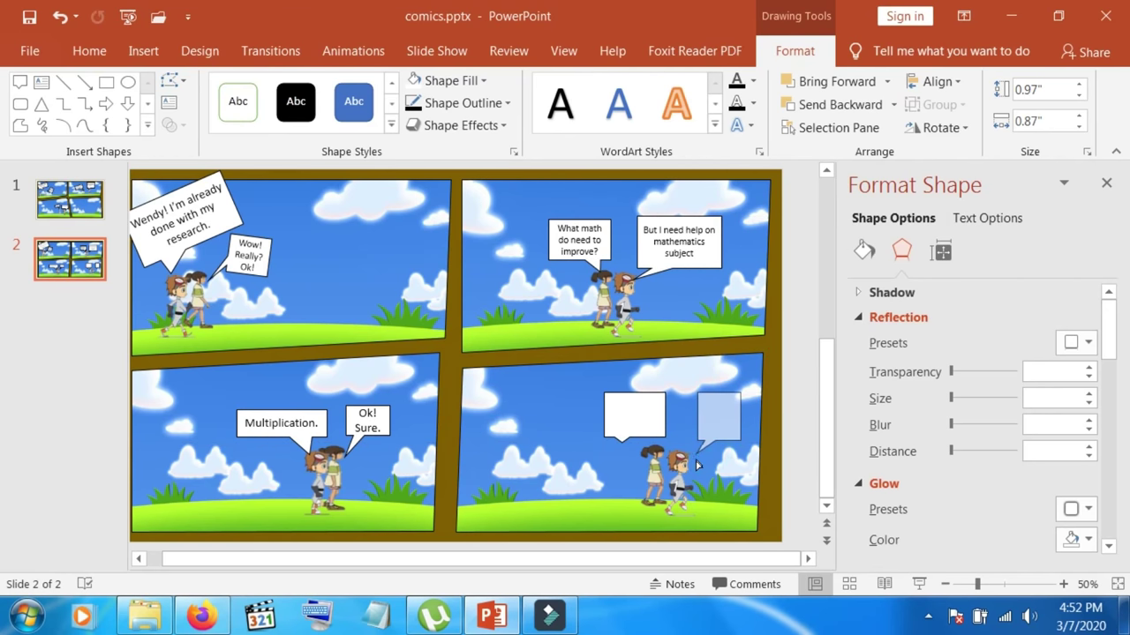
pyautogui.moveTo(689, 465); pyautogui.dragTo(691, 463)
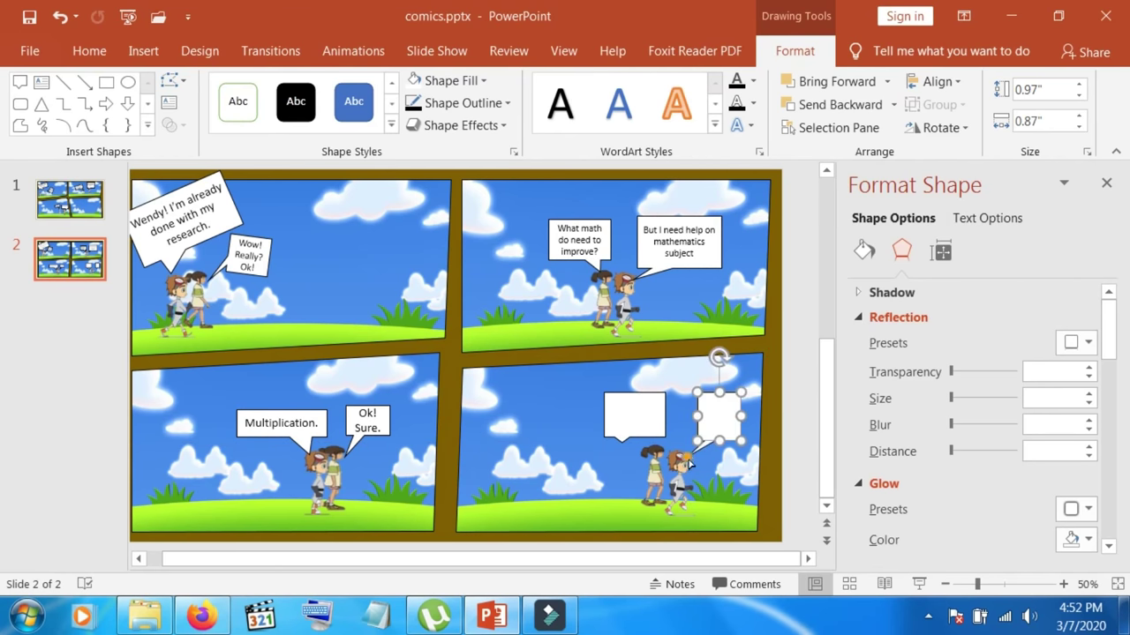
pyautogui.click(623, 414)
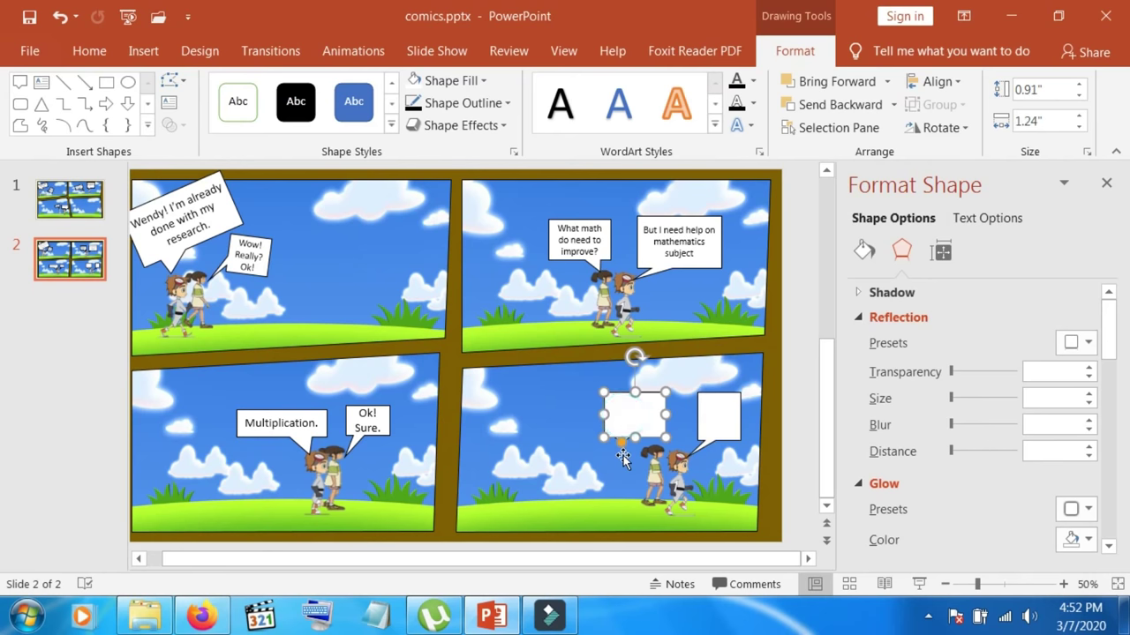
pyautogui.moveTo(622, 446); pyautogui.dragTo(658, 450)
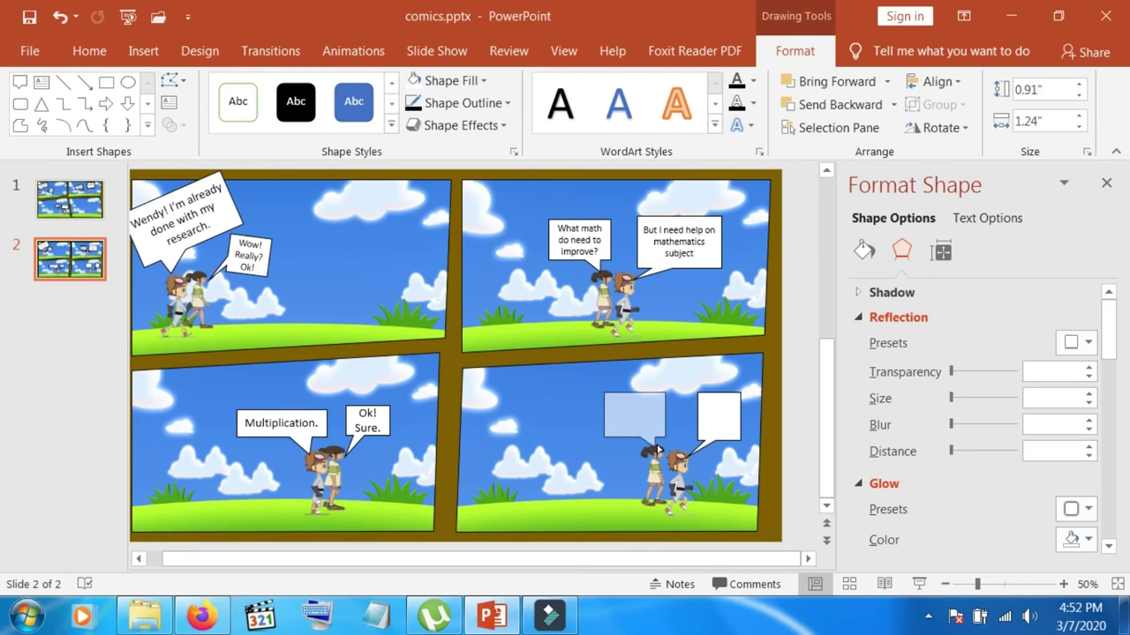
pyautogui.moveTo(658, 450); pyautogui.dragTo(657, 452)
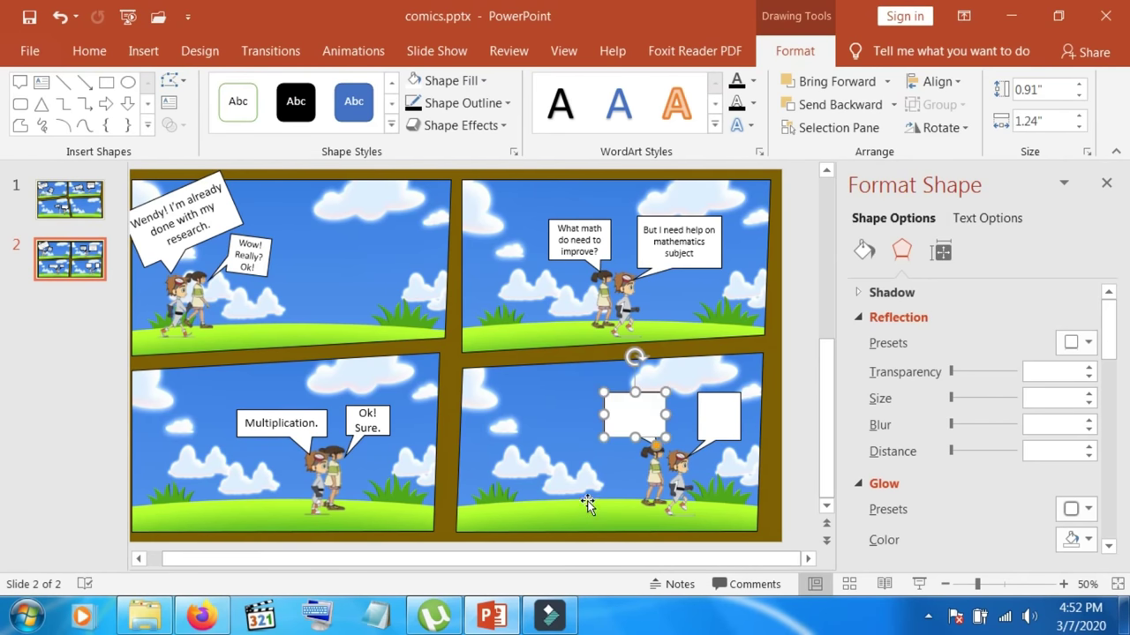
pyautogui.click(727, 414)
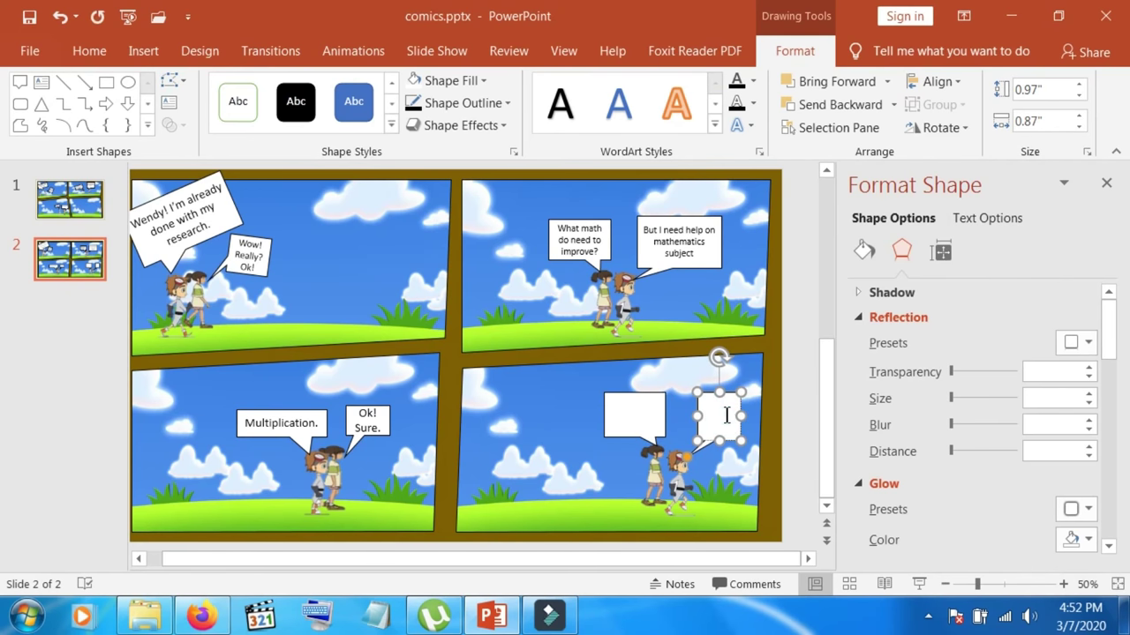
# Type "Ok! Let's go home now!" in size 14 coloured text inside the right bubble
pyautogui.moveTo(719, 404); pyautogui.dragTo(725, 420)
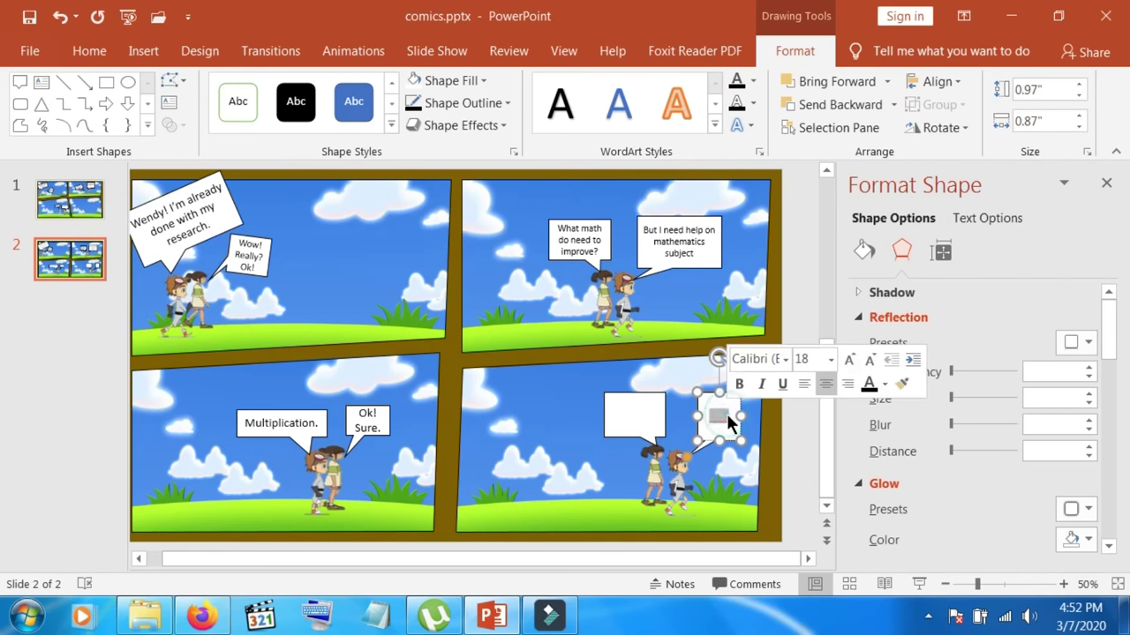
pyautogui.click(830, 357)
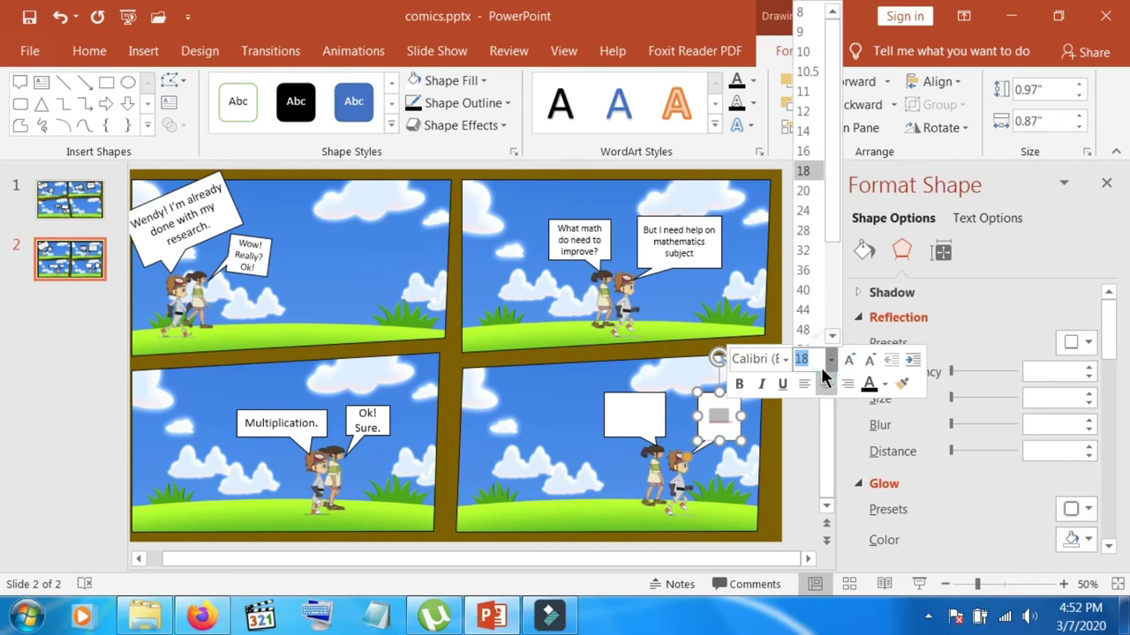
pyautogui.click(813, 128)
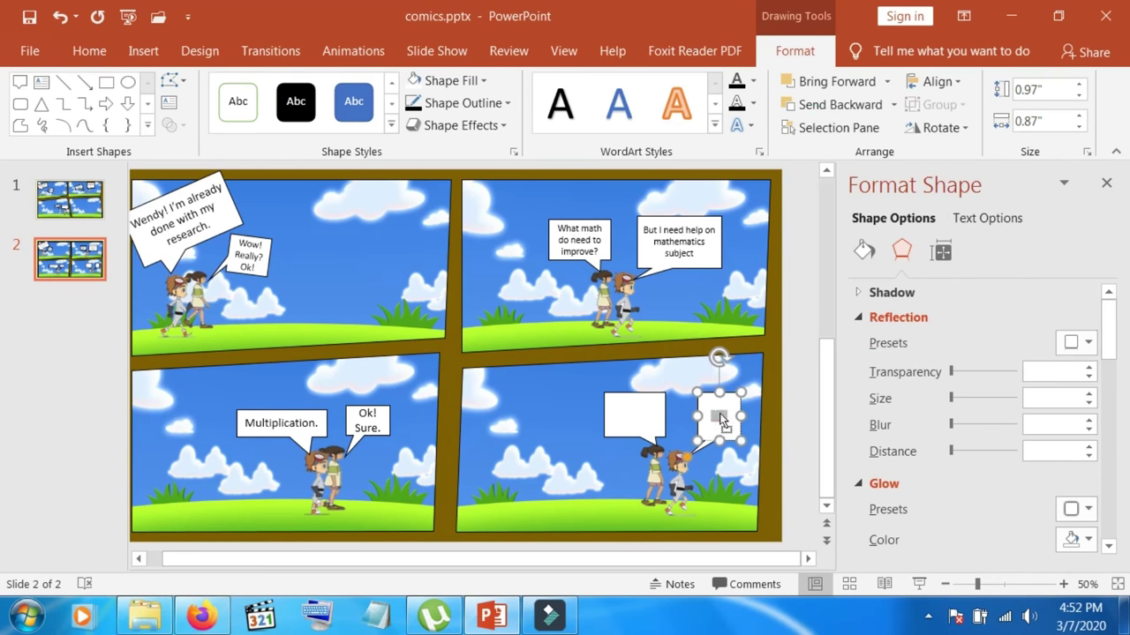
pyautogui.moveTo(719, 413)
pyautogui.click(861, 382)
pyautogui.write('Ok')
pyautogui.write('!')
pyautogui.write(' Let')
pyautogui.write("'s go")
pyautogui.write(' home')
pyautogui.write(' now')
pyautogui.write('!')
pyautogui.click(642, 415)
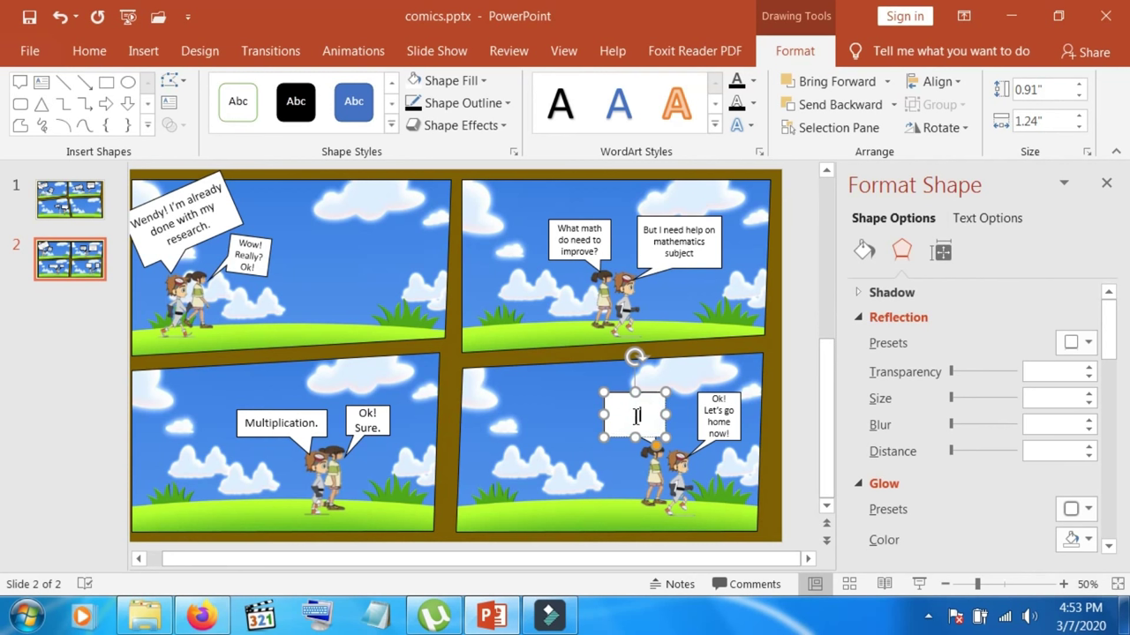
pyautogui.click(640, 417)
# Type "Ok! Let's go." in size 14 coloured text inside the left bubble
pyautogui.click(639, 414)
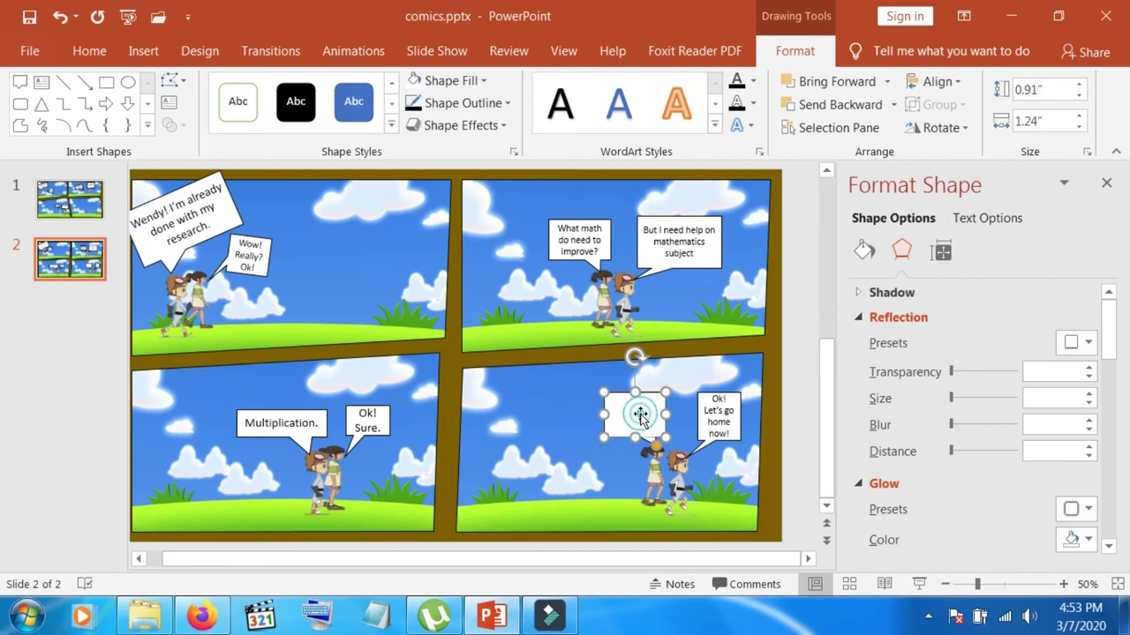
pyautogui.click(640, 414)
pyautogui.doubleClick(640, 415)
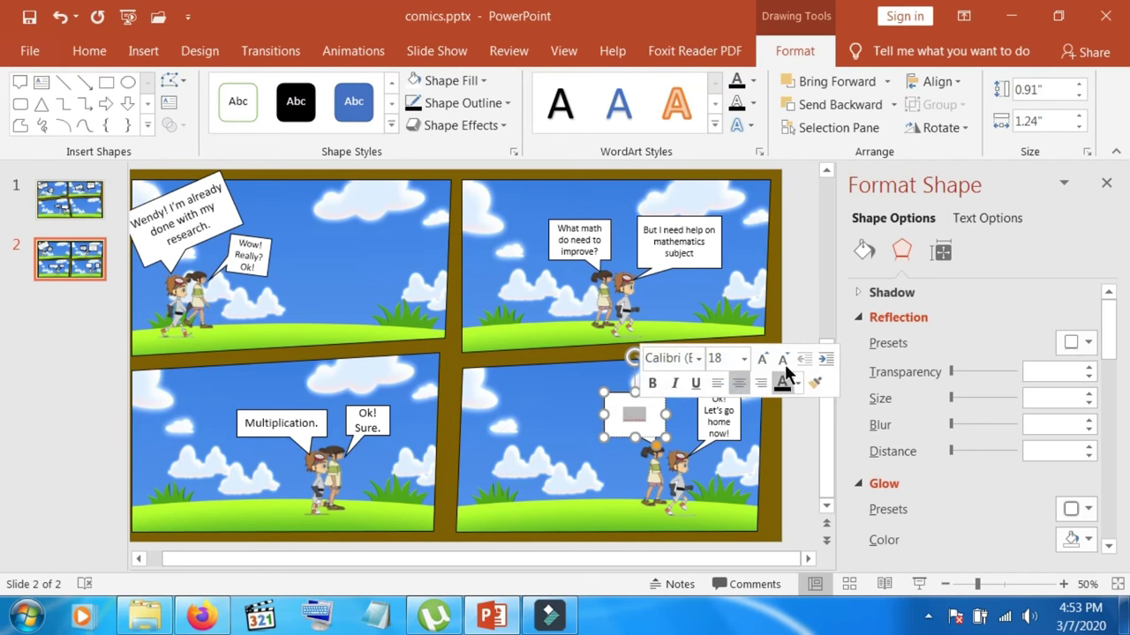
pyautogui.click(745, 358)
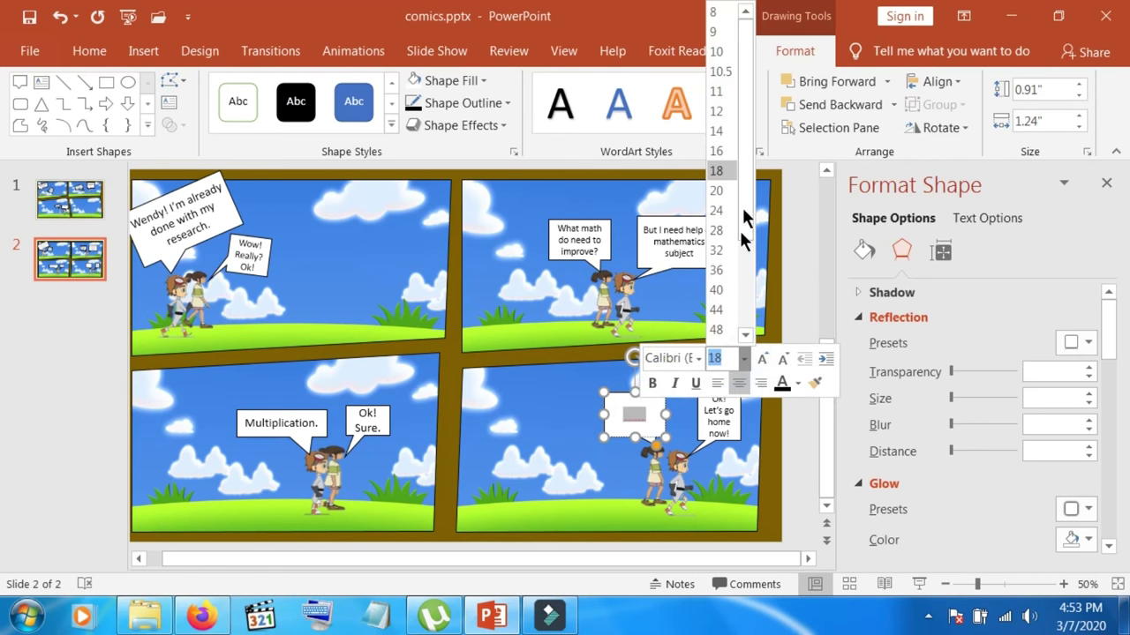
pyautogui.click(715, 131)
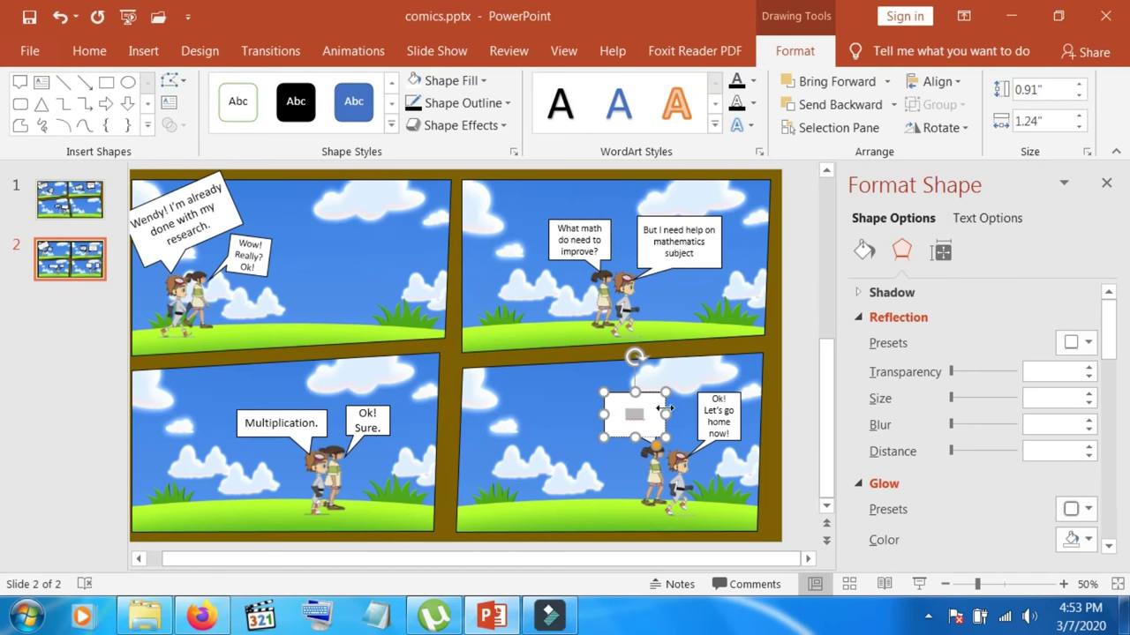
pyautogui.moveTo(640, 424)
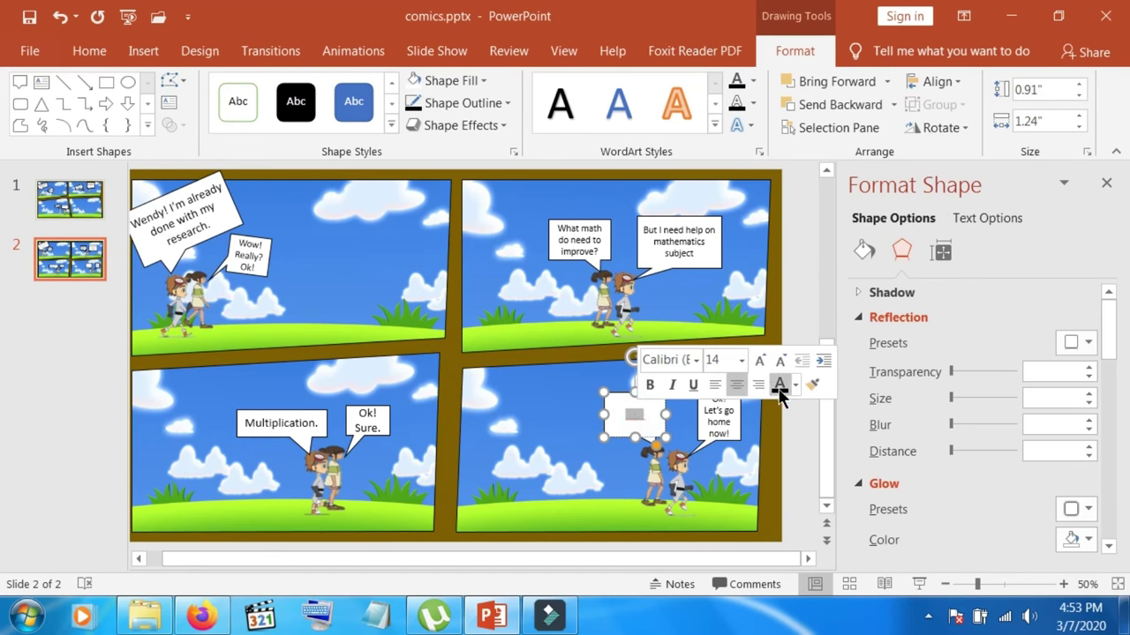
pyautogui.click(778, 388)
pyautogui.press('BackSpace')
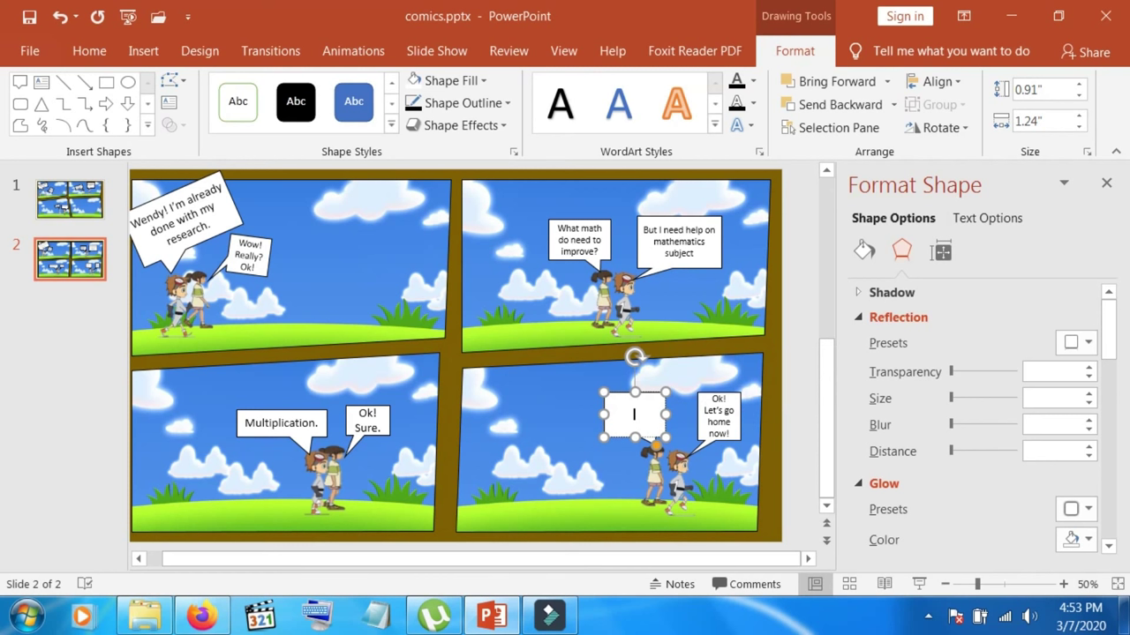
pyautogui.write('Ok!')
pyautogui.write("! Let's")
pyautogui.write(' go')
pyautogui.write(' .')
# Deselect everything and play the finished comic as a full-screen slide show
pyautogui.click(719, 499)
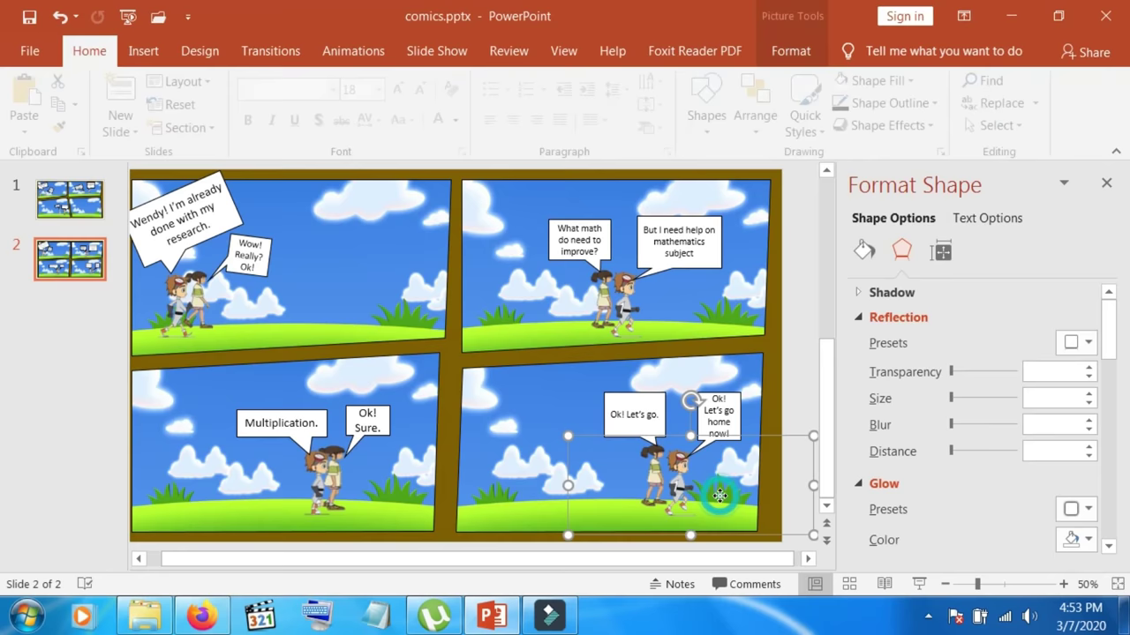
pyautogui.click(806, 288)
pyautogui.click(912, 583)
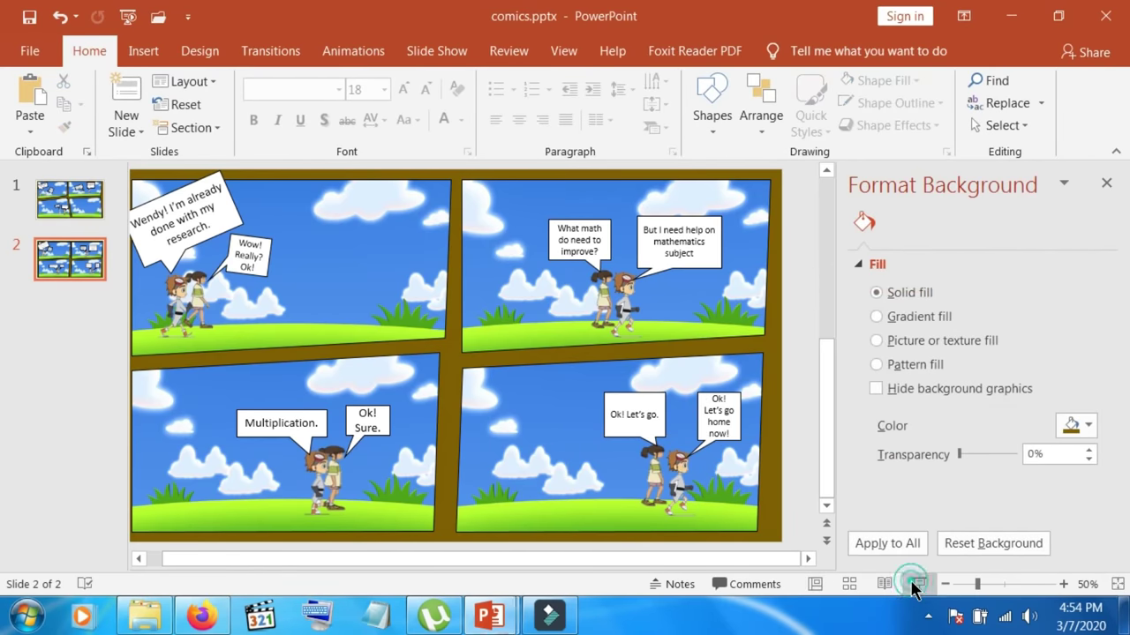